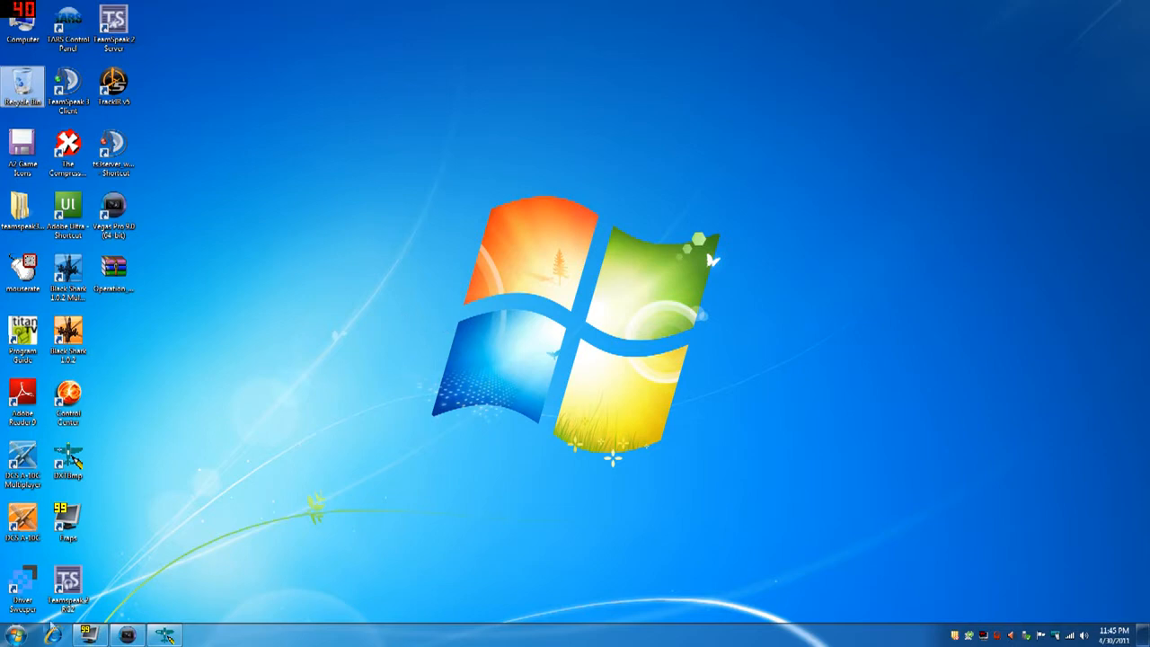
Step: Open the folder Program Files\Eagle Dynamics\DCS A-10C\Bazar\World\textures on the Gamer HD (E:) drive
click(15, 634)
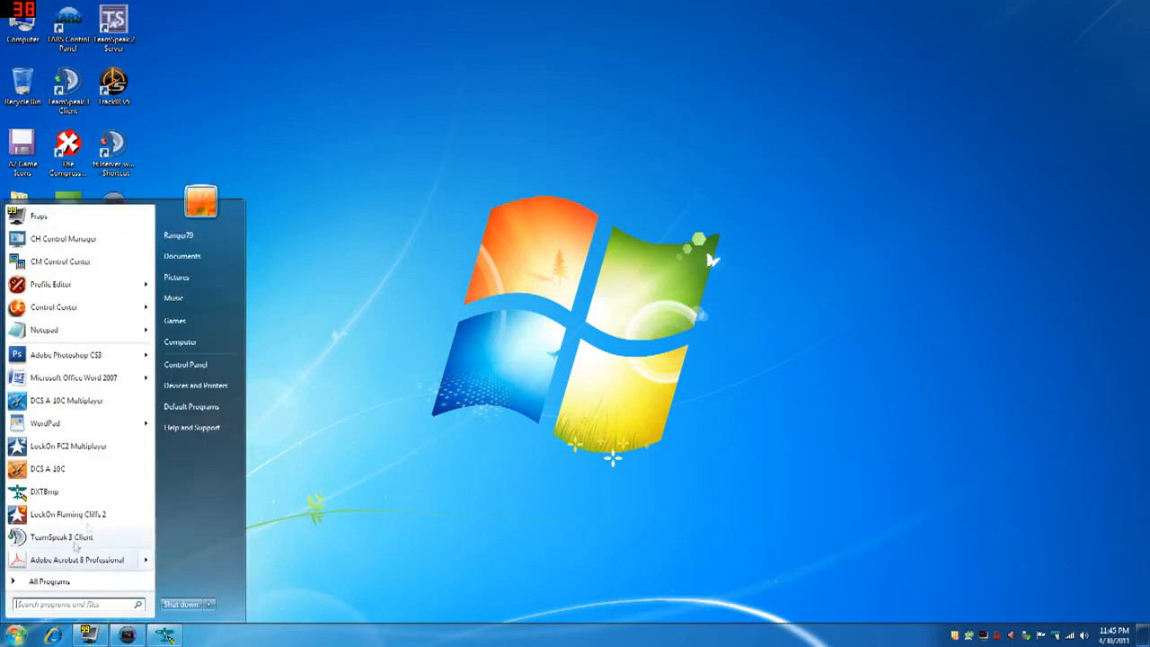
click(185, 342)
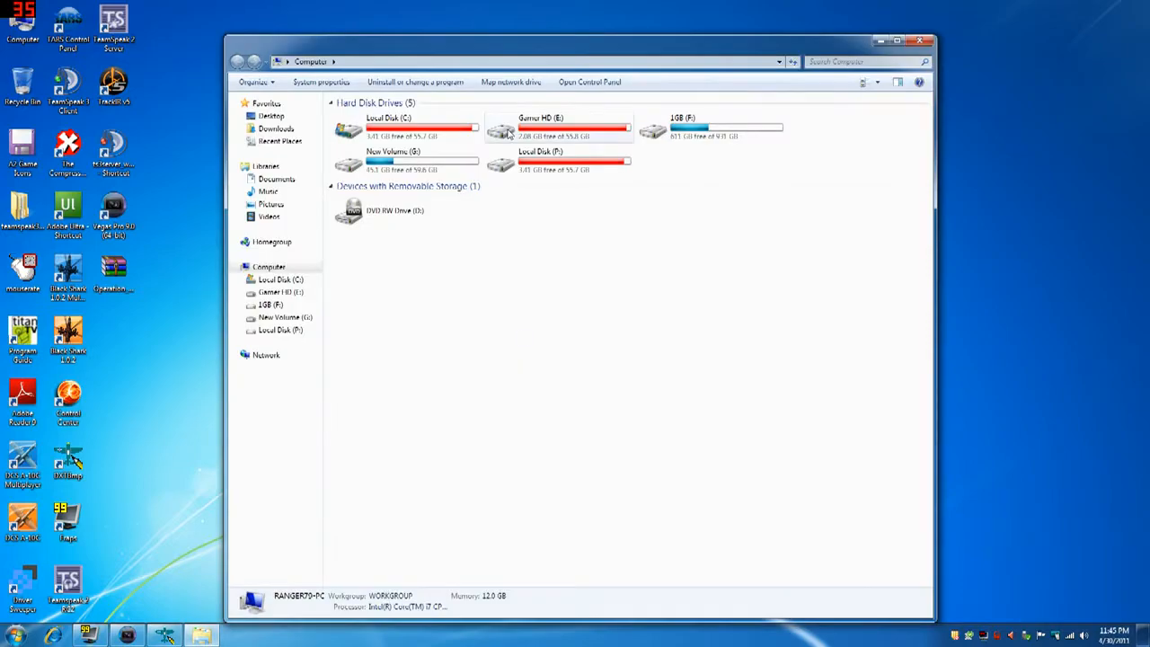
double_click(509, 133)
double_click(375, 133)
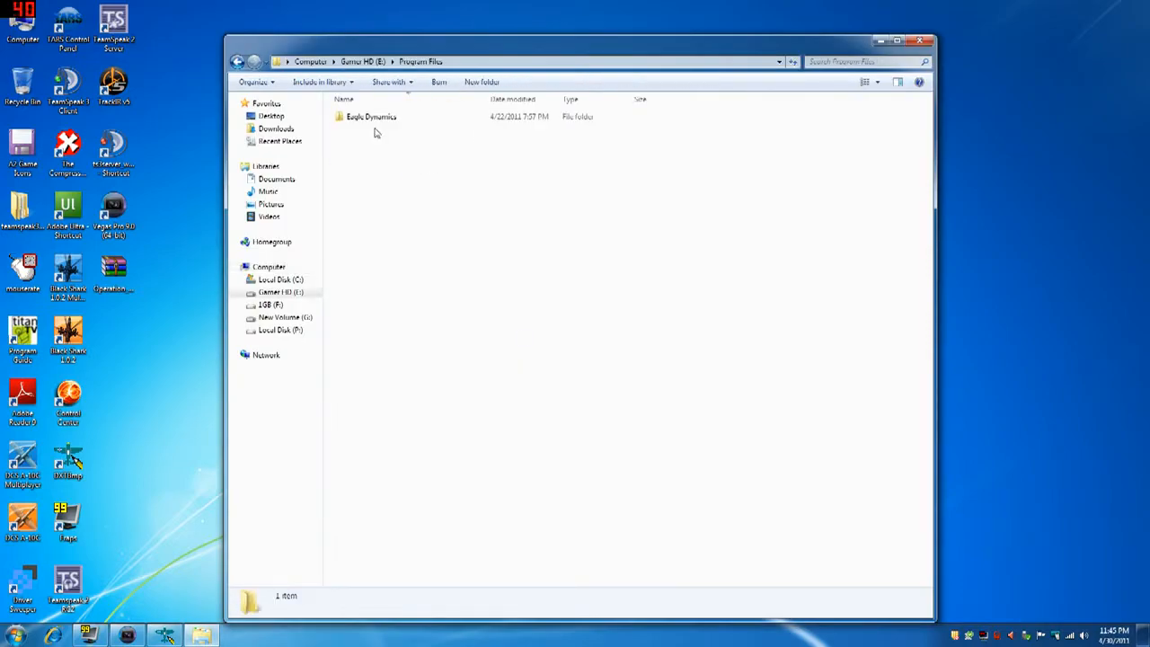
double_click(376, 121)
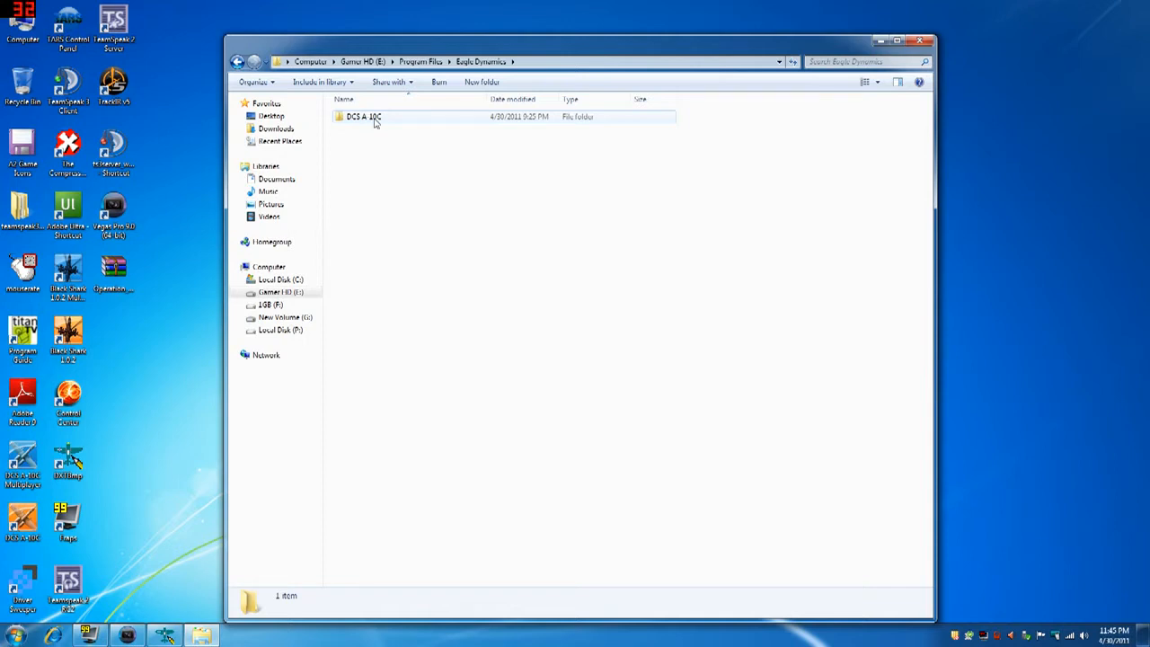
double_click(376, 120)
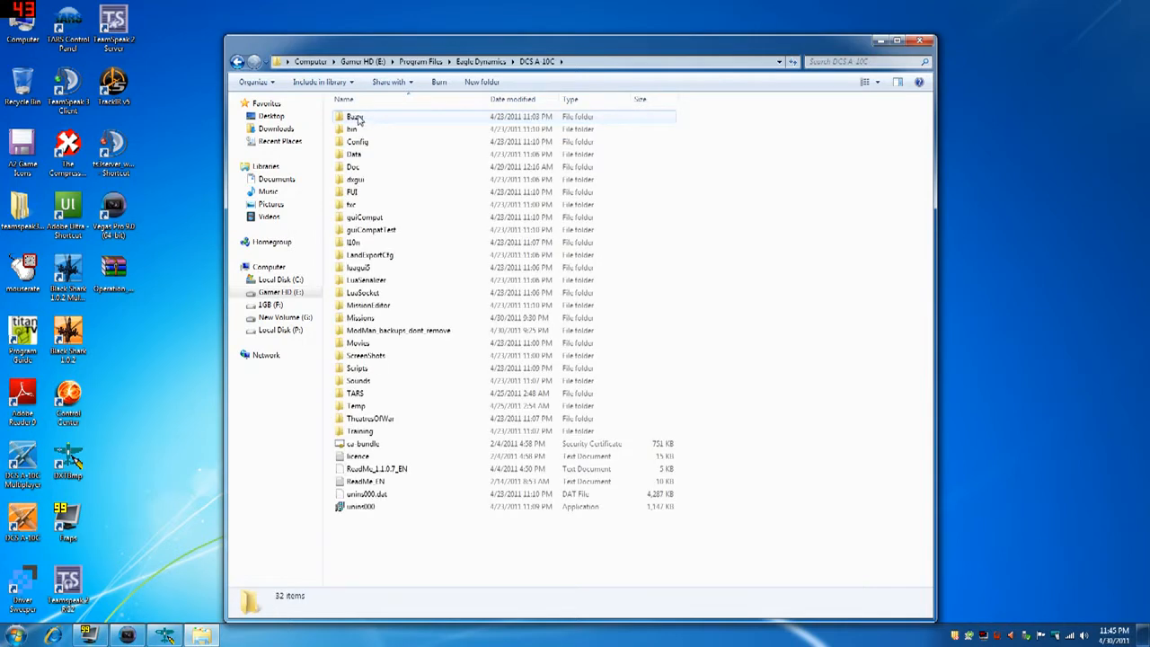
double_click(358, 121)
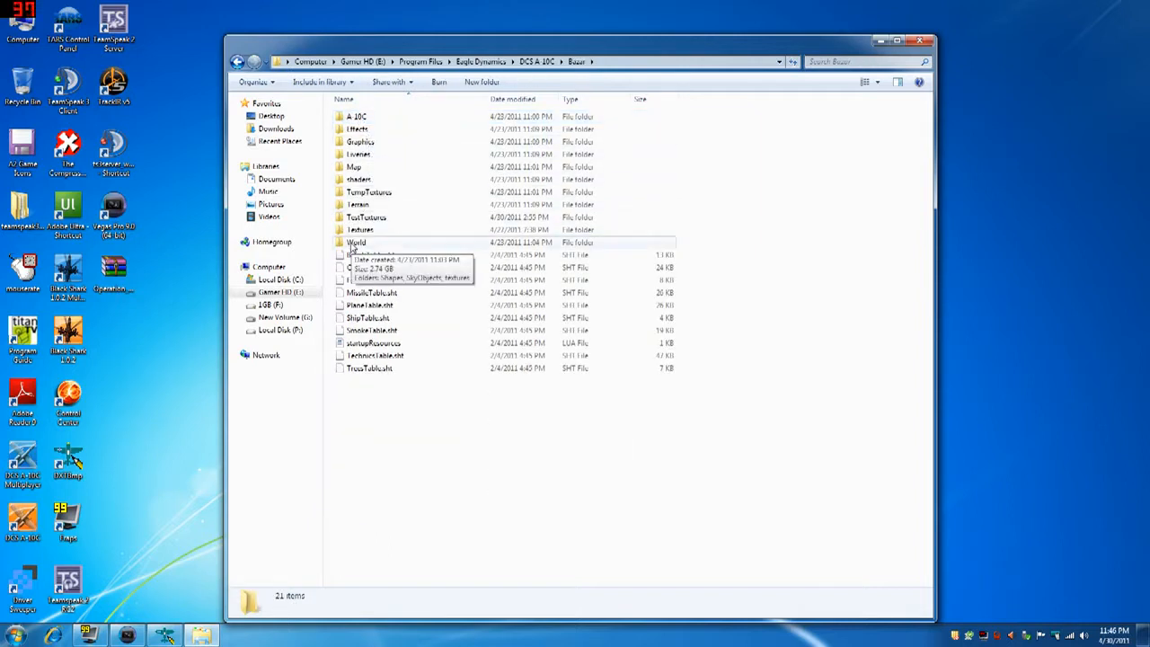
double_click(352, 246)
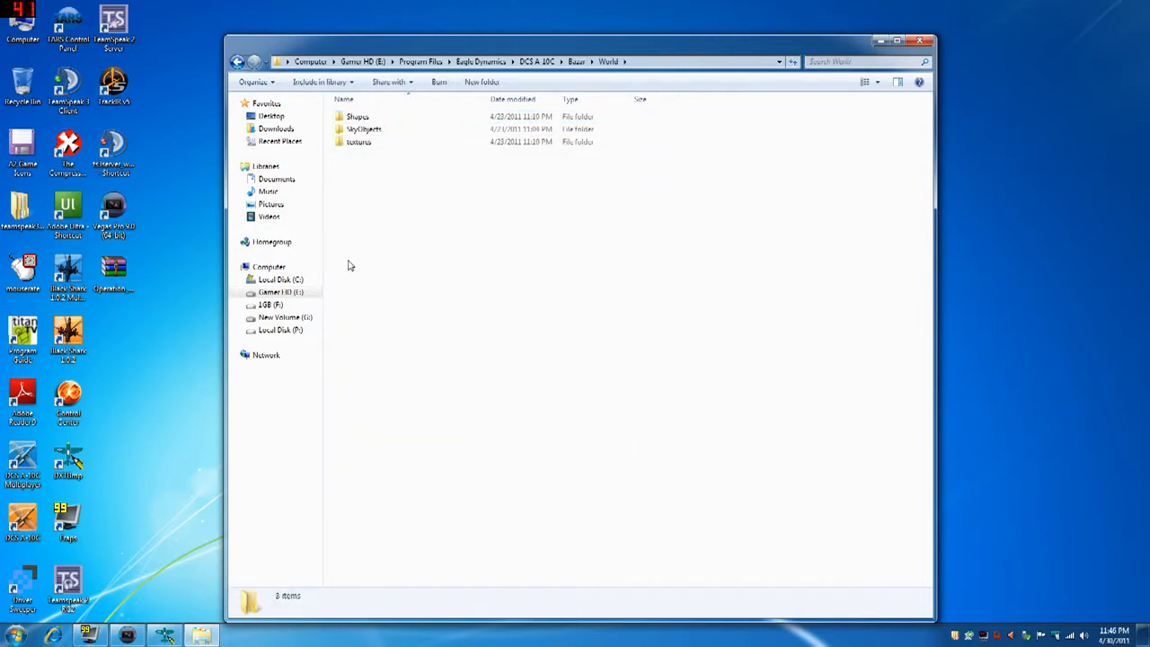
double_click(350, 144)
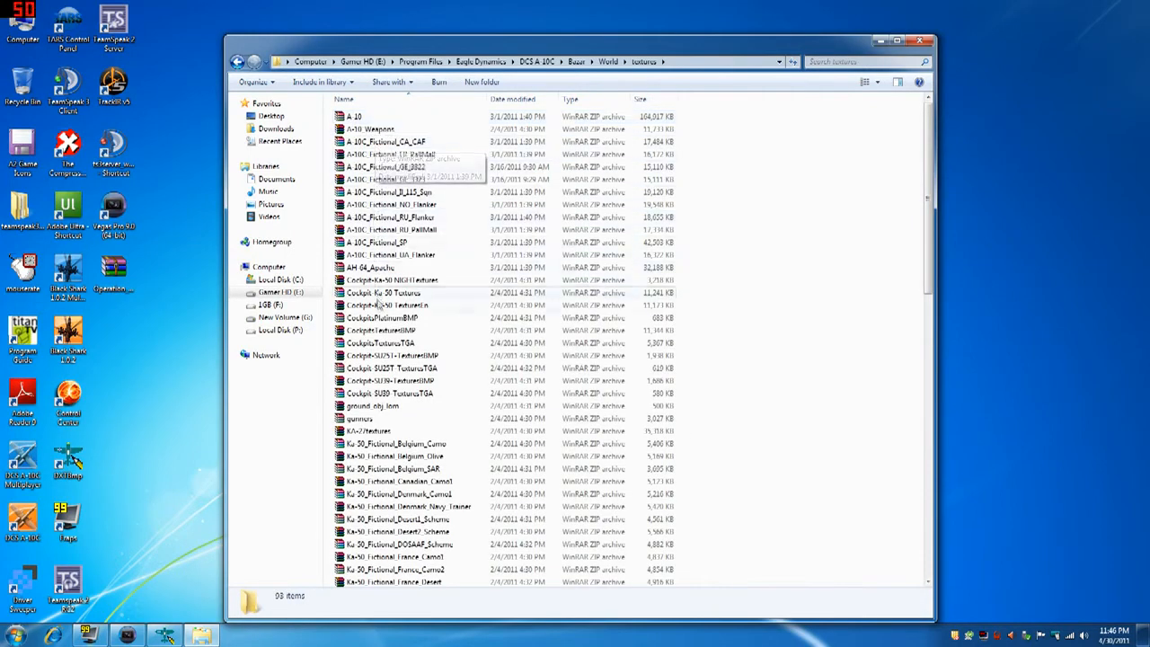
Step: Copy the A-10 ZIP archive from the textures folder and paste it onto the desktop
scroll(377, 330, down, 10)
scroll(377, 331, down, 5)
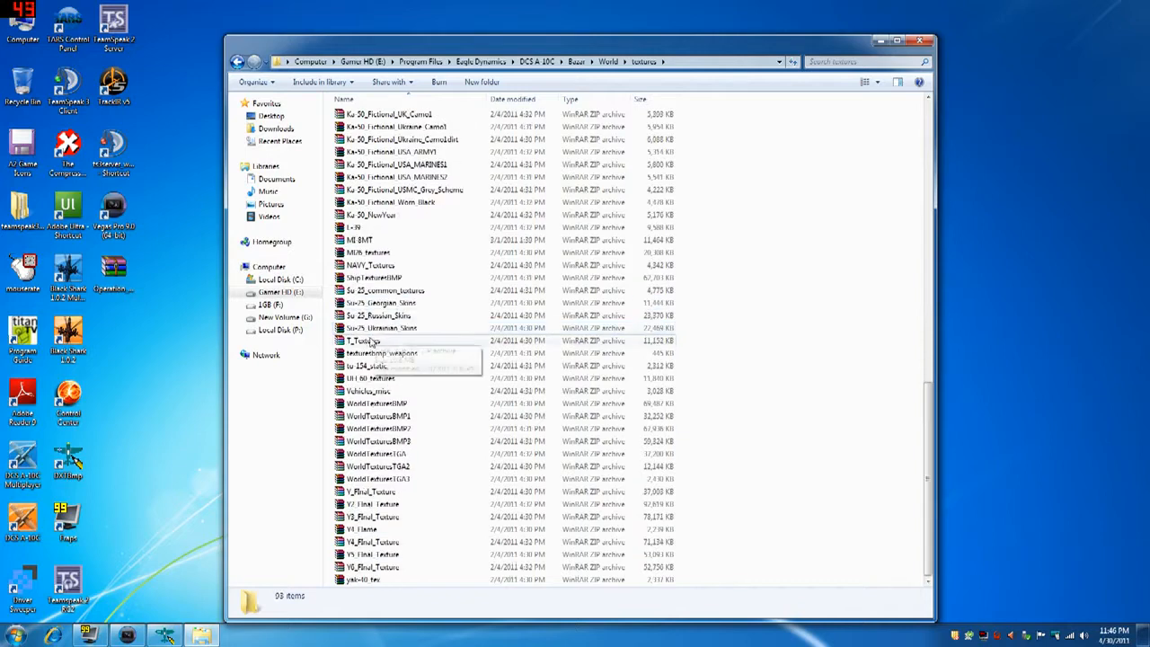
scroll(376, 327, up, 10)
scroll(371, 317, up, 5)
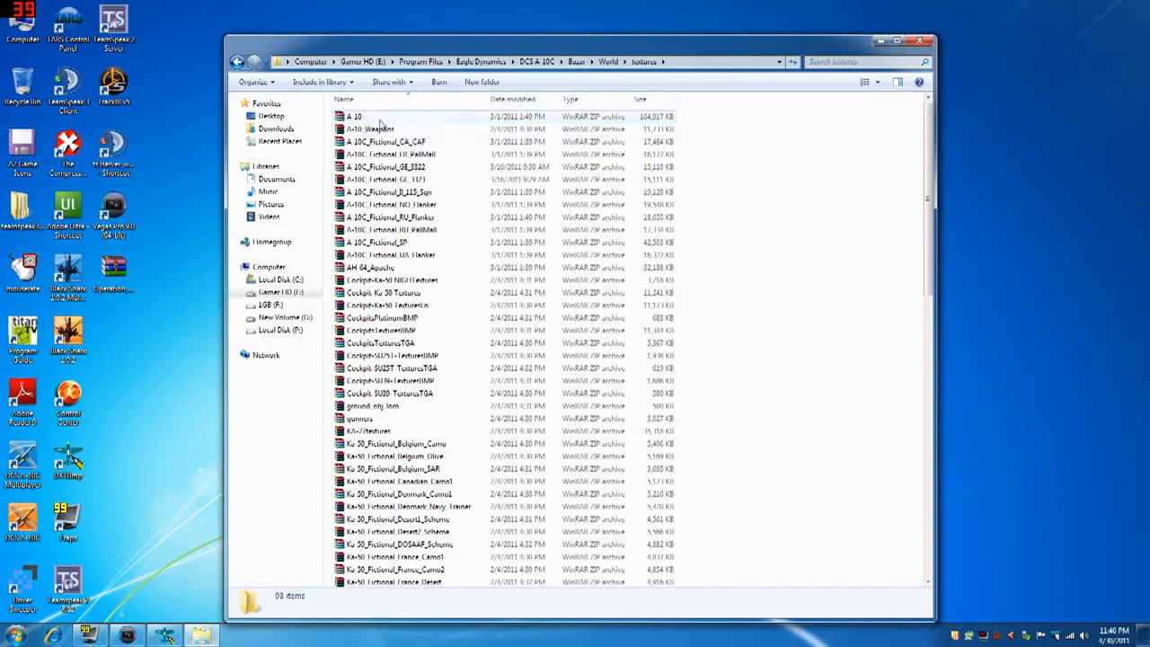
right_click(251, 118)
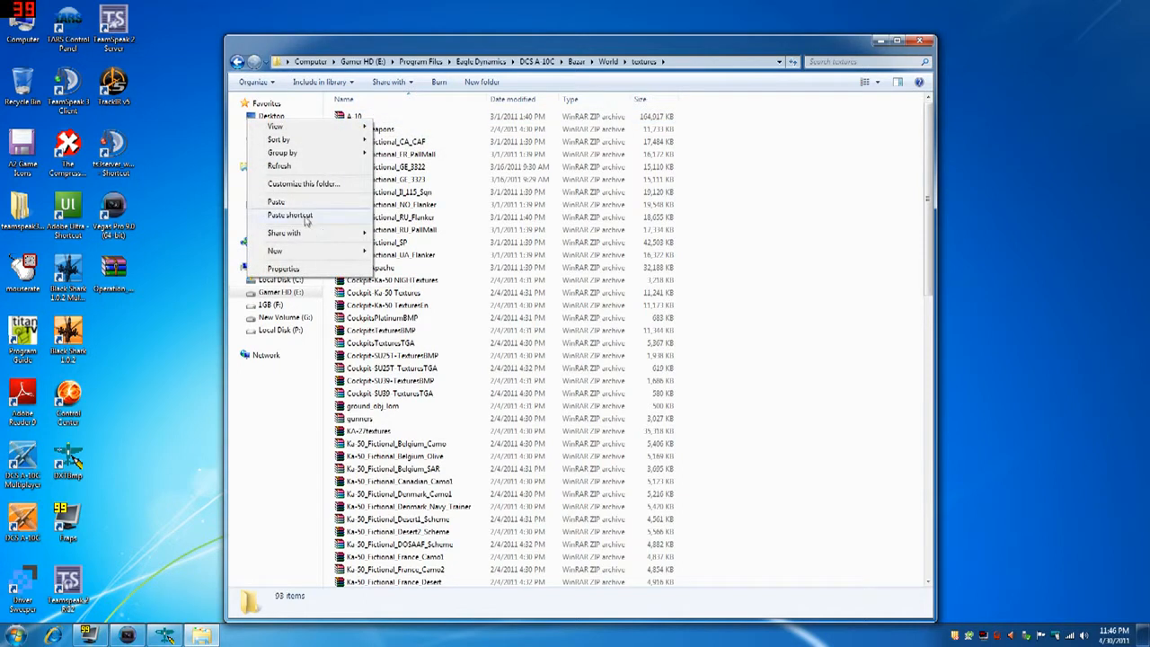
click(405, 117)
right_click(404, 117)
click(315, 287)
click(919, 42)
right_click(403, 108)
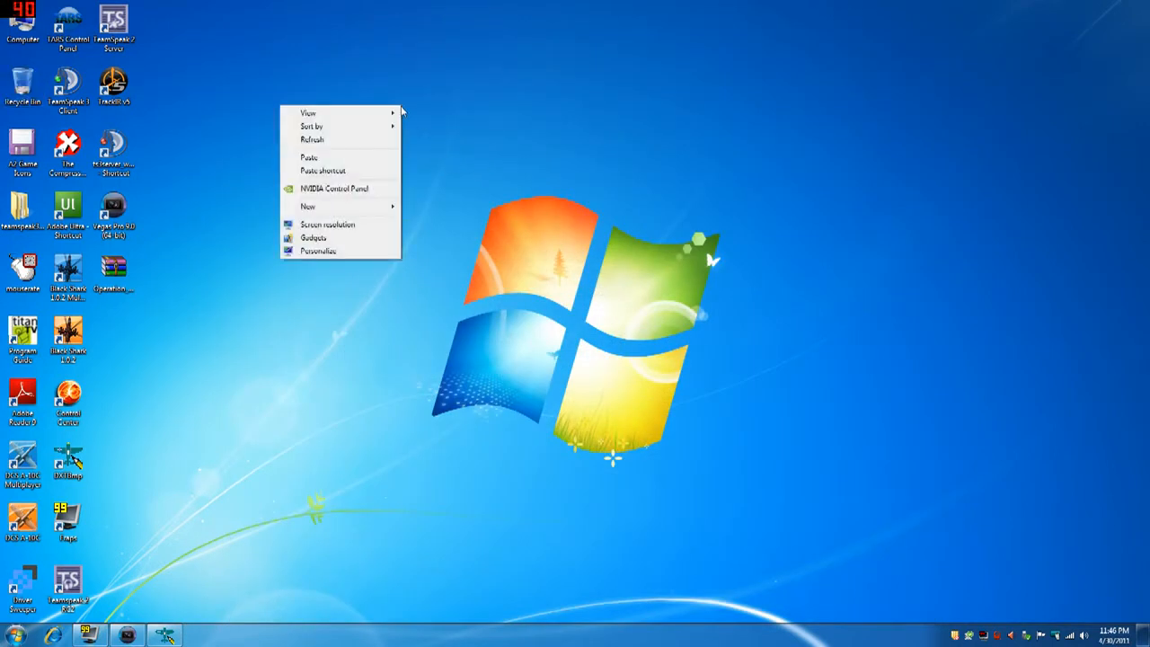
click(308, 157)
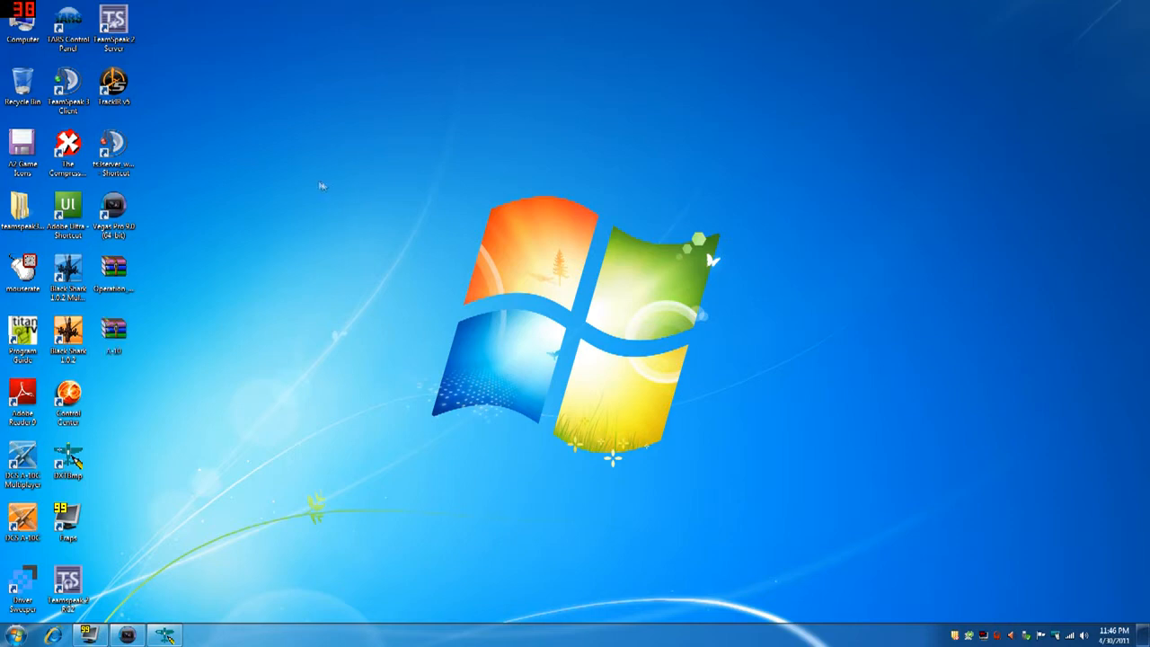
Step: Extract the A-10 archive on the desktop into its own A-10 folder
drag(387, 88, 114, 325)
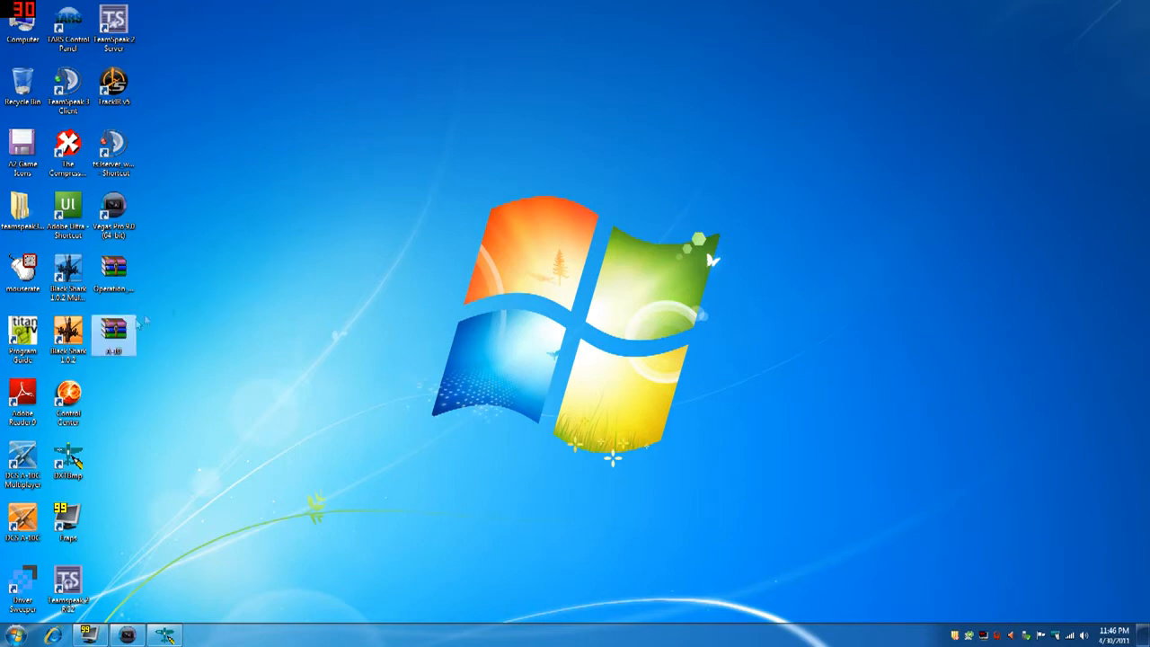
right_click(114, 332)
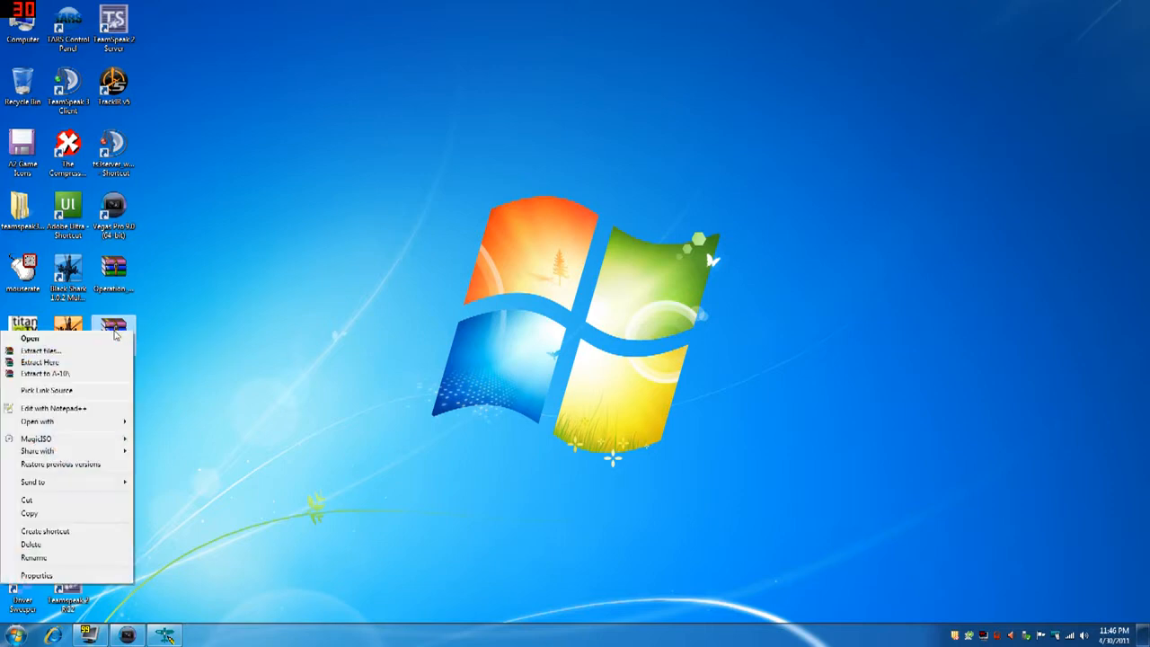
click(95, 374)
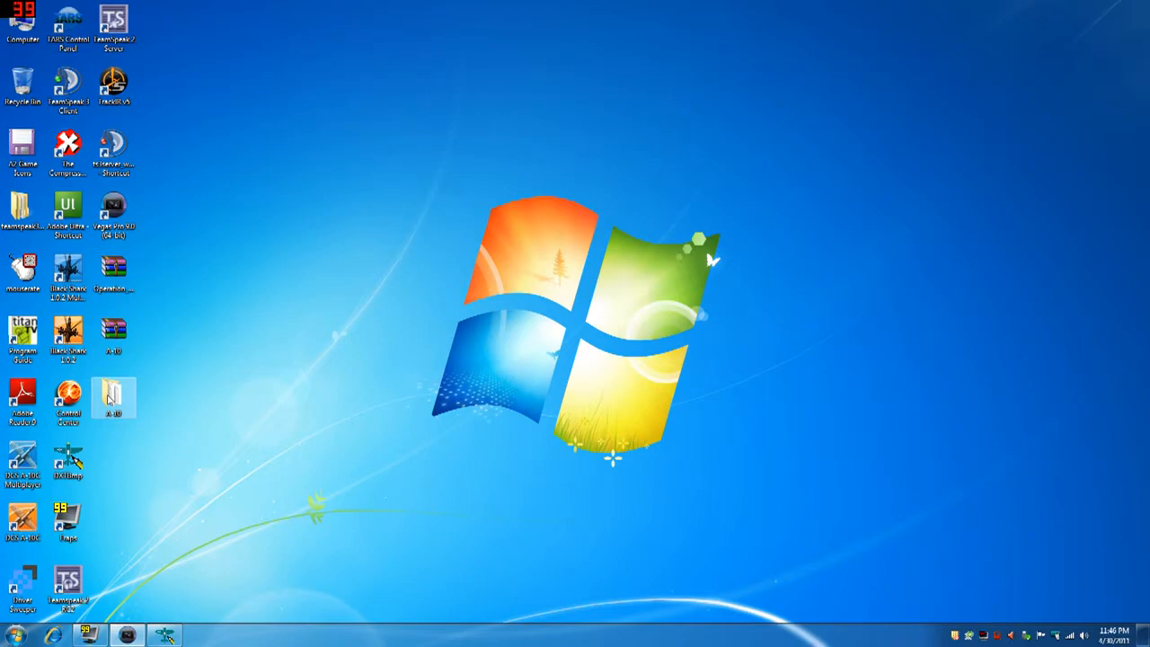
Step: Look through the DDS texture files in the extracted A-10 folder and close the folder window
double_click(110, 400)
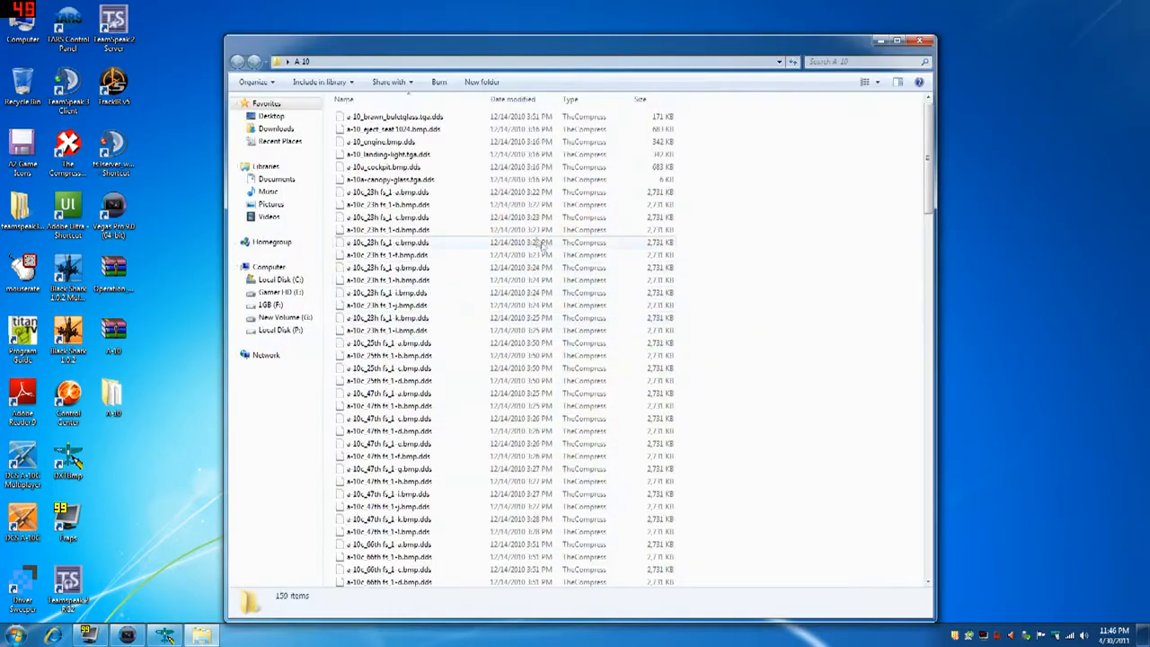
scroll(440, 182, down, 15)
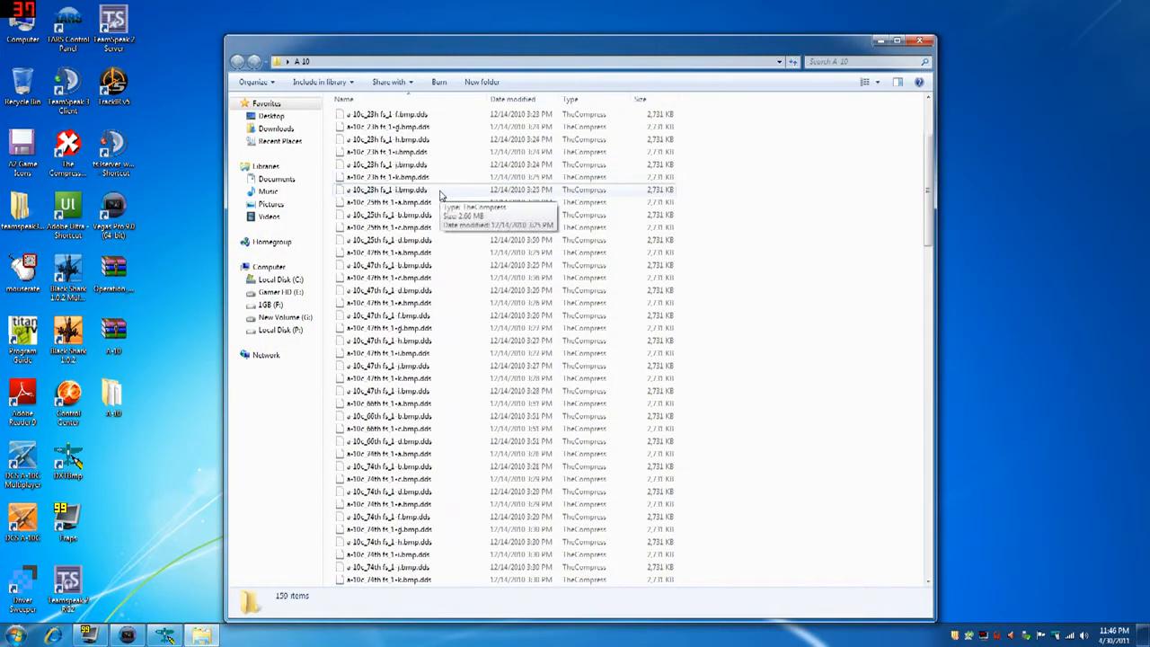
scroll(445, 211, up, 12)
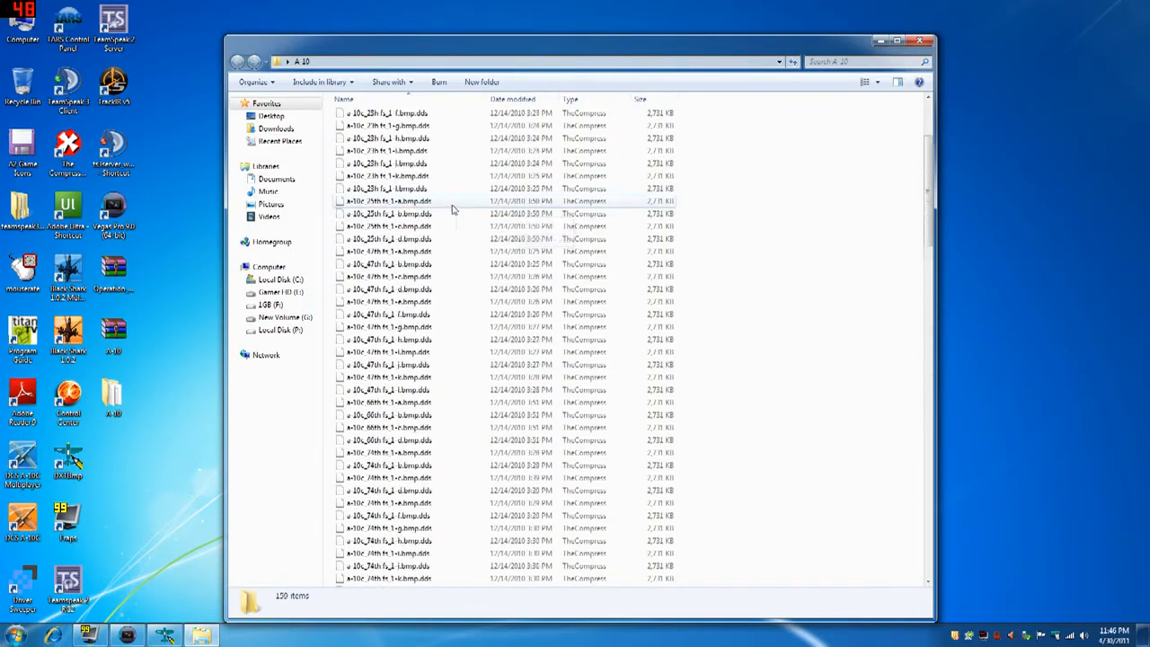
scroll(454, 207, up, 13)
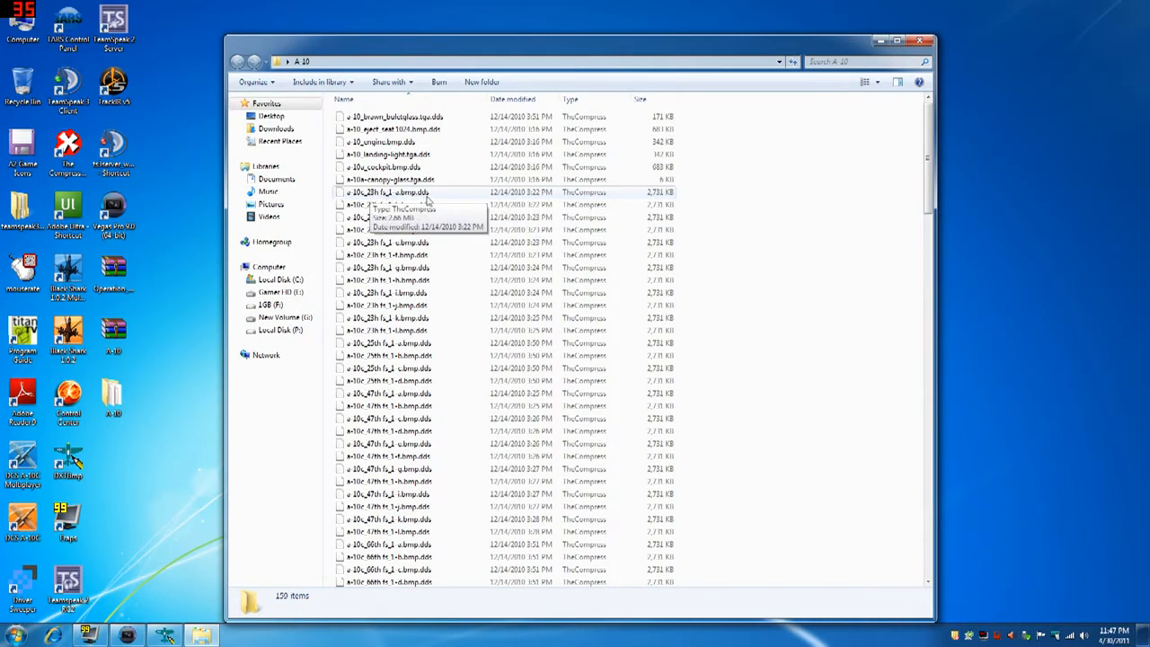
click(921, 41)
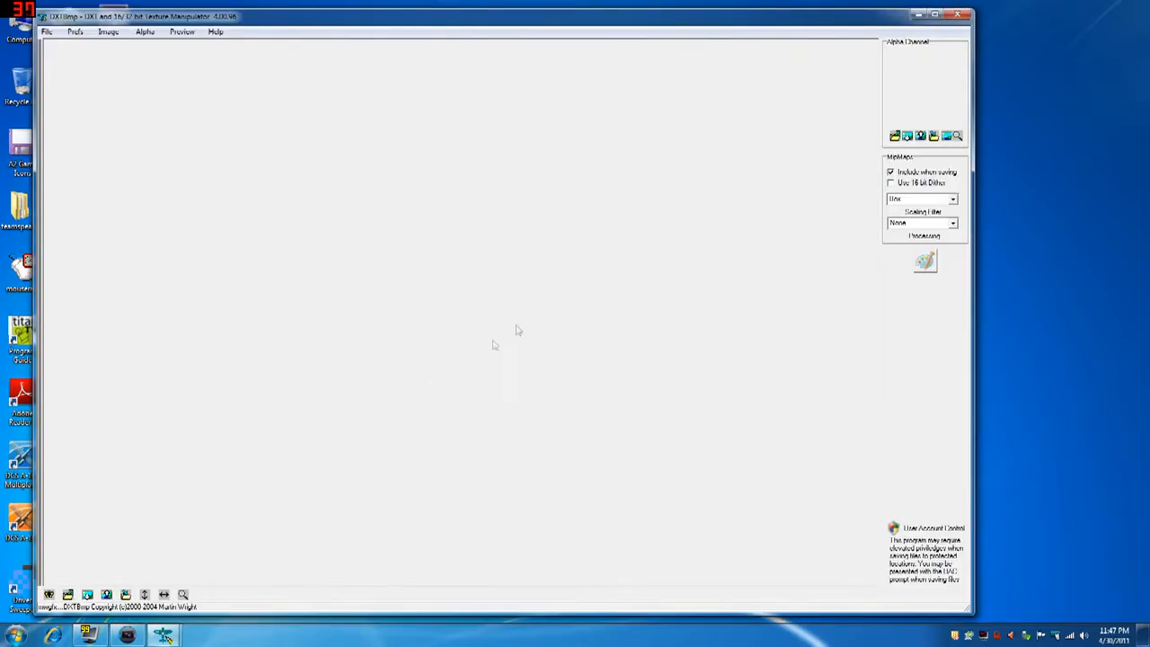
Step: Switch to DXTBmp and browse for an image to open in the A-10 folder on the desktop
drag(285, 26, 394, 25)
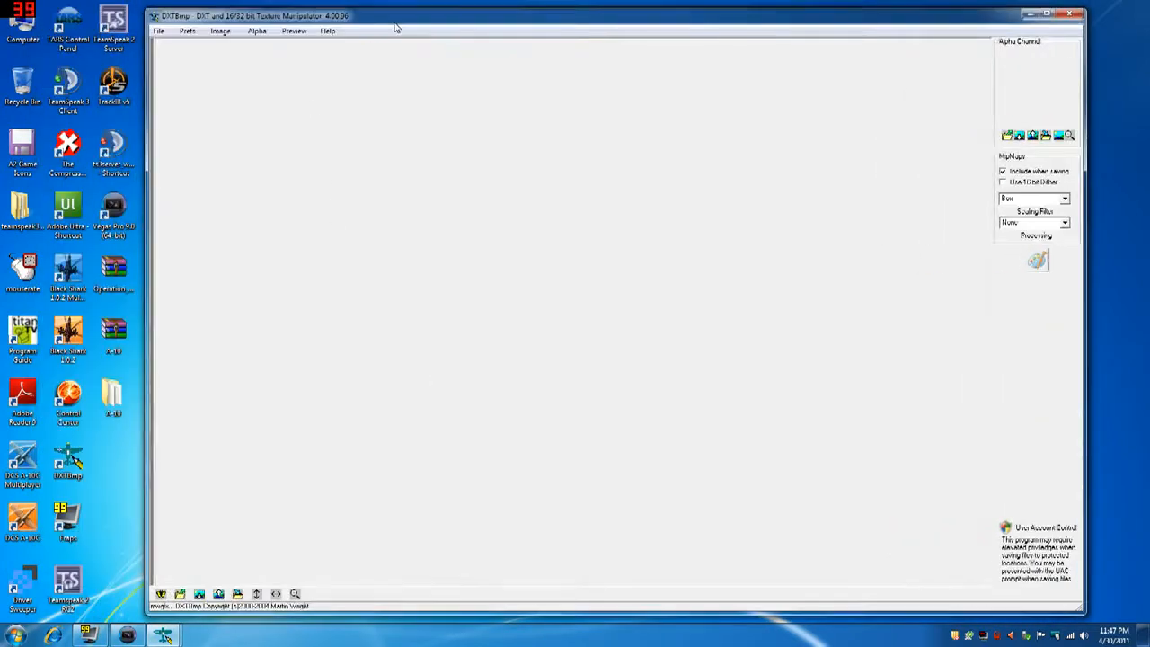
click(156, 31)
click(150, 45)
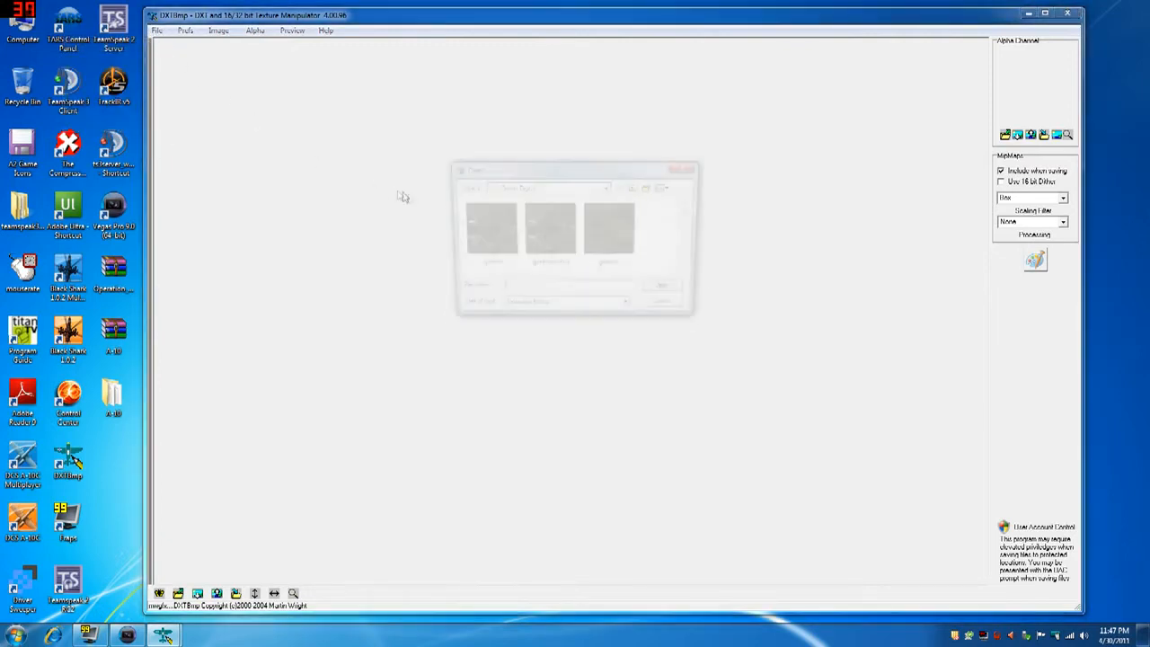
click(580, 188)
click(519, 200)
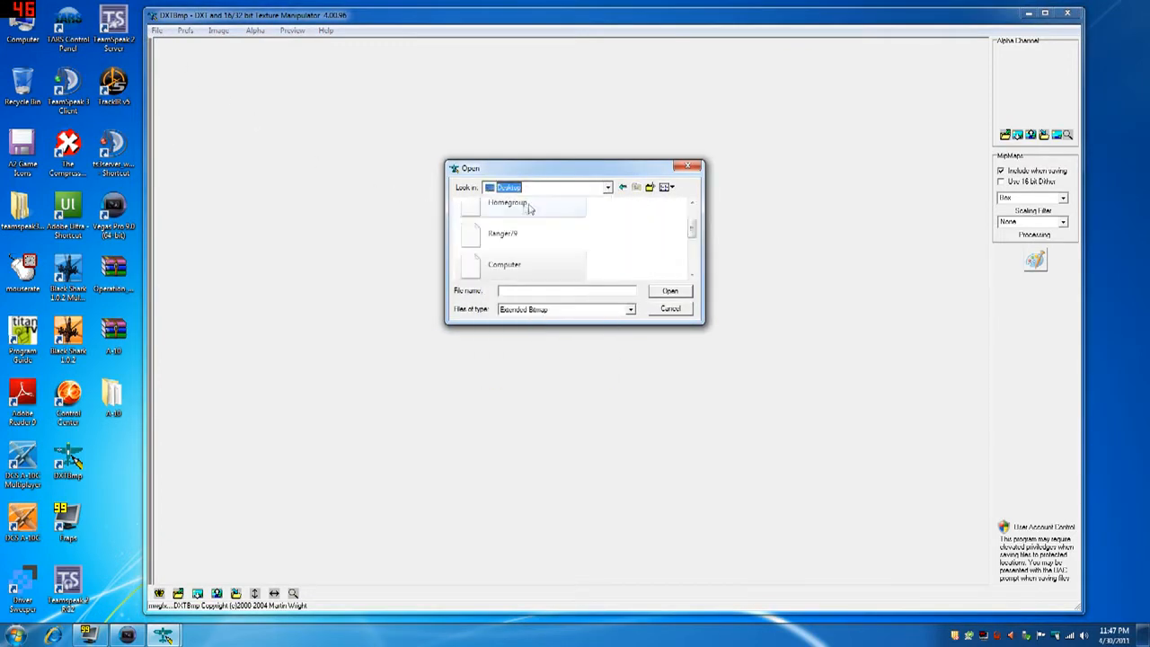
scroll(691, 248, down, 3)
scroll(692, 248, down, 2)
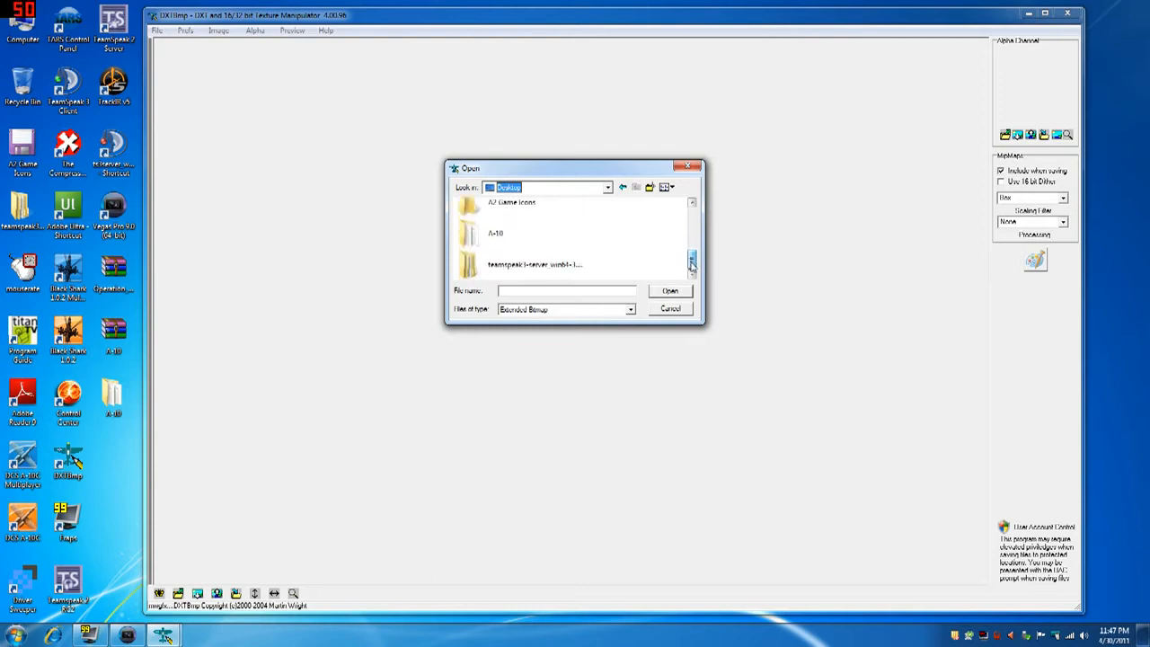
double_click(492, 233)
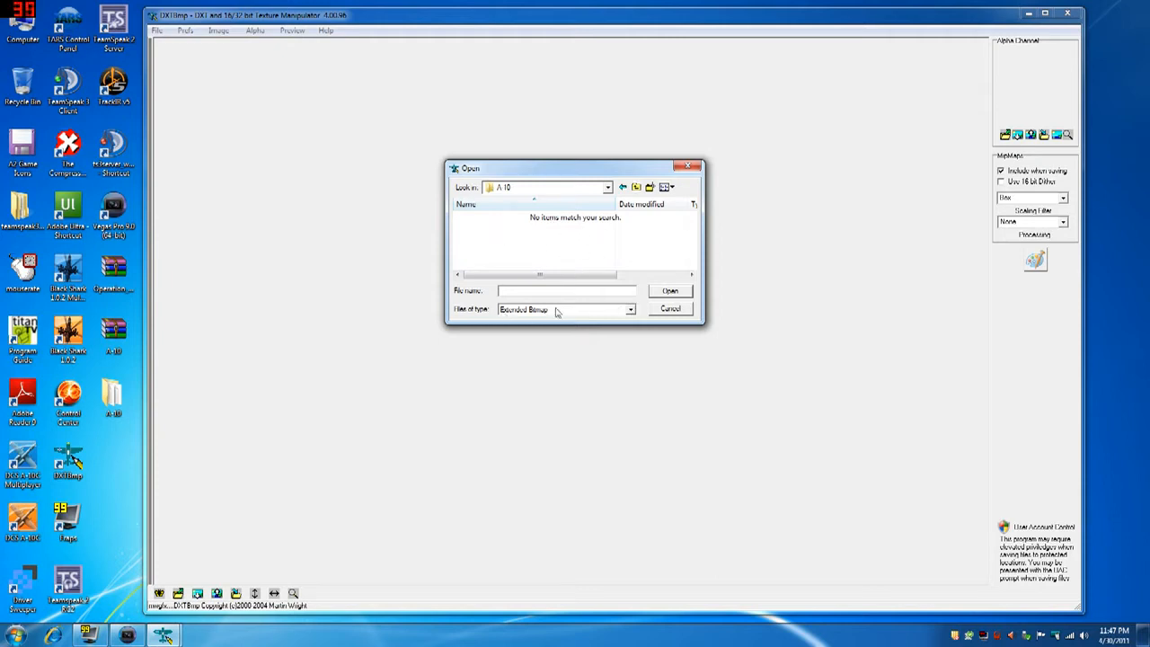
Step: Filter the files by DDS Texture and open a-10c_23h fs_1-a.bmp.dds
click(631, 310)
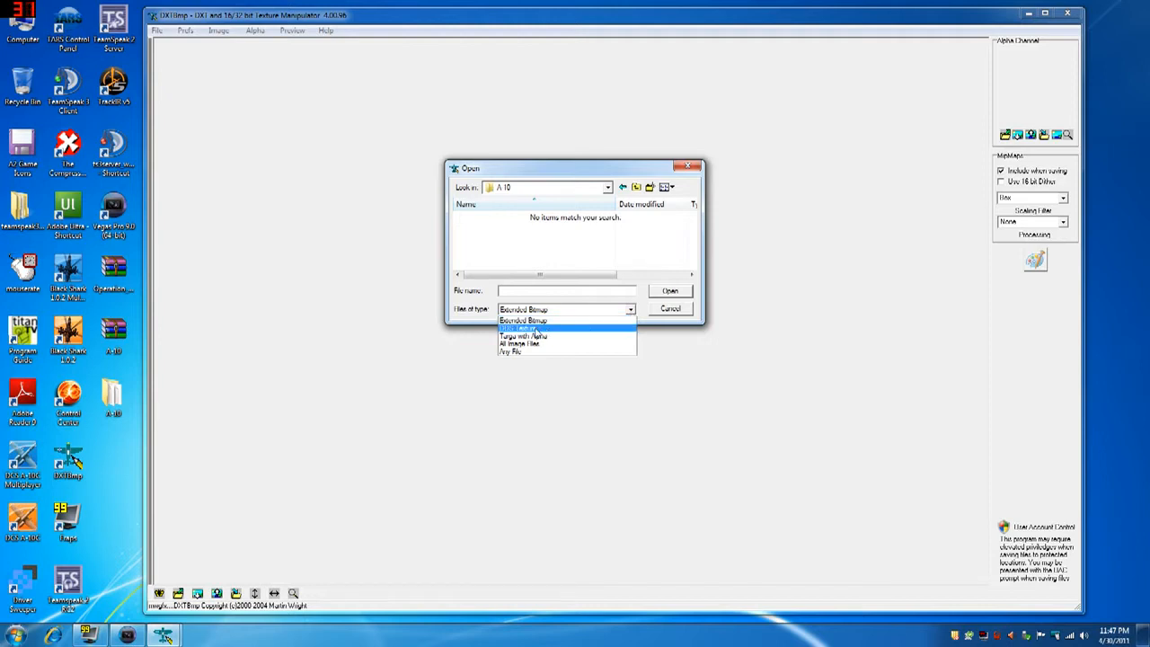
click(530, 329)
click(692, 266)
click(692, 266)
click(692, 266)
click(691, 266)
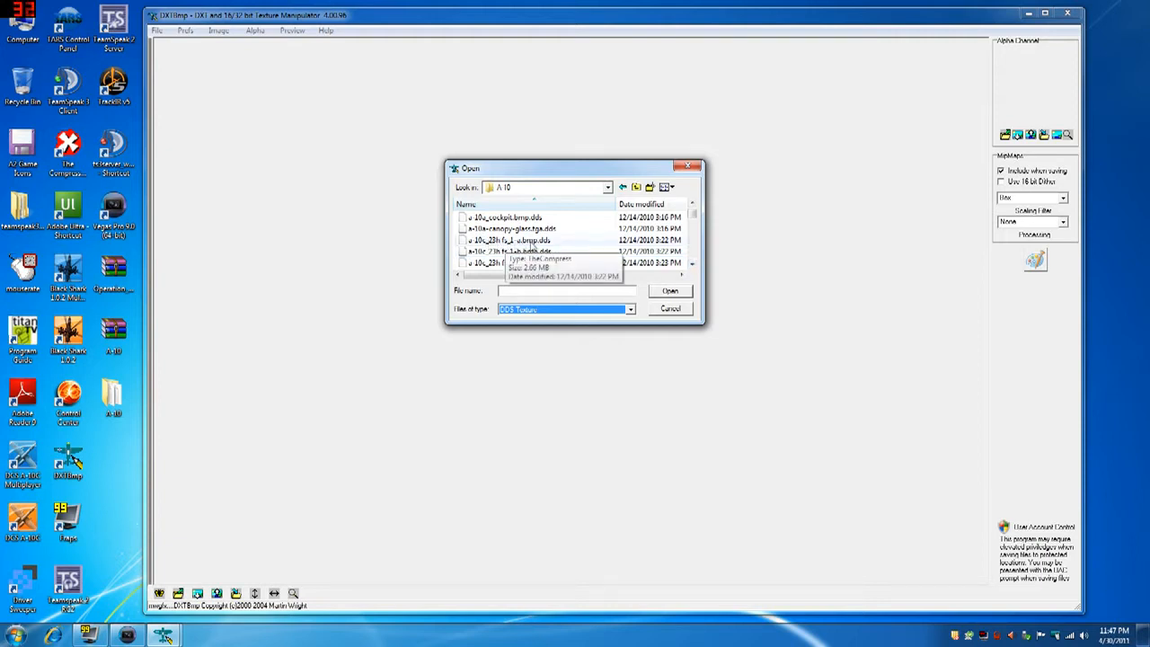
double_click(530, 243)
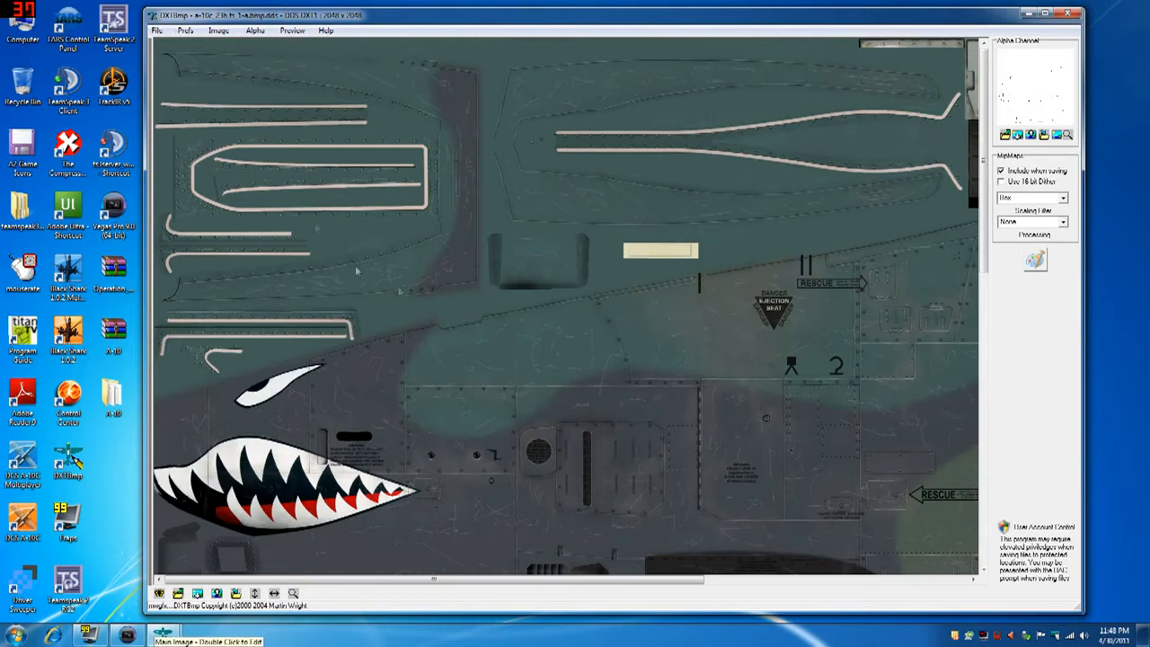
Step: Save the texture as a 24 bit BMP image named a-10c_23h fs_1-a.bmp on the desktop
click(158, 32)
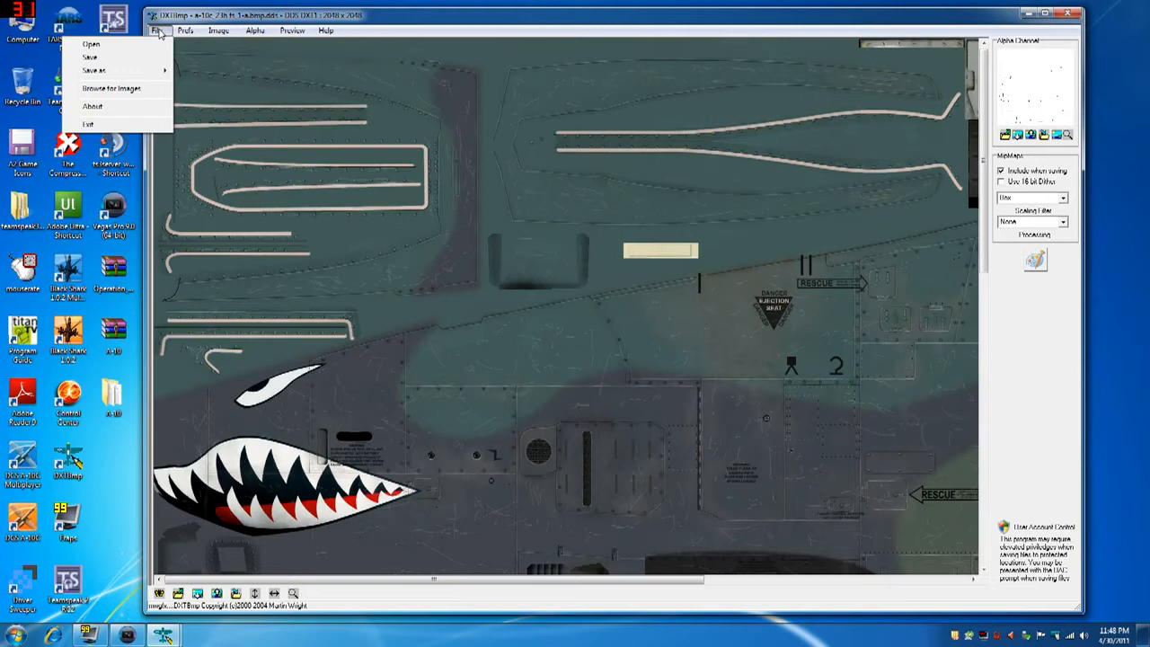
mouse_move(158, 71)
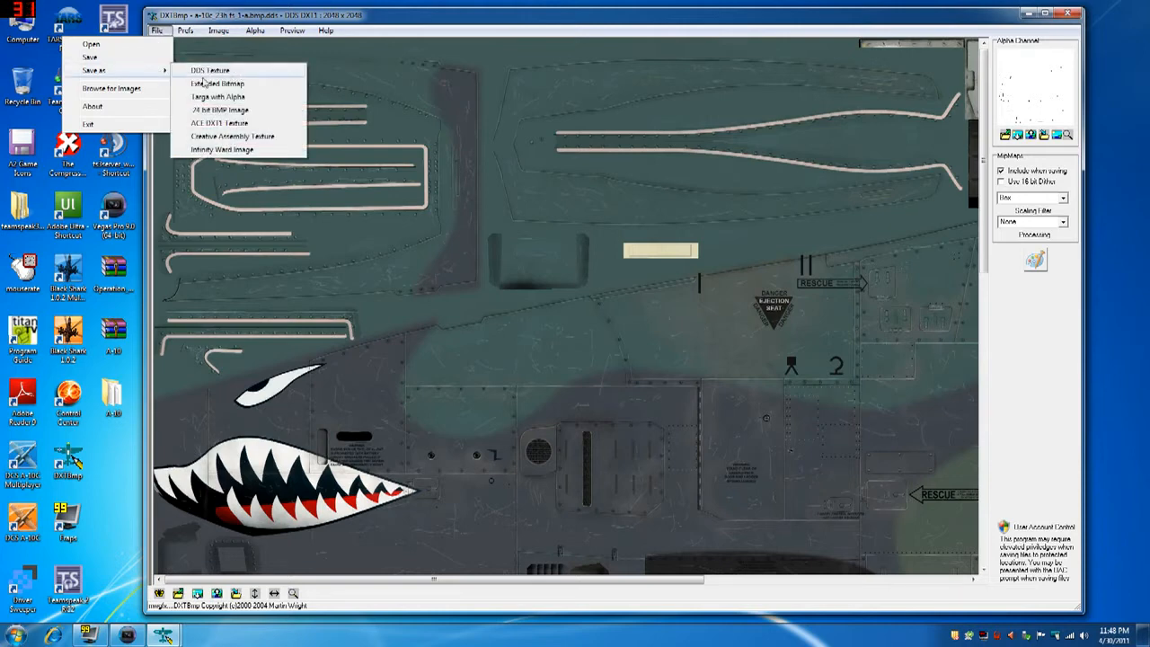
click(238, 110)
click(632, 309)
click(632, 309)
click(609, 187)
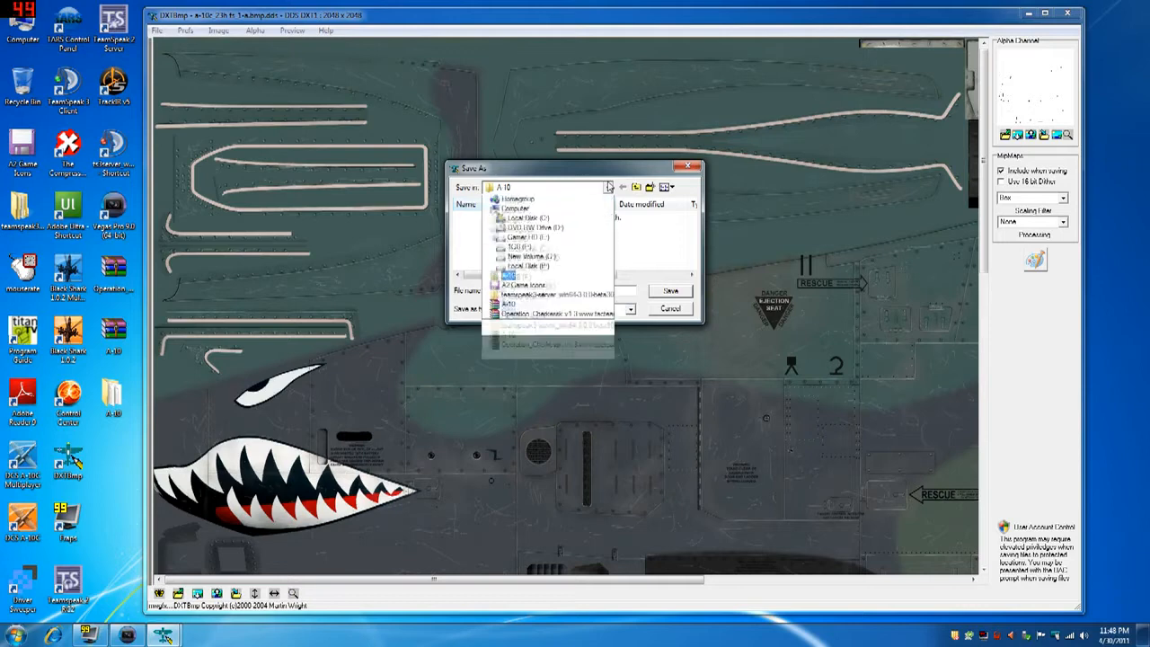
click(514, 198)
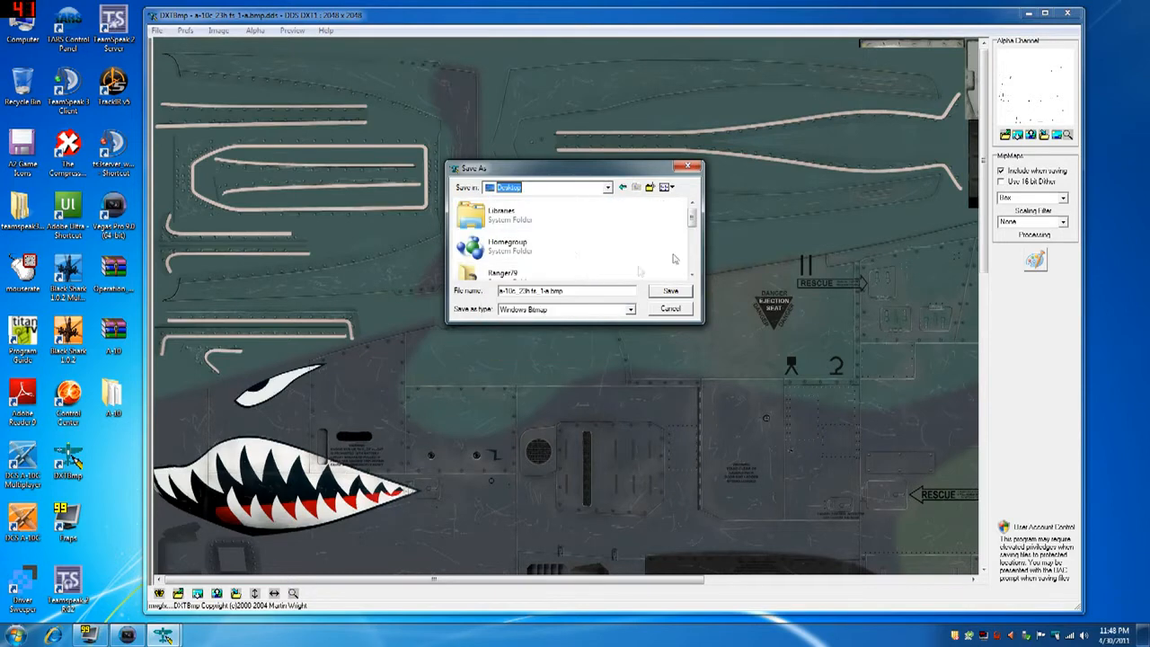
drag(691, 219, 693, 269)
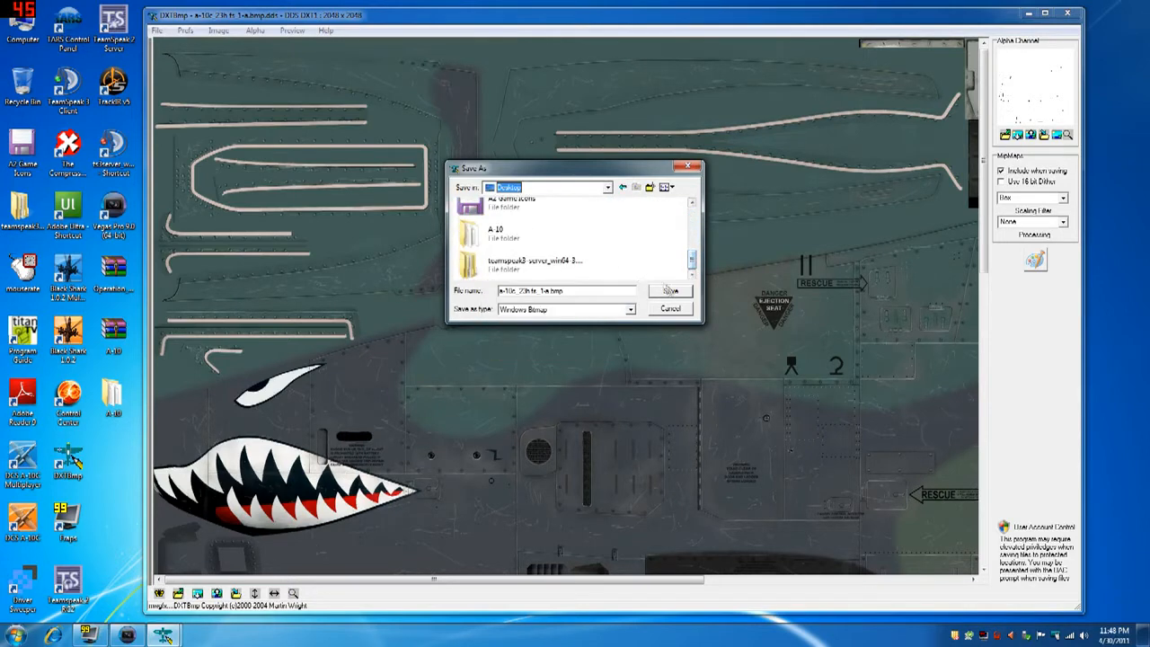
click(670, 292)
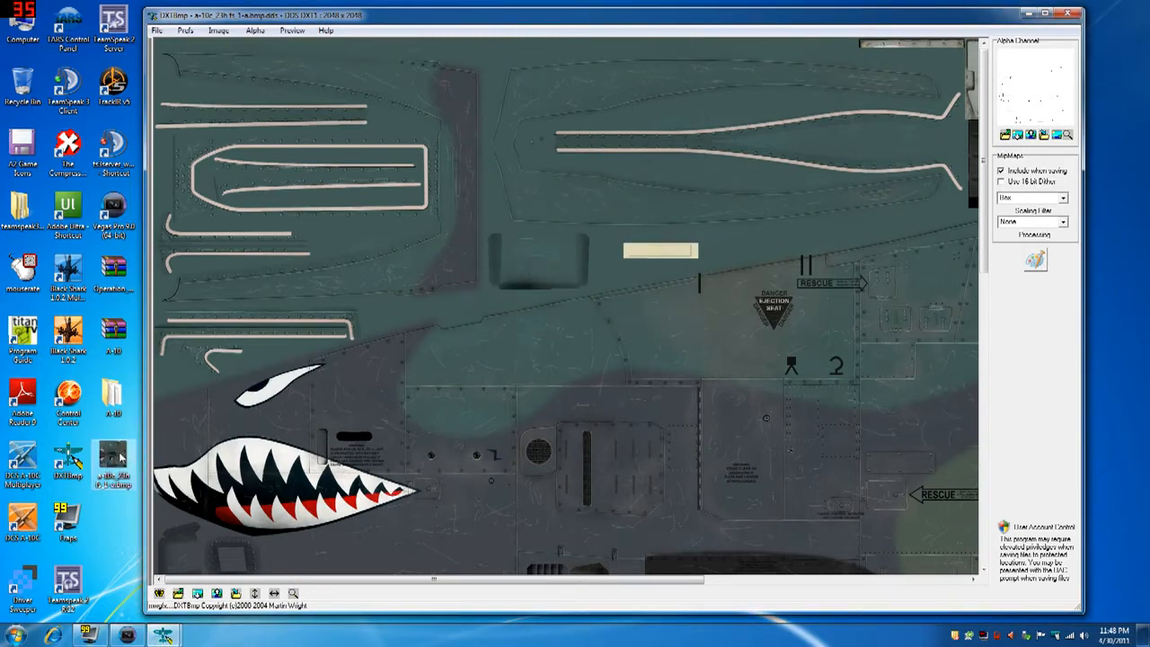
Step: Put the DXTBmp window away, then check the file properties of the saved BMP on the desktop and close them
click(1066, 14)
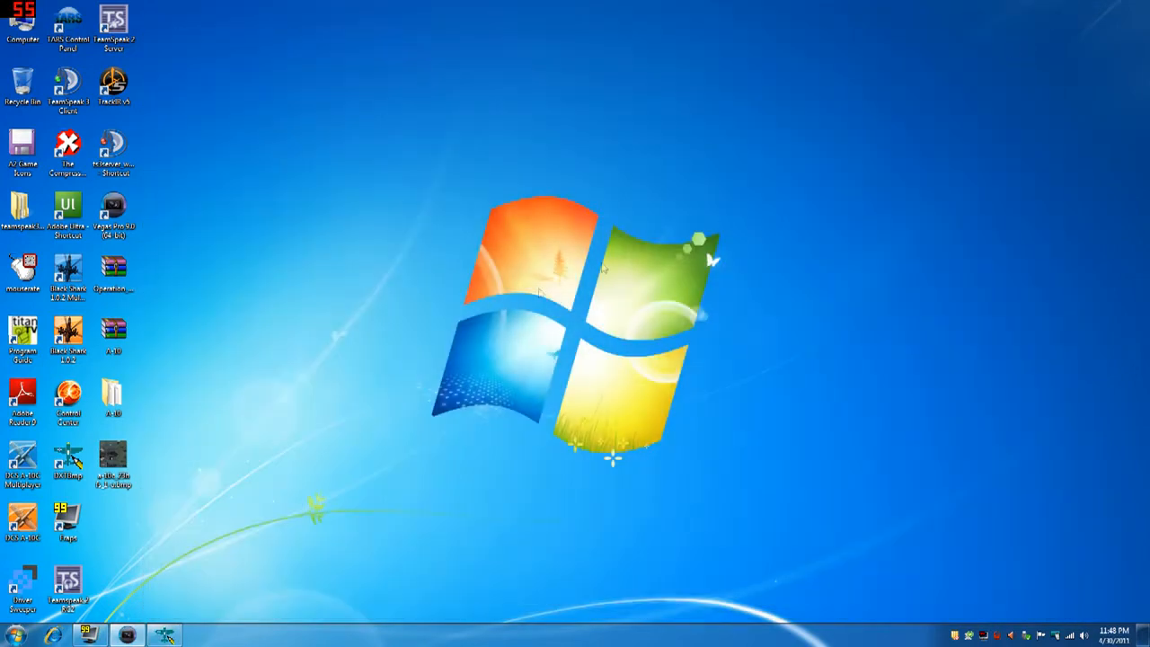
right_click(116, 453)
click(116, 440)
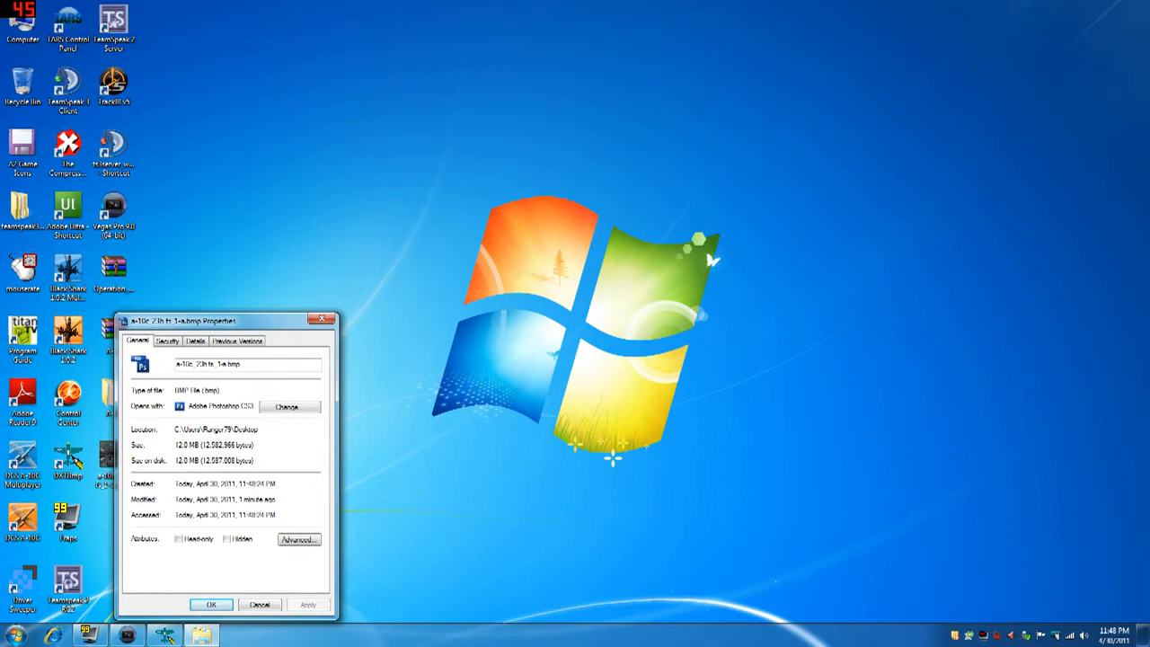
drag(188, 323, 326, 255)
click(399, 536)
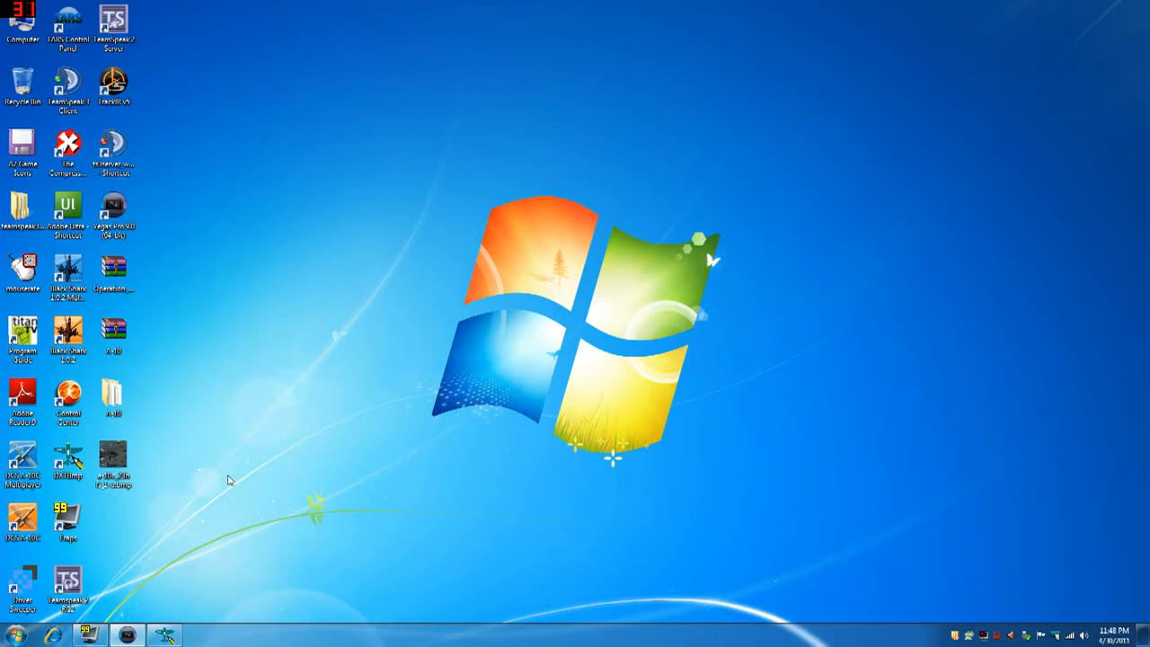
Step: Open the BMP texture from the desktop in Adobe Photoshop CS3
right_click(119, 458)
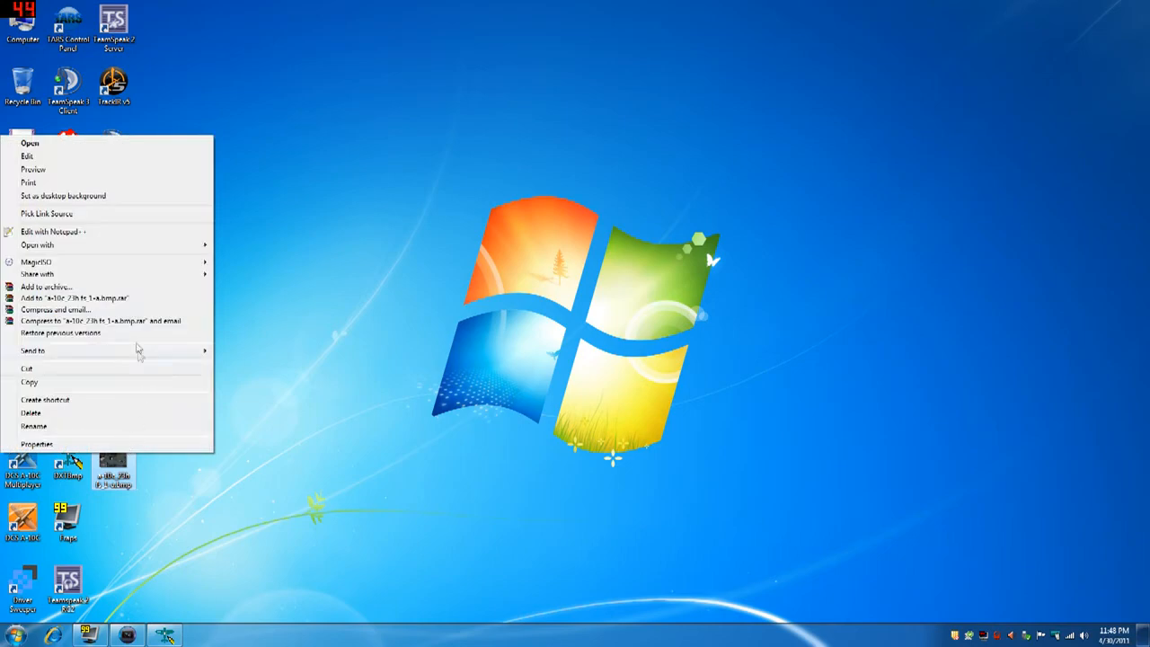
mouse_move(122, 248)
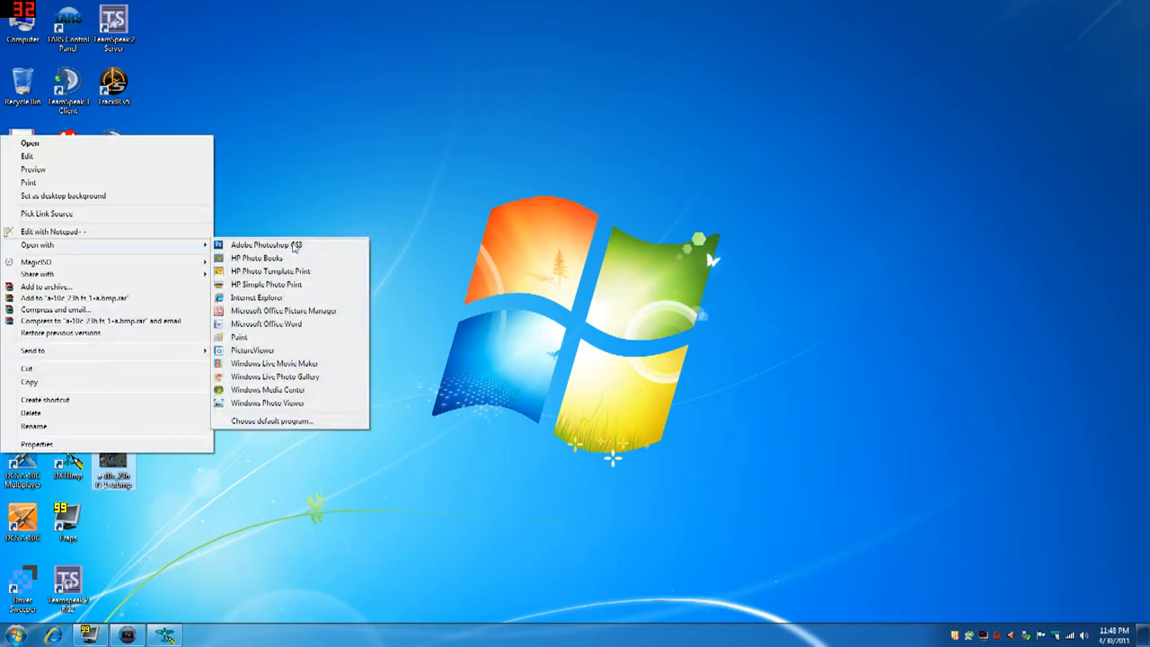
click(298, 246)
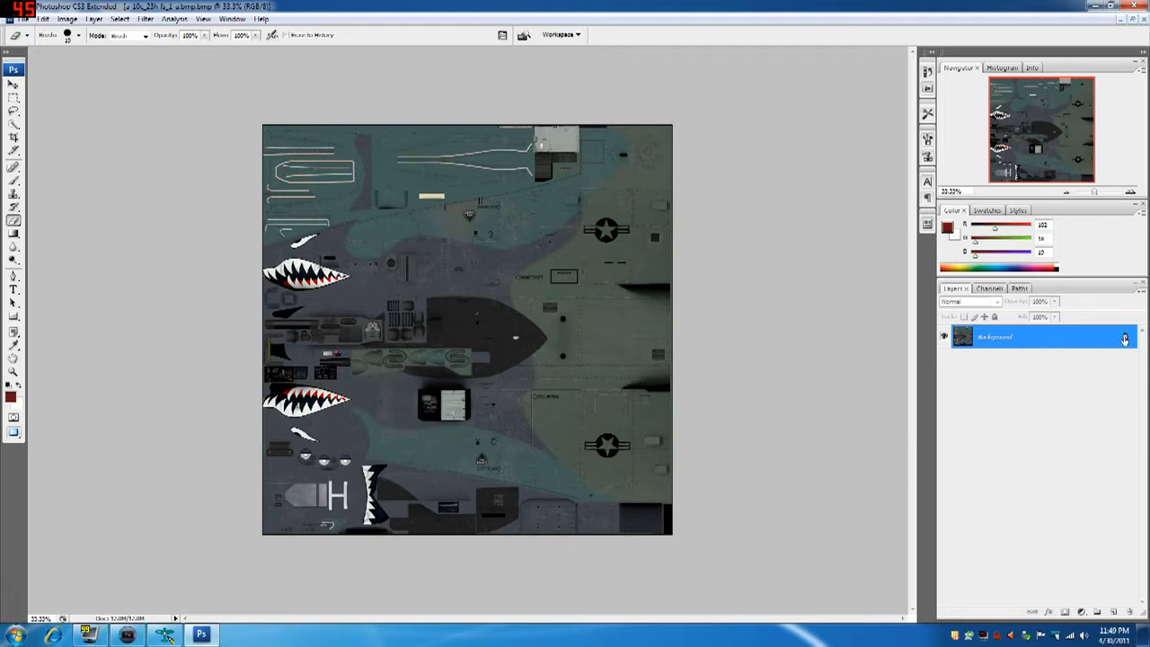
Step: Duplicate the locked Background layer as Background copy and delete the original Background layer
right_click(1054, 345)
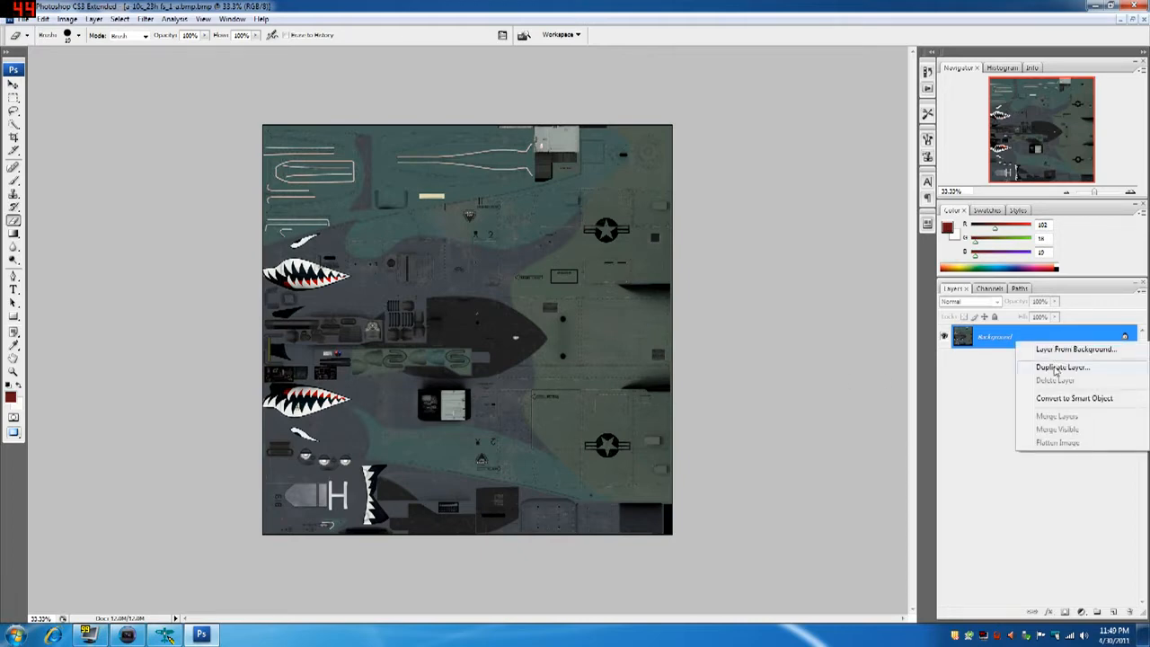
click(1055, 368)
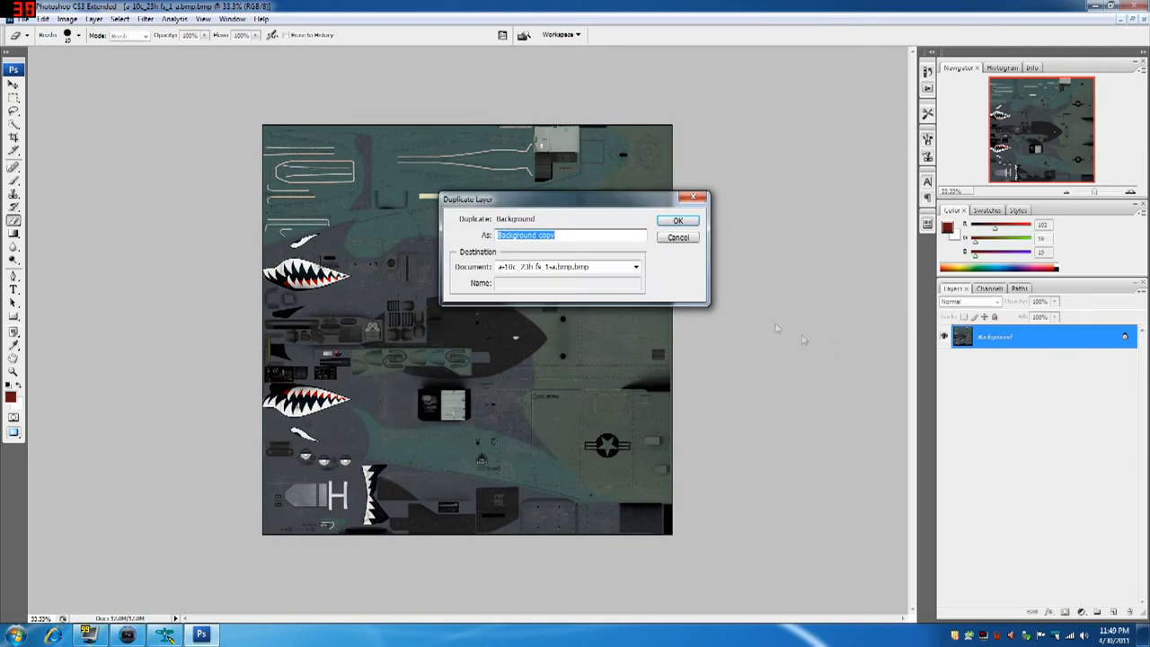
click(678, 221)
right_click(1017, 360)
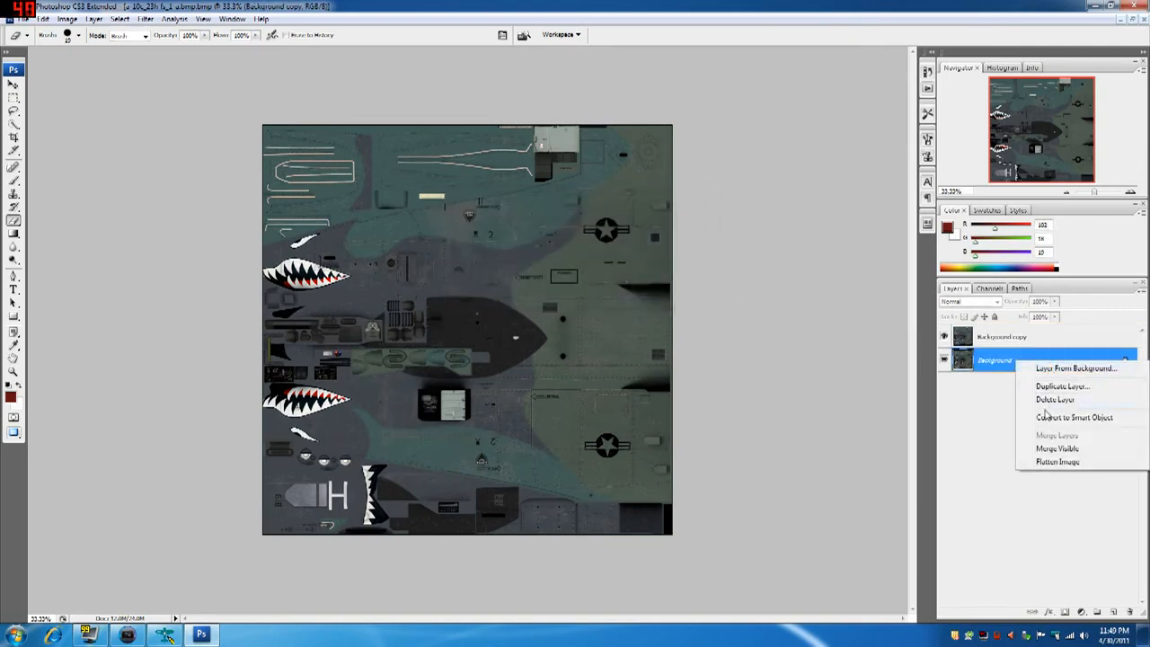
click(1047, 399)
key(Return)
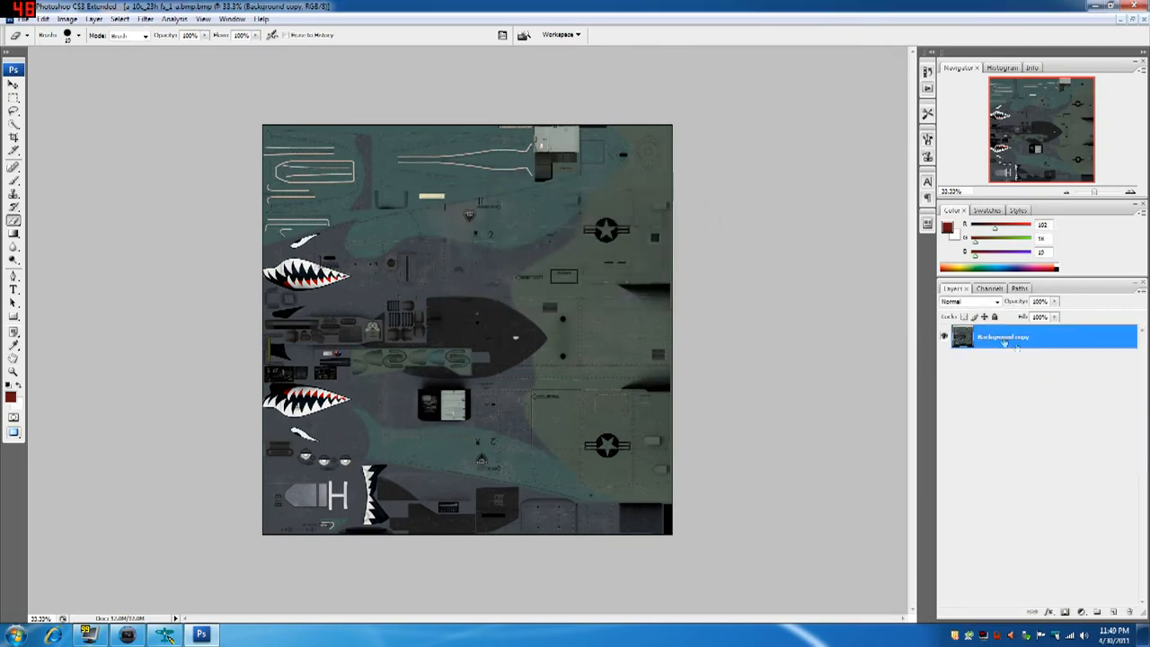
Step: Enlarge the texture to examine its panel lines and markings, settling on a 50% view
click(203, 18)
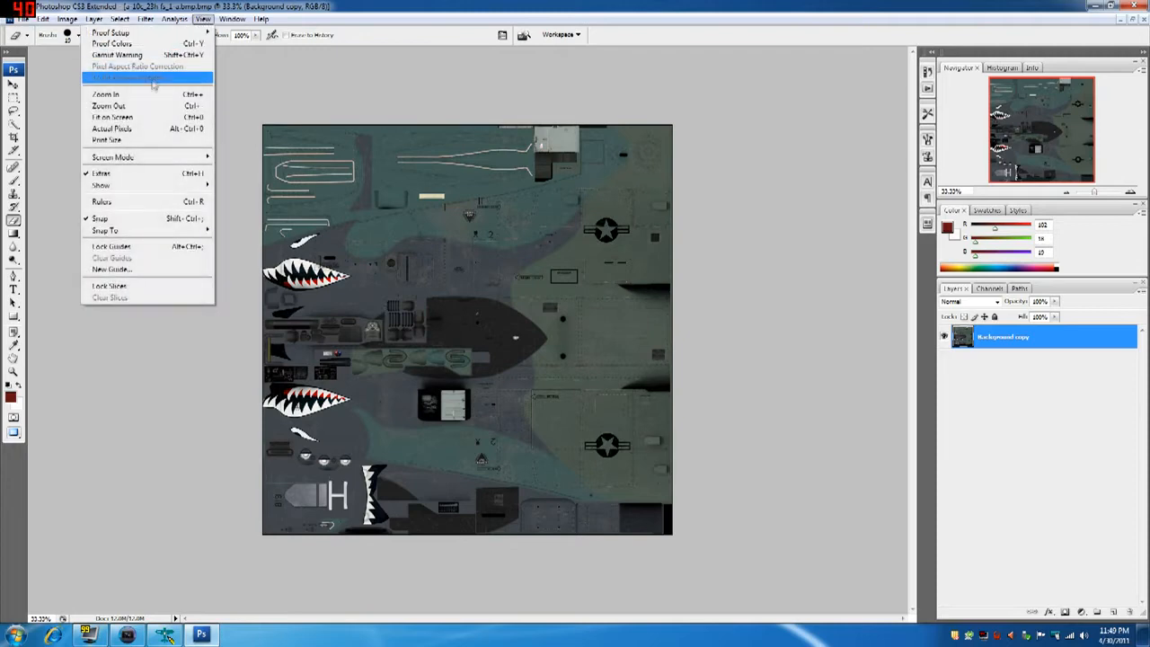
click(134, 93)
click(203, 19)
click(135, 93)
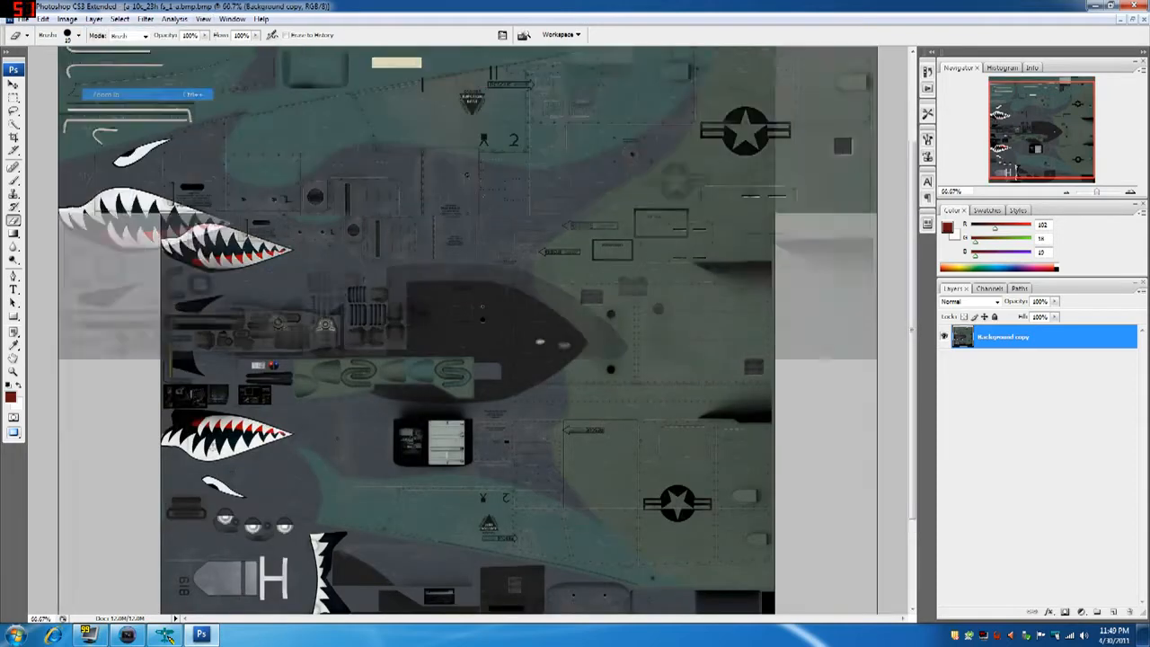
drag(1042, 135, 1046, 108)
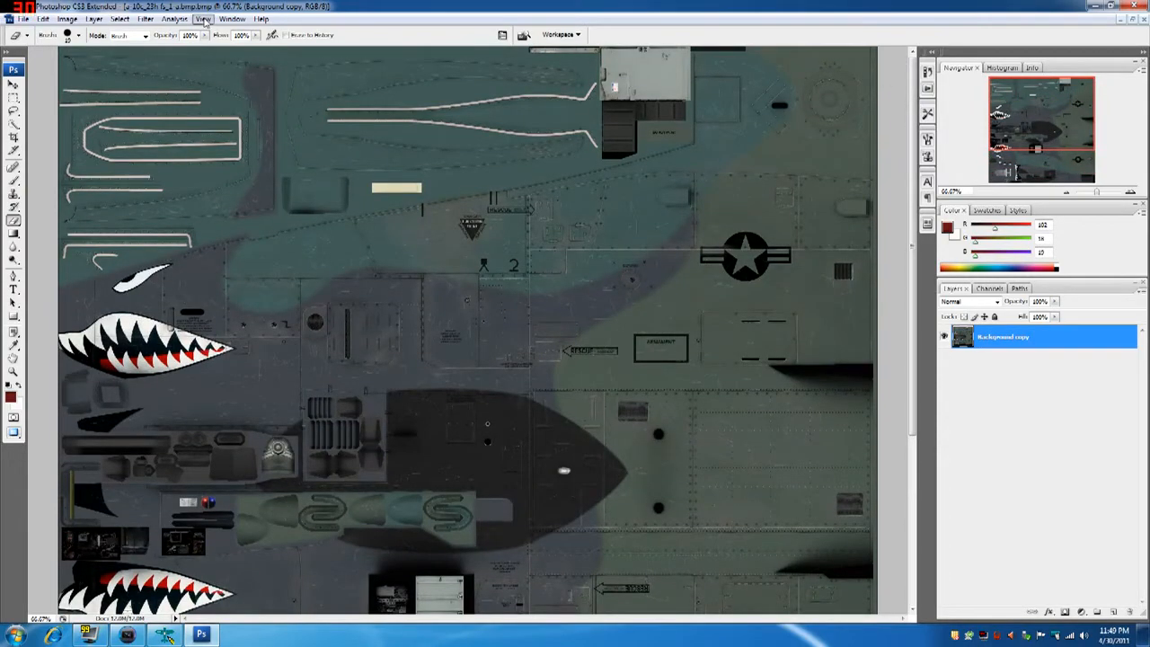
click(204, 19)
click(174, 108)
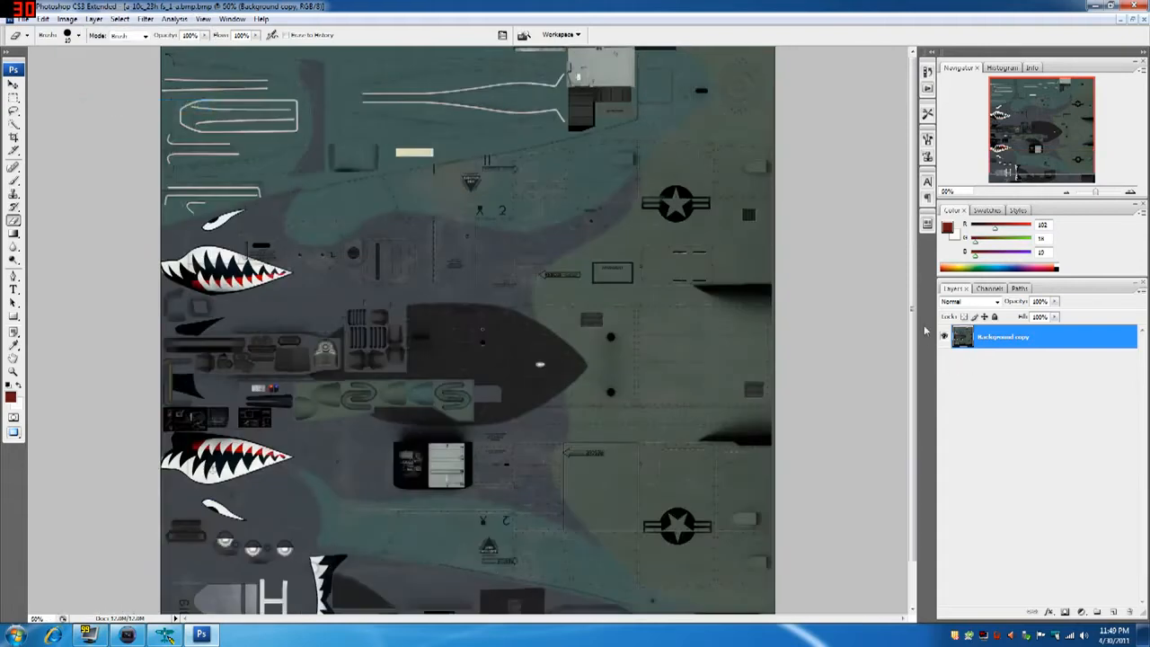
Step: Duplicate the Background copy layer, rename the duplicate "contrast", and hide Background copy while keeping contrast selected
right_click(1004, 334)
click(1051, 371)
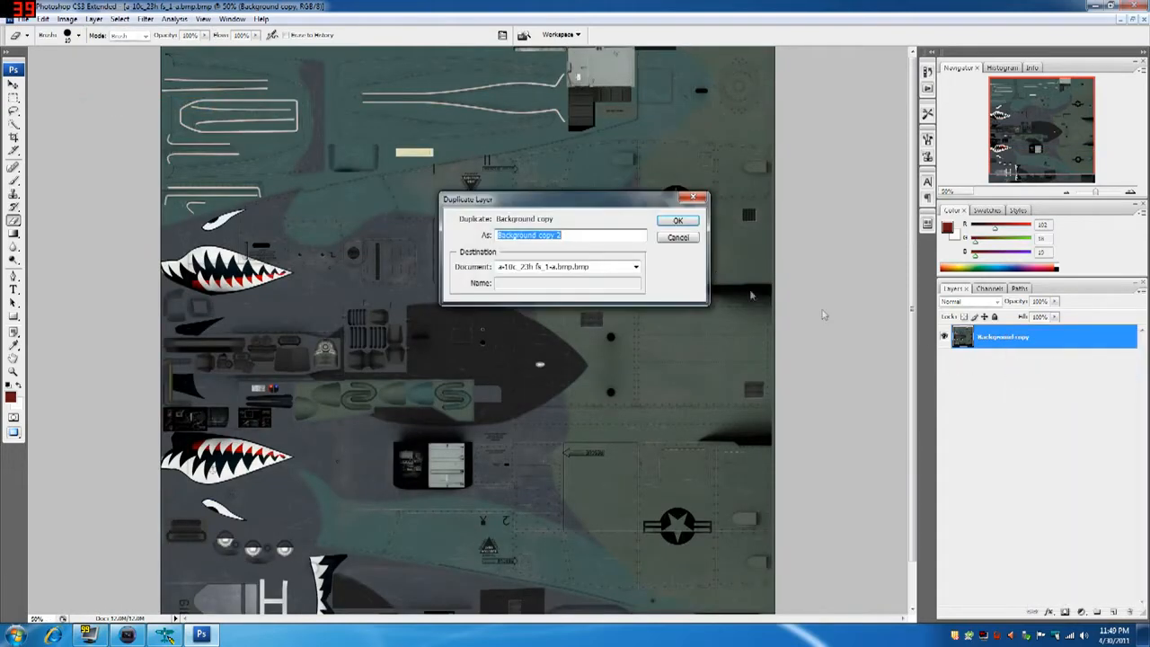
click(686, 222)
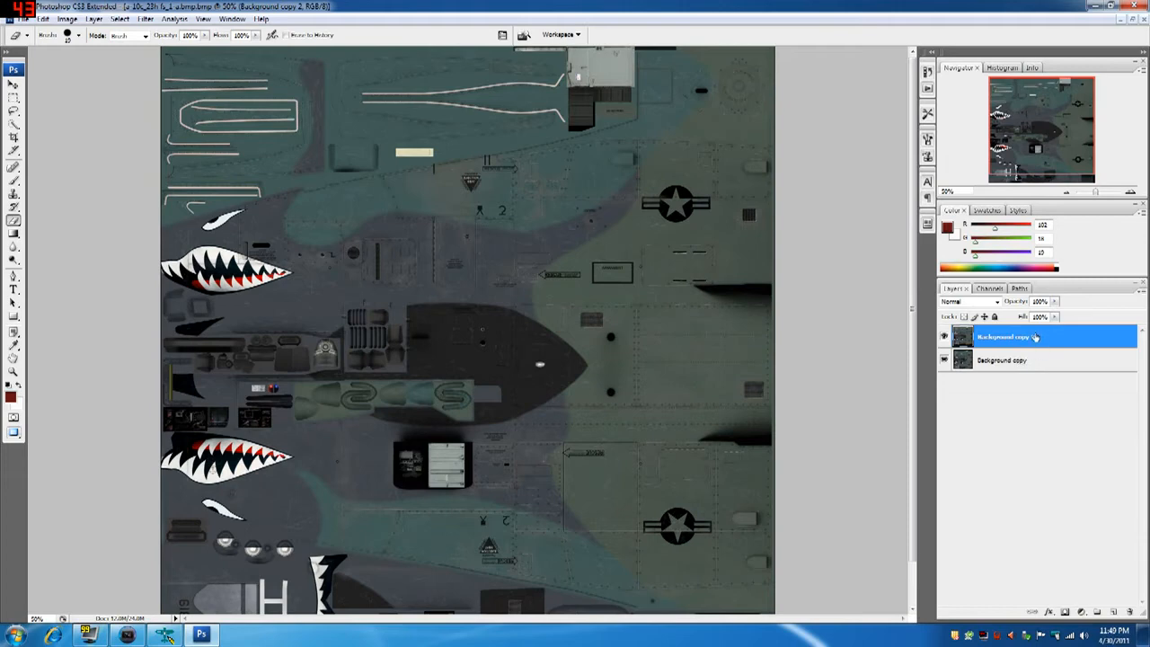
double_click(1030, 337)
text(ca)
click(1031, 411)
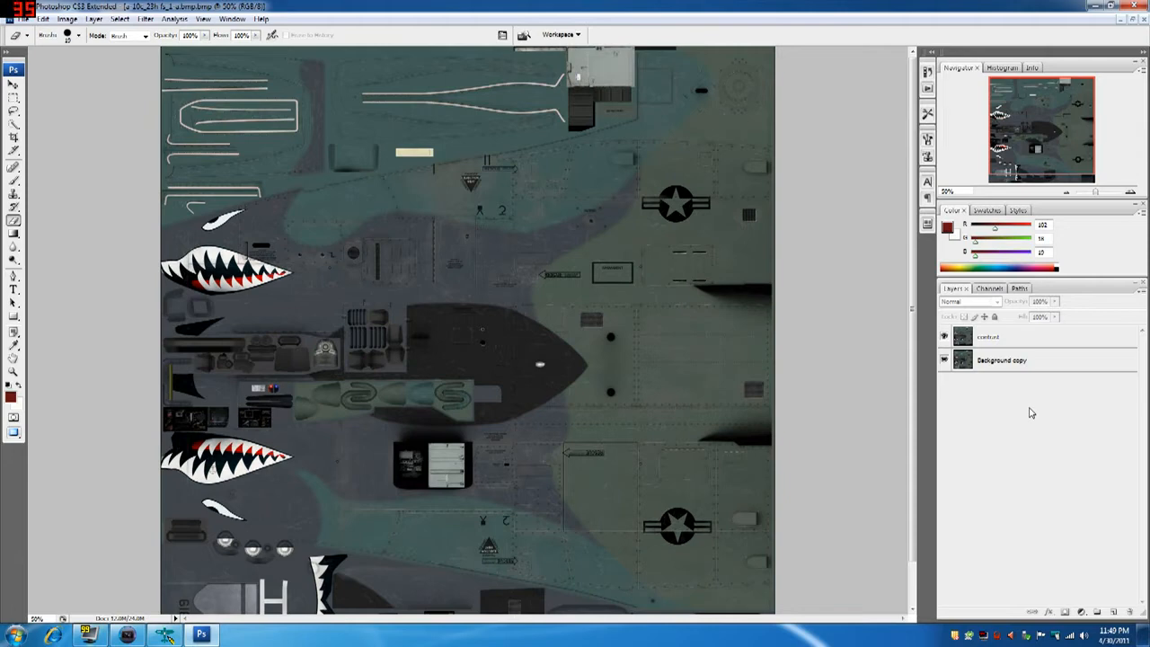
click(945, 359)
click(994, 339)
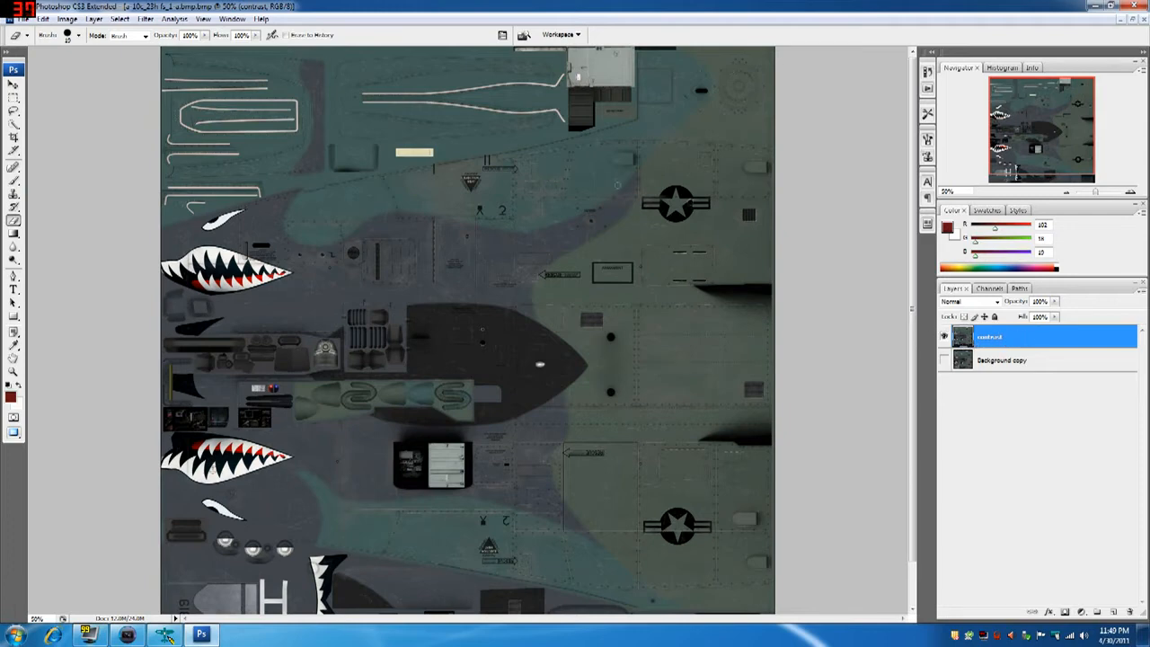
Step: Apply Selective Color to the contrast layer's Greens with Cyan +46% and Black +100%, using the Absolute method
click(67, 18)
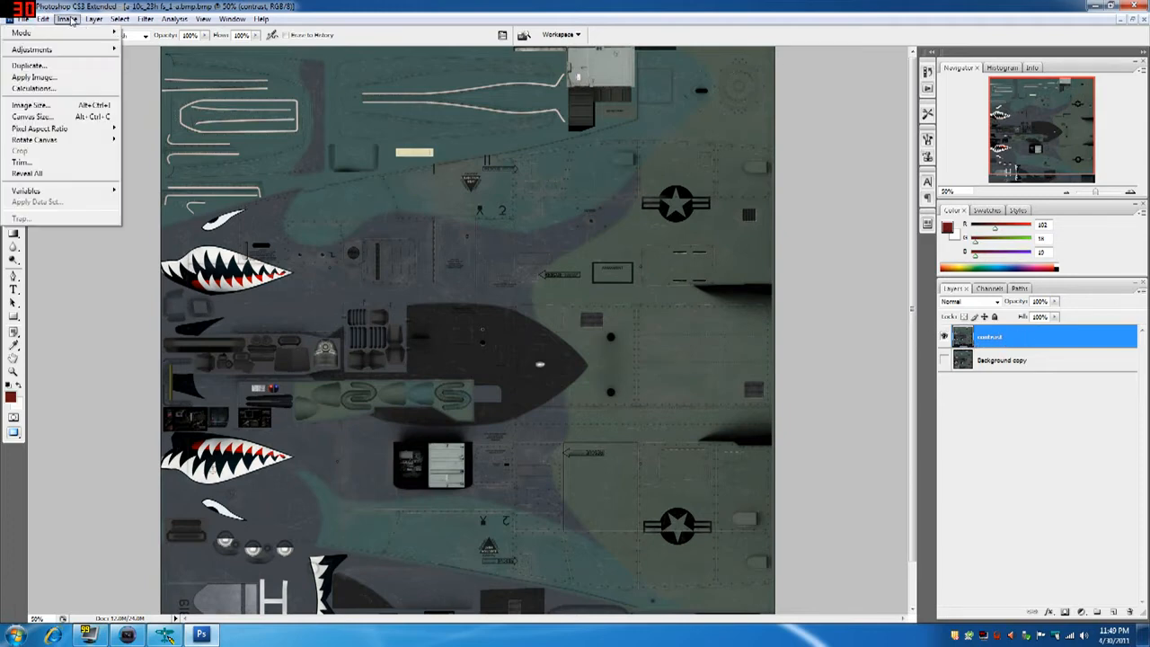
mouse_move(72, 50)
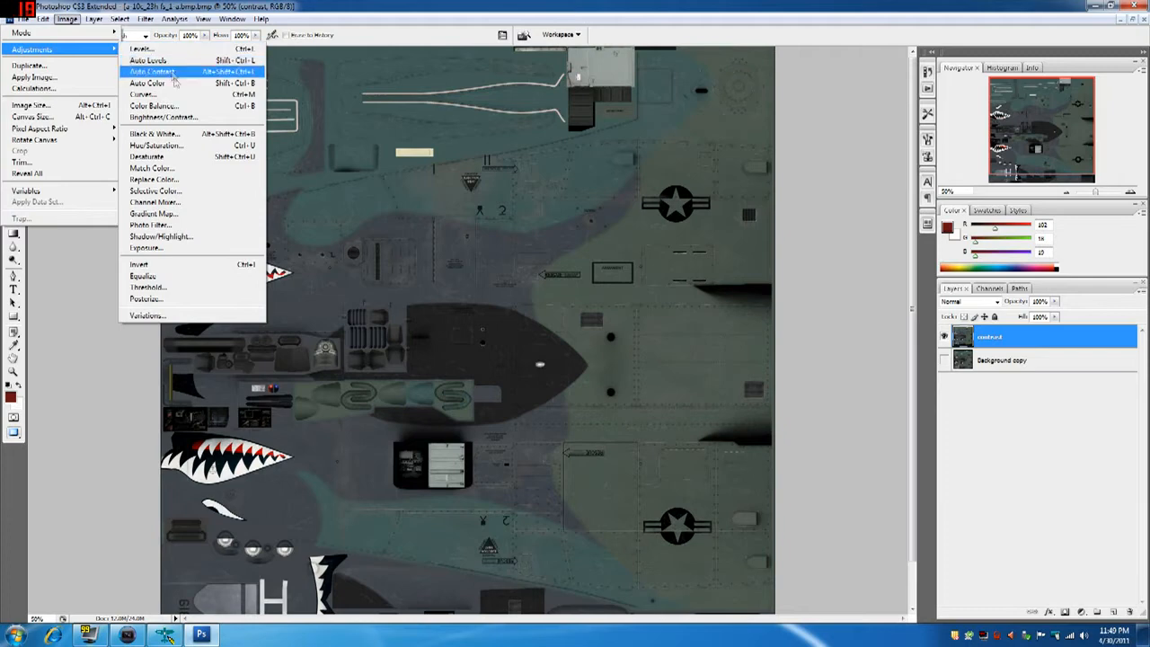
click(175, 191)
click(773, 194)
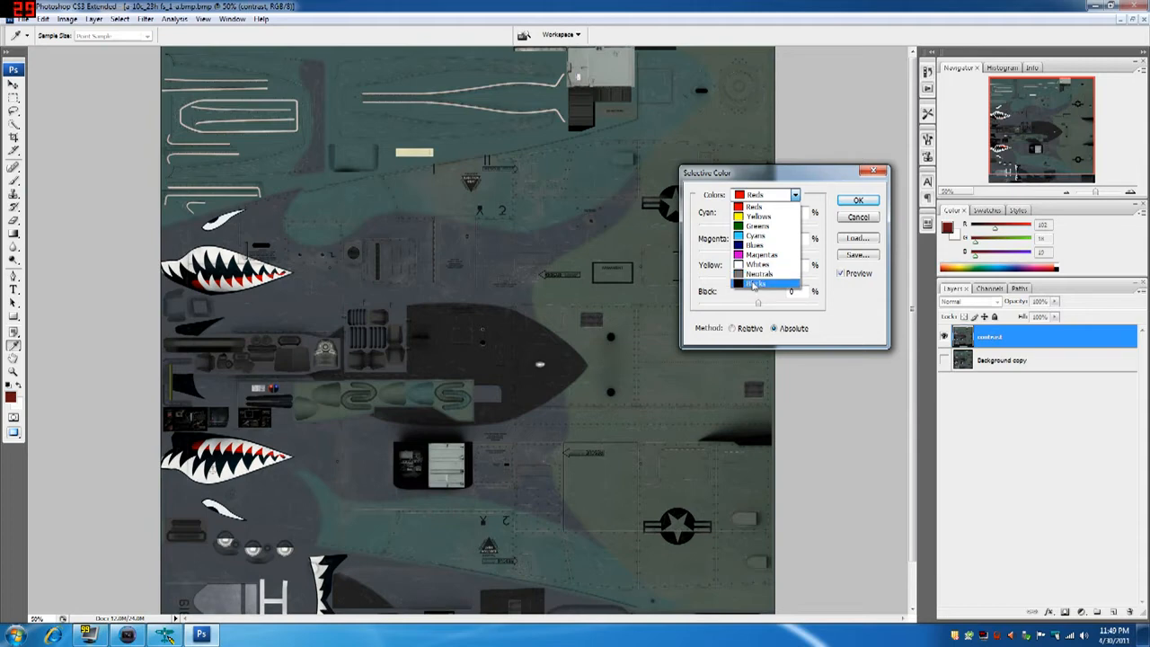
click(752, 227)
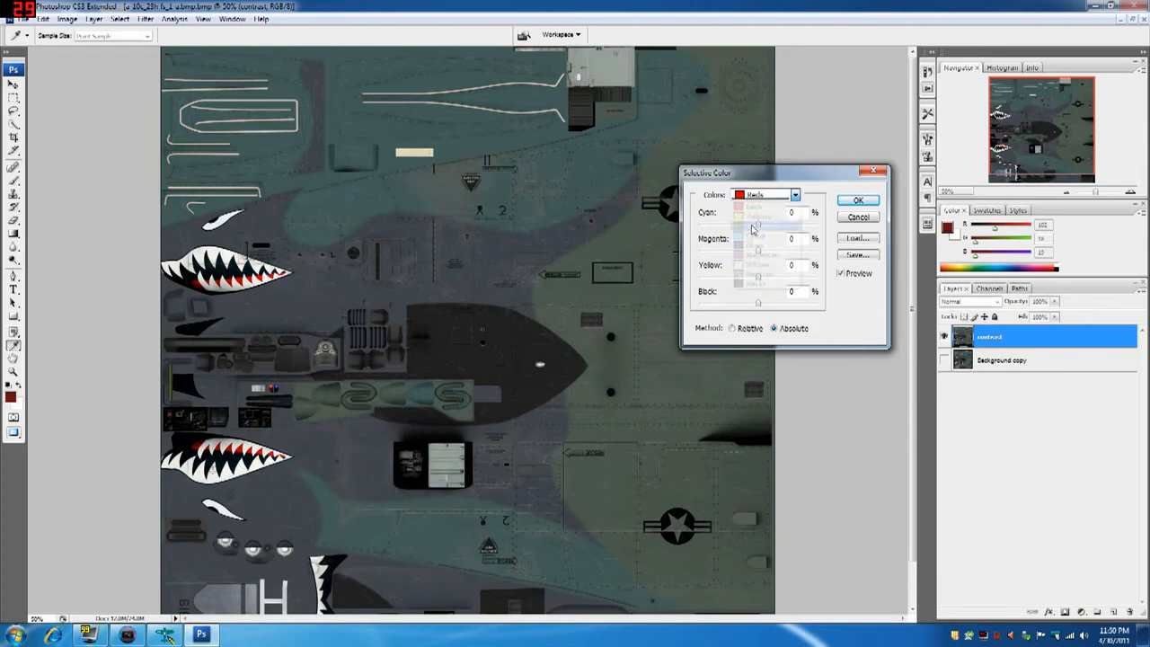
drag(758, 225, 784, 230)
drag(757, 308, 810, 306)
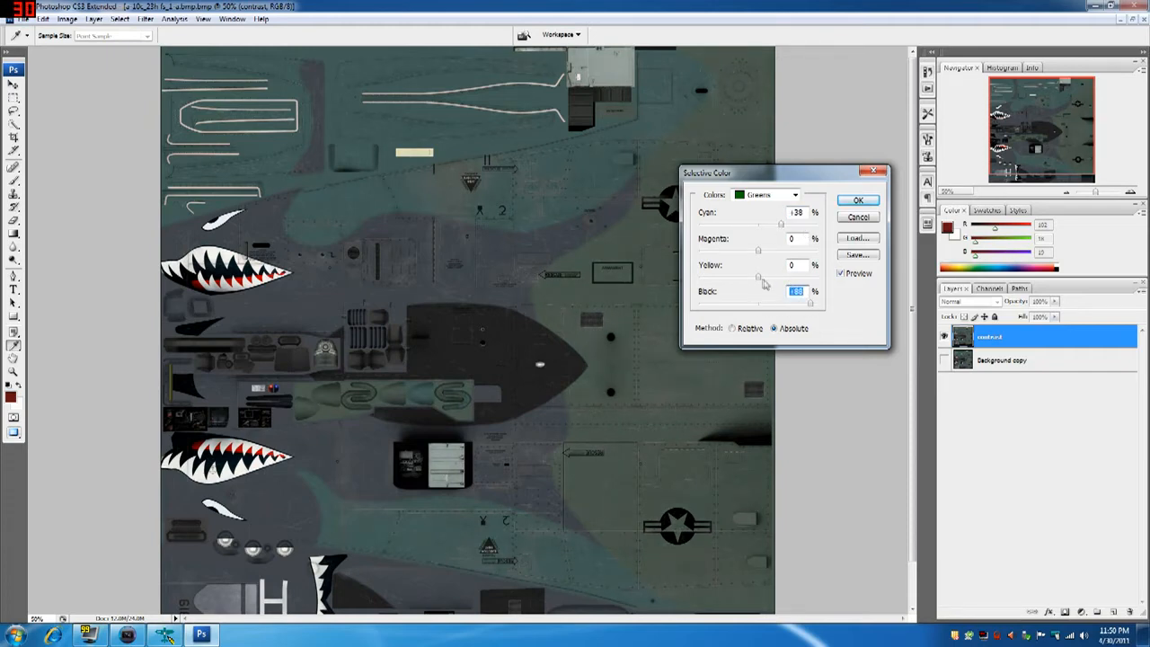
mouse_move(780, 226)
mouse_down()
mouse_move(806, 225)
mouse_move(786, 224)
mouse_up()
drag(805, 305, 845, 310)
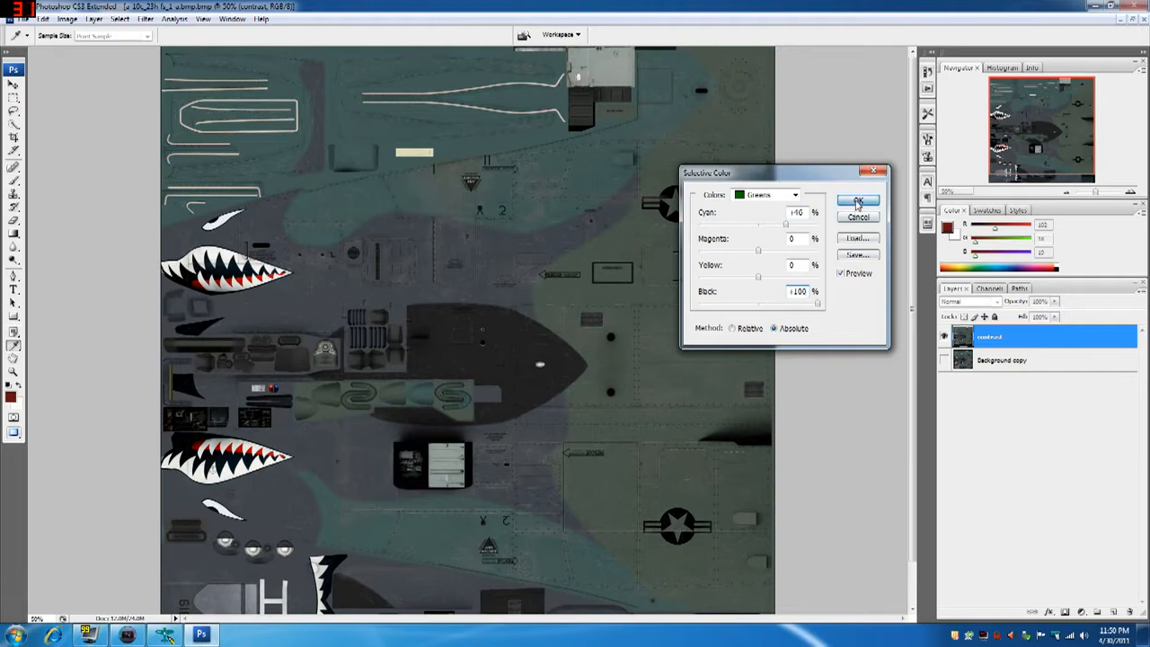
click(858, 200)
Step: Apply Selective Color to the contrast layer's Blacks, setting Black to about +52% and nudging Cyan up slightly
click(67, 18)
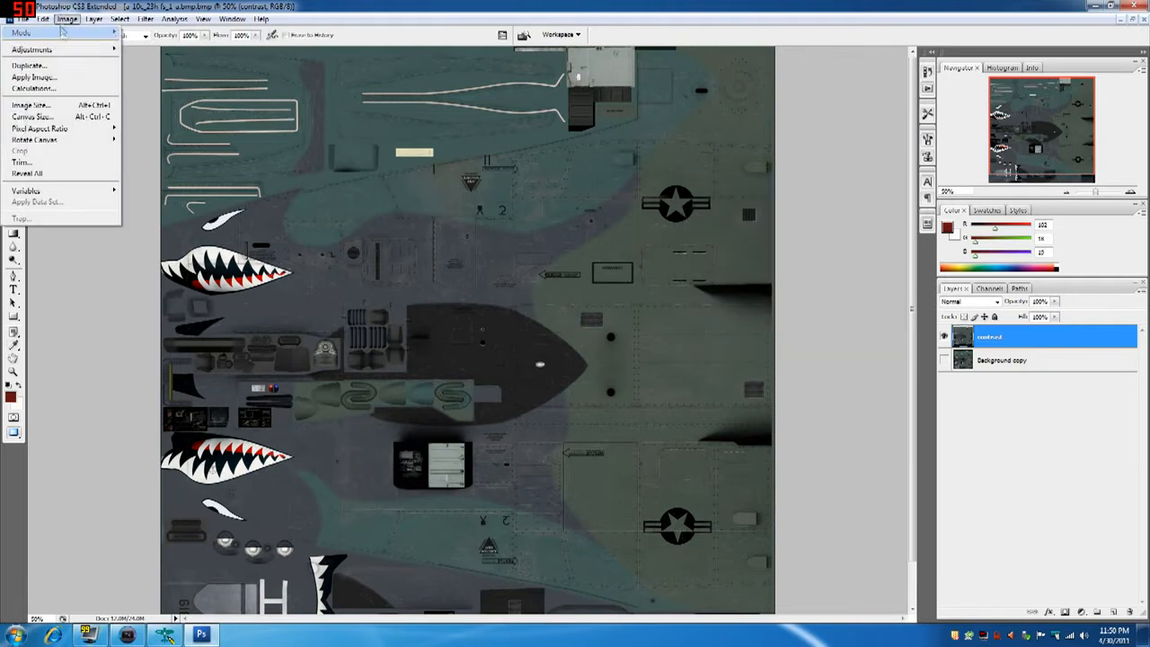
mouse_move(36, 50)
click(155, 190)
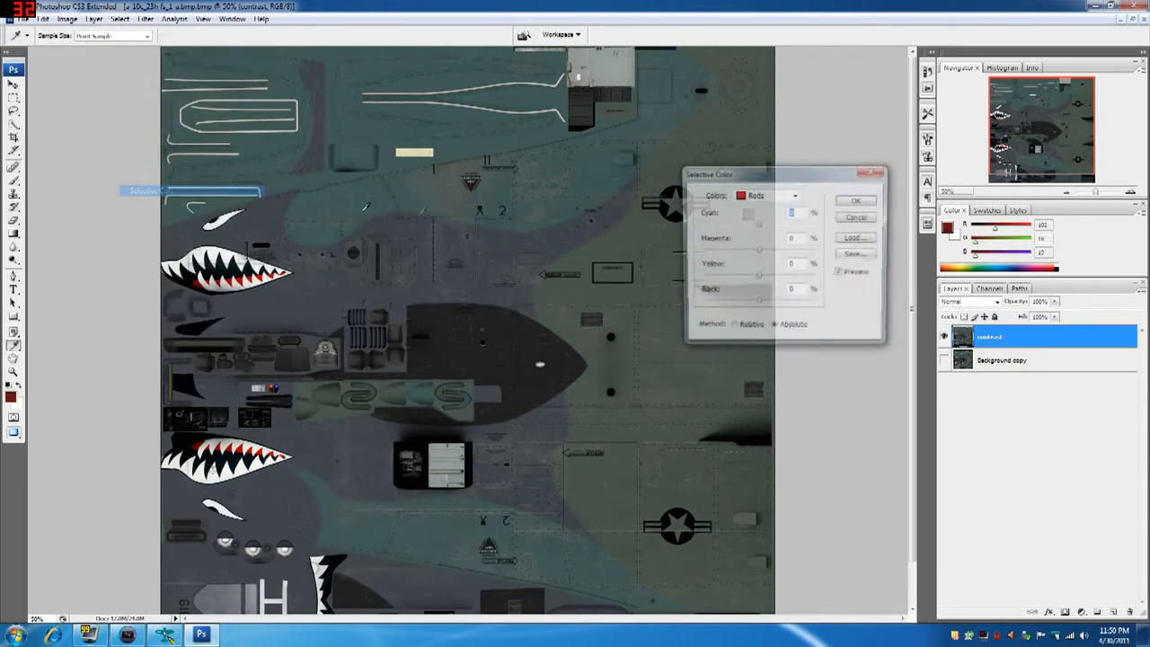
click(795, 194)
click(766, 285)
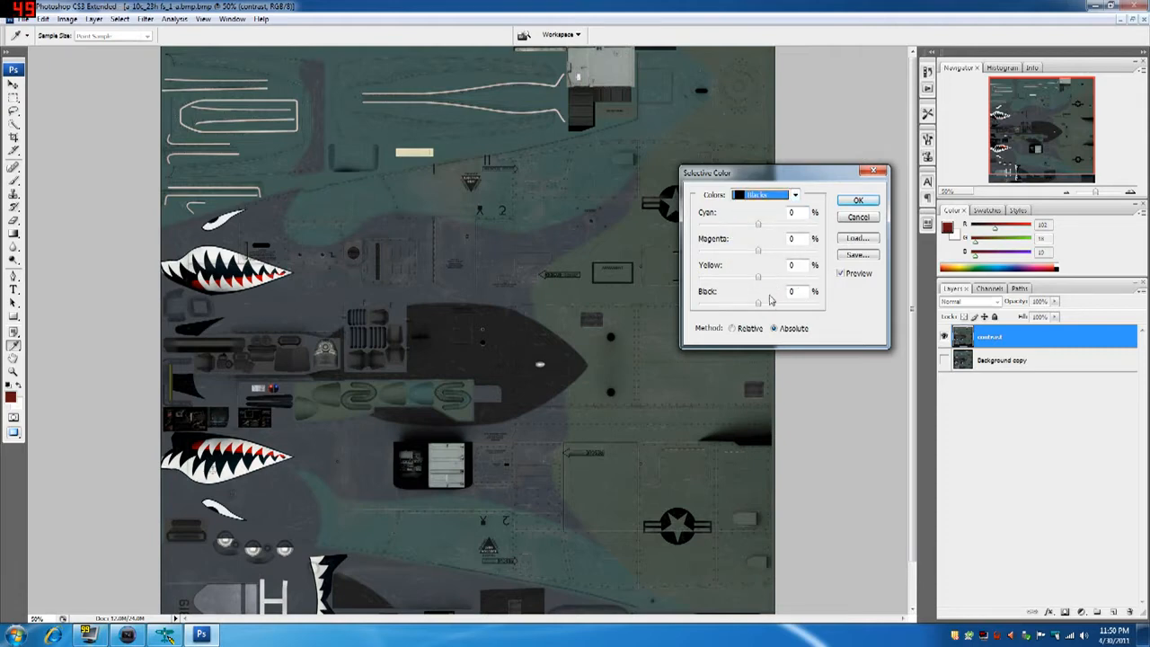
drag(759, 304, 791, 306)
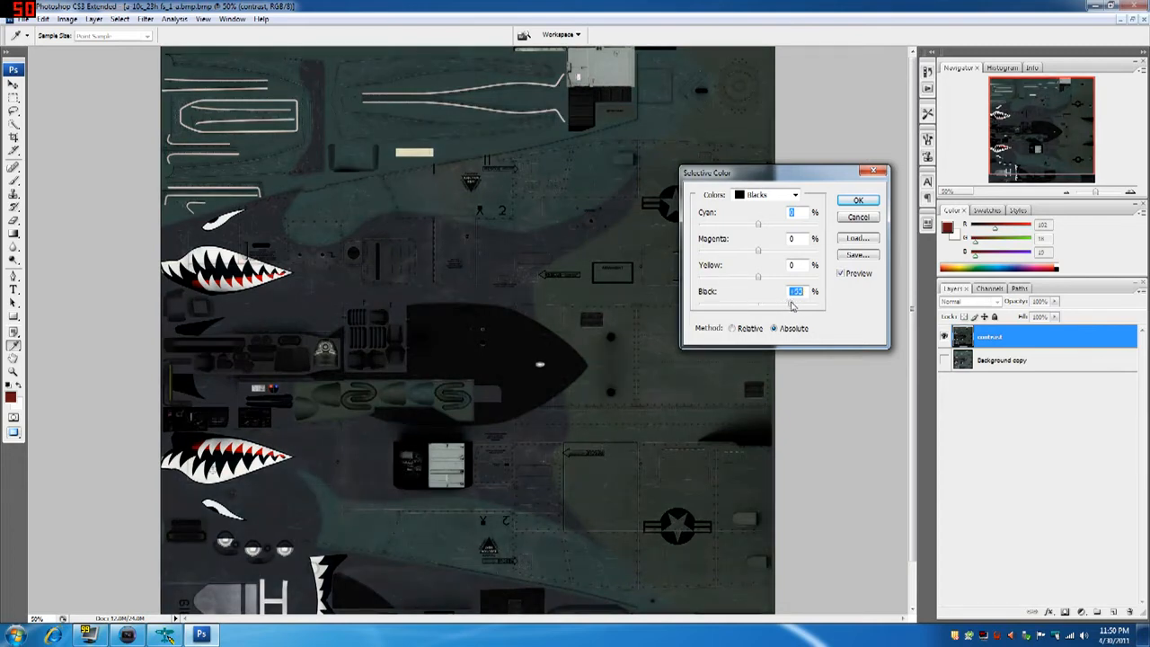
mouse_move(759, 225)
mouse_down()
mouse_move(722, 226)
mouse_move(761, 226)
mouse_up()
click(858, 199)
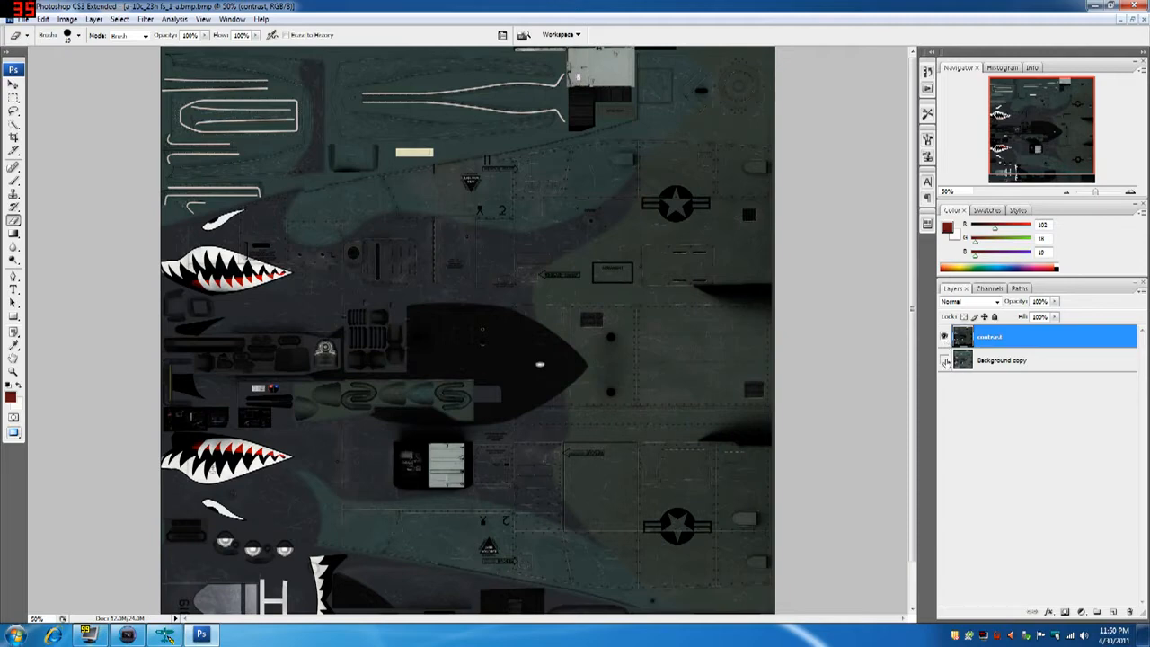
Step: Compare the darkened contrast layer with Background copy by repeatedly hiding and showing it, and look over the texture
click(945, 337)
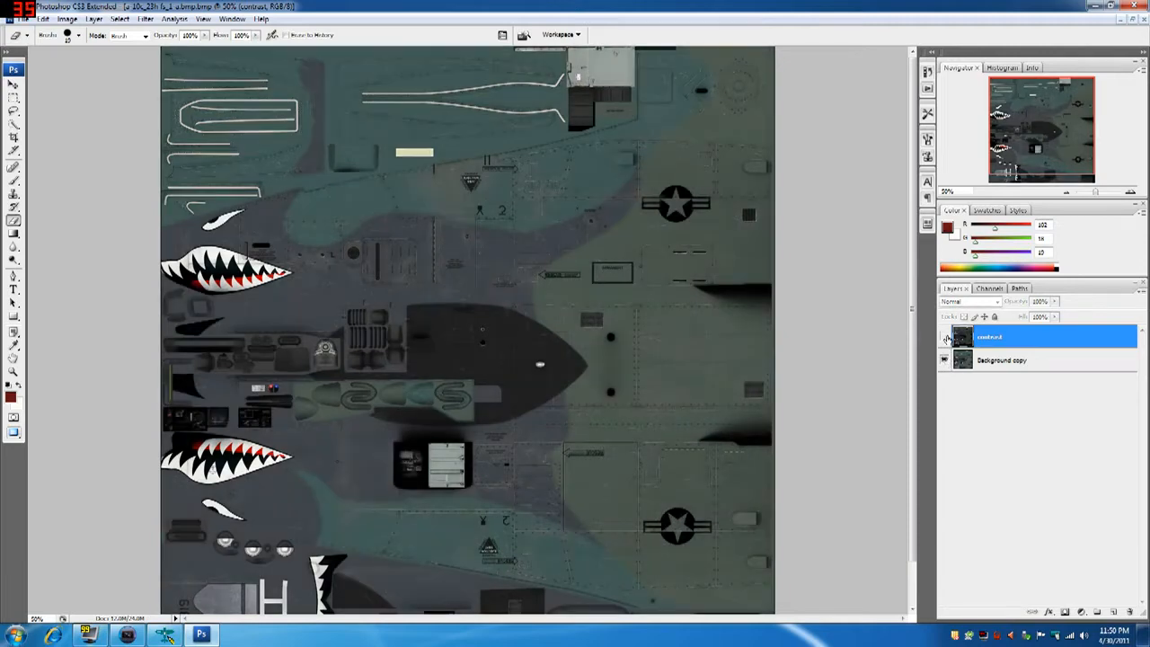
click(945, 337)
click(945, 337)
click(945, 337)
click(945, 337)
click(945, 337)
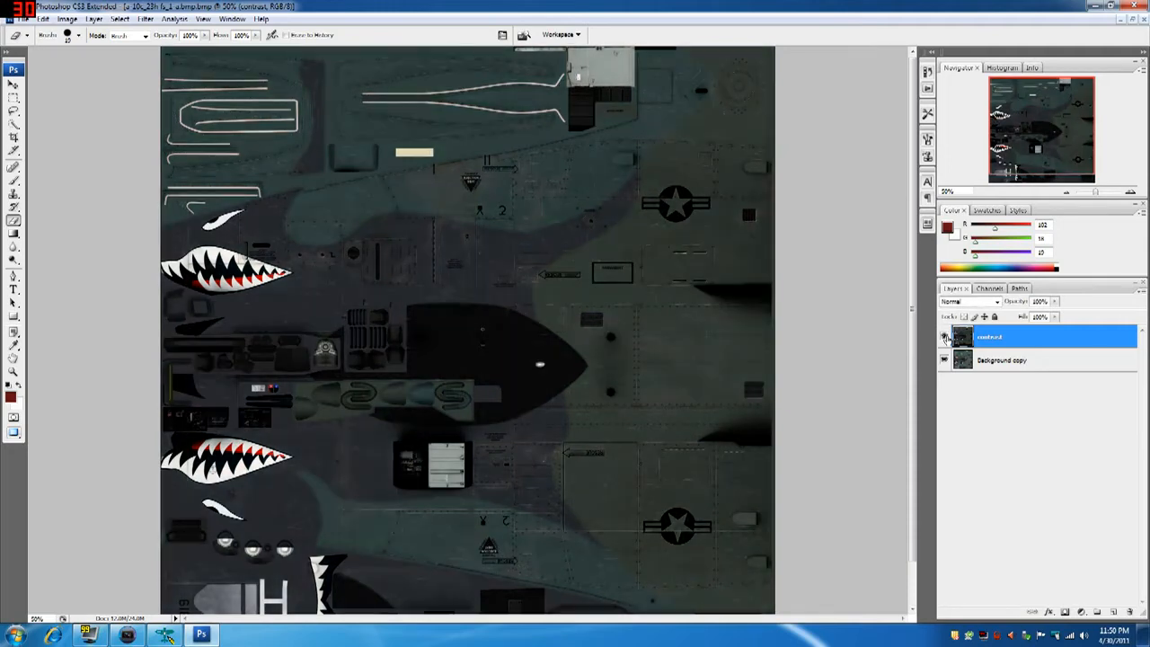
click(945, 336)
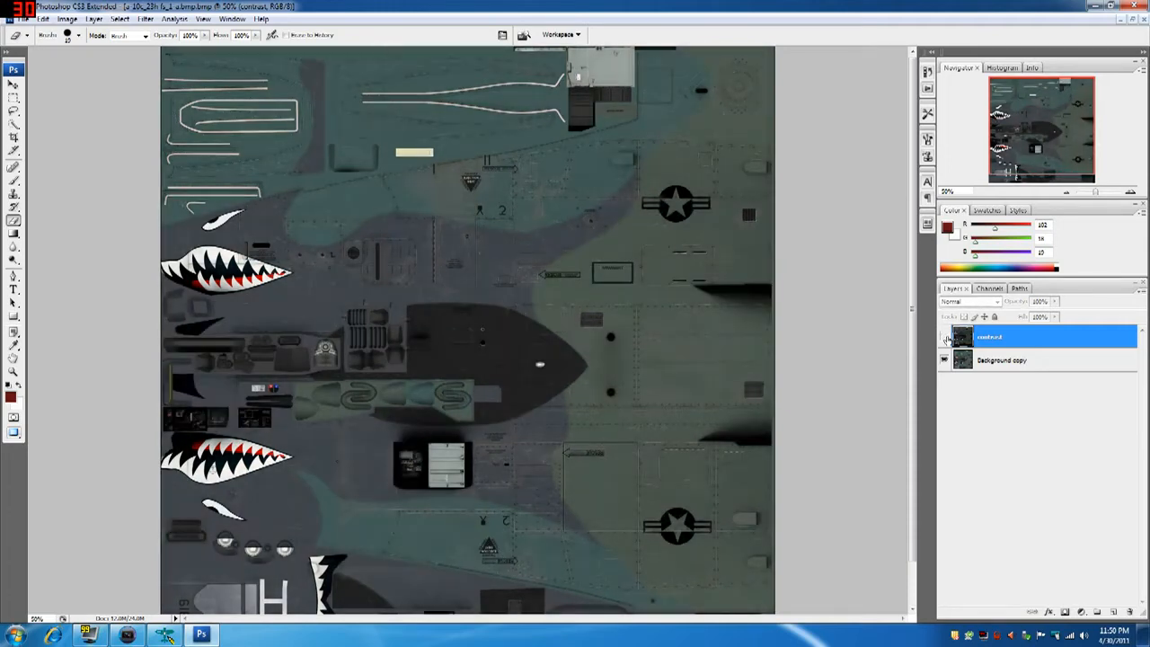
click(945, 337)
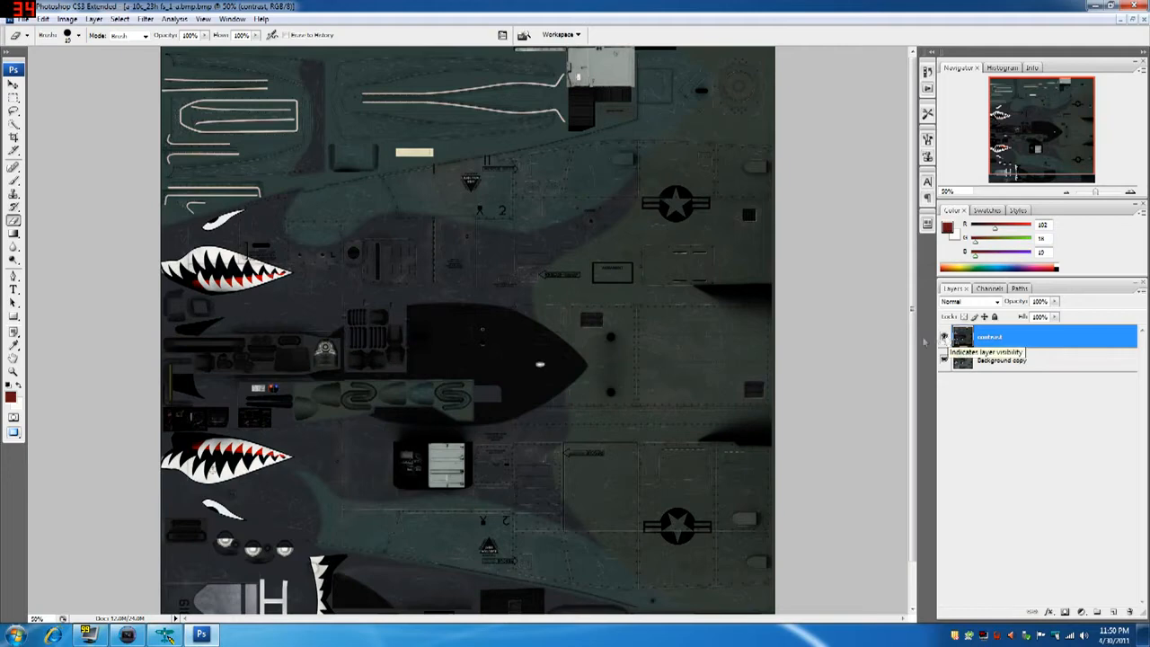
scroll(913, 353, down, 2)
drag(912, 350, 914, 304)
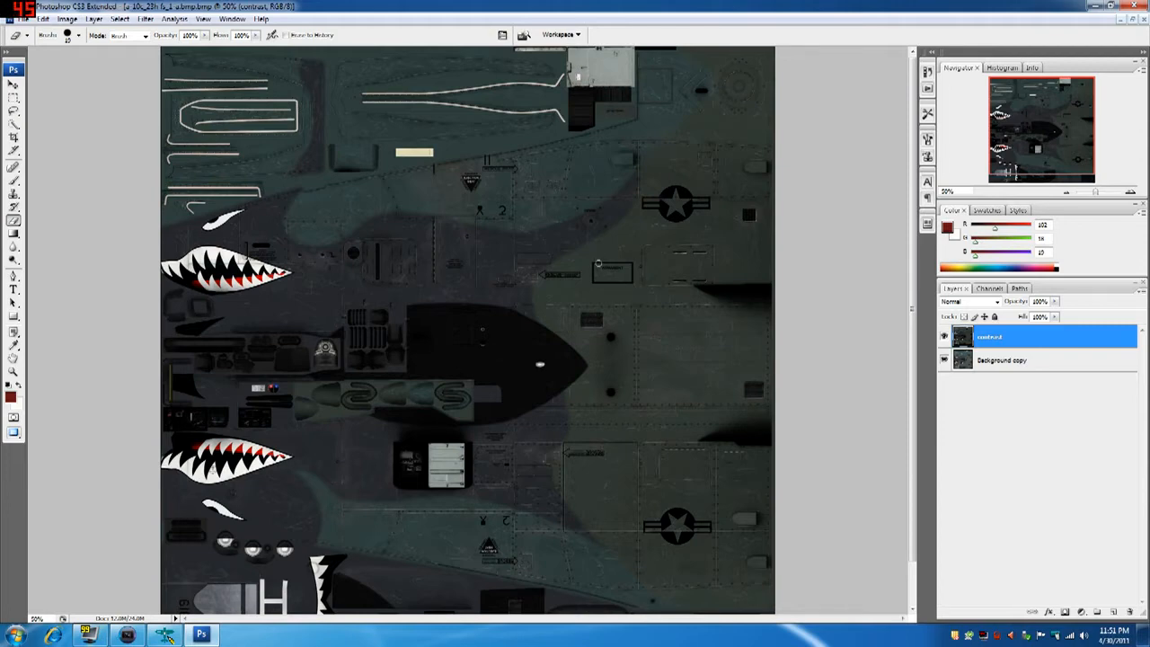
Step: Open the 4042_Digital_Camouflage_Bandana_450_xl image from the Pictures library in Photoshop
click(14, 636)
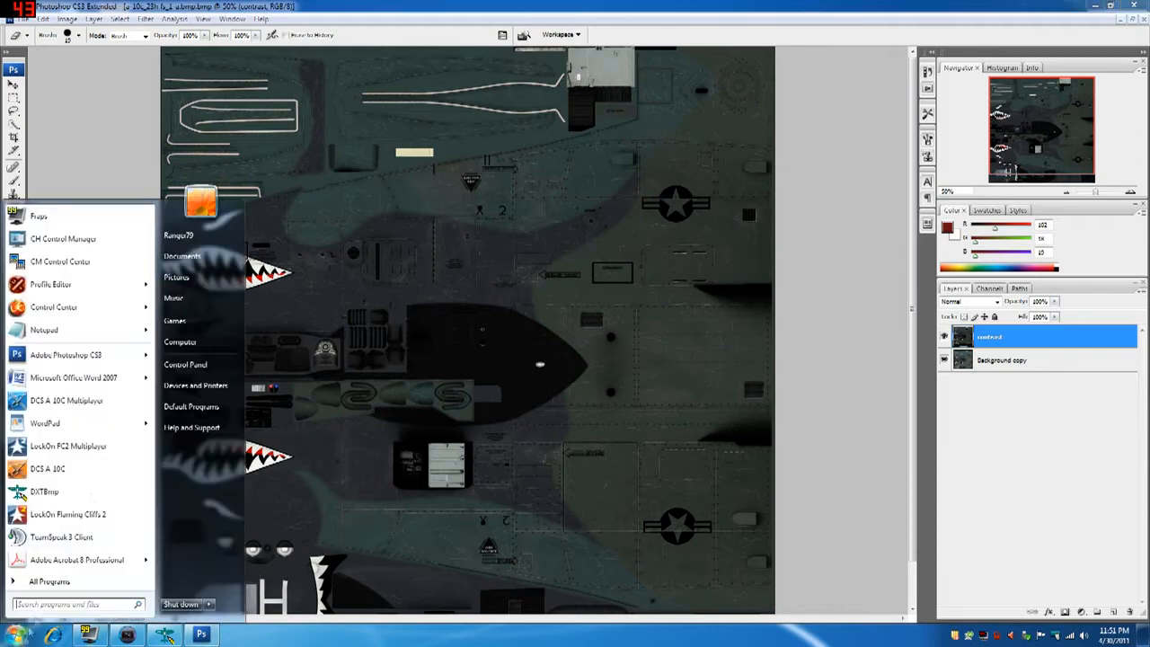
click(184, 340)
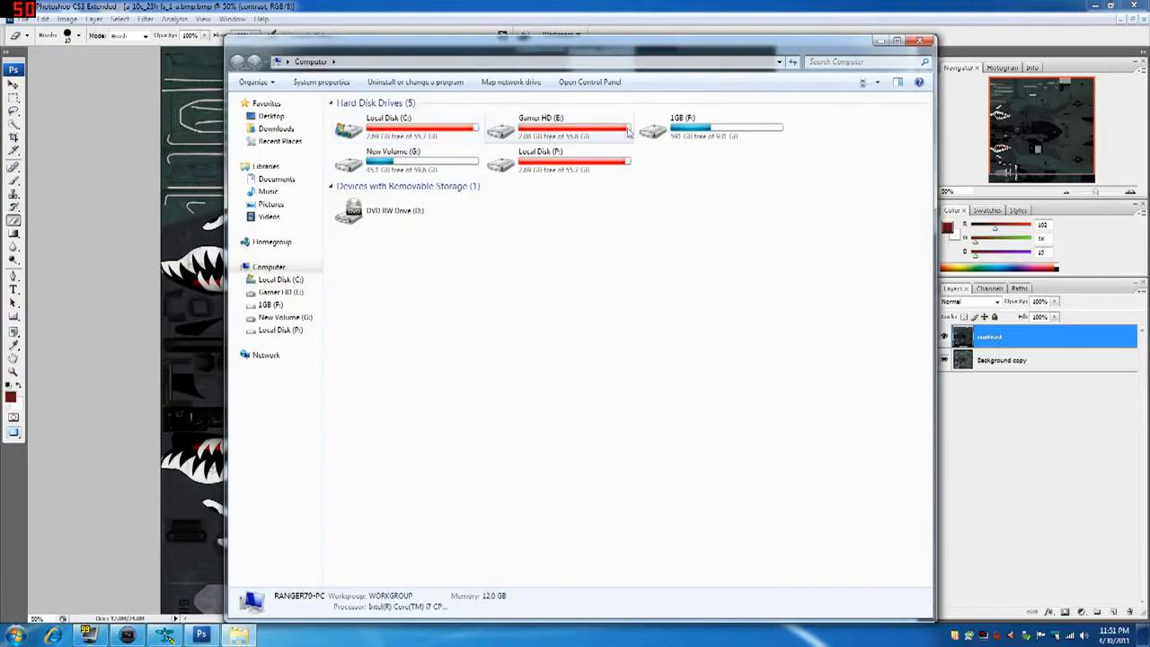
double_click(665, 128)
double_click(494, 392)
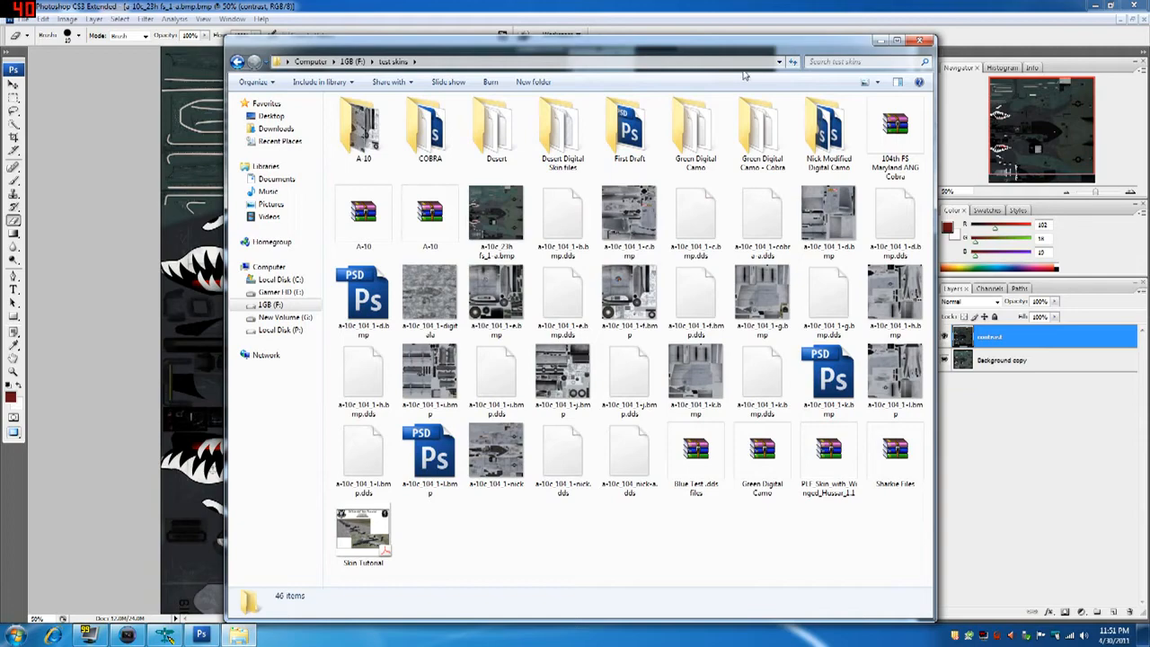
click(237, 61)
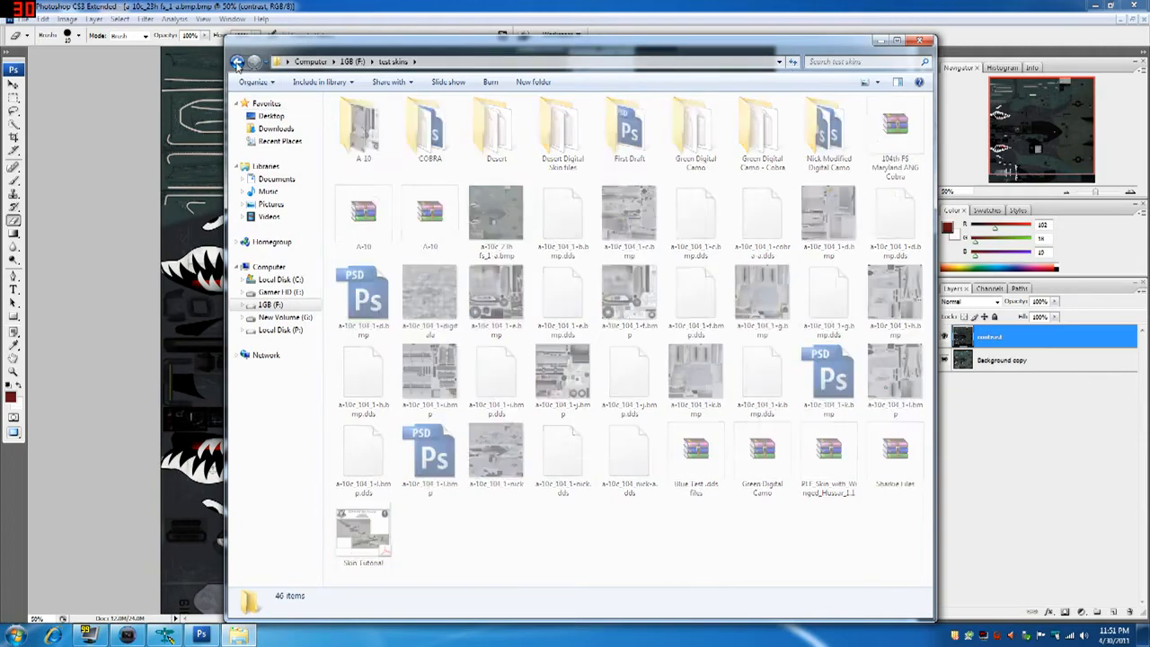
click(271, 204)
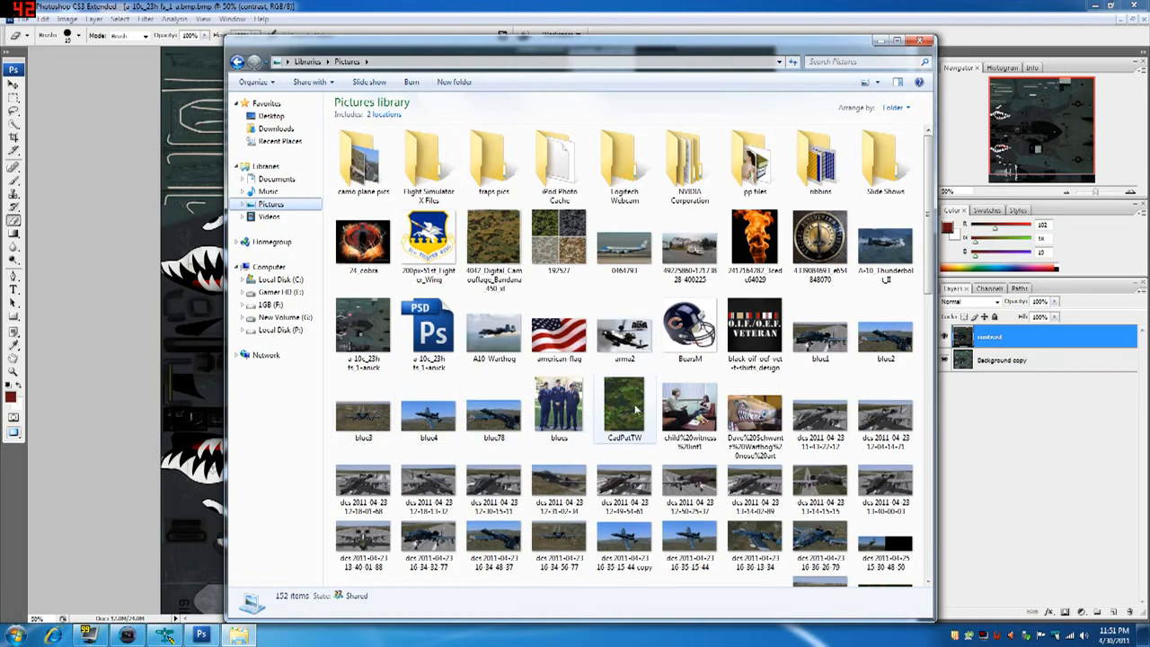
mouse_move(928, 216)
mouse_down()
mouse_move(929, 239)
mouse_move(929, 224)
mouse_up()
click(494, 230)
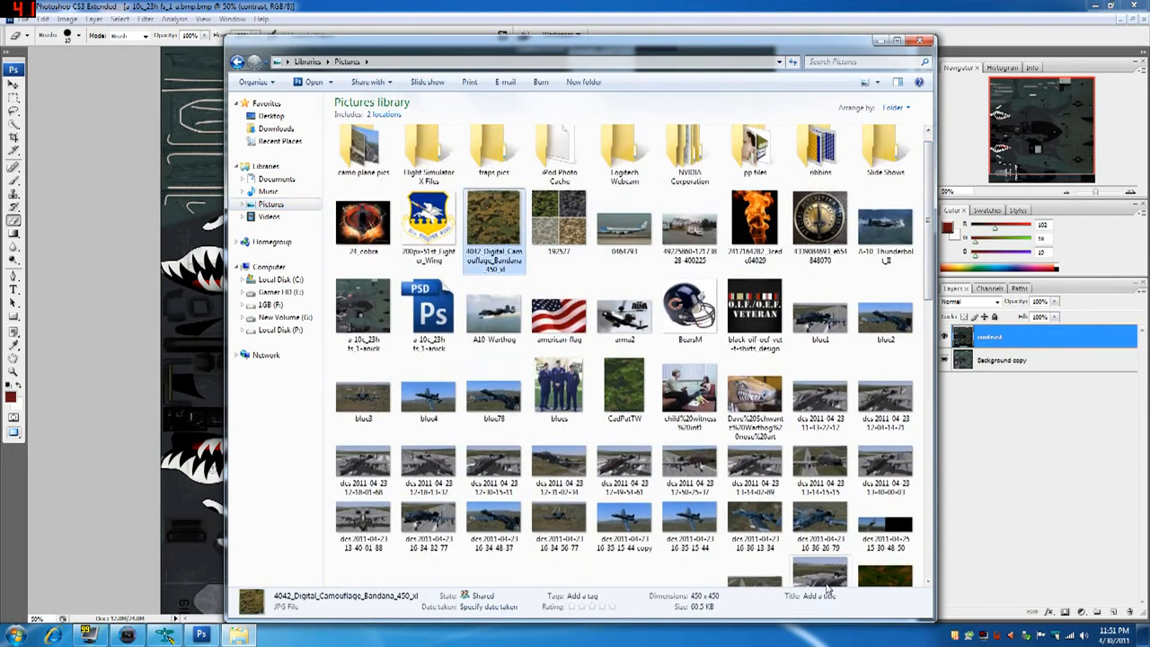
double_click(497, 227)
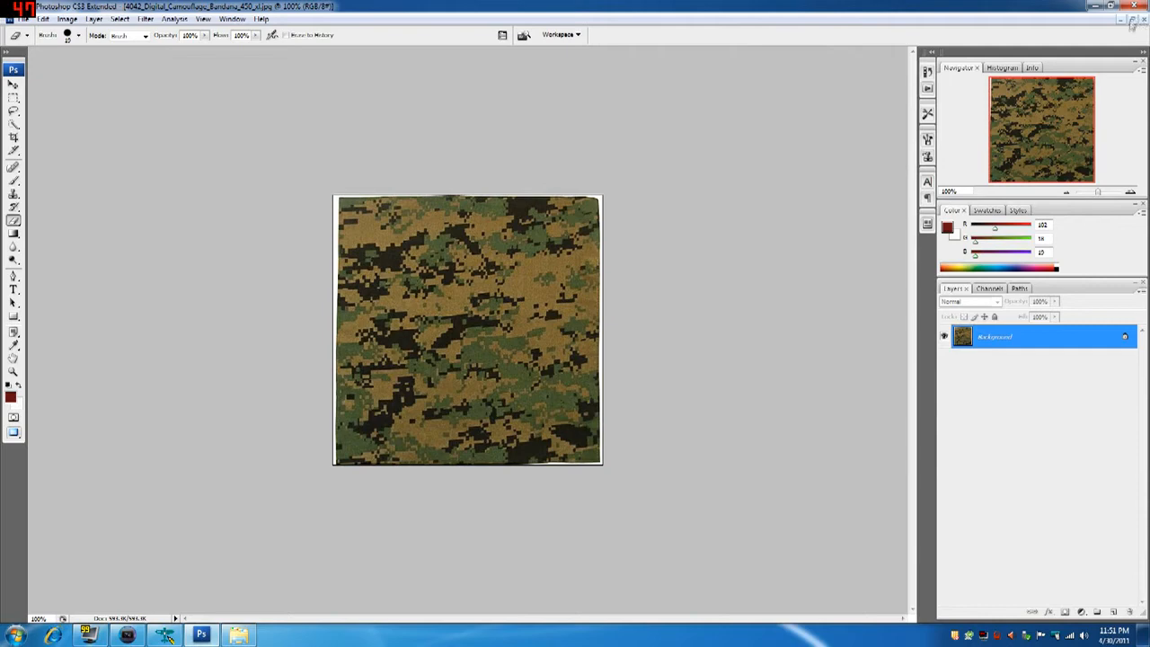
Step: Duplicate the camouflage image's Background layer under its default name, then delete the original locked Background layer
right_click(1046, 345)
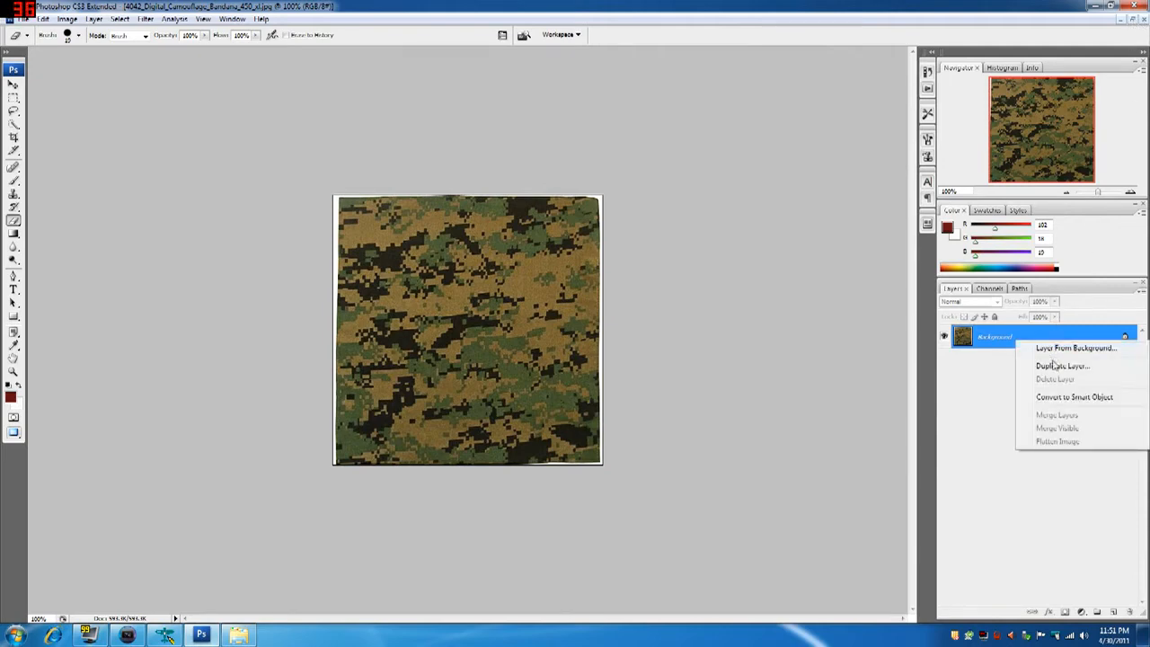
click(1044, 364)
click(675, 220)
click(1004, 361)
right_click(1006, 361)
click(1015, 400)
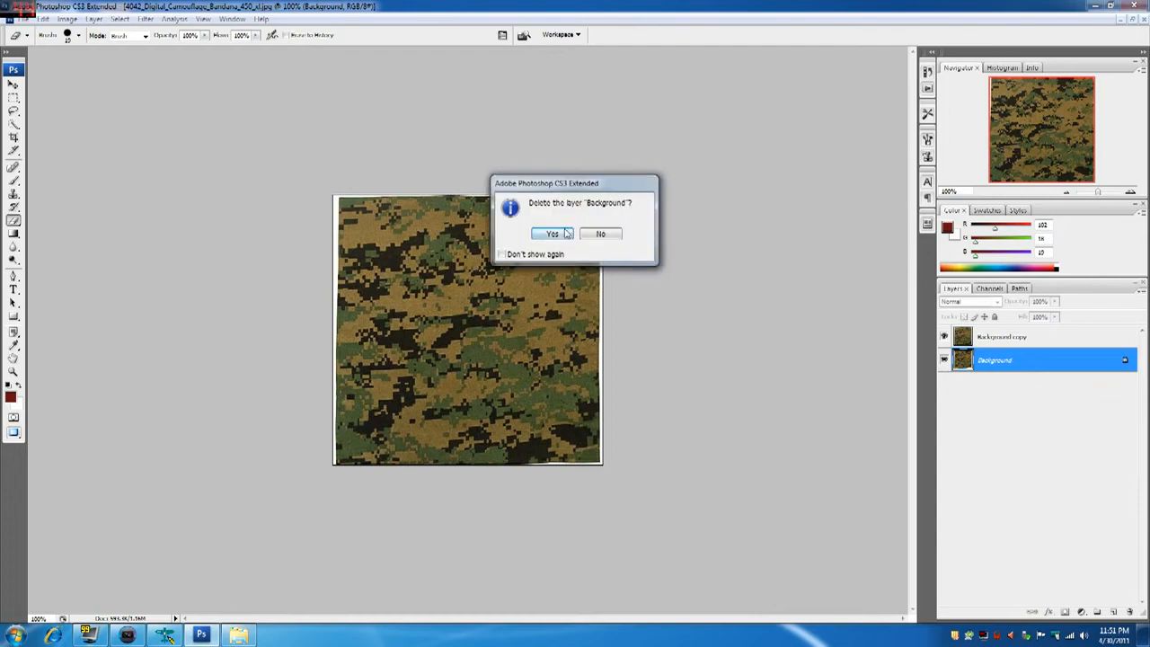
click(566, 234)
Step: Crop the camouflage image to the patterned area inside its white, uneven edges
key(c)
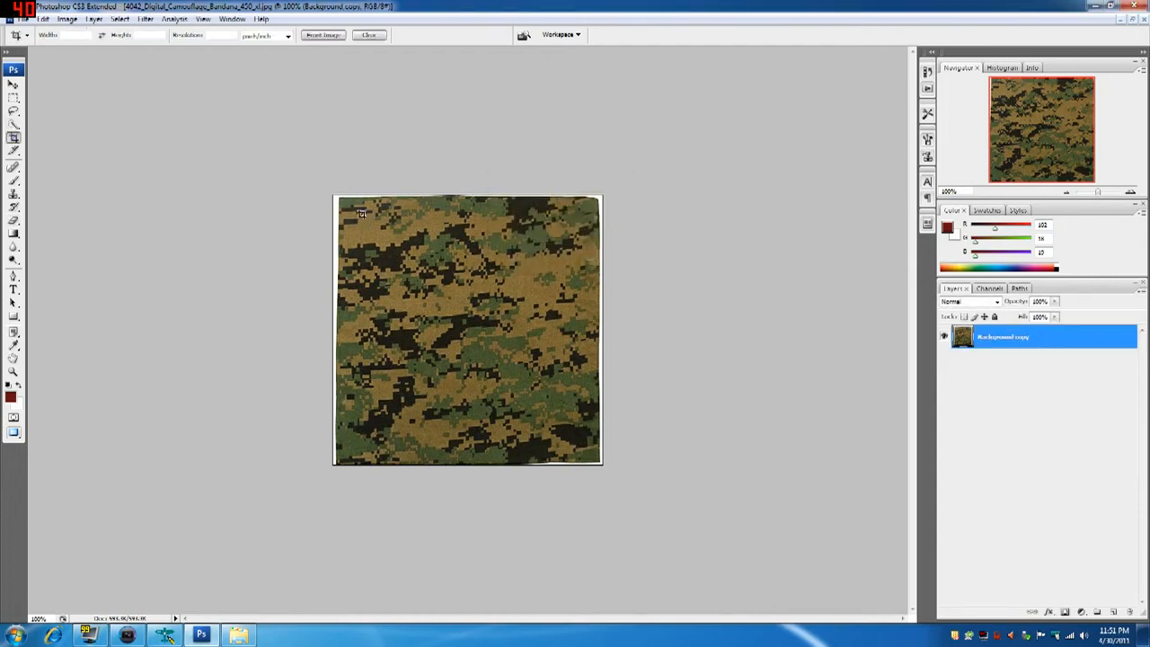
mouse_move(342, 204)
mouse_down()
mouse_move(487, 375)
mouse_move(593, 458)
mouse_up()
right_click(555, 407)
click(561, 403)
drag(355, 209, 572, 437)
right_click(513, 377)
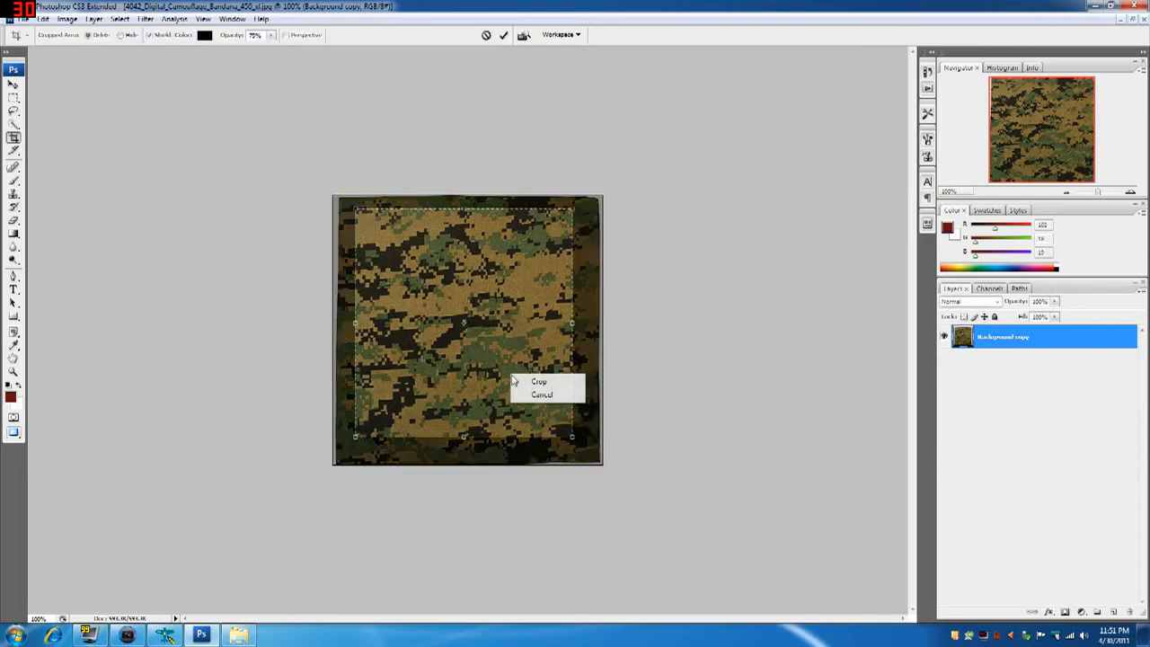
click(536, 384)
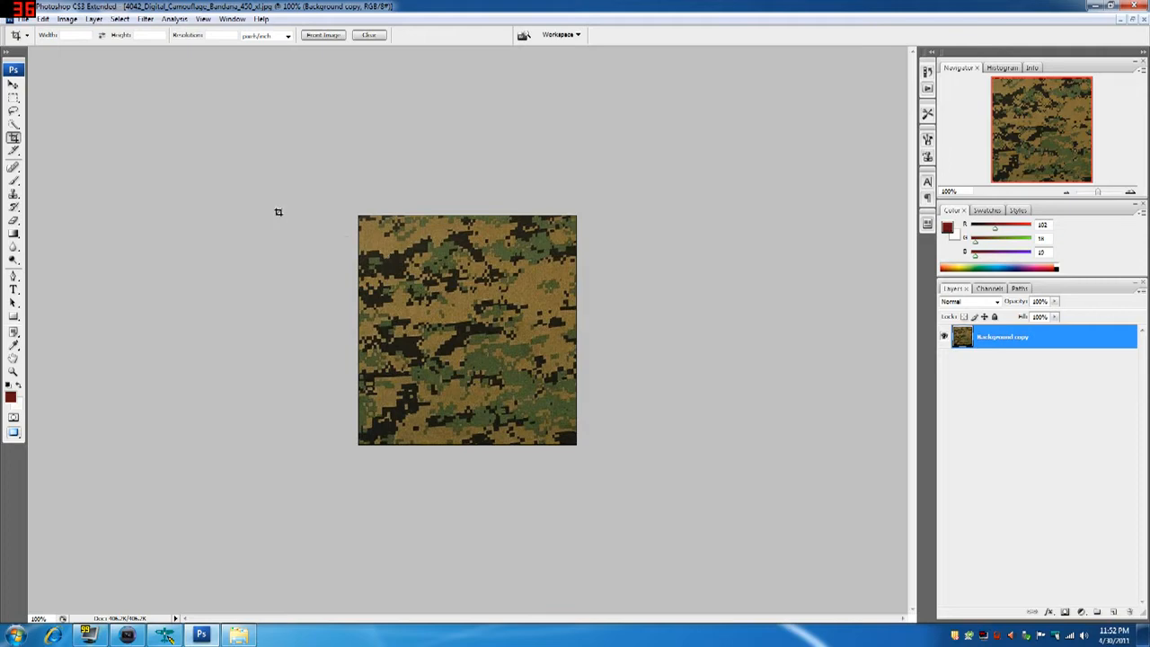
Step: Show both documents as floating windows, side by side, with the A-10C texture as the active document
click(1123, 18)
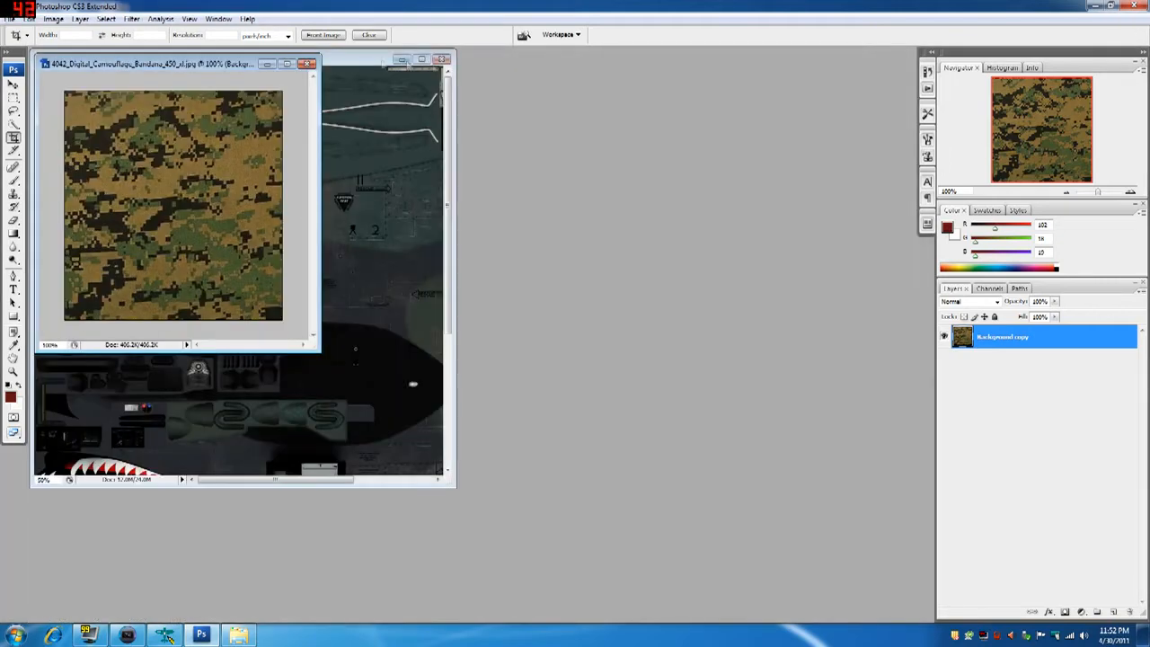
drag(215, 68, 720, 86)
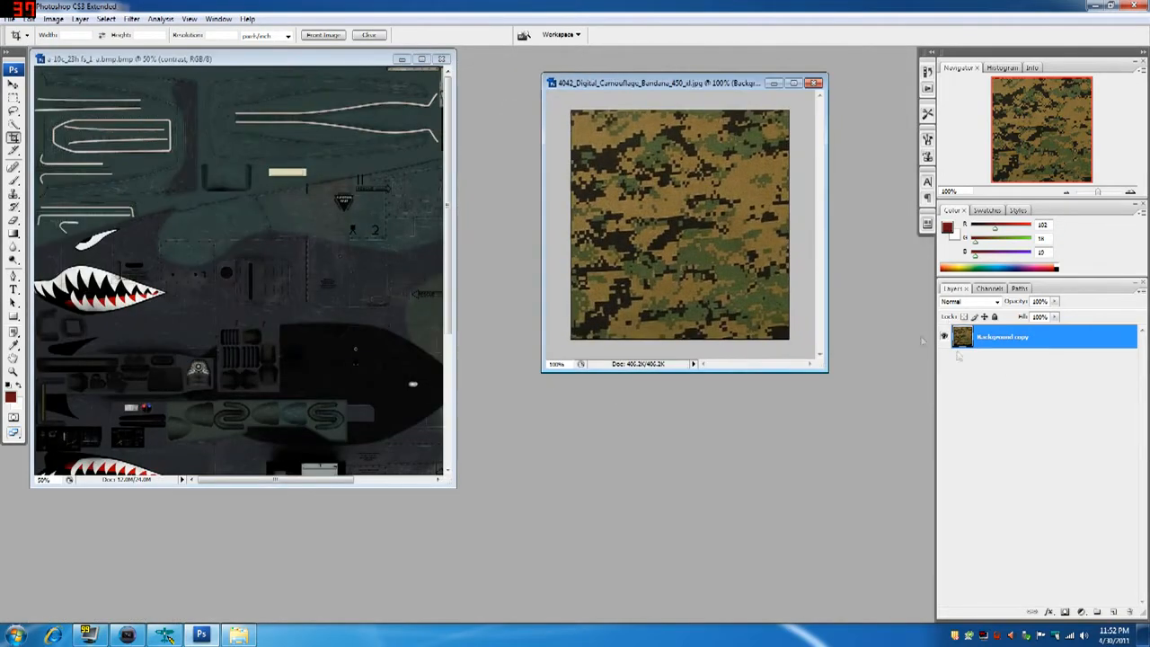
drag(315, 62, 330, 68)
Step: Create a layer group above the contrast layer in the texture document and name it "Digital Skins"
right_click(1006, 411)
click(1087, 618)
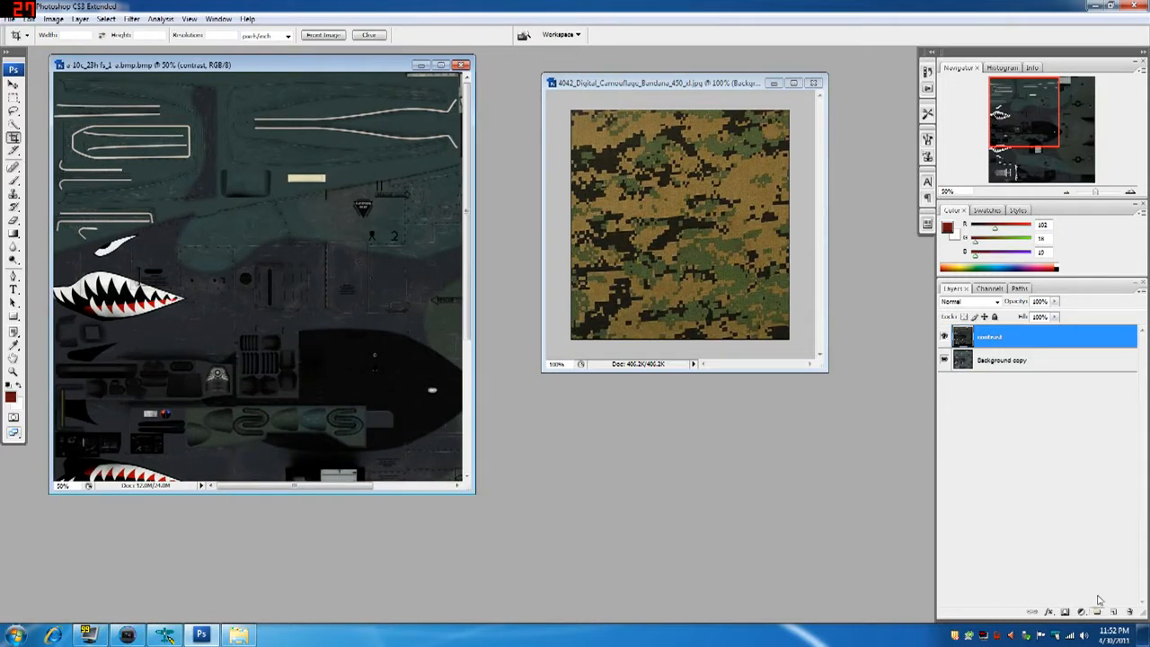
click(1097, 611)
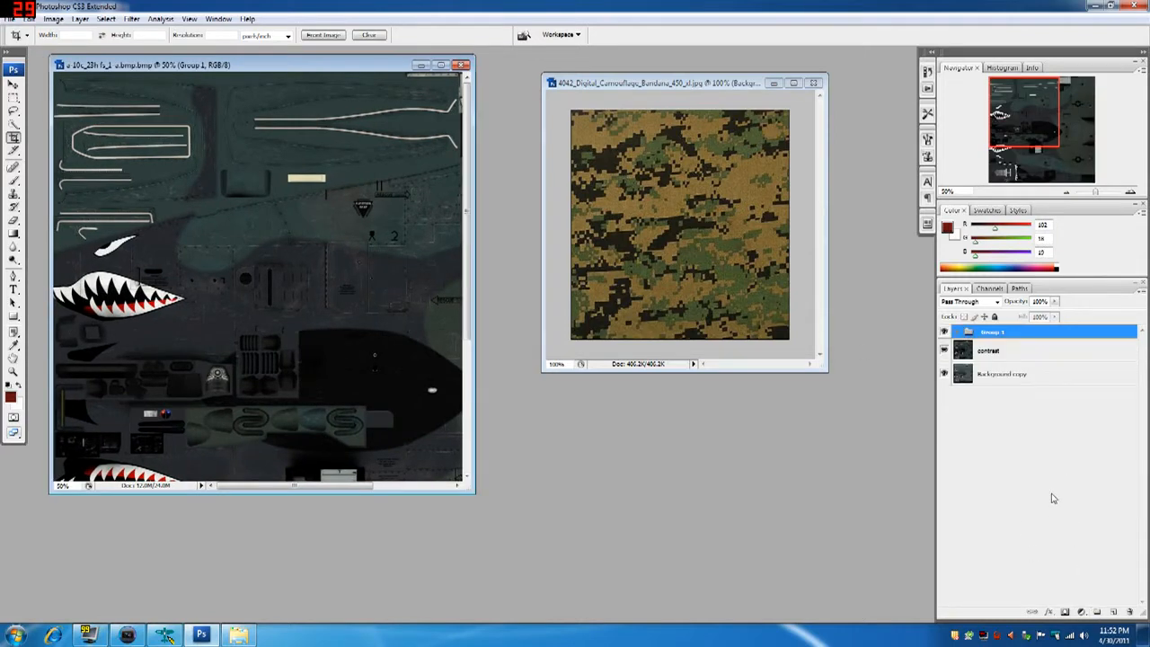
double_click(993, 331)
text(De)
text(gital Skins)
key(Return)
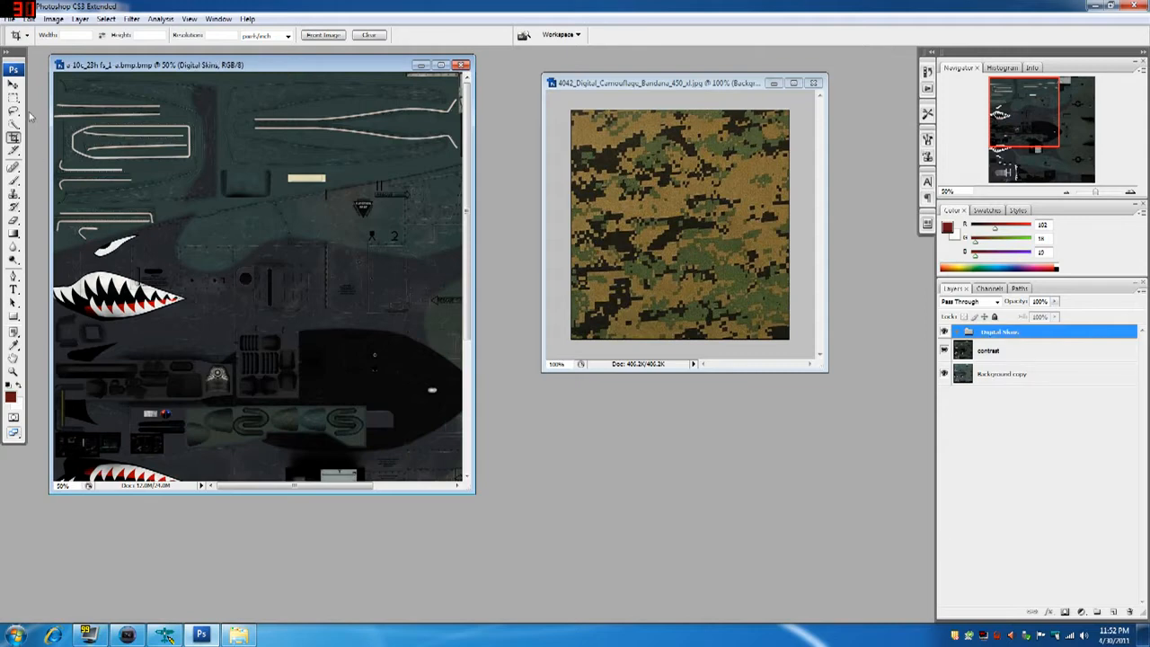
Step: Copy the camouflage swatch into the texture's Digital Skins group and align it with the texture's upper-left corner, with the texture window maximized
click(13, 83)
drag(637, 224, 220, 178)
click(441, 65)
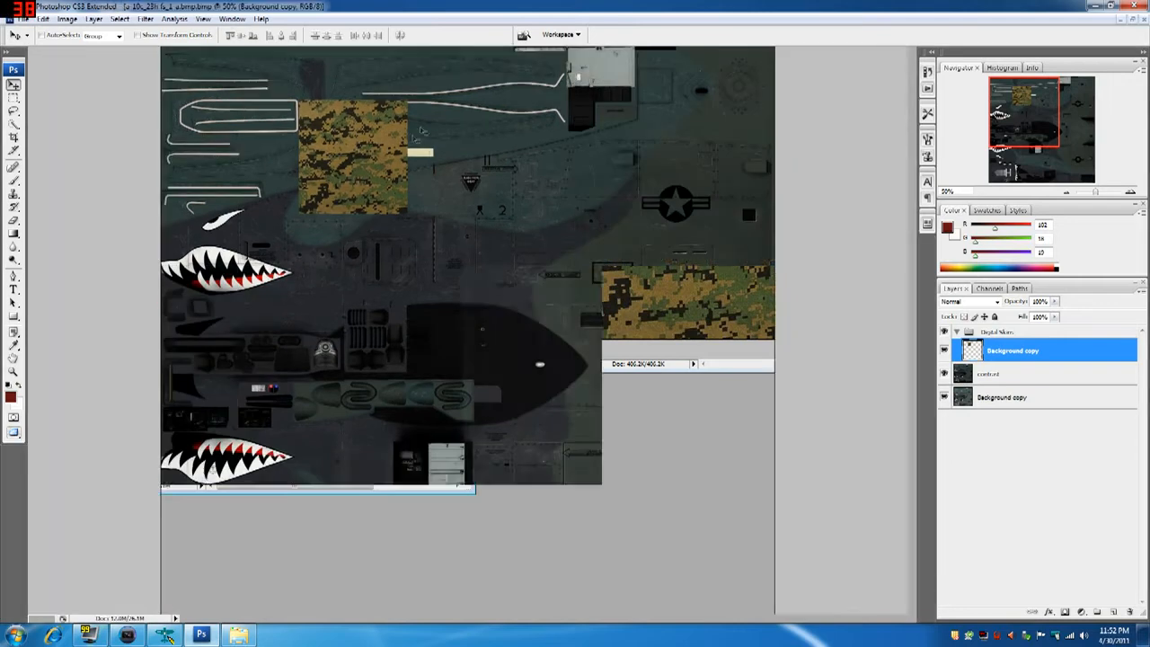
drag(382, 179, 252, 99)
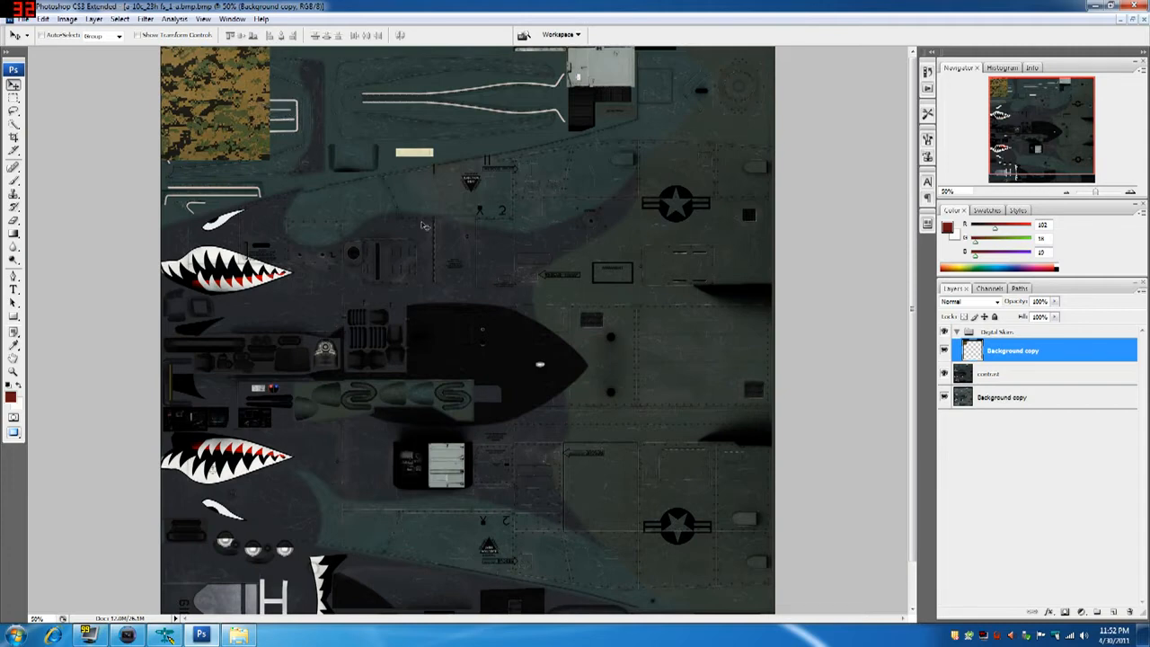
Step: Lower the camouflage swatch layer's opacity to about 69% so the texture lines show through
click(1055, 302)
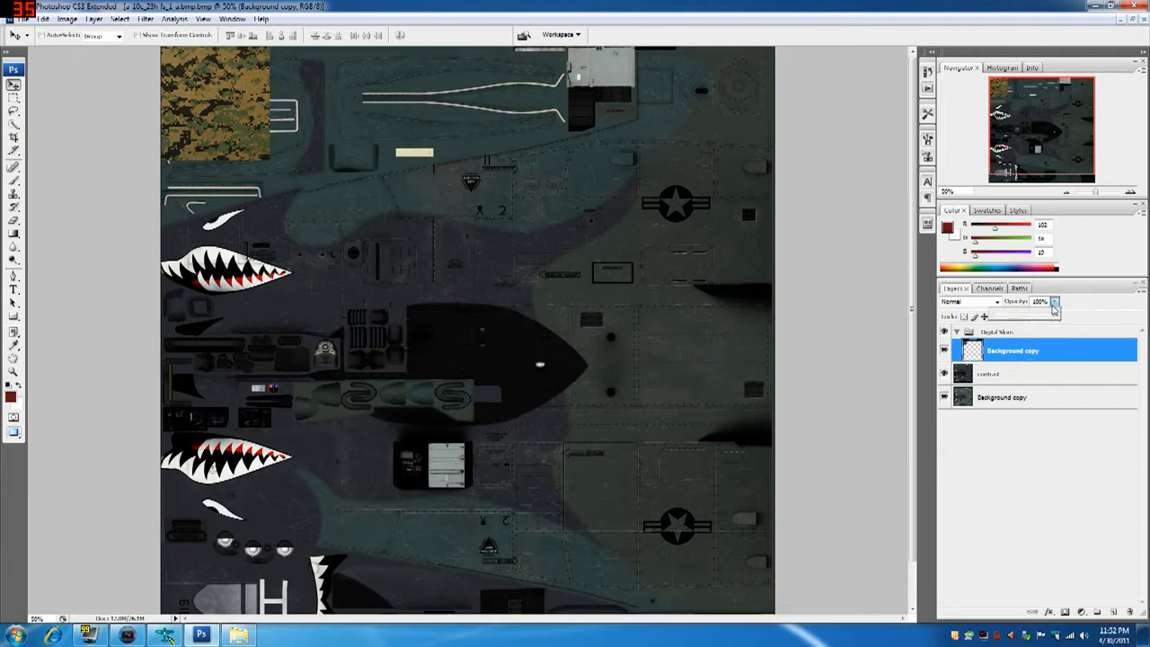
drag(1056, 314, 1033, 316)
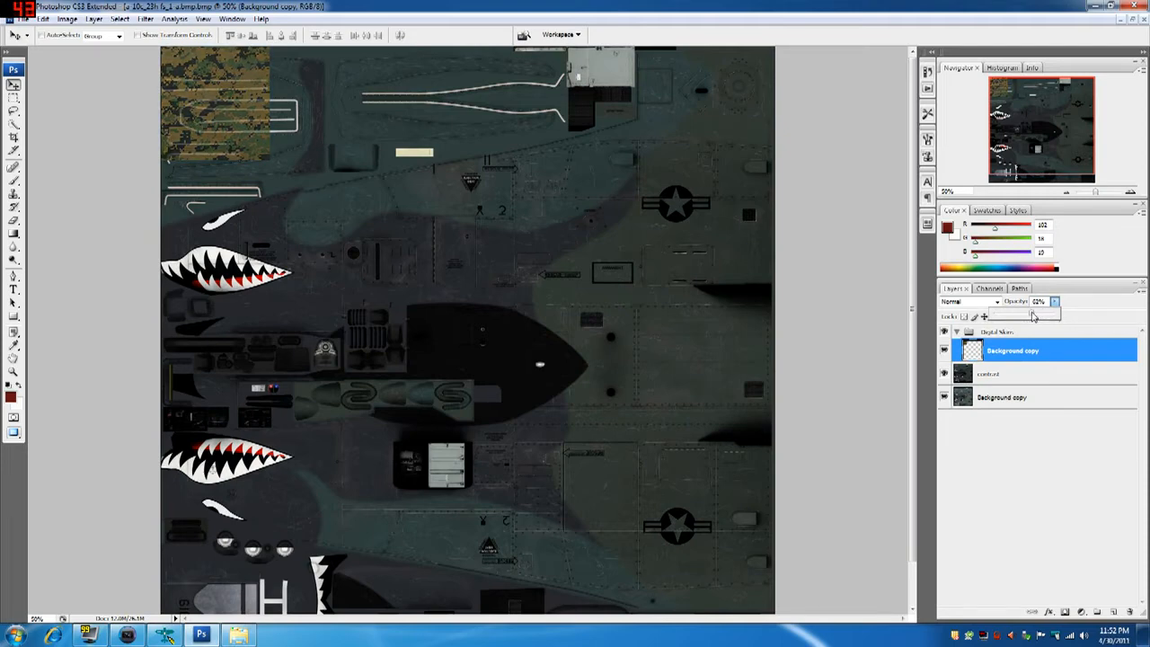
drag(1035, 317, 1029, 318)
click(1078, 295)
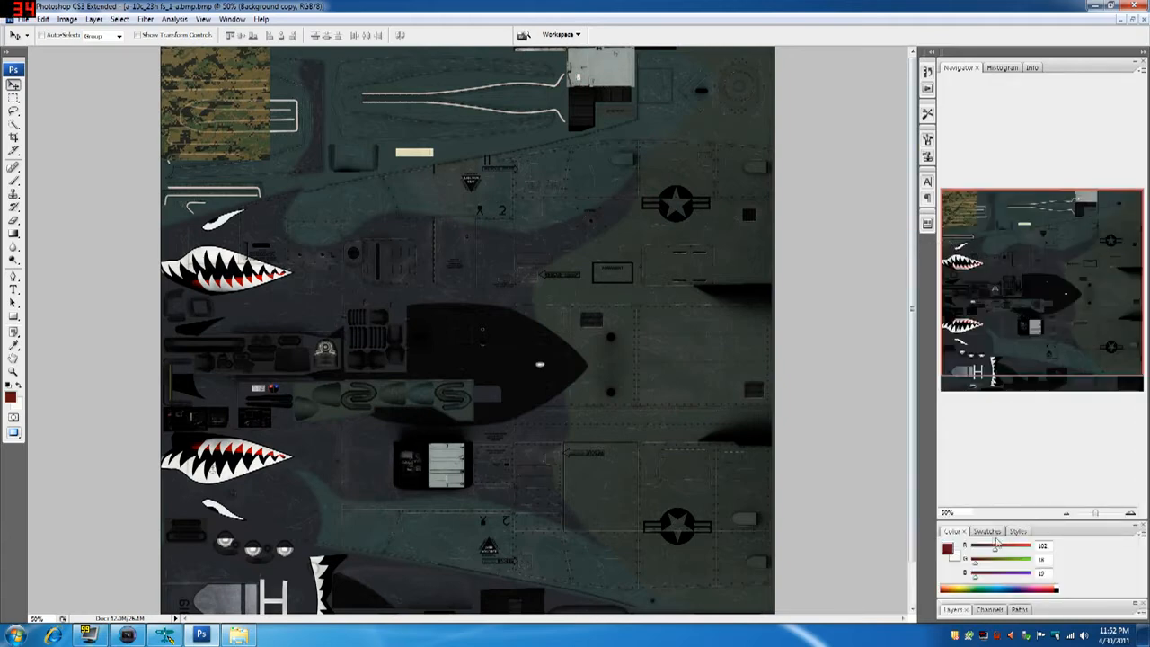
click(991, 616)
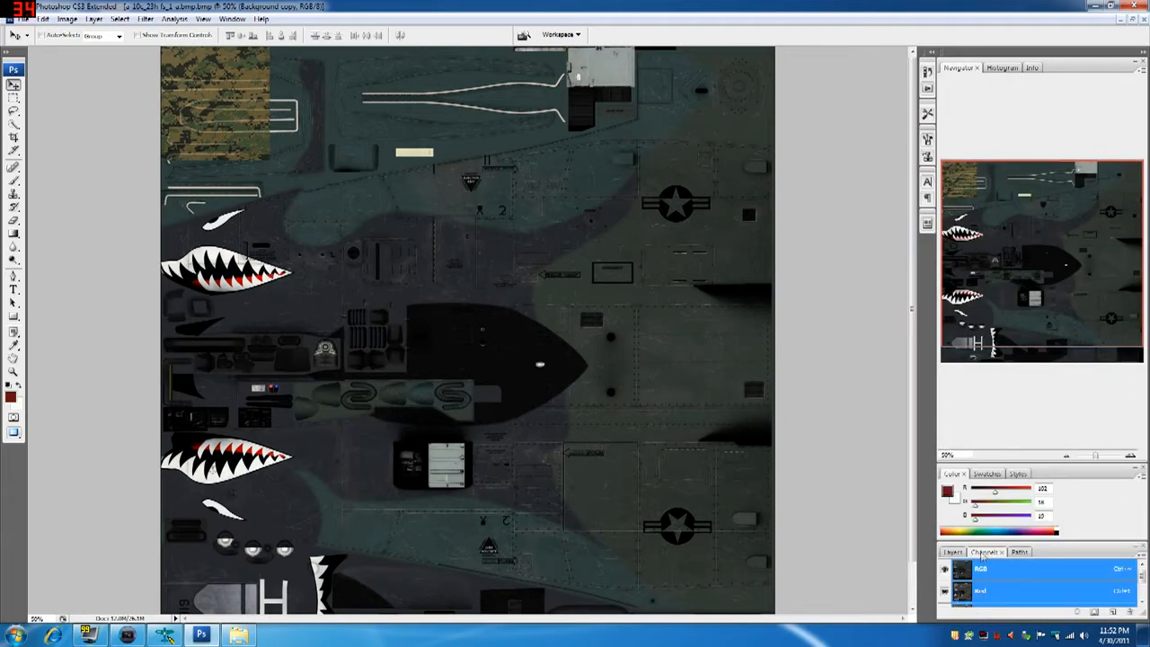
click(953, 552)
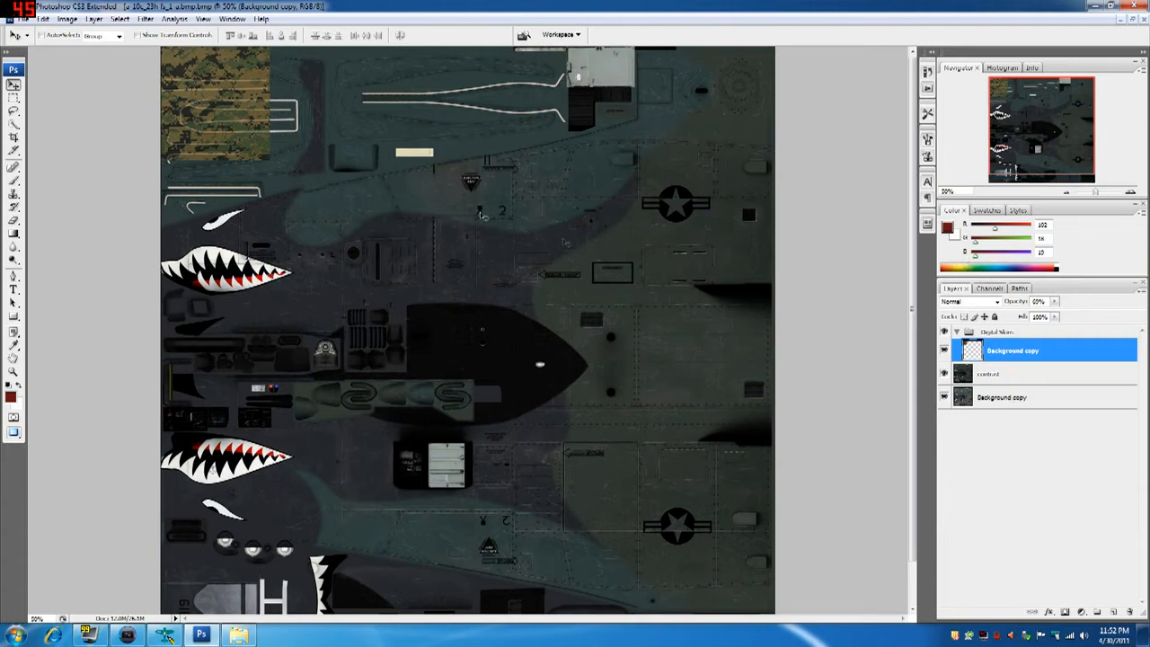
Step: Duplicate the camouflage swatch layer twice within the Digital Skins group, keeping the default names
right_click(1010, 352)
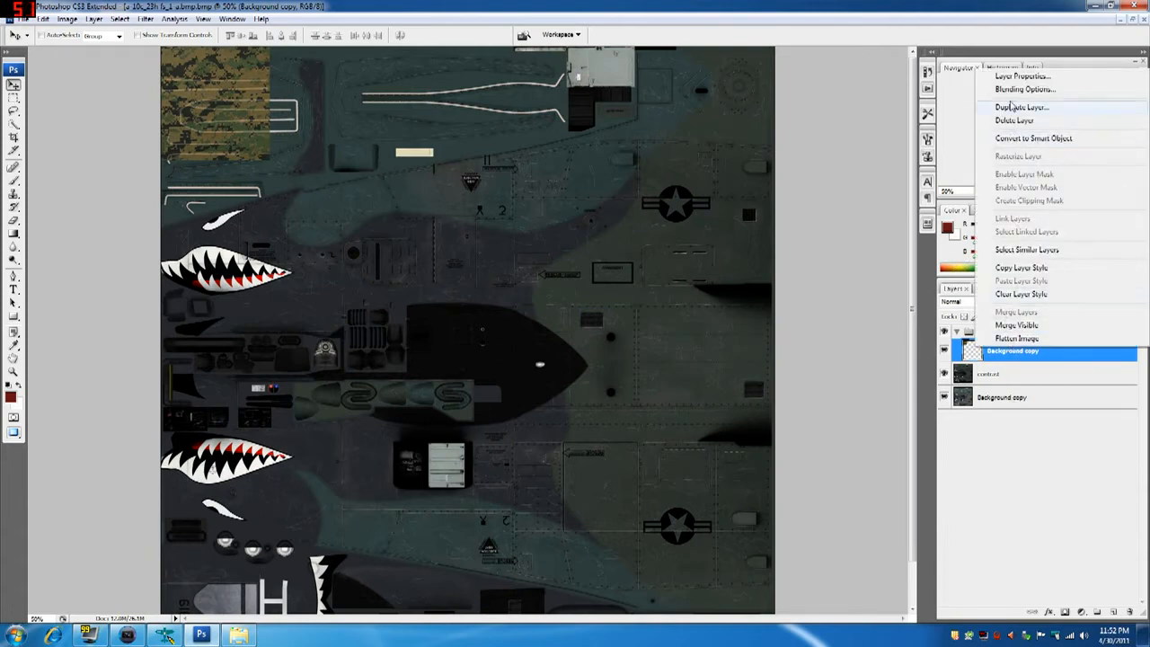
click(1011, 107)
click(685, 220)
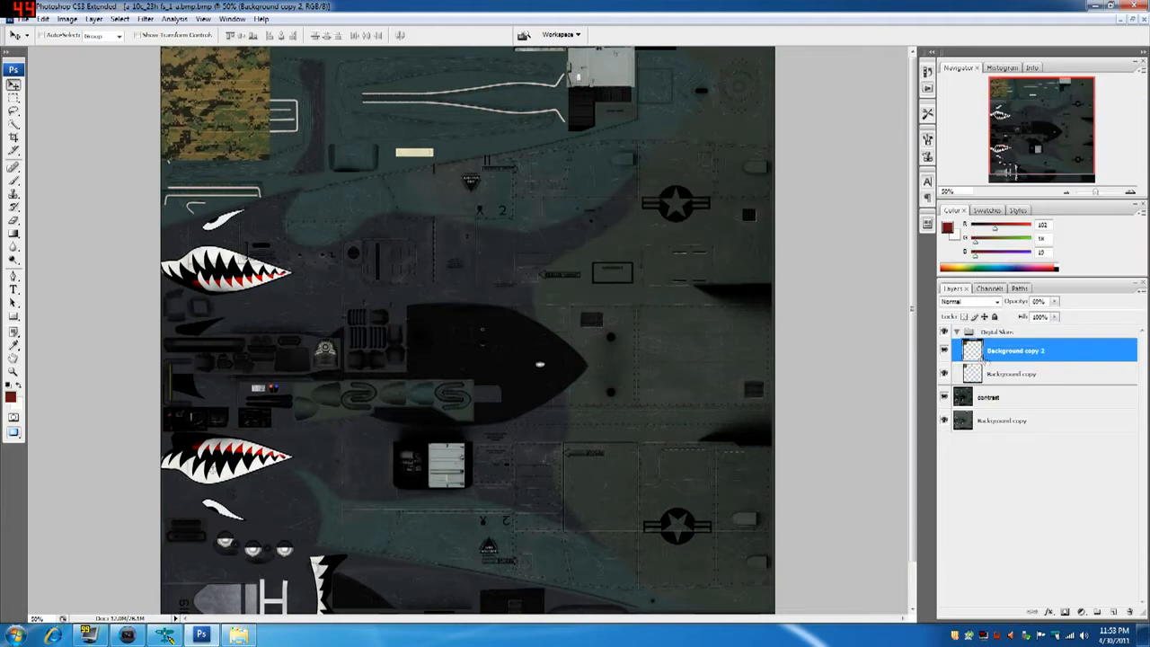
right_click(1009, 353)
click(1009, 111)
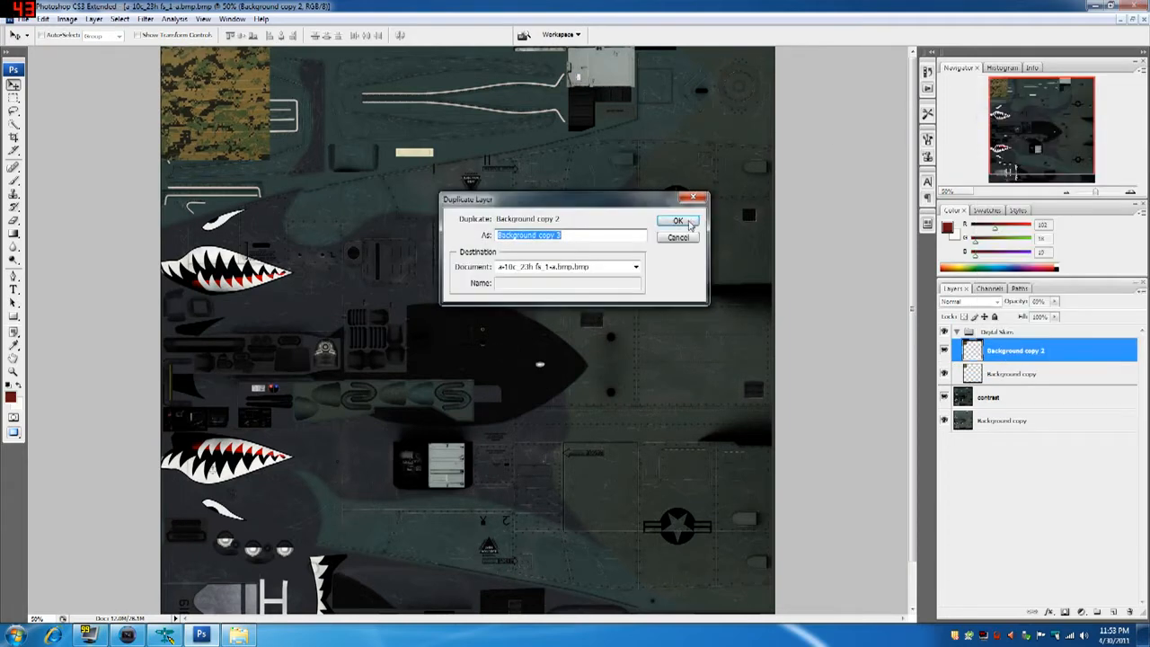
click(683, 220)
Step: Place Background copy 2 and Background copy 3 edge to edge beside the first swatch, forming a row along the texture's upper edge
click(1015, 375)
drag(220, 116, 329, 109)
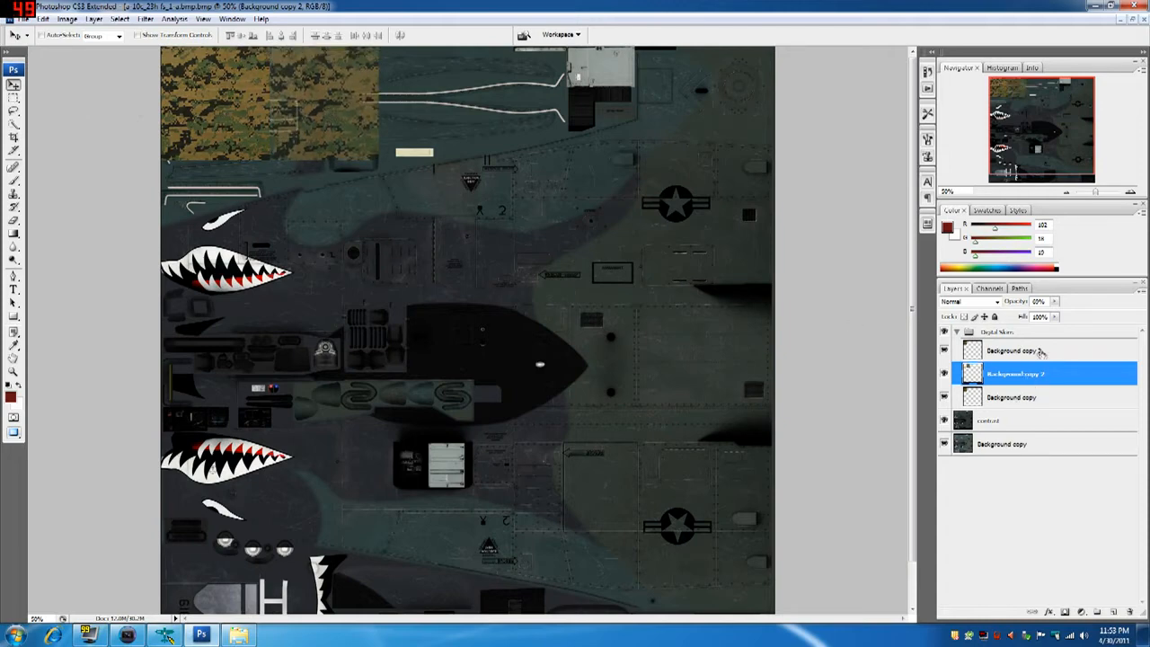
click(1040, 351)
drag(318, 108, 429, 109)
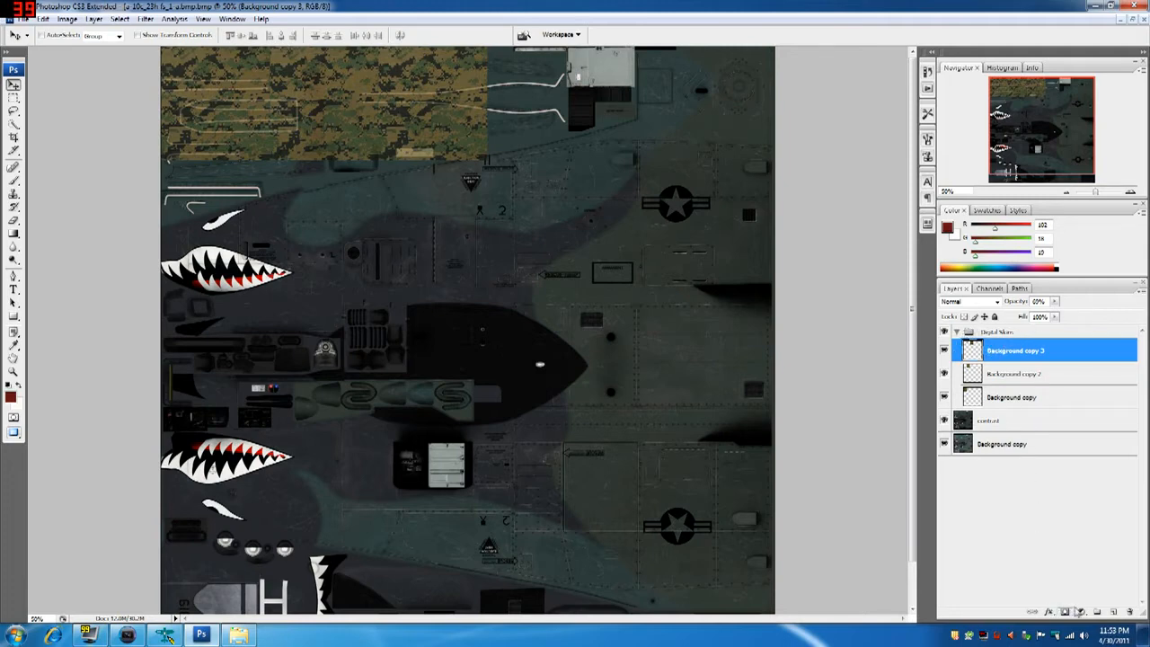
Step: Create a nested group inside Digital Skins and name it "Green Skin"
click(1097, 612)
double_click(1002, 347)
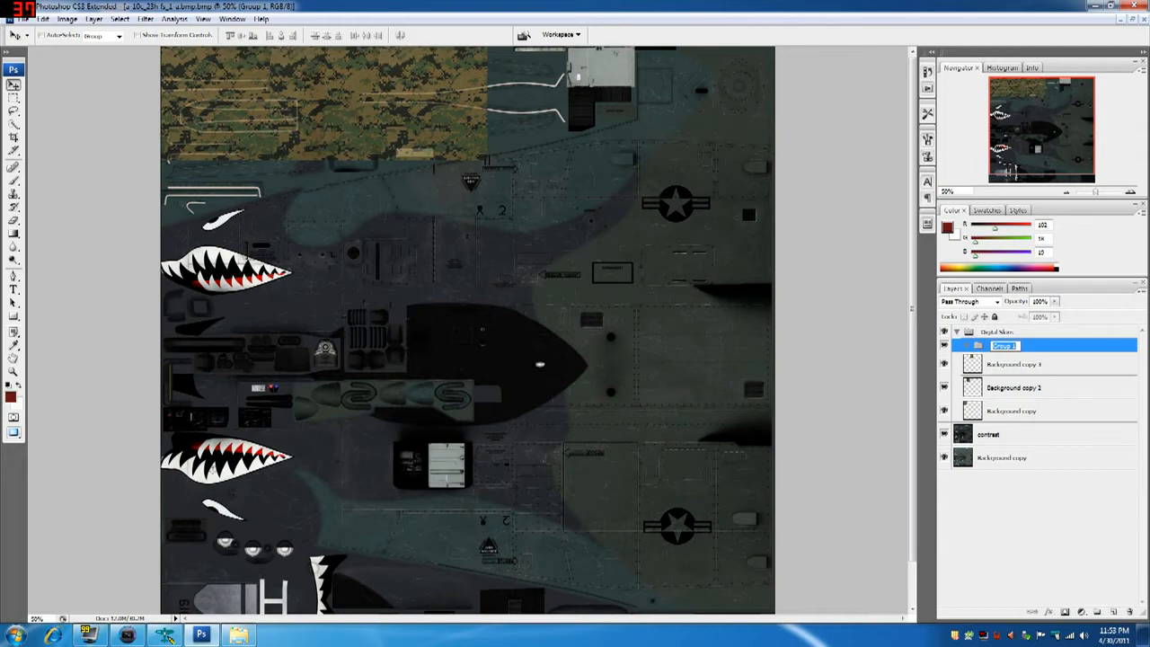
text(Green Skin)
key(Return)
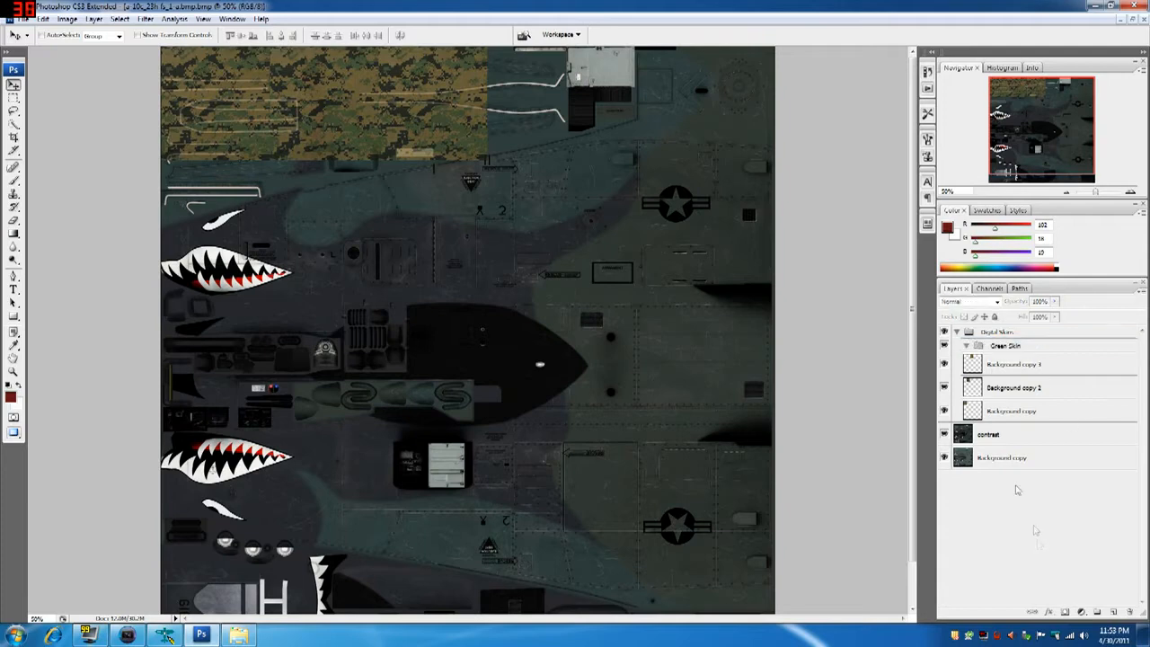
Step: Move the three camouflage swatch layers into the Green Skin group and collapse the group
mouse_move(1000, 370)
mouse_down()
mouse_move(1006, 354)
mouse_move(1010, 365)
mouse_up()
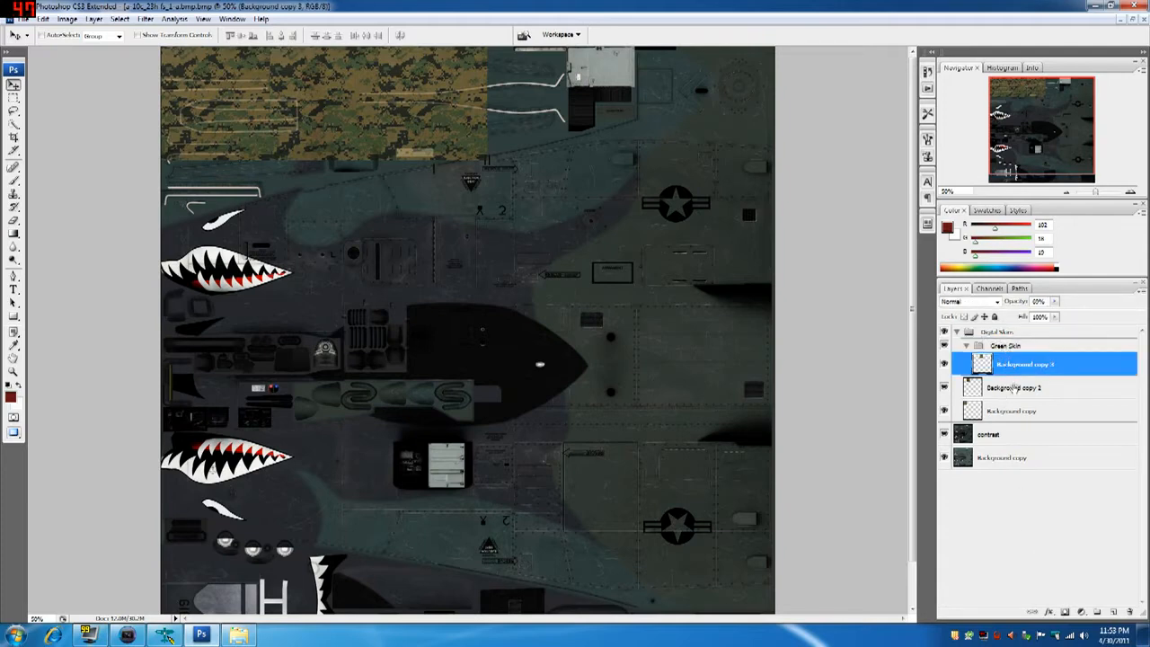
double_click(1013, 386)
click(1096, 386)
drag(1042, 387, 989, 353)
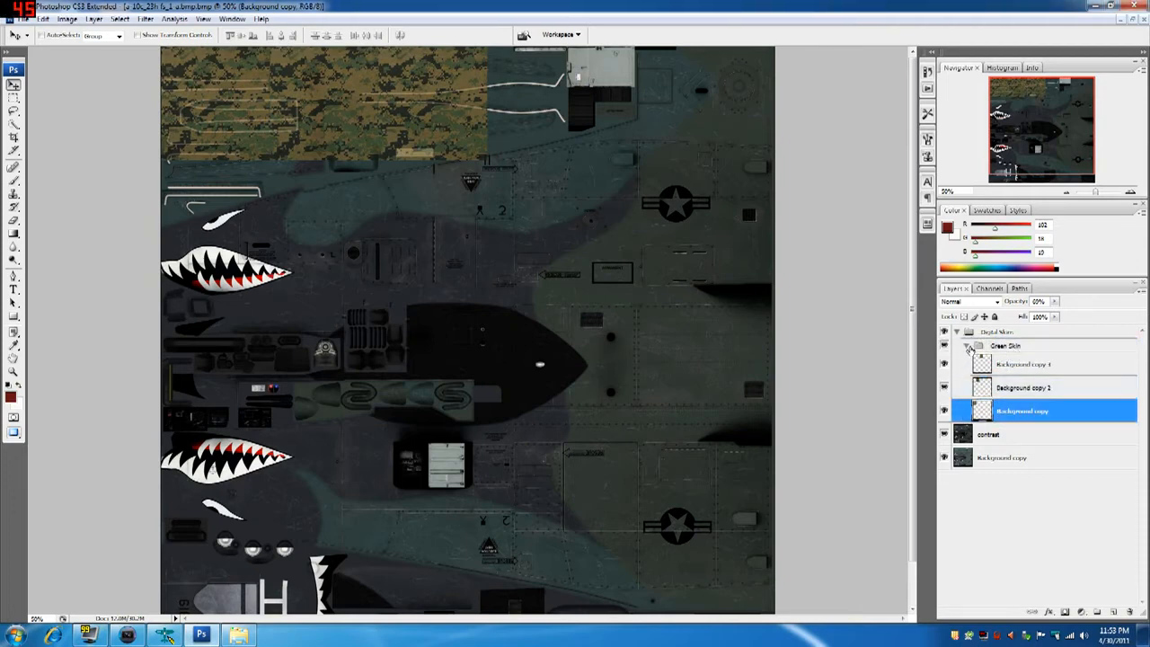
click(967, 347)
Step: Set the Green Skin group's blend mode to Overlay
right_click(985, 347)
click(984, 324)
click(998, 303)
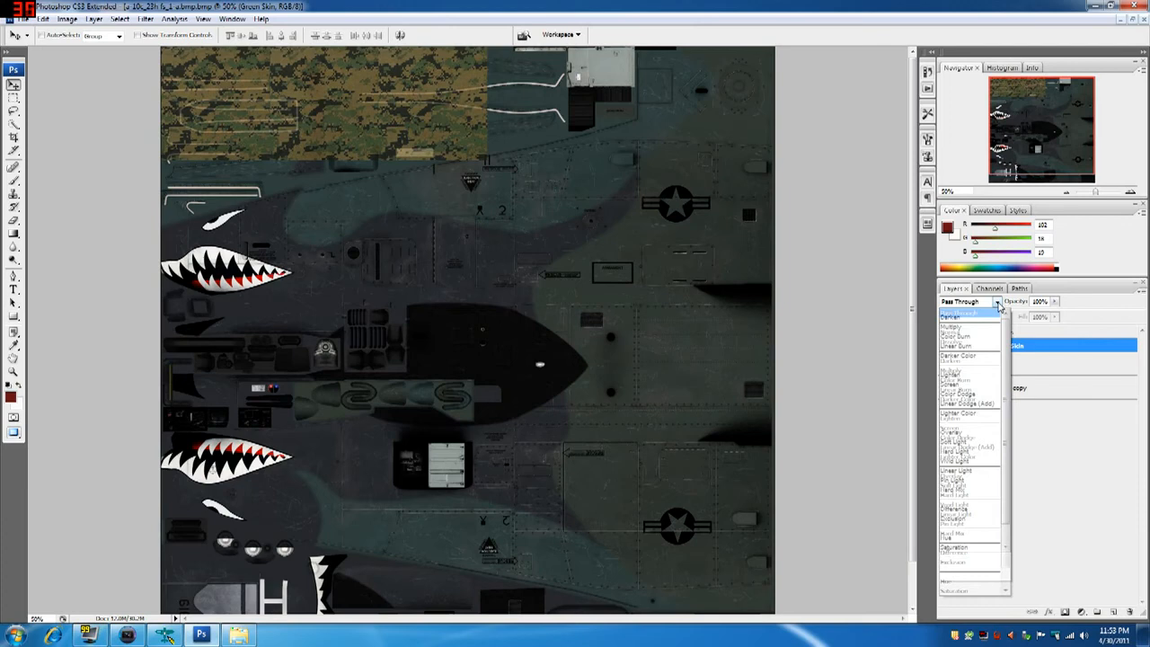
click(974, 460)
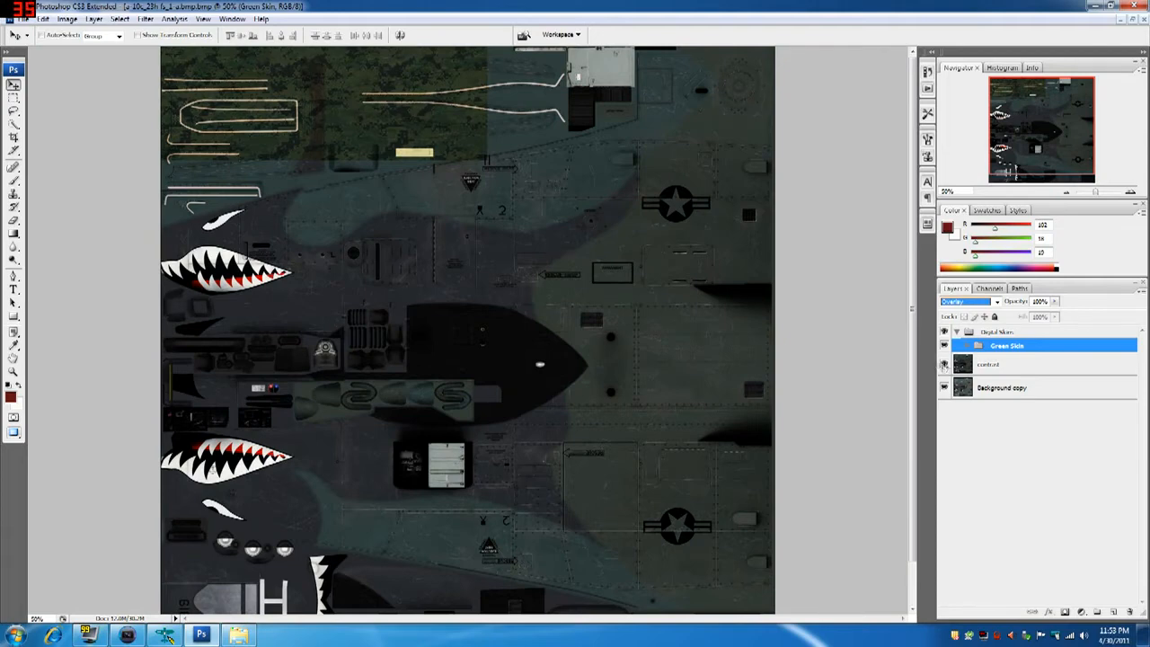
Step: Compare the texture with the contrast layer hidden and shown
click(943, 364)
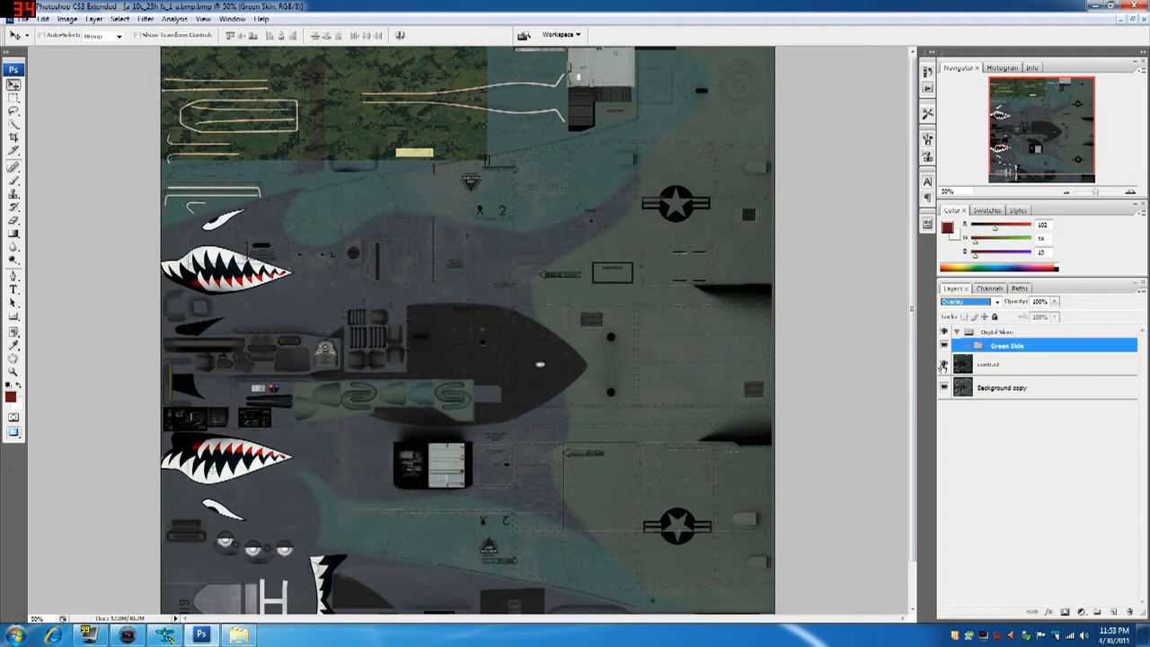
click(944, 366)
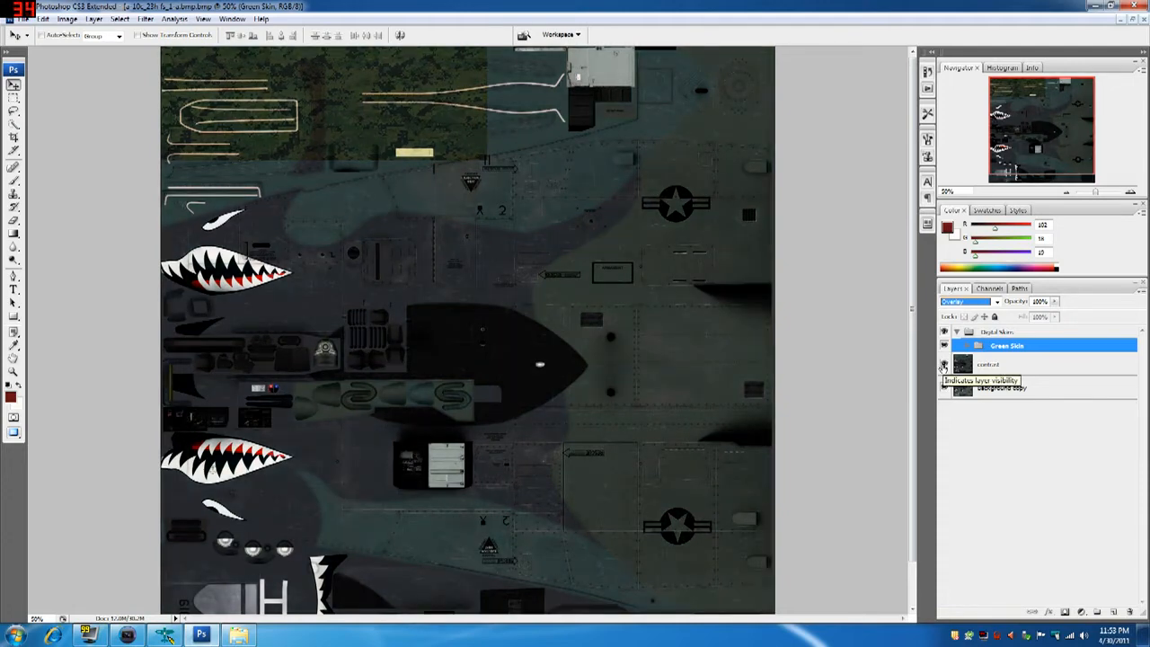
click(943, 365)
click(943, 366)
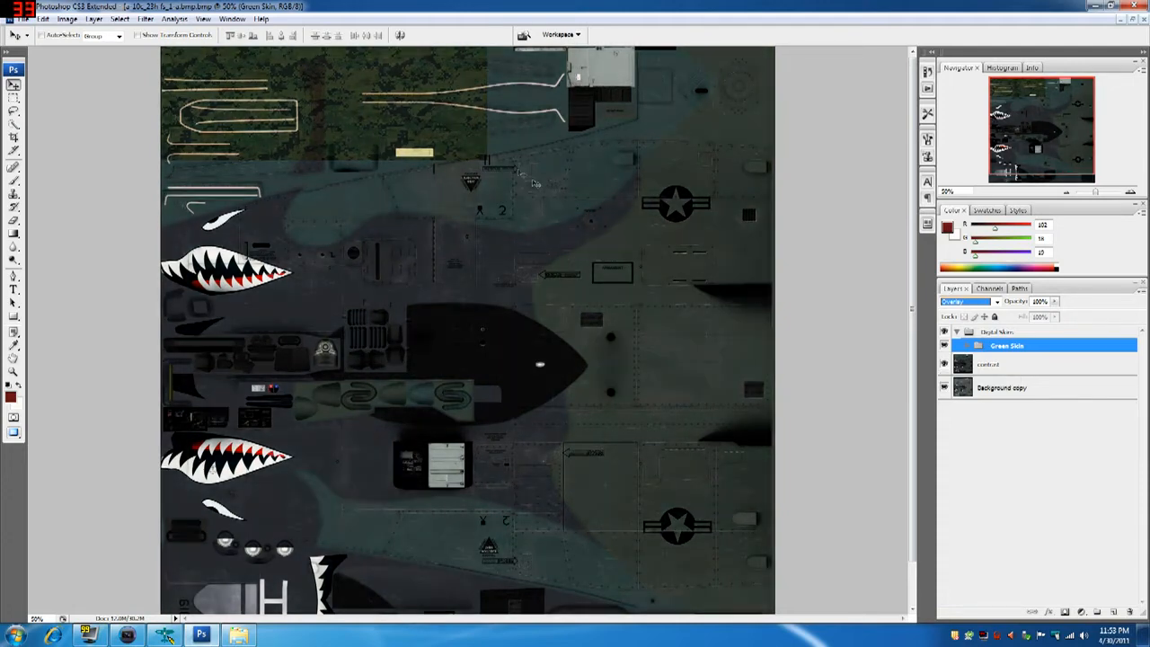
Step: Duplicate the Background copy 3 swatch in the Green Skin group and place the duplicate edge to edge beside it in the upper row
click(967, 346)
click(992, 363)
right_click(992, 363)
click(1007, 126)
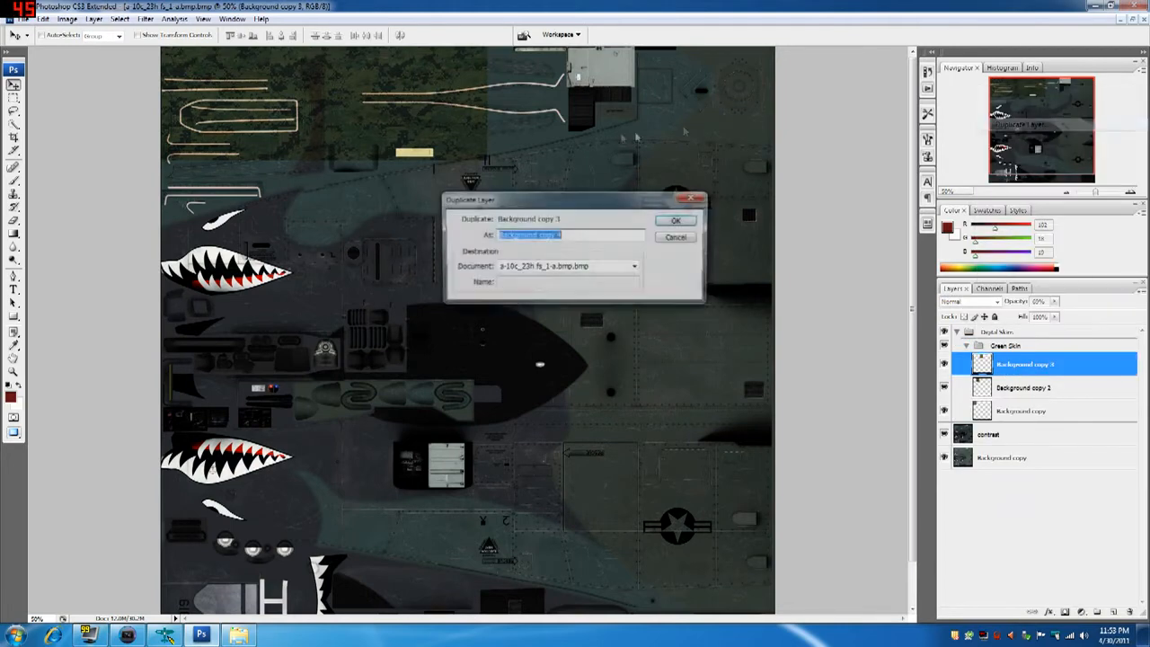
click(679, 221)
drag(402, 138, 526, 136)
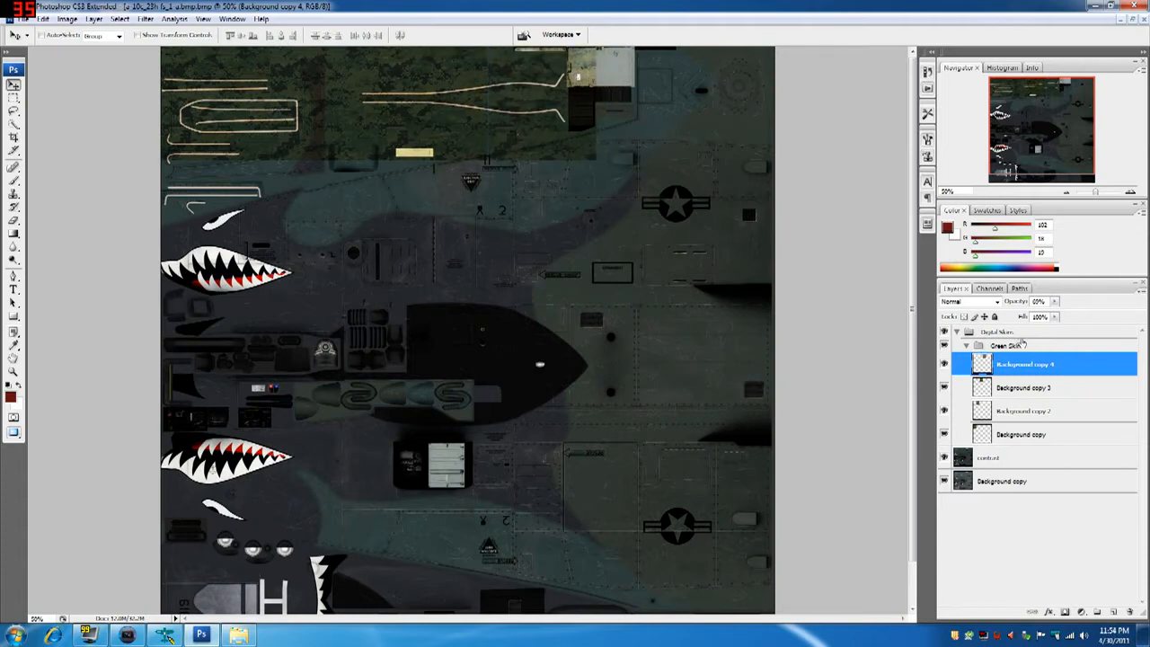
Step: Extend the upper camouflage row to the texture's right edge with two more swatch duplicates, and collapse the Green Skin group
right_click(1021, 368)
click(1024, 130)
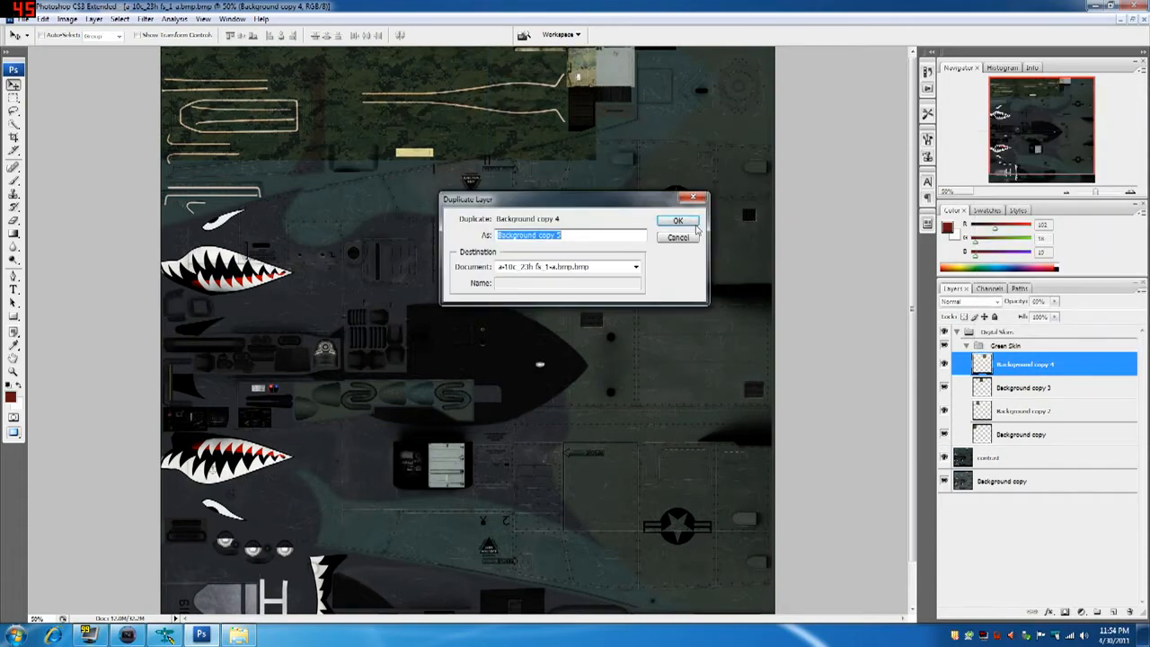
key(Return)
drag(549, 132, 656, 131)
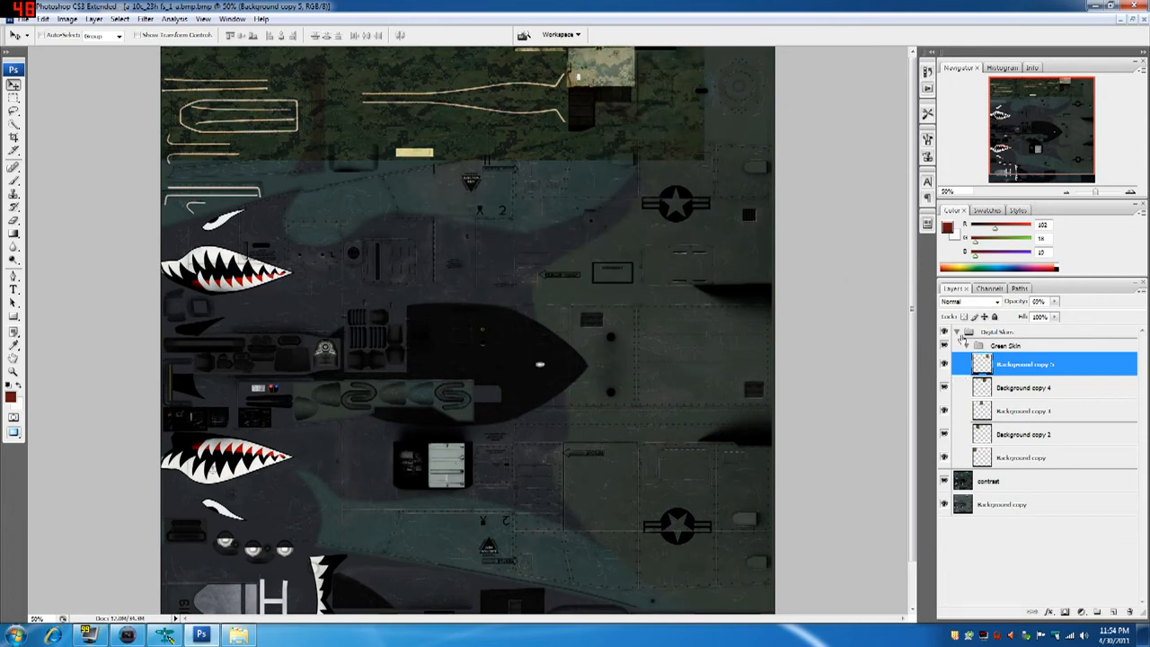
right_click(1008, 371)
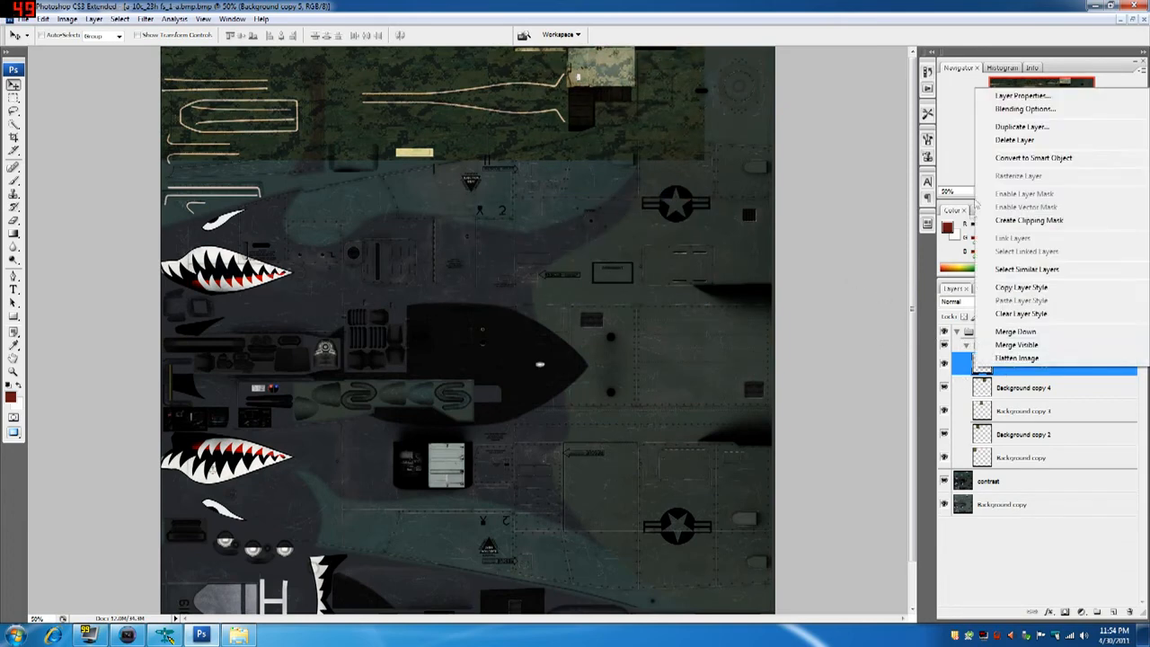
click(1006, 131)
click(671, 226)
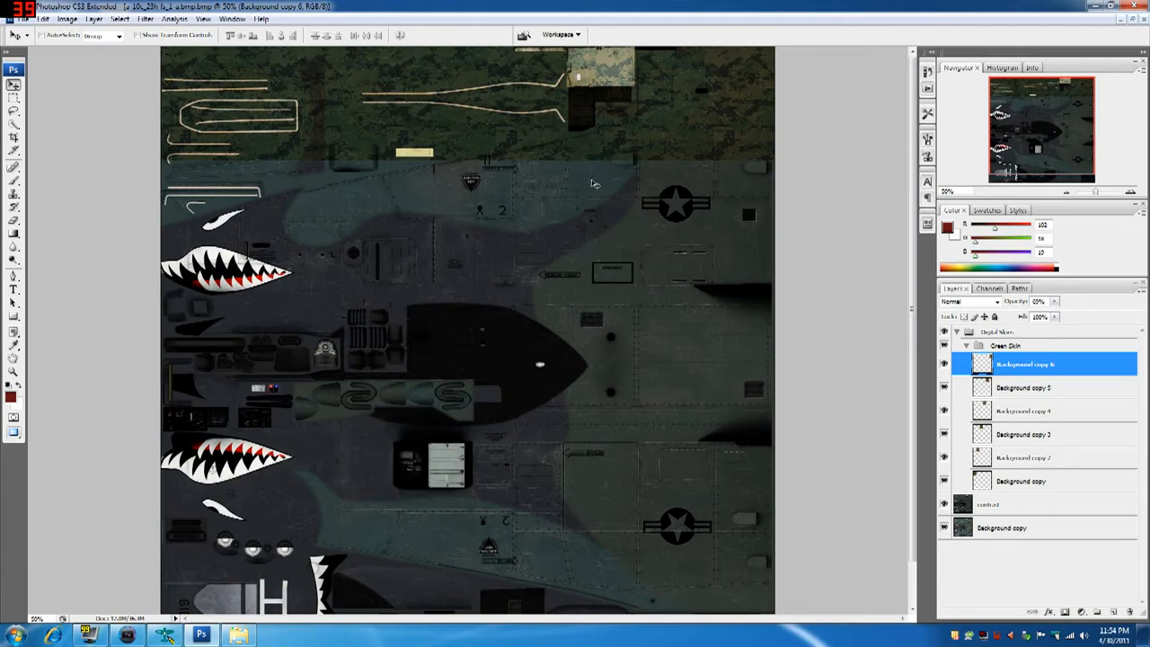
click(966, 346)
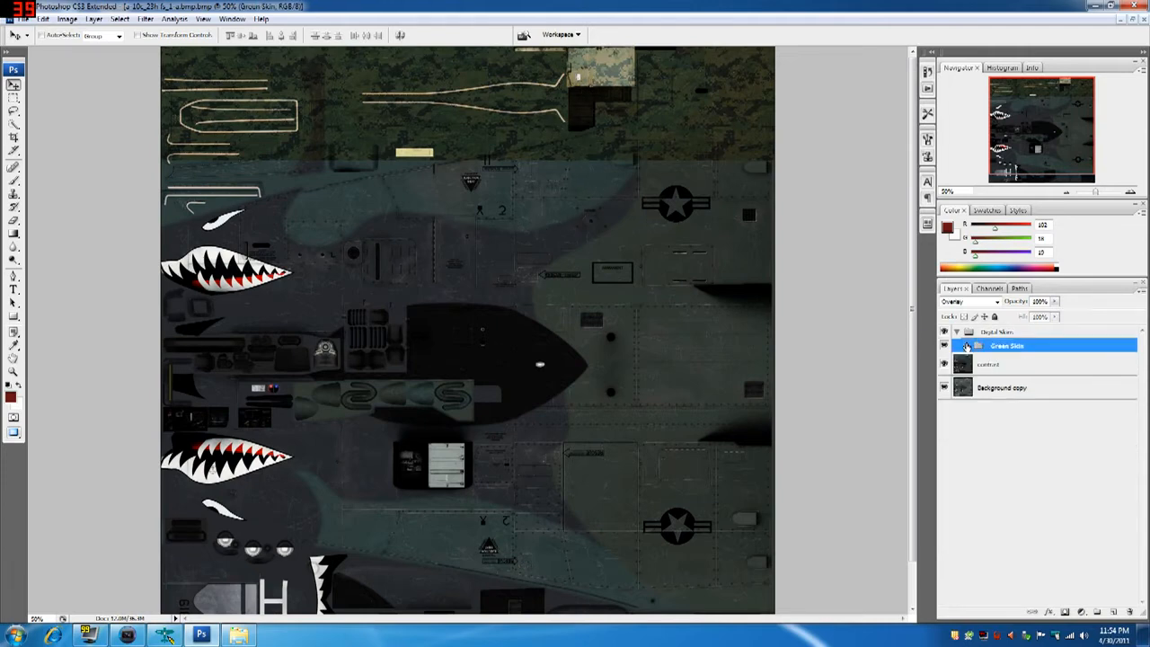
Step: Try the Hard Light and Hard Mix blend modes on the Green Skin group, and set it back to Overlay
click(996, 302)
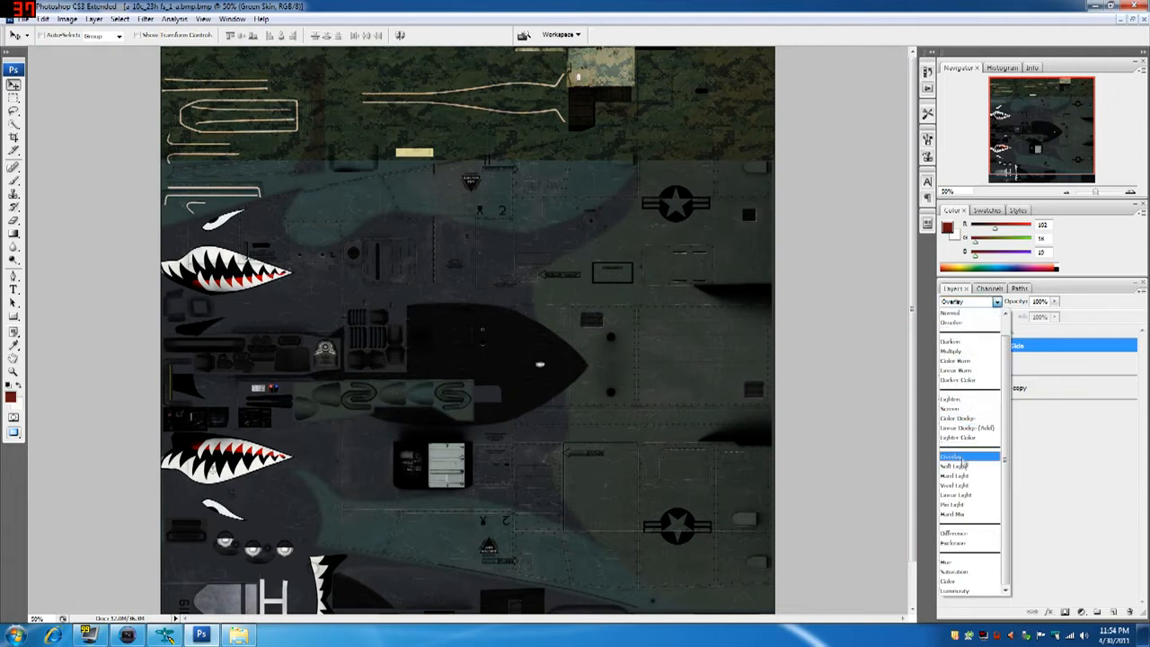
click(962, 477)
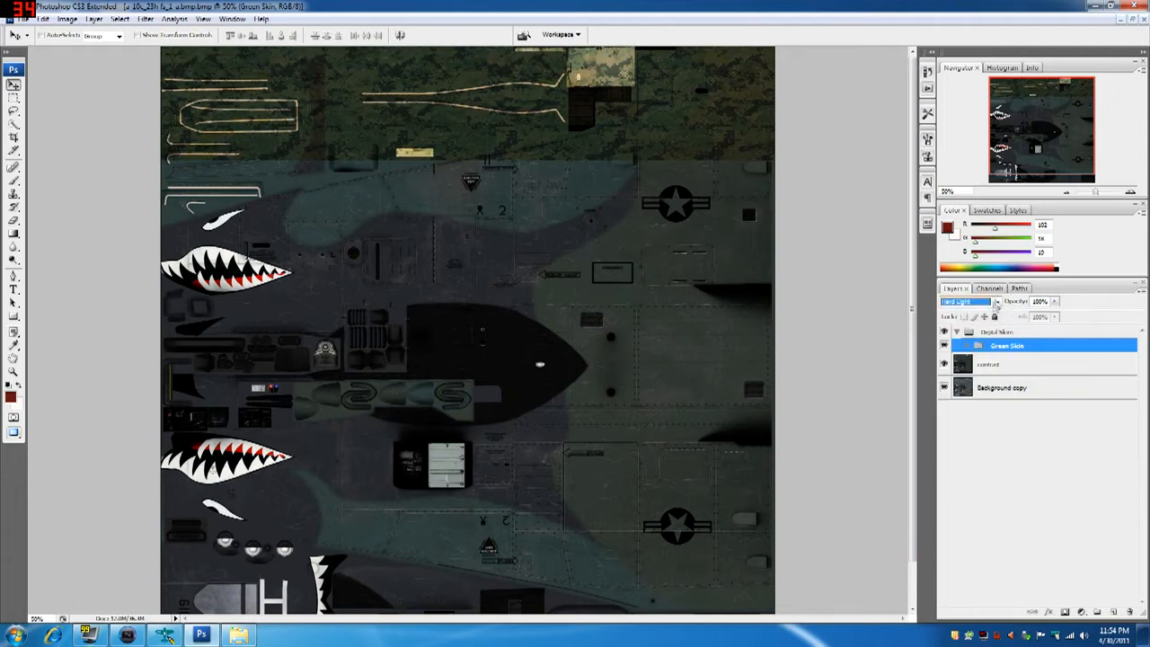
click(996, 302)
click(970, 514)
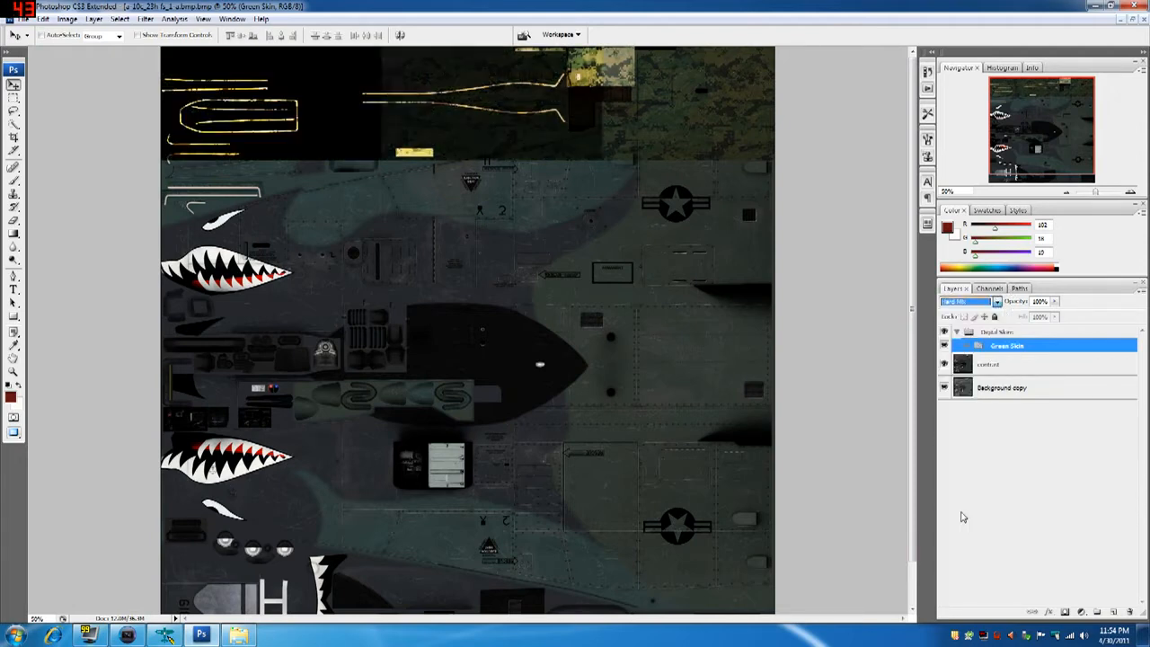
click(995, 302)
click(960, 458)
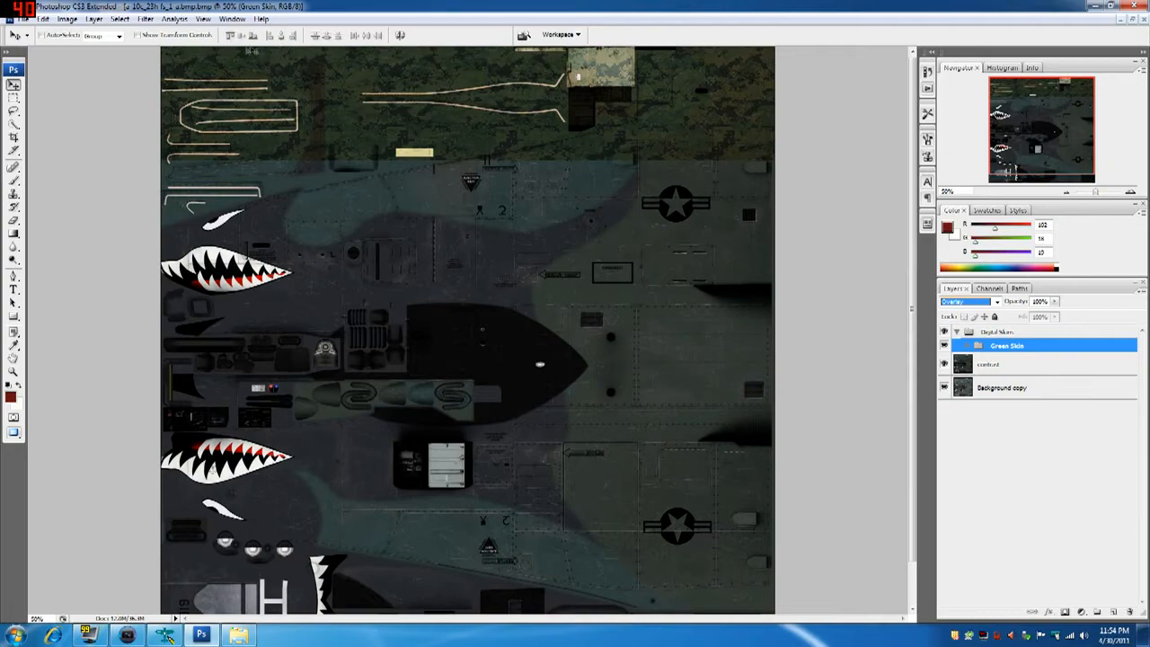
Step: Examine the camouflage overlay up close by hiding and showing the Green Skin group and the contrast layer
click(203, 18)
click(164, 93)
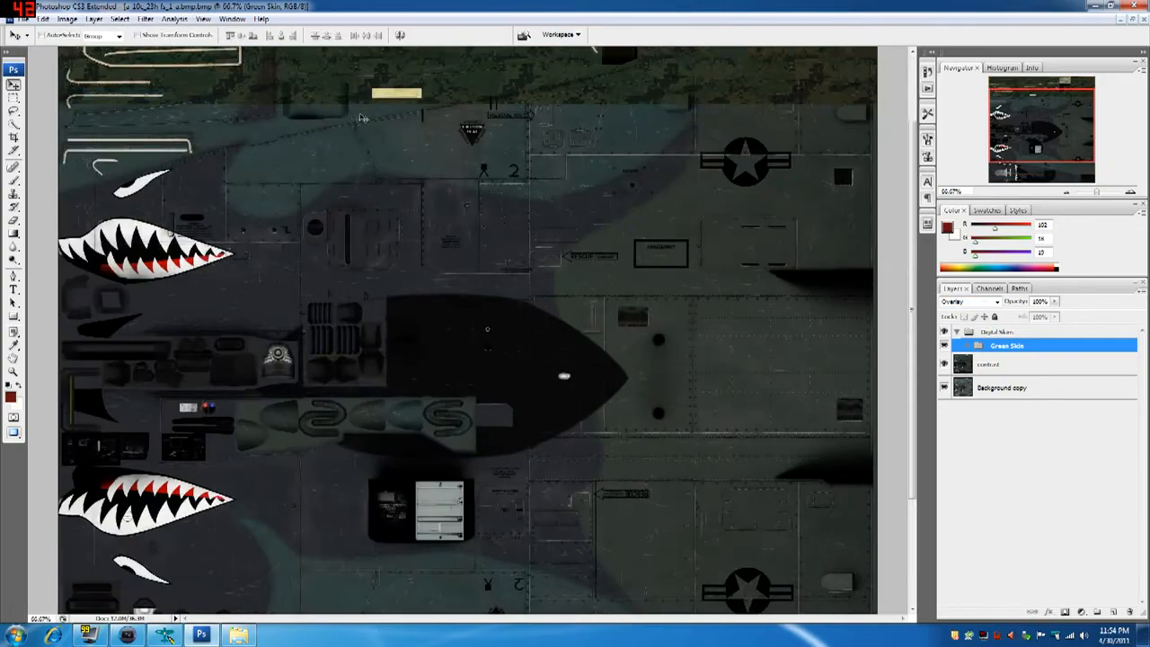
drag(910, 224, 912, 132)
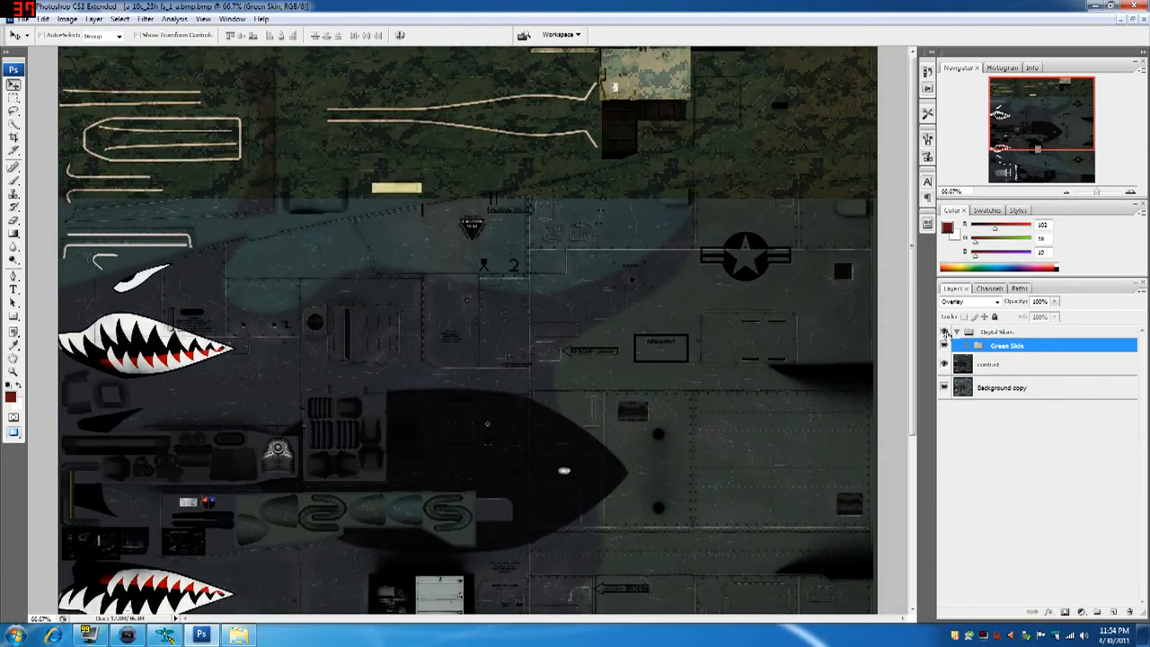
click(944, 345)
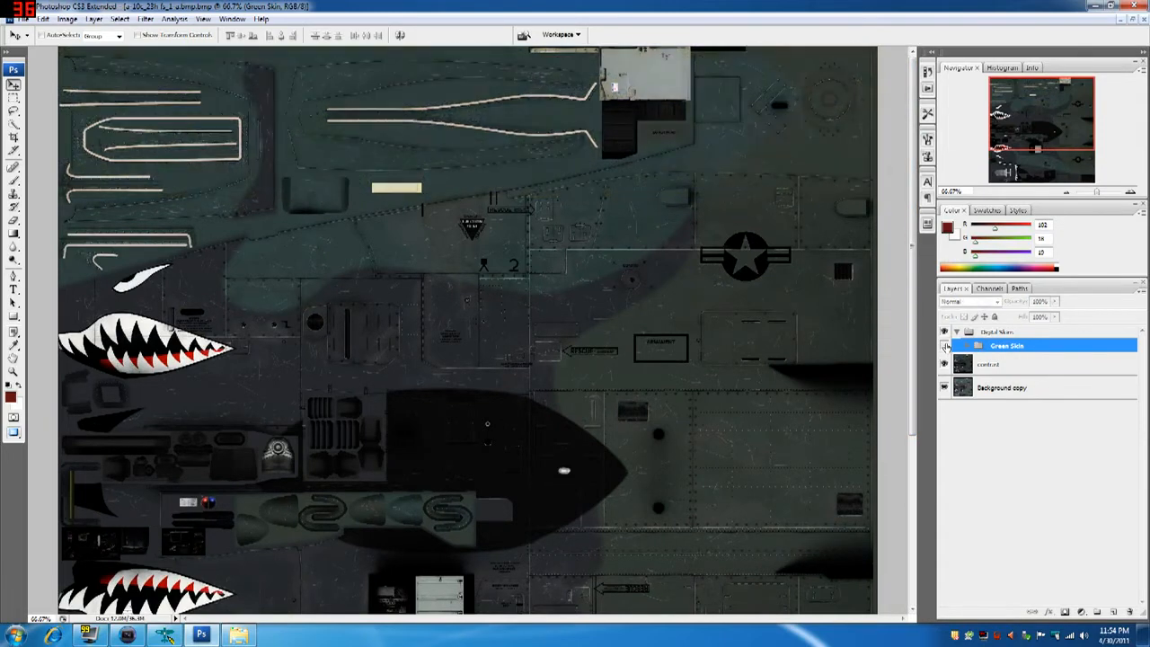
click(944, 346)
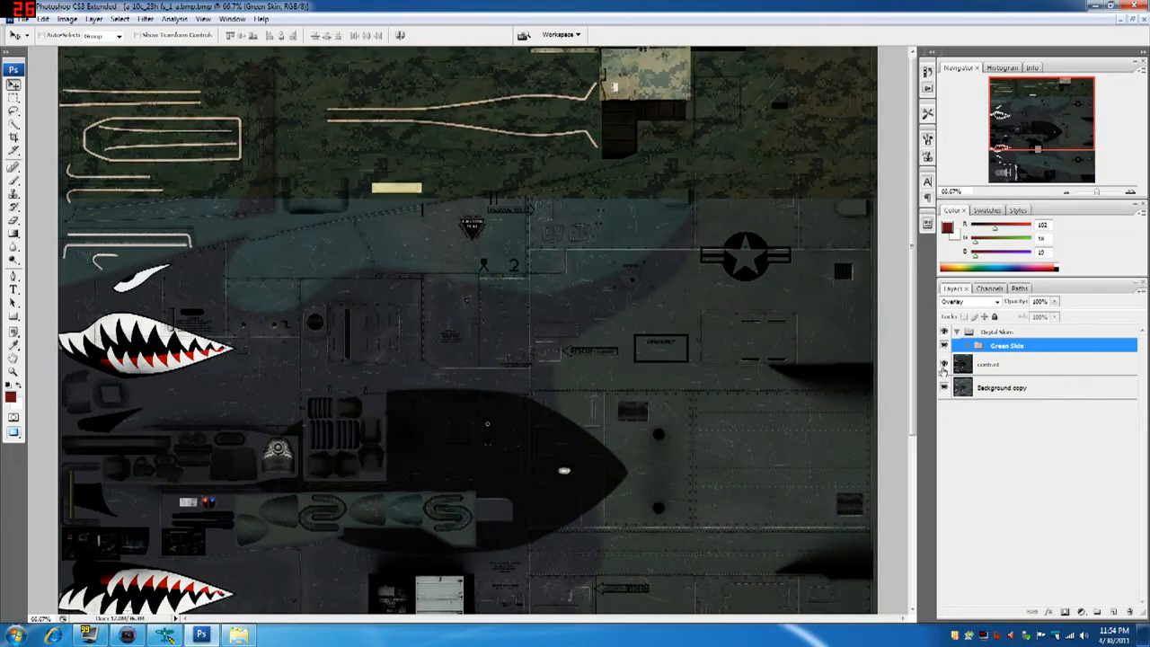
click(944, 364)
click(943, 364)
Step: Duplicate the Background copy 6 swatch, place it at the texture's left edge directly below the first row, and collapse the Green Skin group
click(969, 347)
right_click(1006, 364)
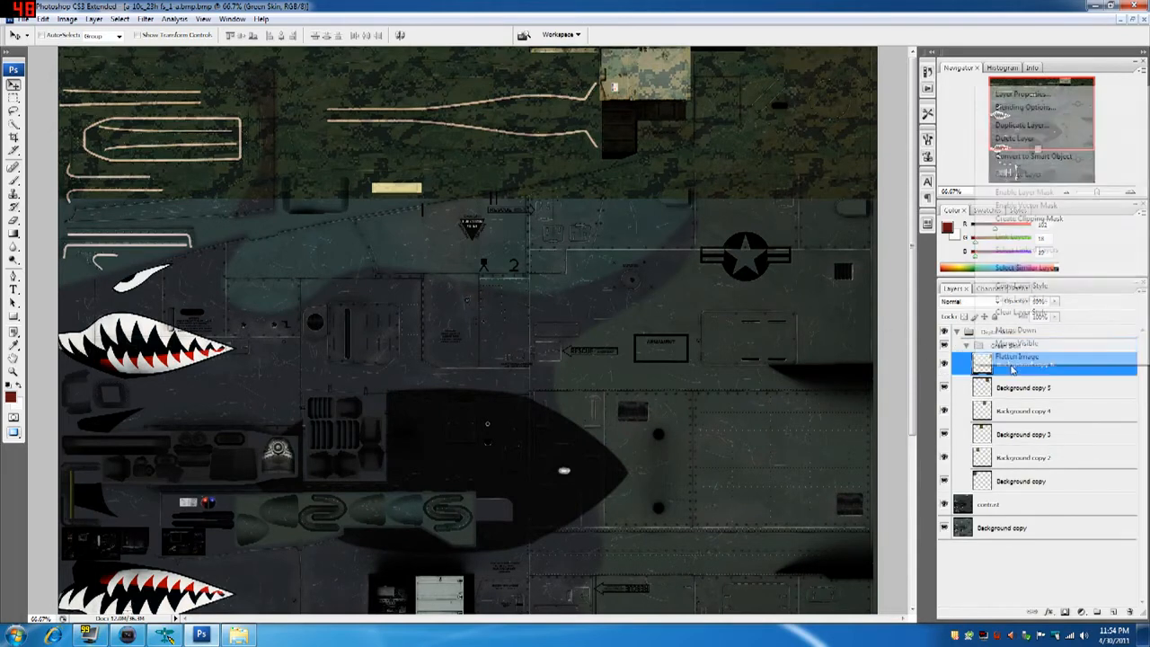
click(1021, 125)
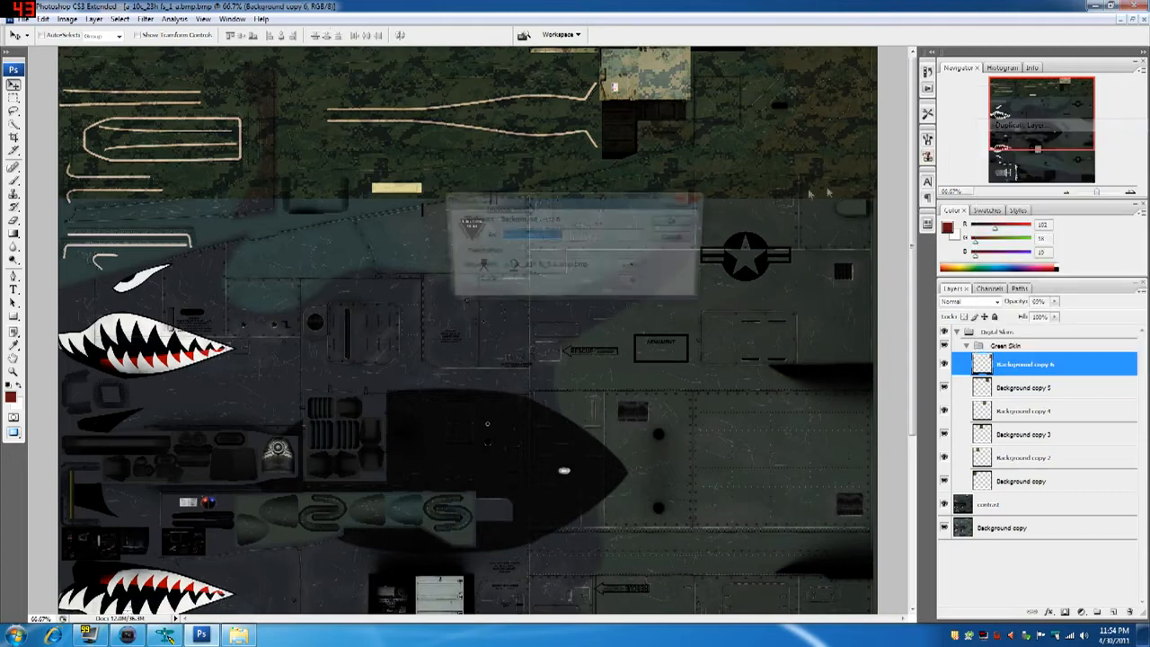
click(679, 219)
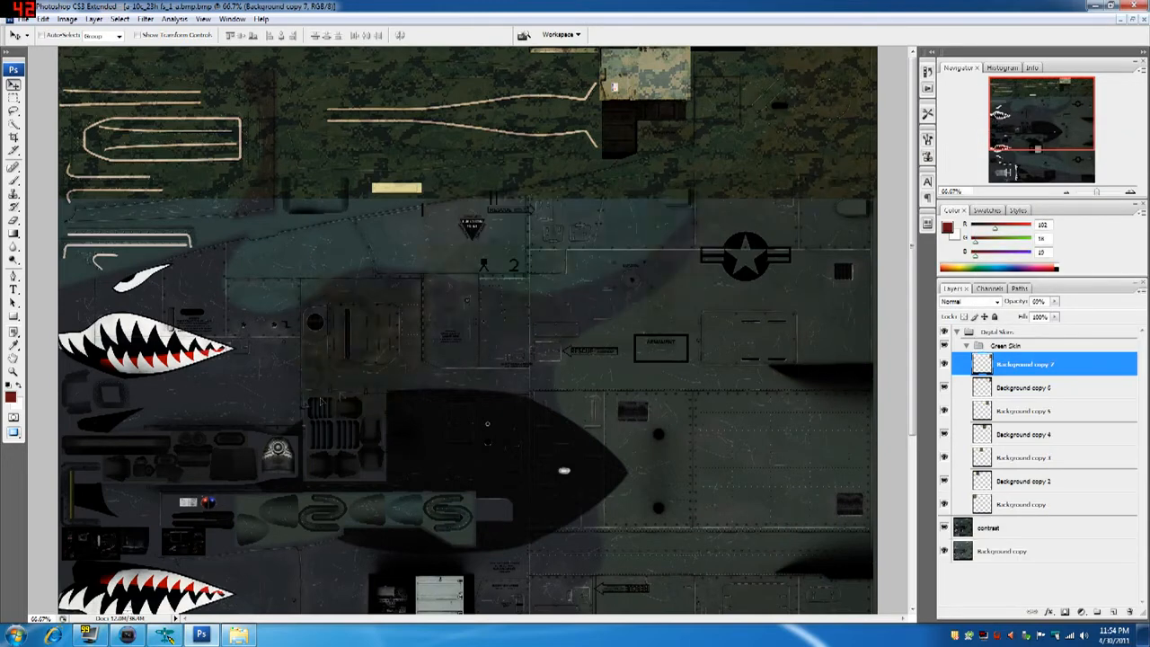
mouse_move(110, 340)
mouse_down()
mouse_move(119, 321)
mouse_move(149, 339)
mouse_move(117, 319)
mouse_up()
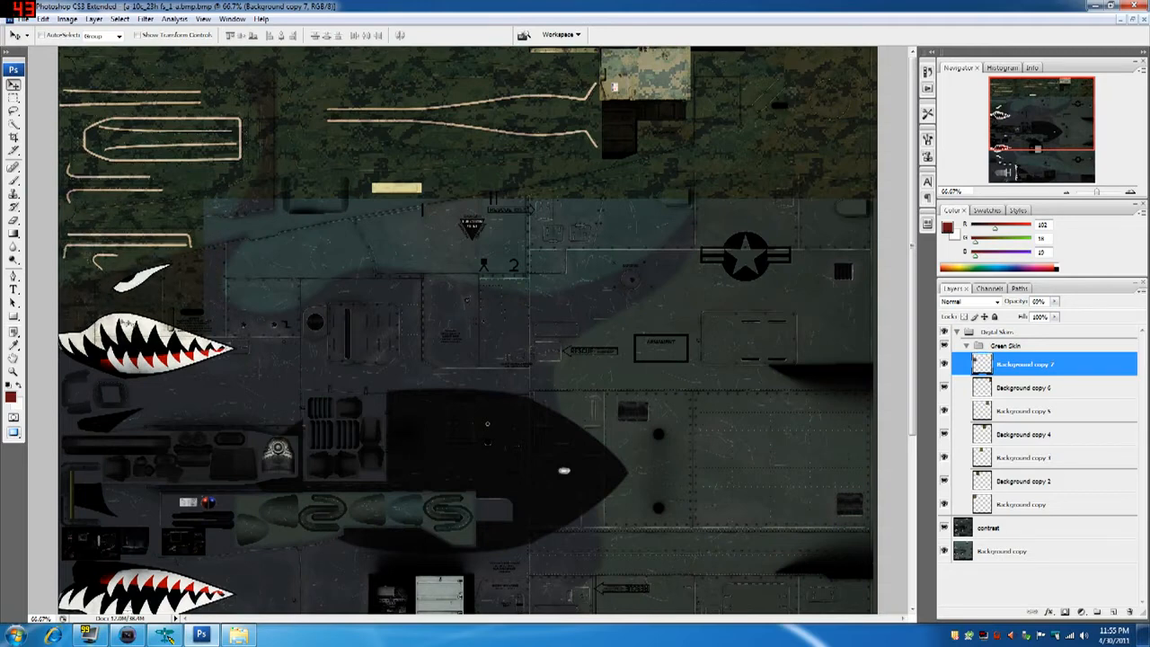
click(968, 346)
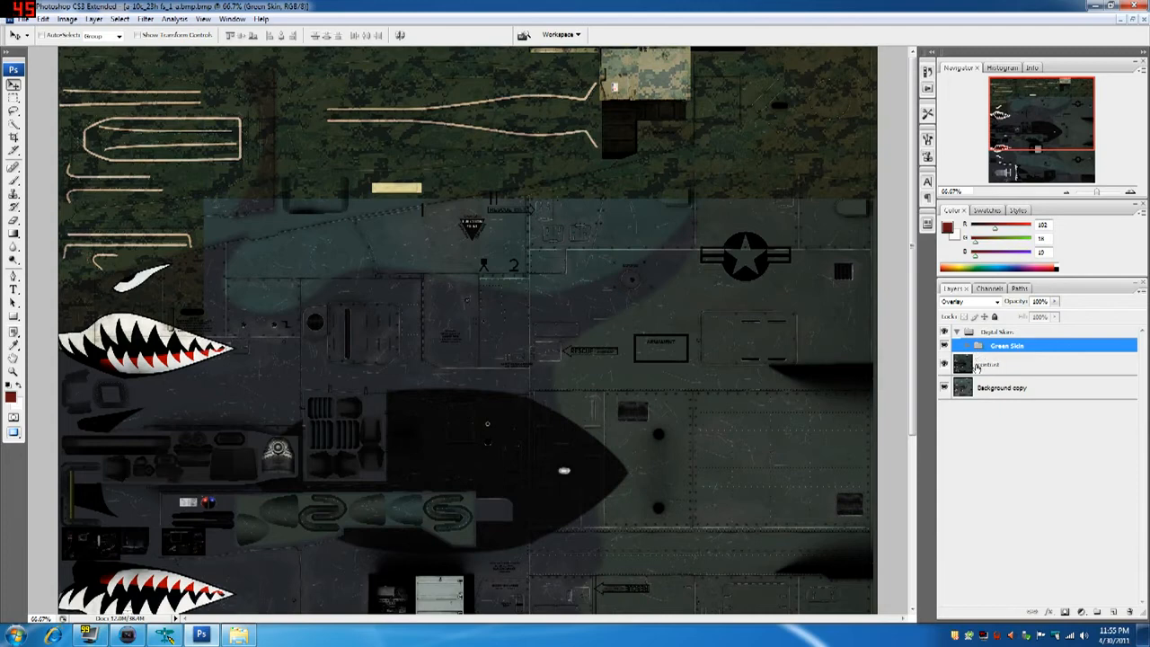
Step: Try the contrast layer above the Digital Skins group, and return the group to the top of the layer stack
click(977, 367)
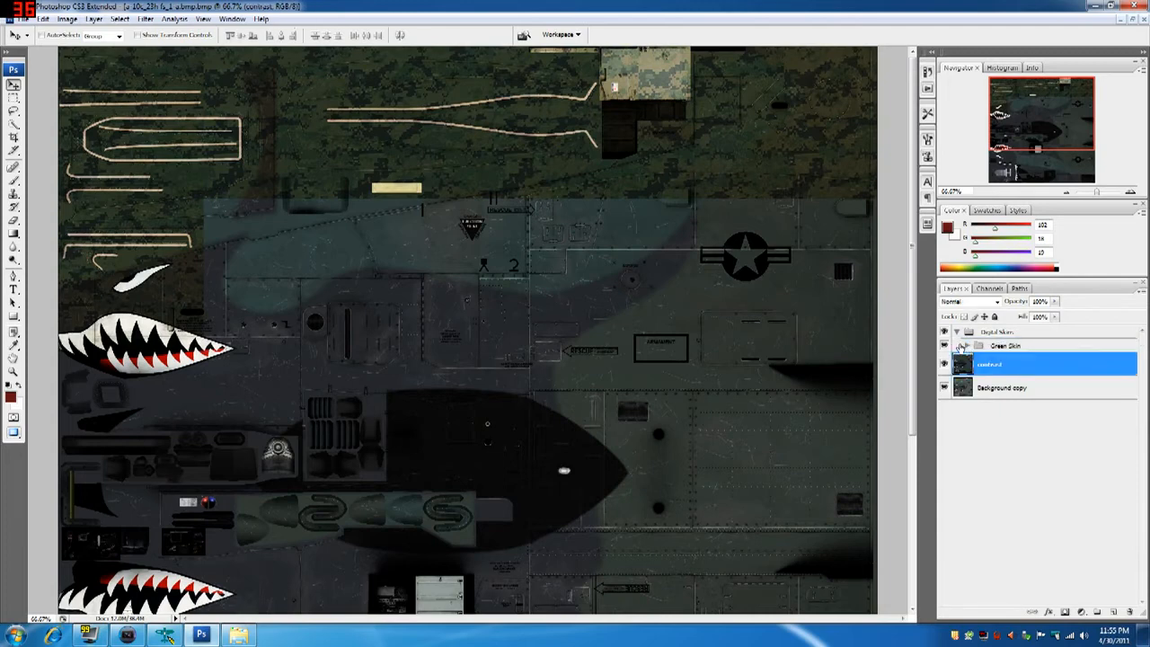
click(957, 333)
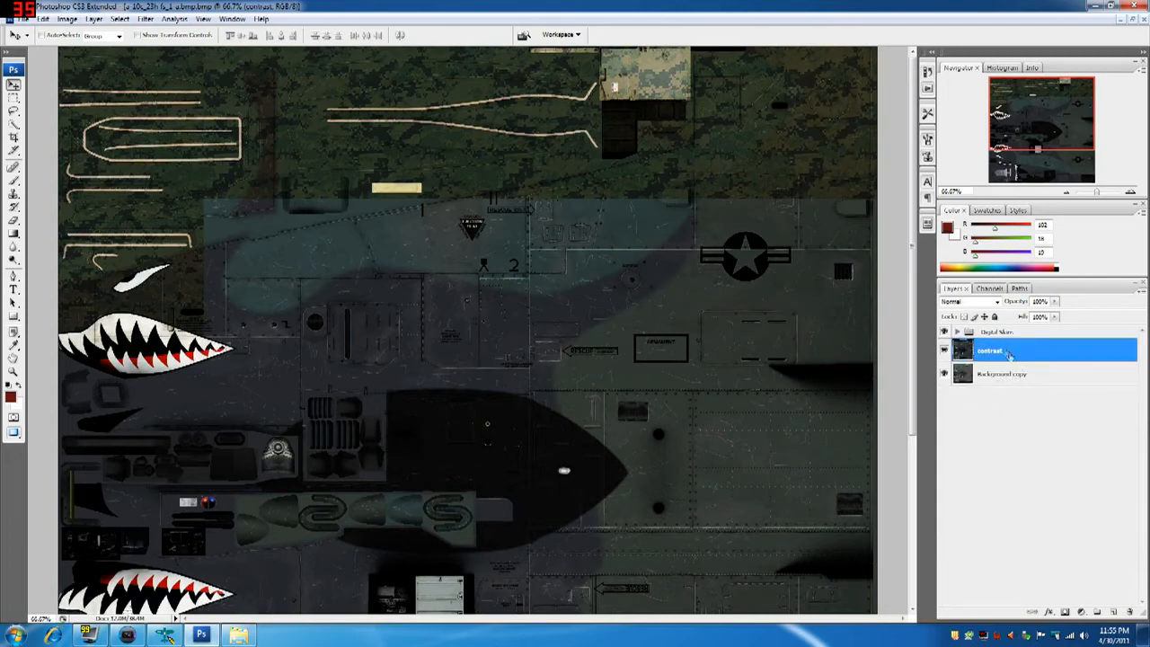
drag(1006, 345, 1015, 331)
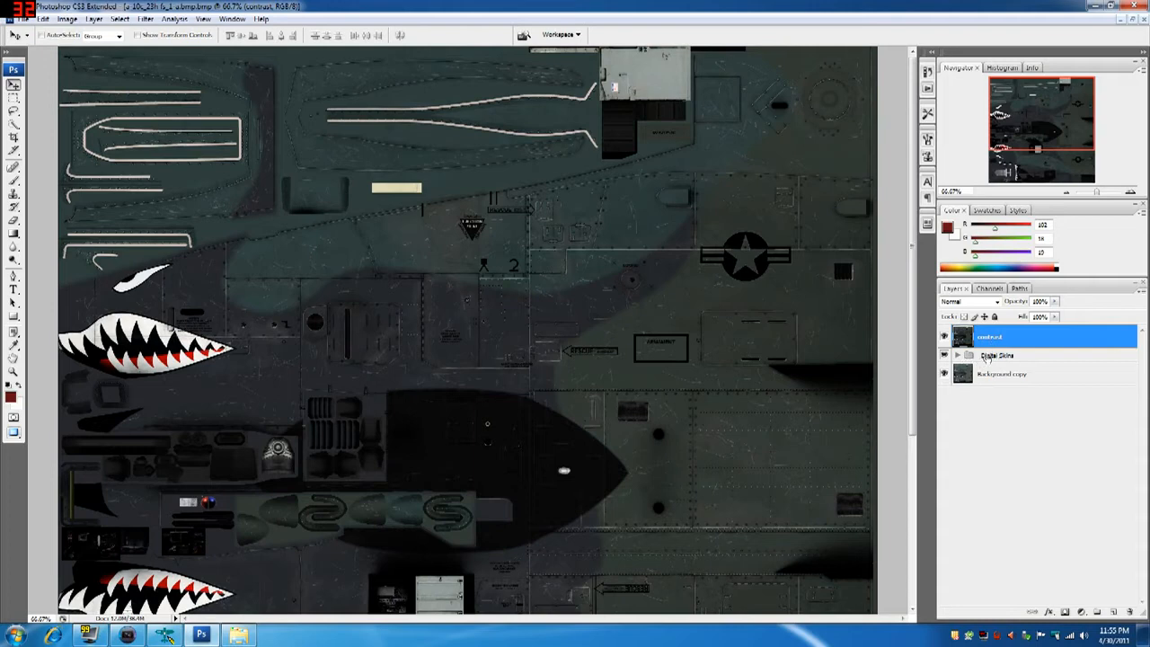
shift+click(990, 358)
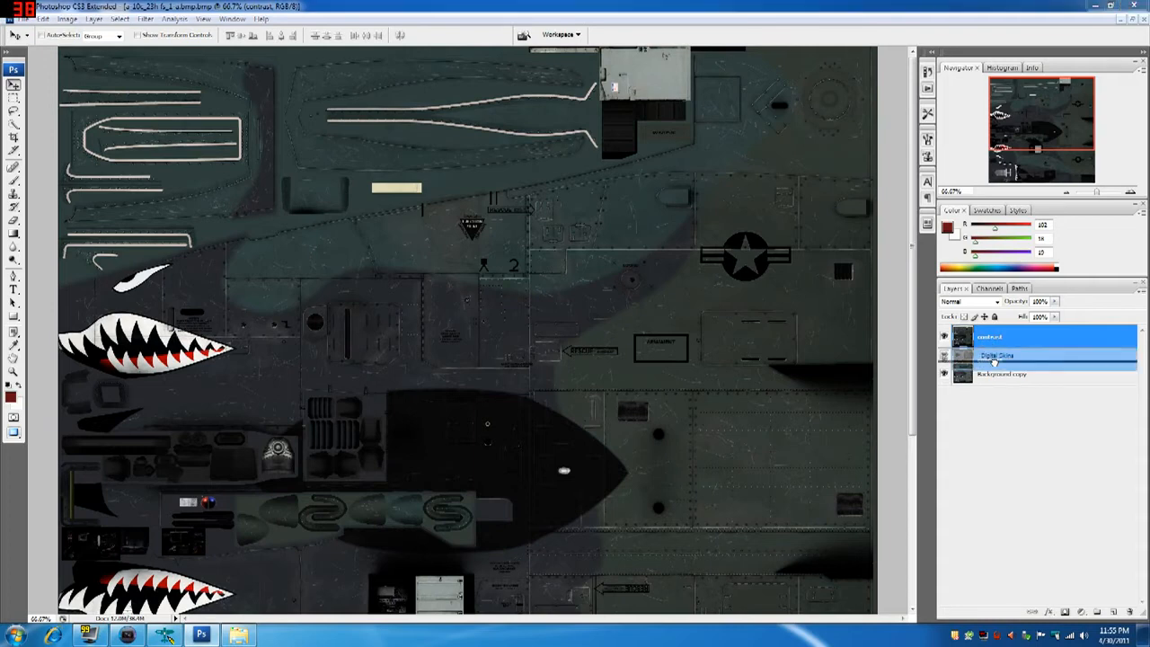
drag(994, 359, 993, 363)
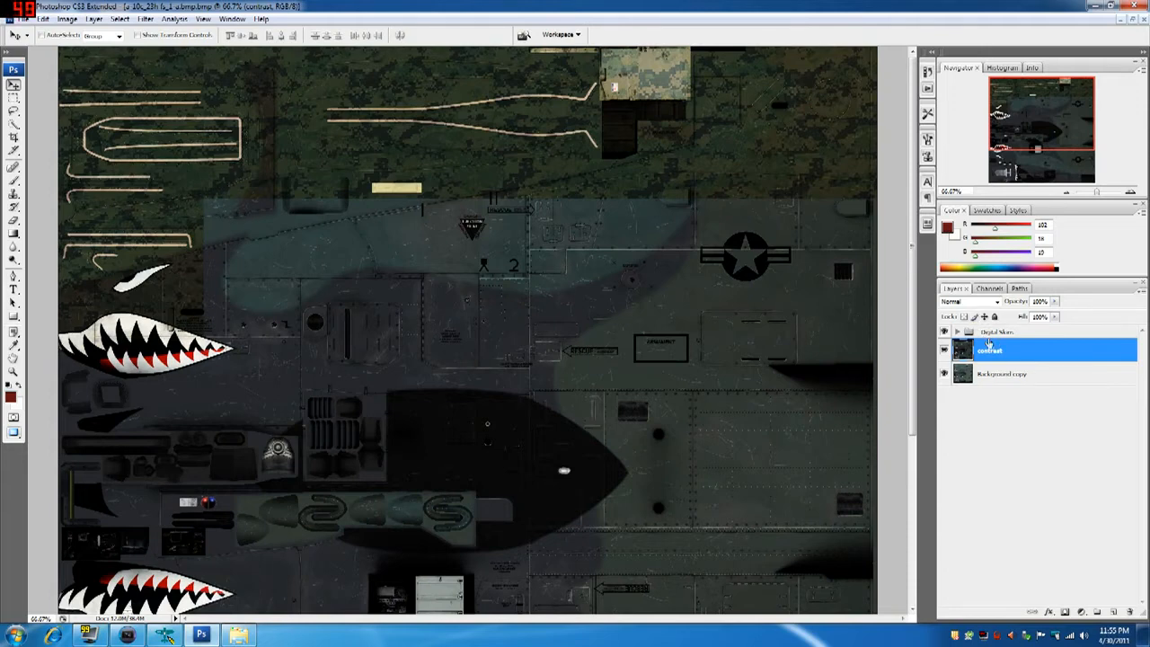
click(958, 333)
Step: Duplicate the Background copy 7 swatch in the Green Skin group and place it as the second tile of the second row
click(998, 349)
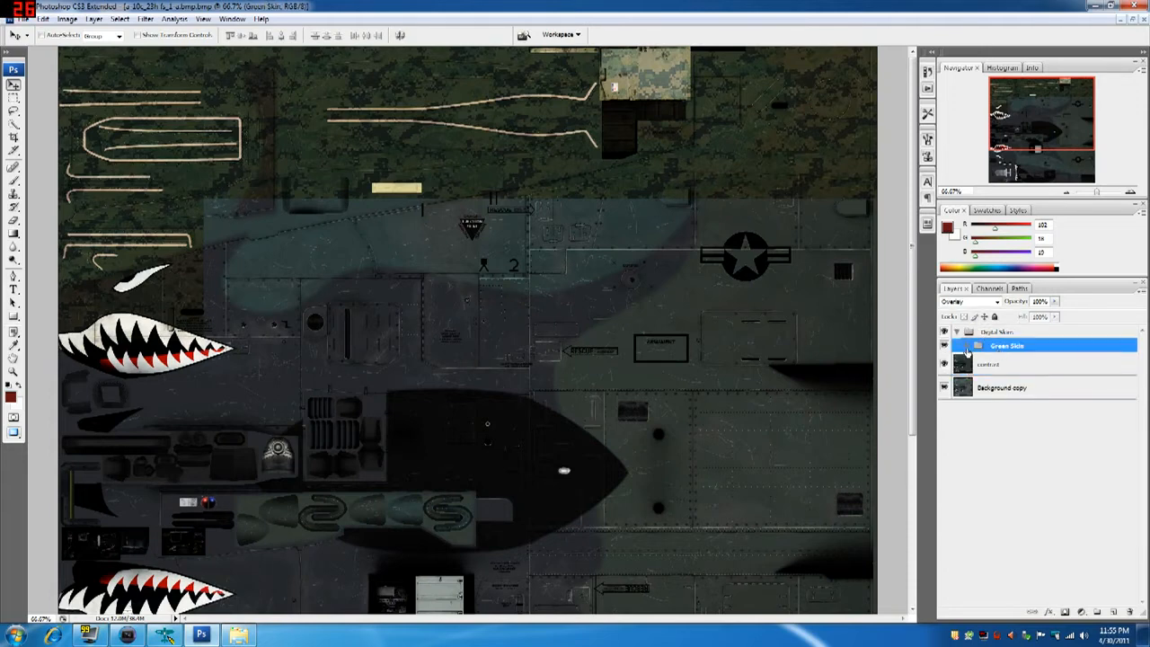
click(968, 347)
right_click(1018, 364)
click(997, 124)
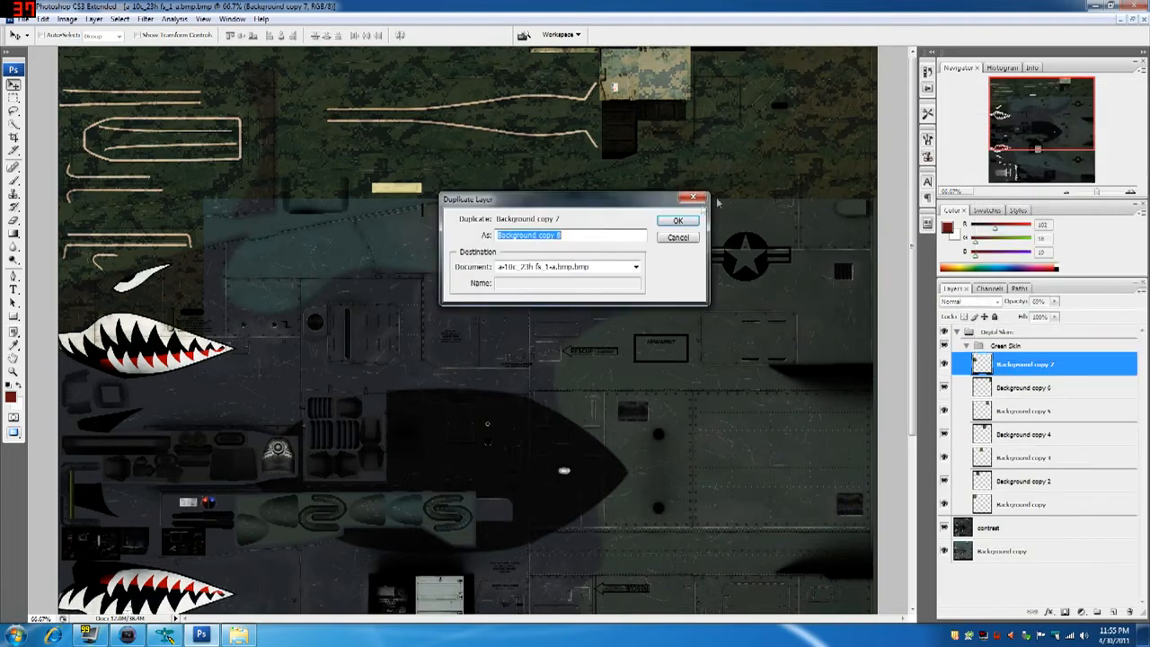
click(685, 223)
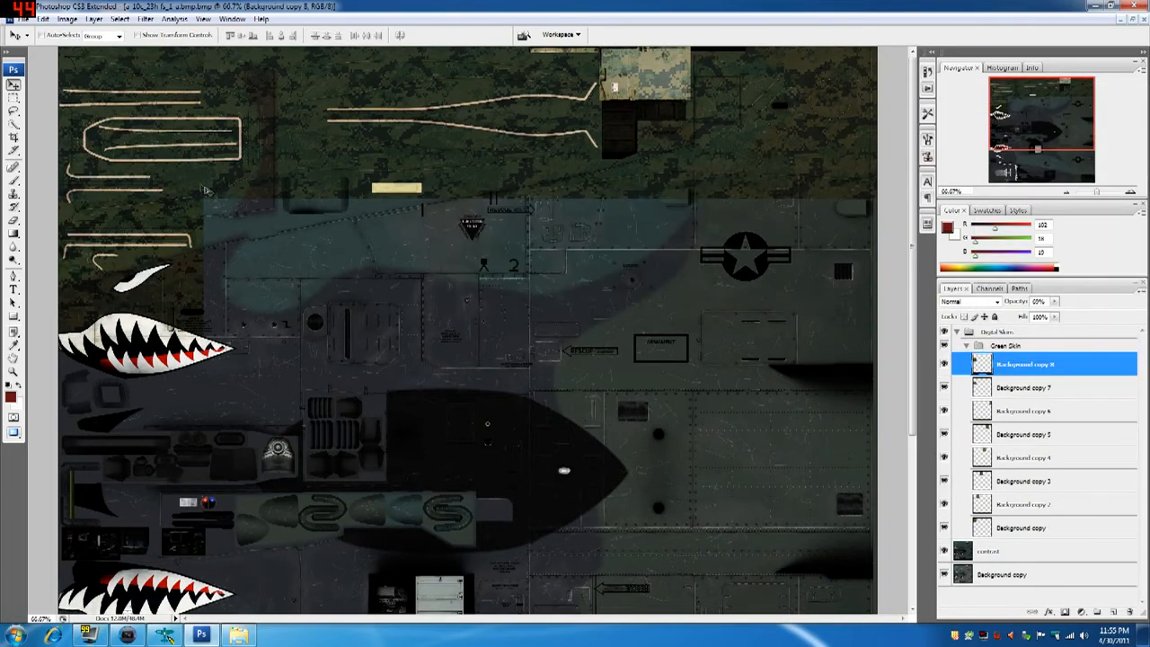
drag(189, 181, 245, 240)
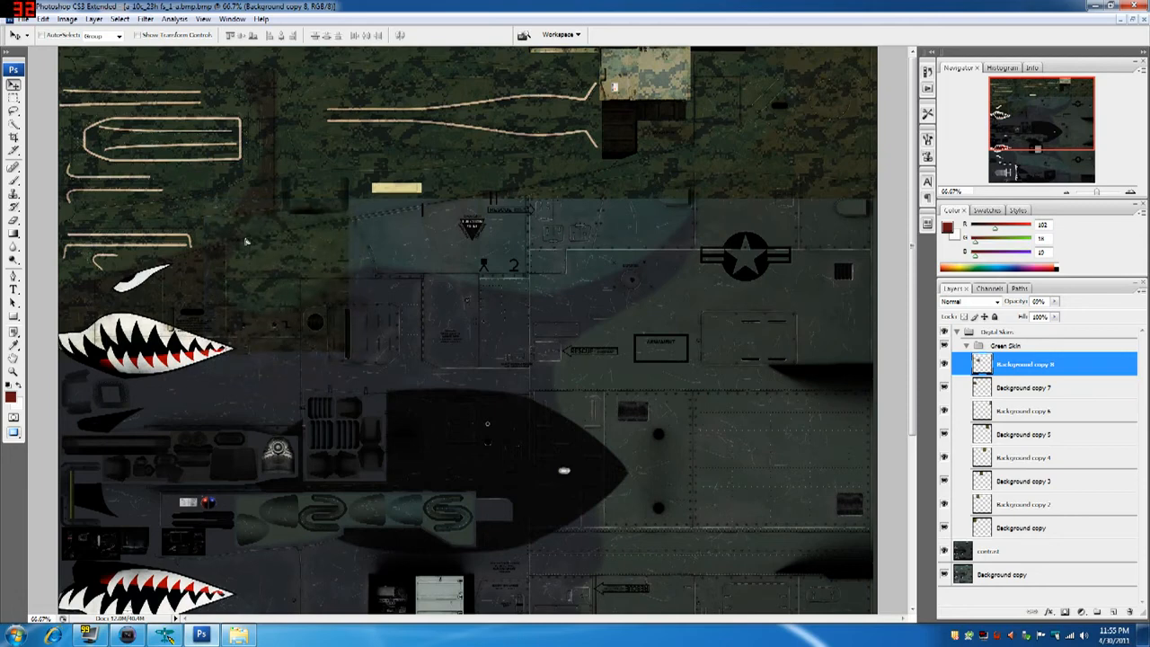
Step: Duplicate the Background copy 8 swatch and place it edge to edge as the third tile of the second row
right_click(1031, 375)
click(1015, 132)
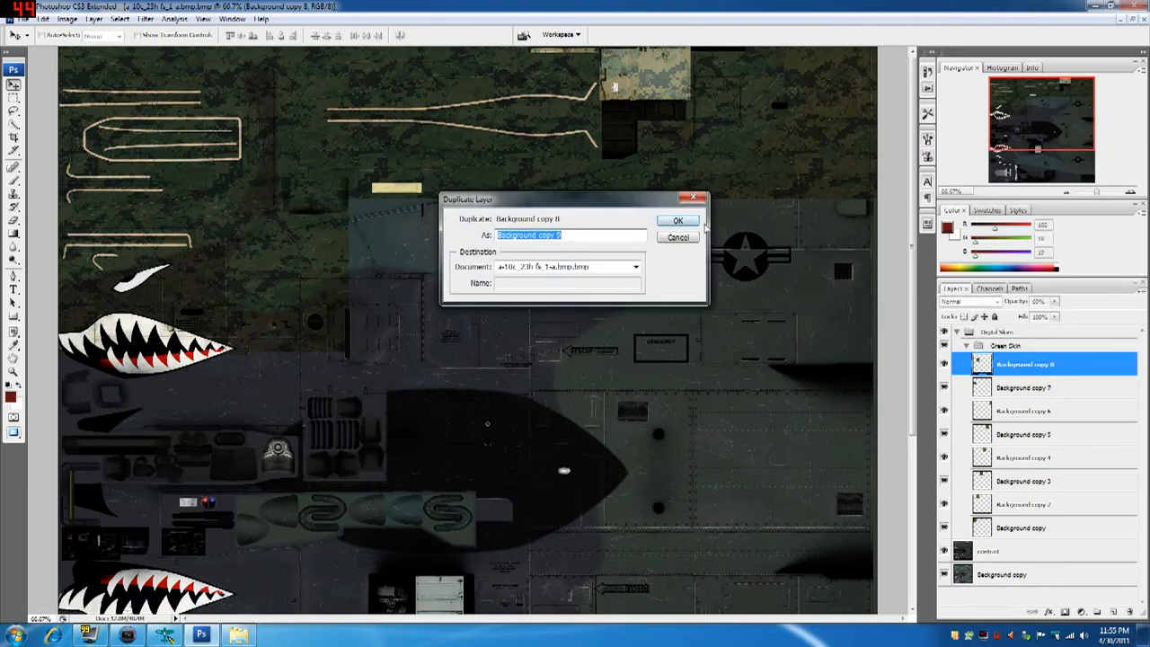
click(692, 225)
drag(289, 252, 434, 253)
Step: Duplicate the Background copy 9 swatch and place it edge to edge as the fourth tile of the second row
right_click(1045, 366)
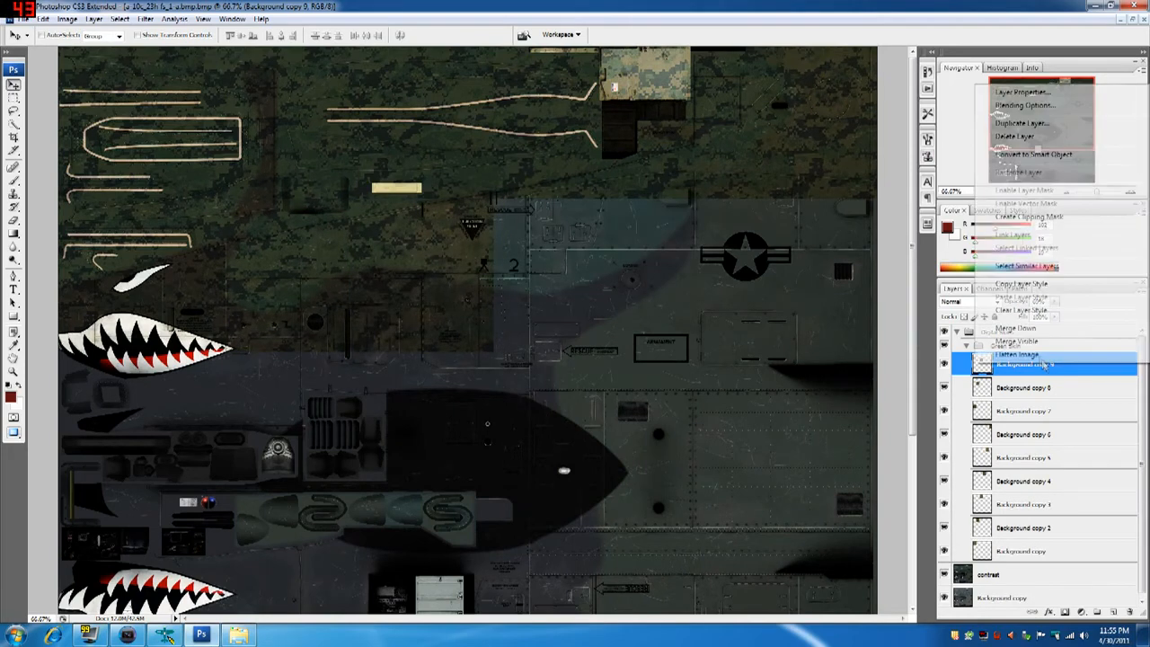
click(1015, 123)
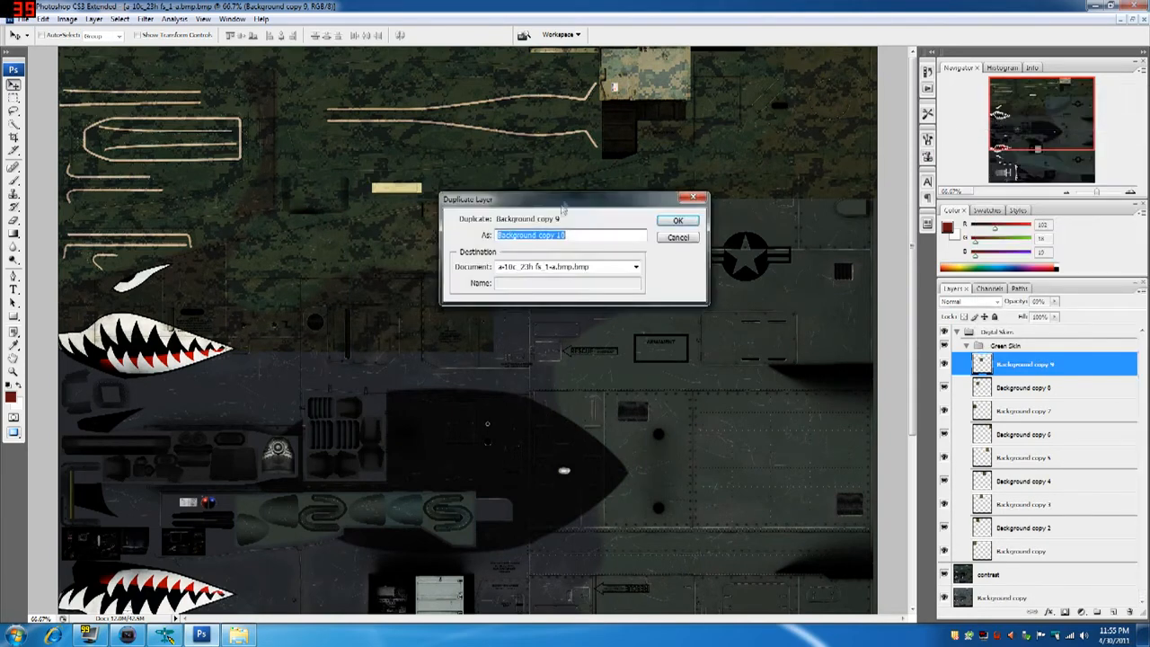
click(693, 224)
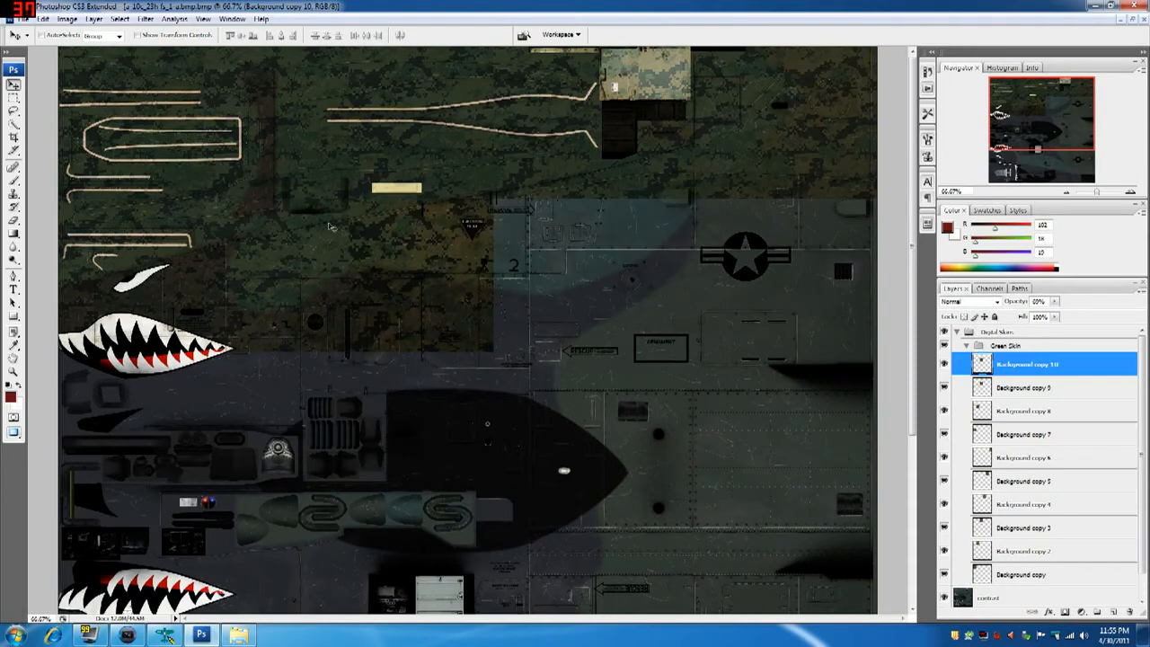
drag(252, 177, 398, 175)
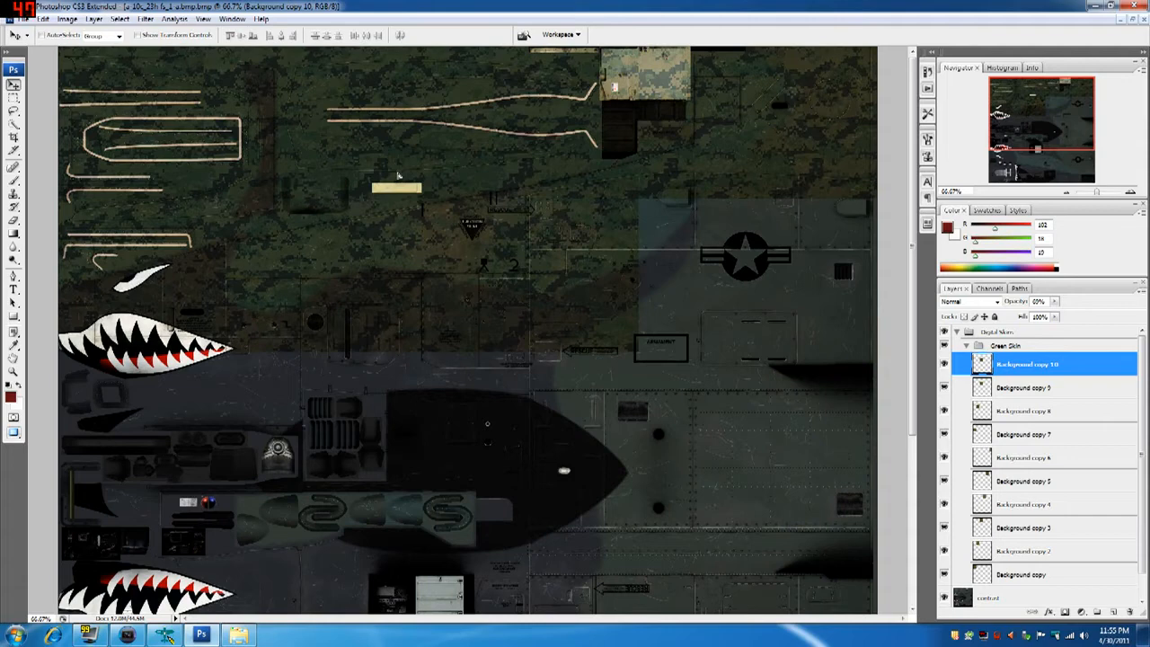
Step: Duplicate the Background copy 10 swatch and place it edge to edge as the fifth tile of the second row
right_click(1055, 364)
click(1021, 117)
click(675, 221)
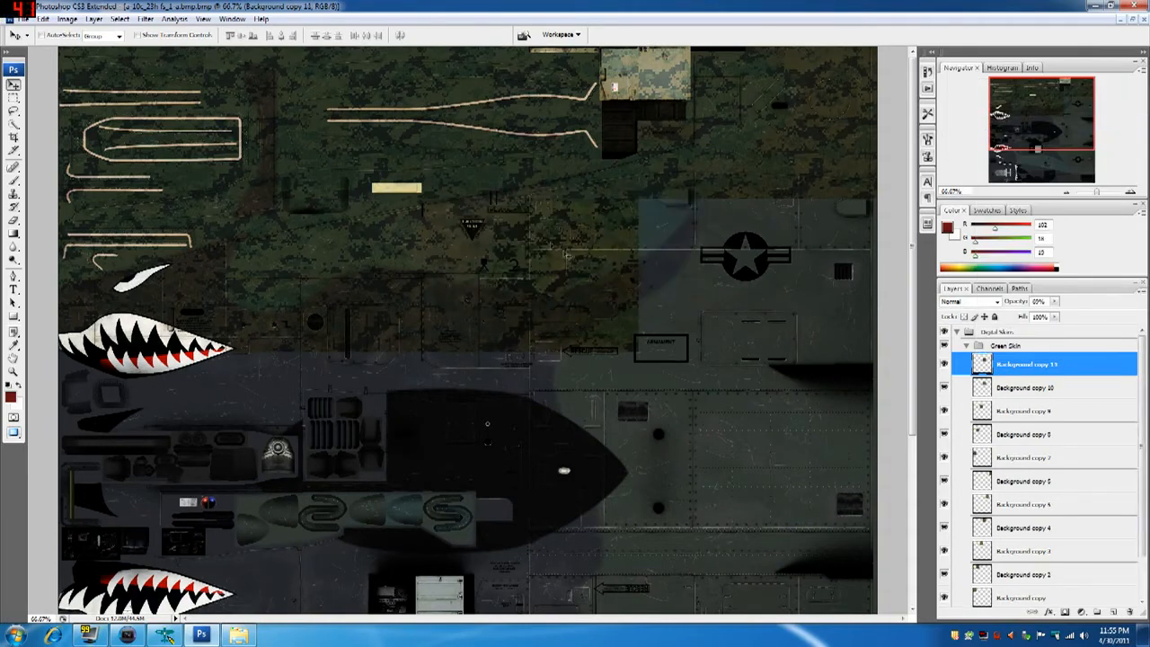
drag(449, 206, 588, 199)
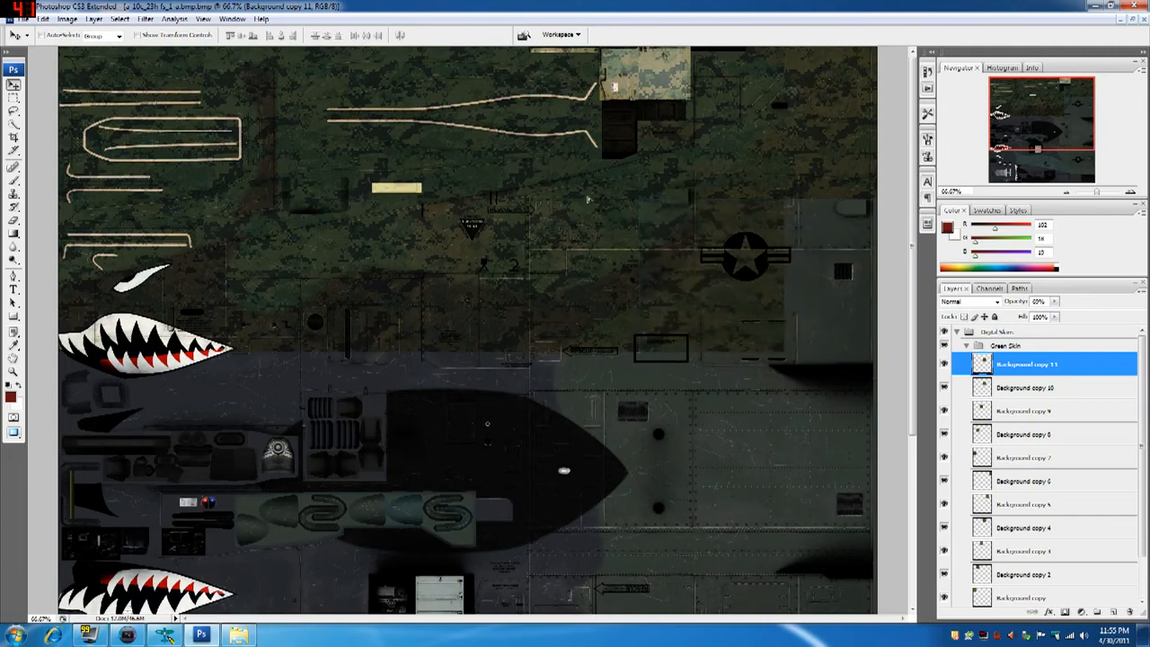
Step: Duplicate the Background copy 11 swatch, complete the second row with it at the texture's right edge, and collapse the Green Skin group
right_click(1033, 363)
click(1021, 131)
key(Return)
drag(457, 259, 695, 262)
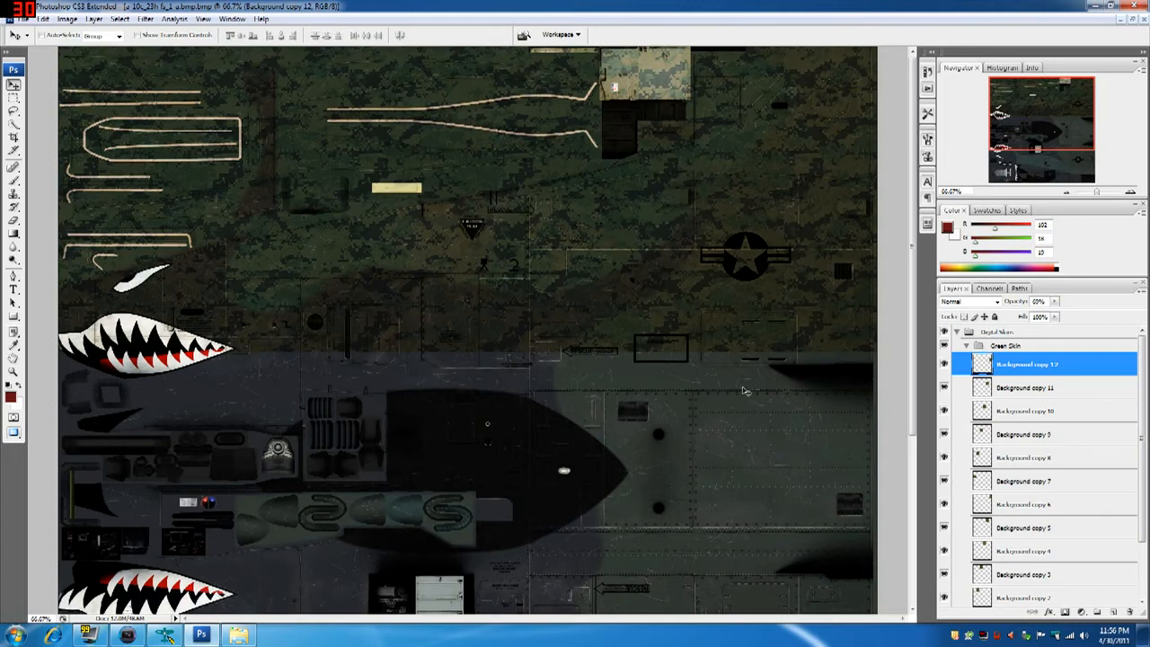
click(967, 346)
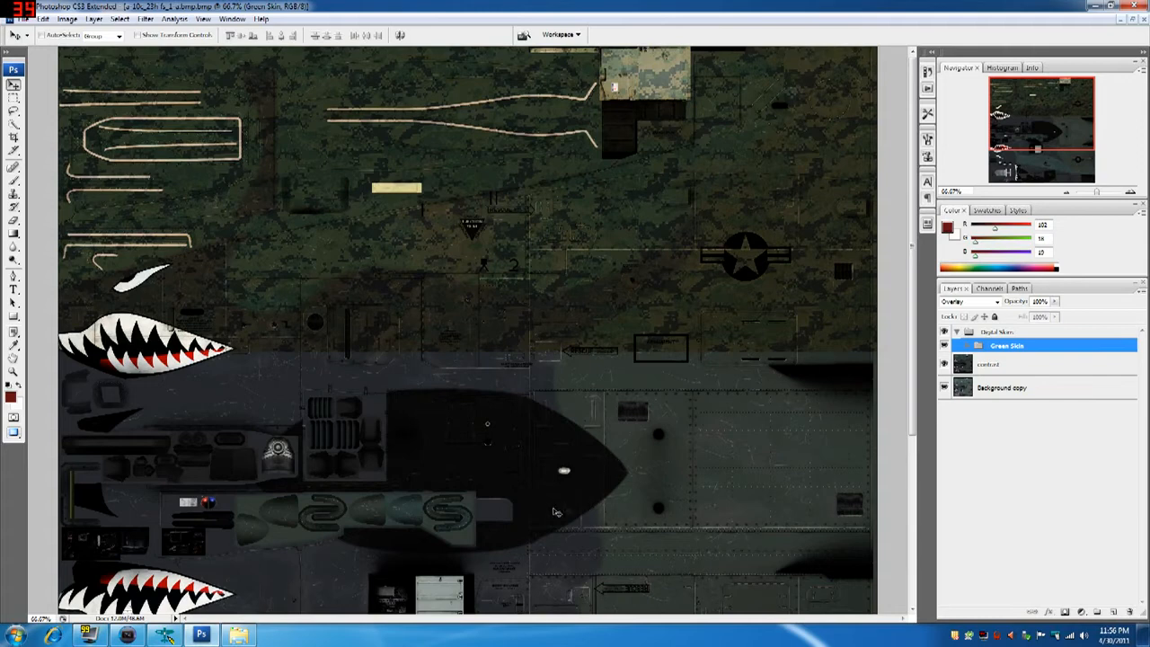
Step: Select the white eye shape above the upper shark mouth on the contrast layer with the Magic Wand and copy it to a new layer
click(13, 125)
right_click(13, 125)
click(68, 135)
click(981, 370)
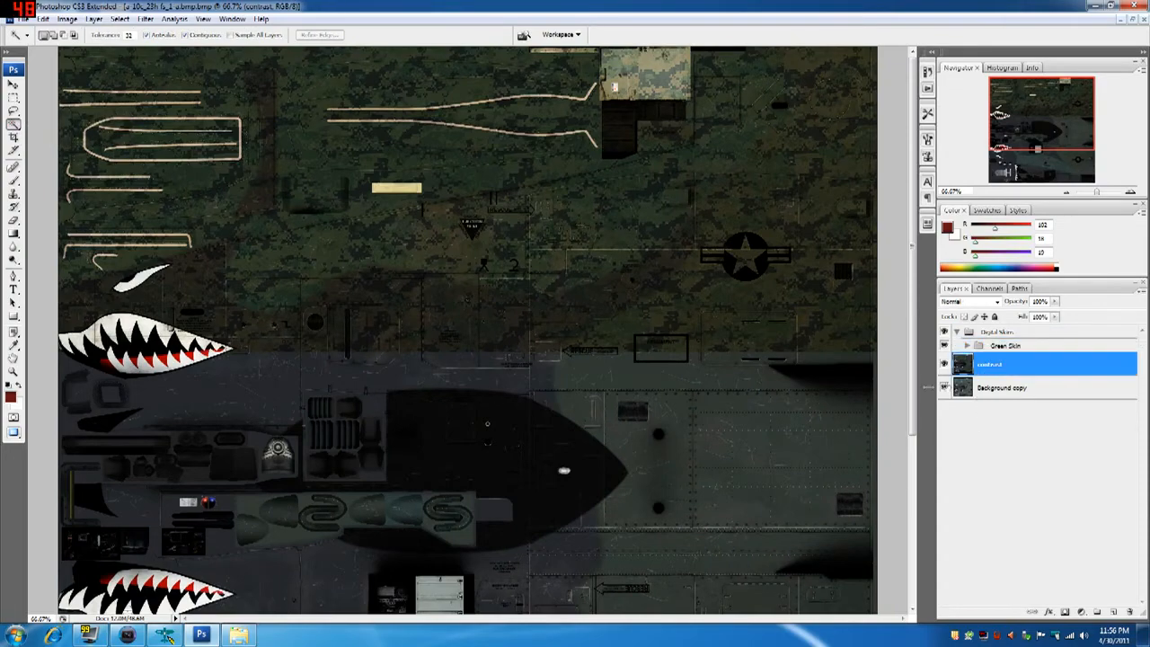
click(401, 388)
click(144, 280)
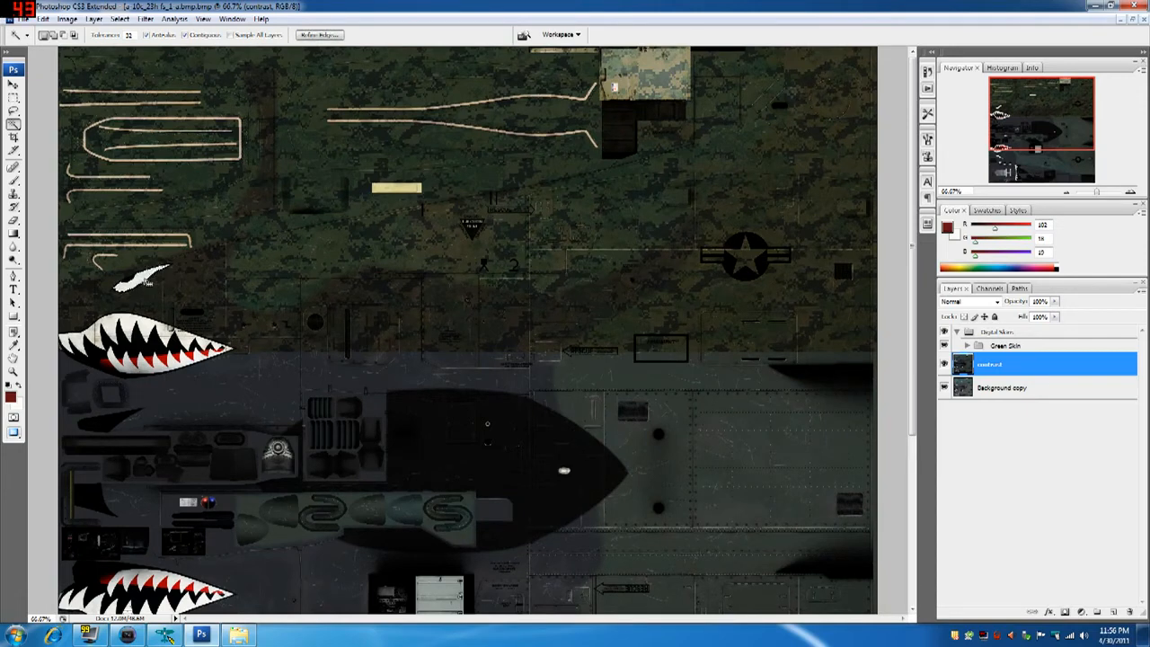
right_click(144, 281)
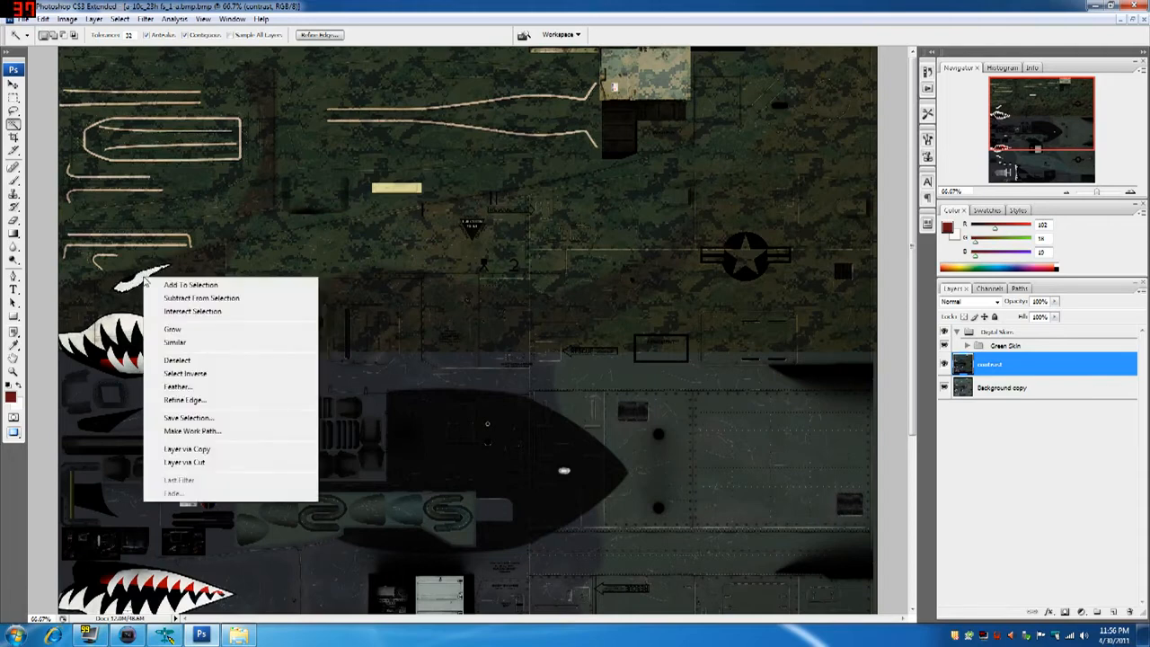
click(203, 449)
Step: Rename the copied eye shape's layer as eye ball
double_click(998, 367)
text(nye ball)
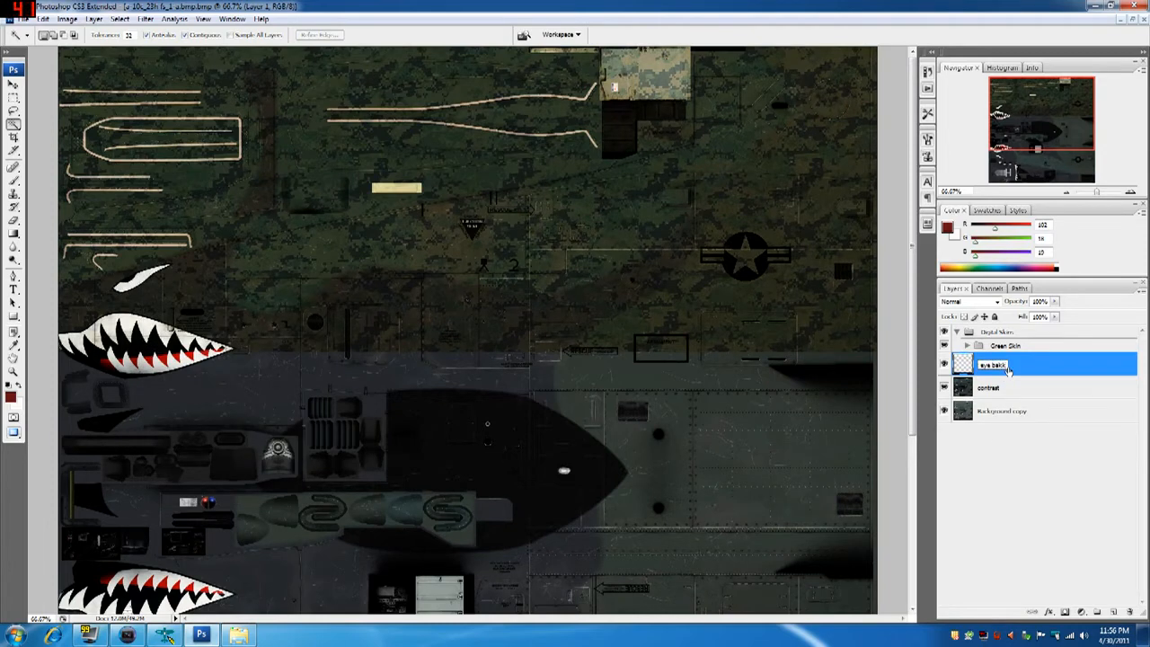
key(Return)
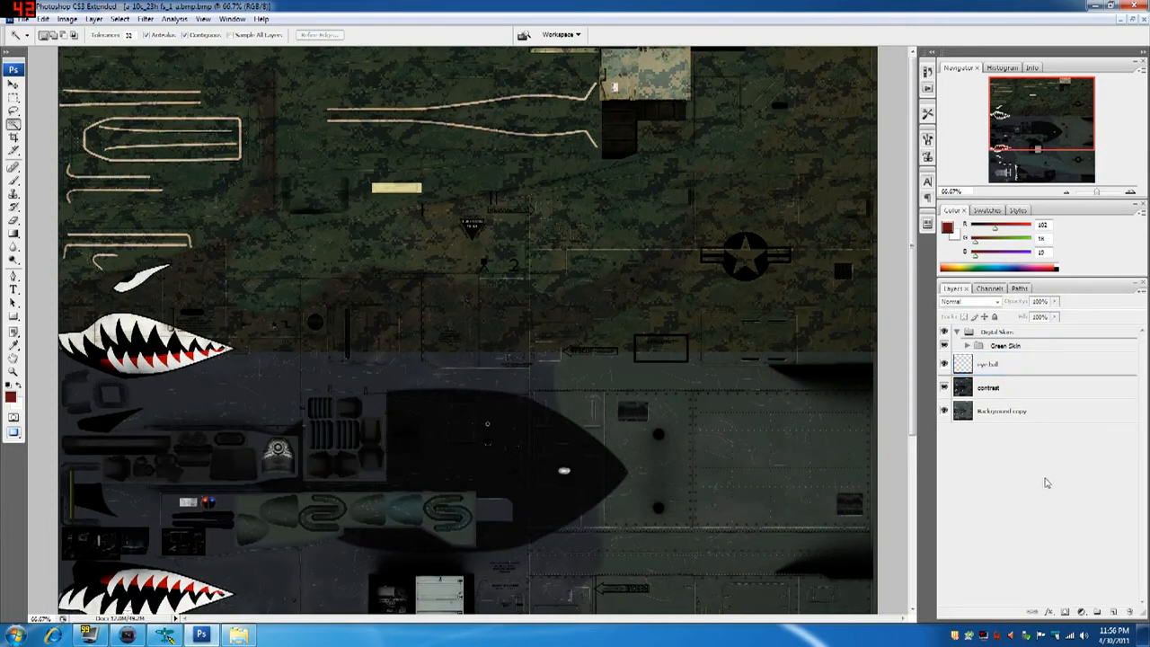
Step: Put the eye ball layer in a new topmost group named Layers, and collapse the Layers and Digital Skins groups
click(1097, 612)
double_click(996, 332)
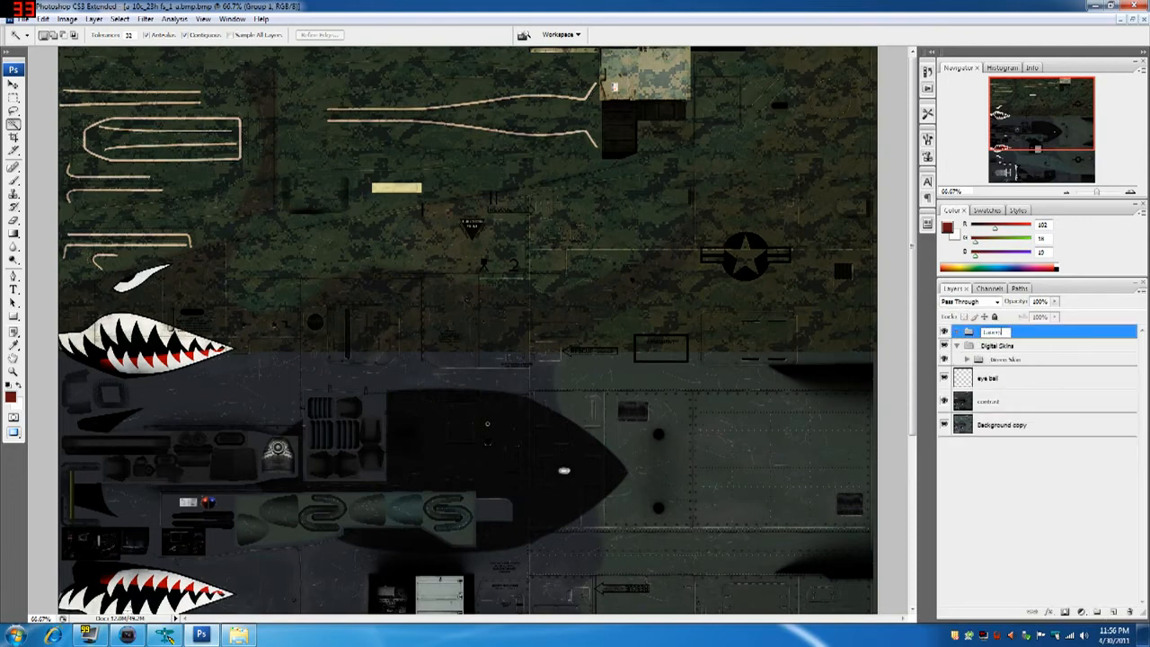
click(1047, 479)
drag(975, 383, 994, 334)
click(964, 332)
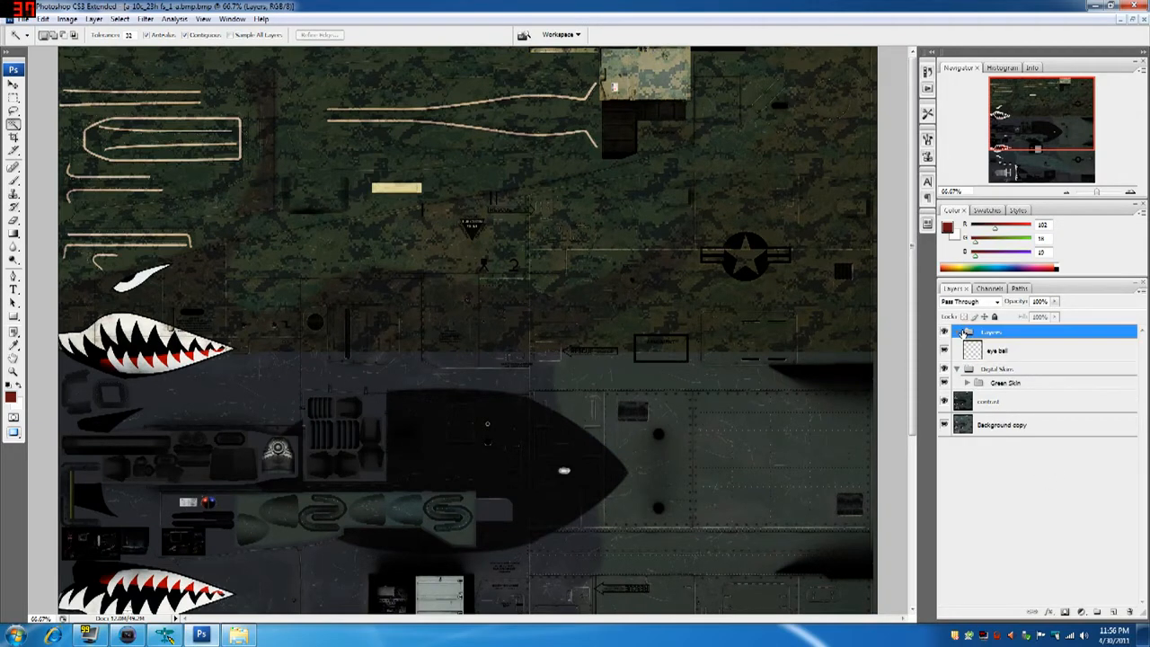
click(962, 333)
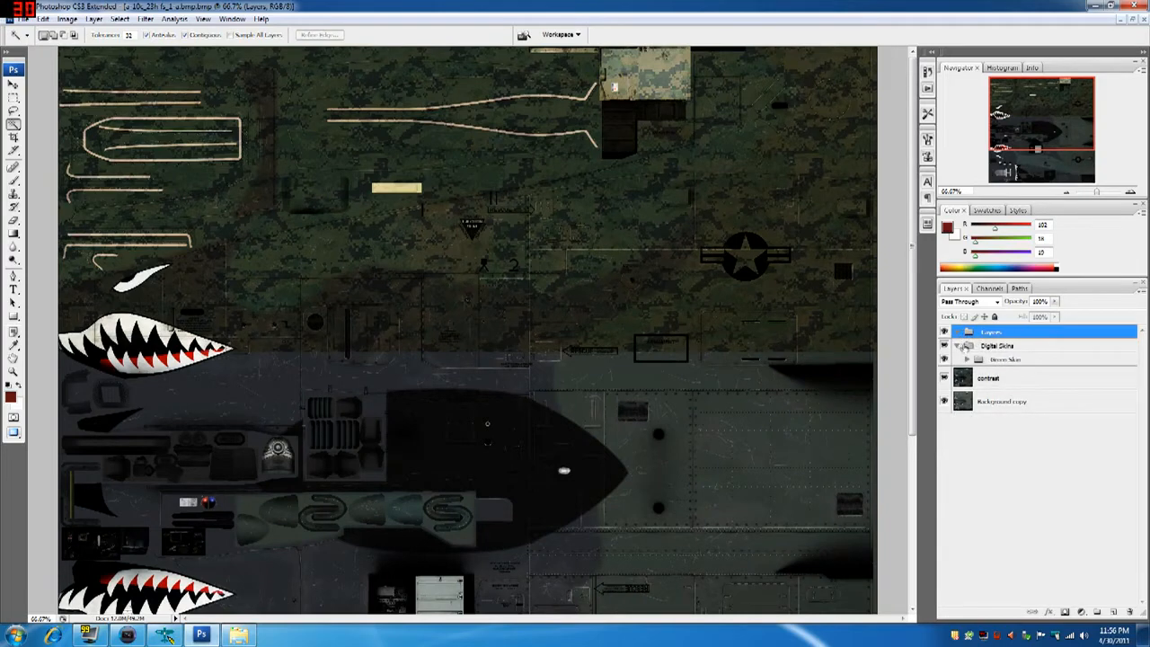
click(958, 346)
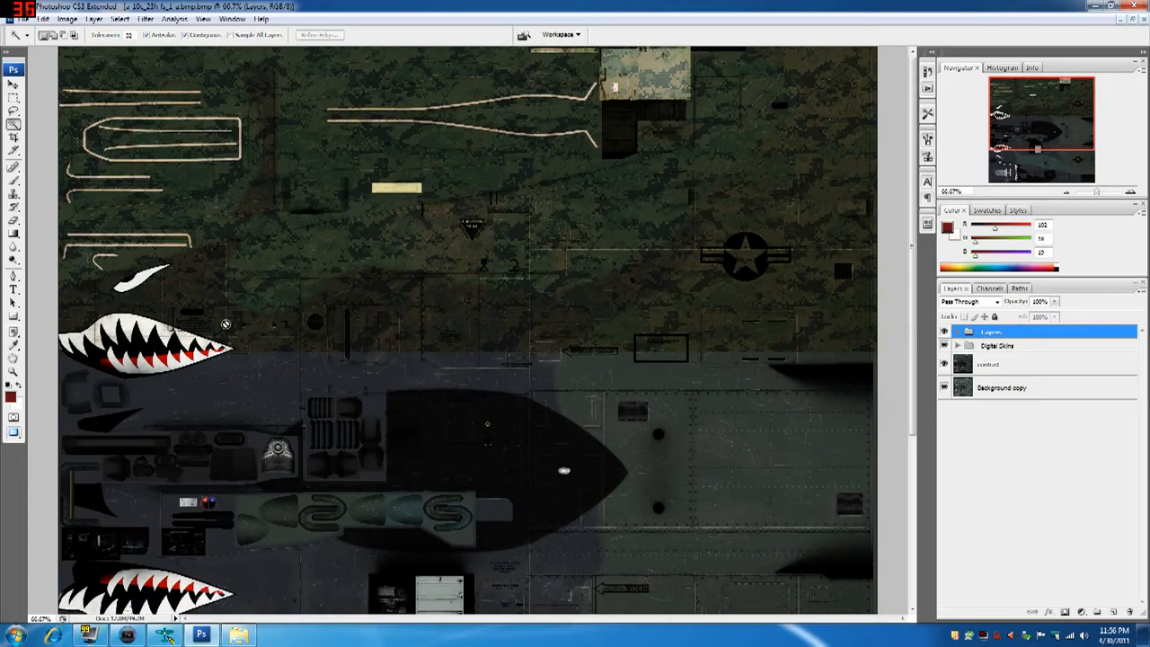
scroll(157, 292, down, 1)
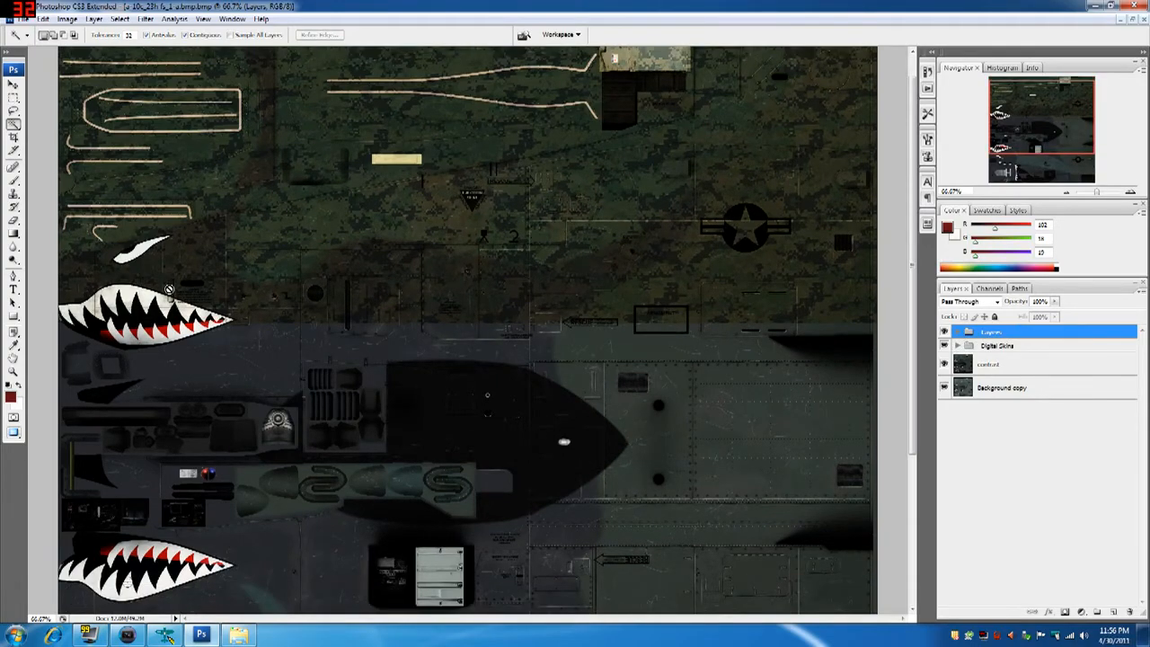
scroll(168, 290, down, 8)
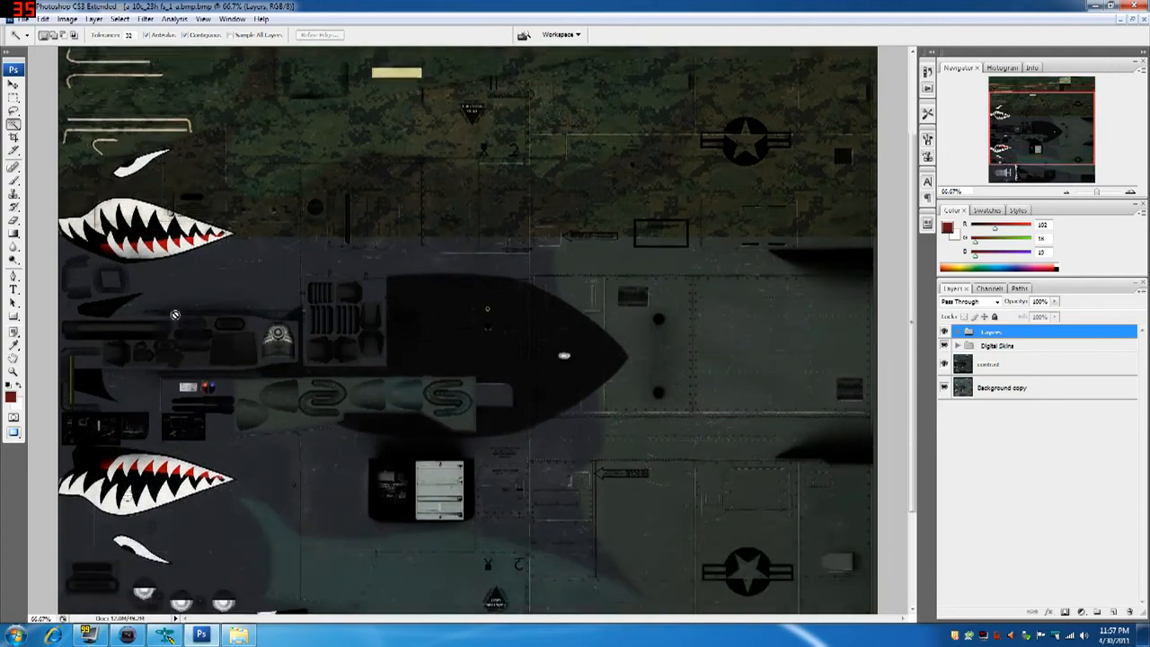
scroll(184, 353, up, 5)
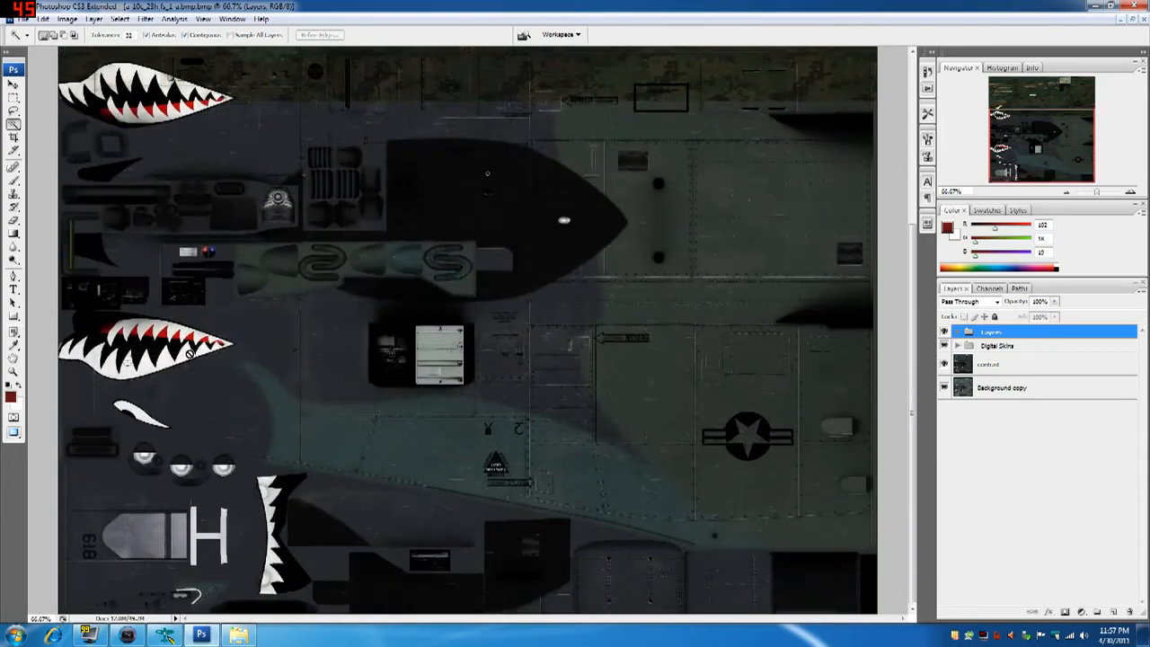
scroll(189, 352, up, 4)
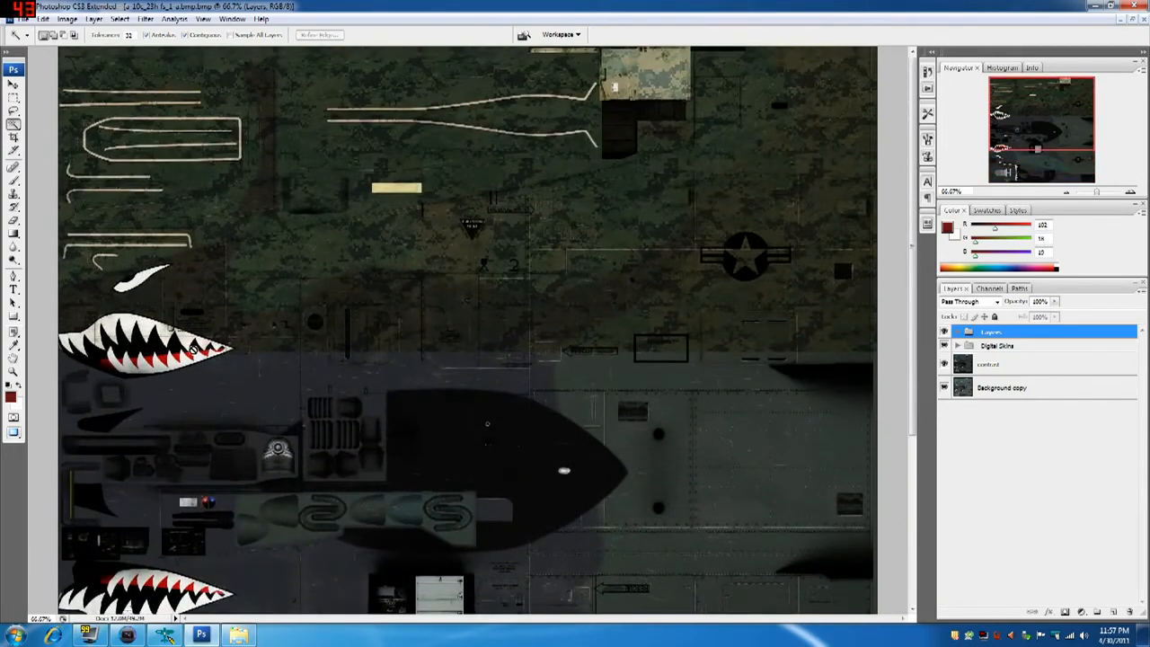
Step: Save the layered texture to the Desktop as a Photoshop PSD file named greena
click(20, 19)
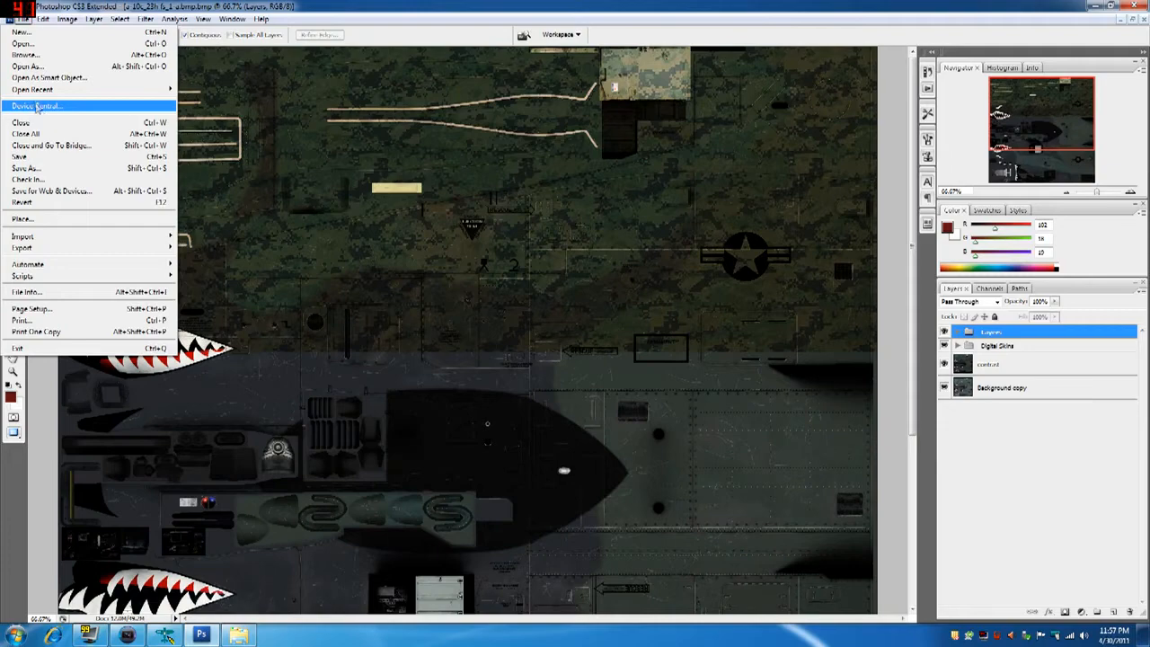
click(27, 168)
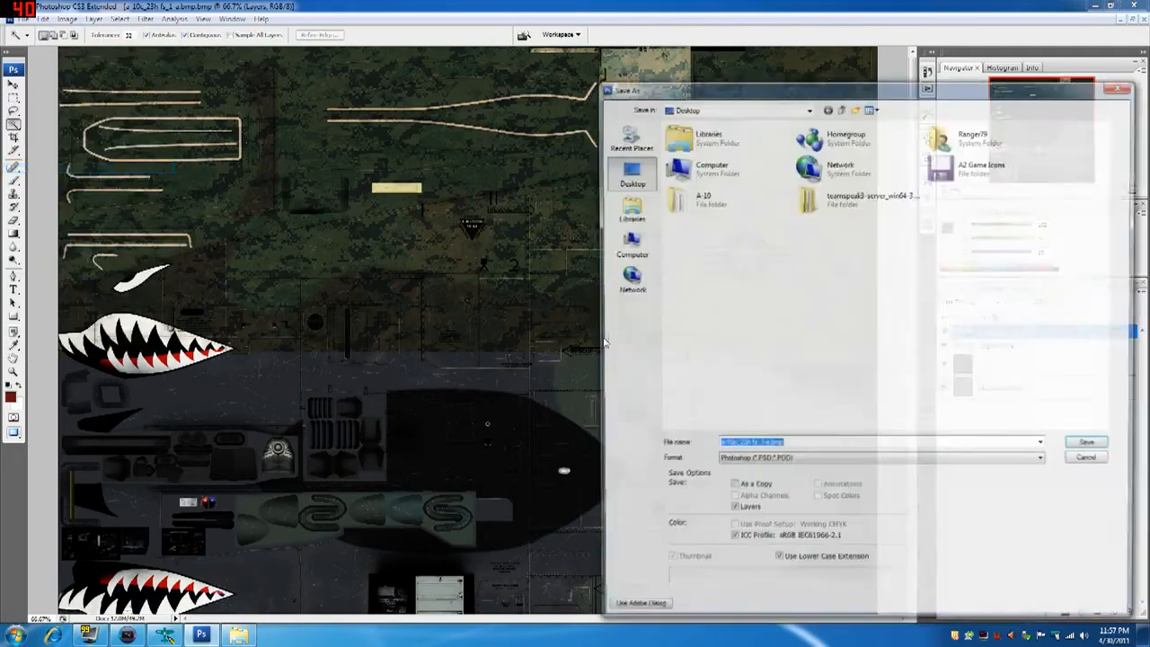
click(789, 445)
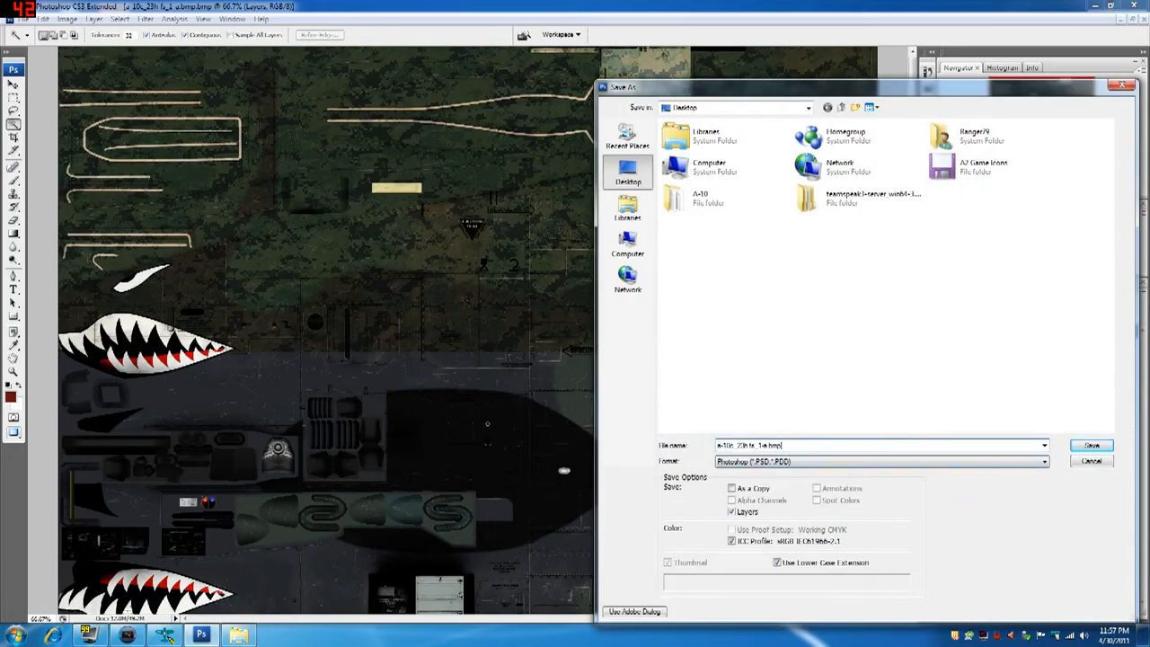
drag(765, 445, 716, 437)
text(greek)
click(1092, 446)
click(715, 231)
Step: Save a copy of the texture to the Desktop in BMP format with the file name greena.bmp
click(21, 19)
click(36, 169)
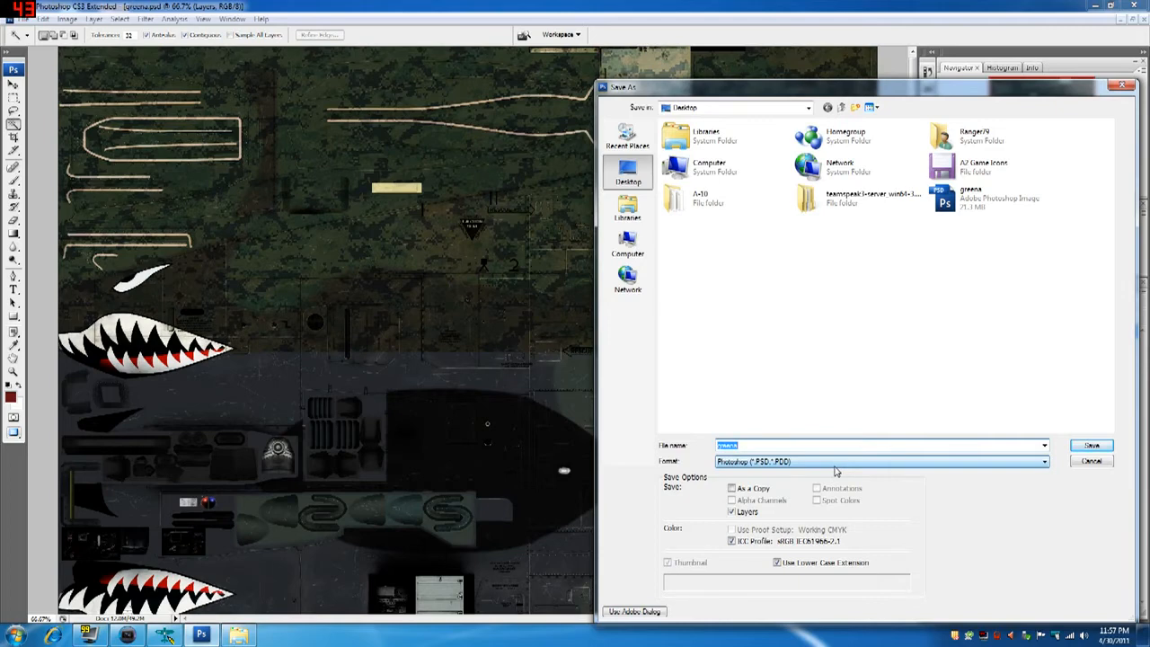
click(835, 462)
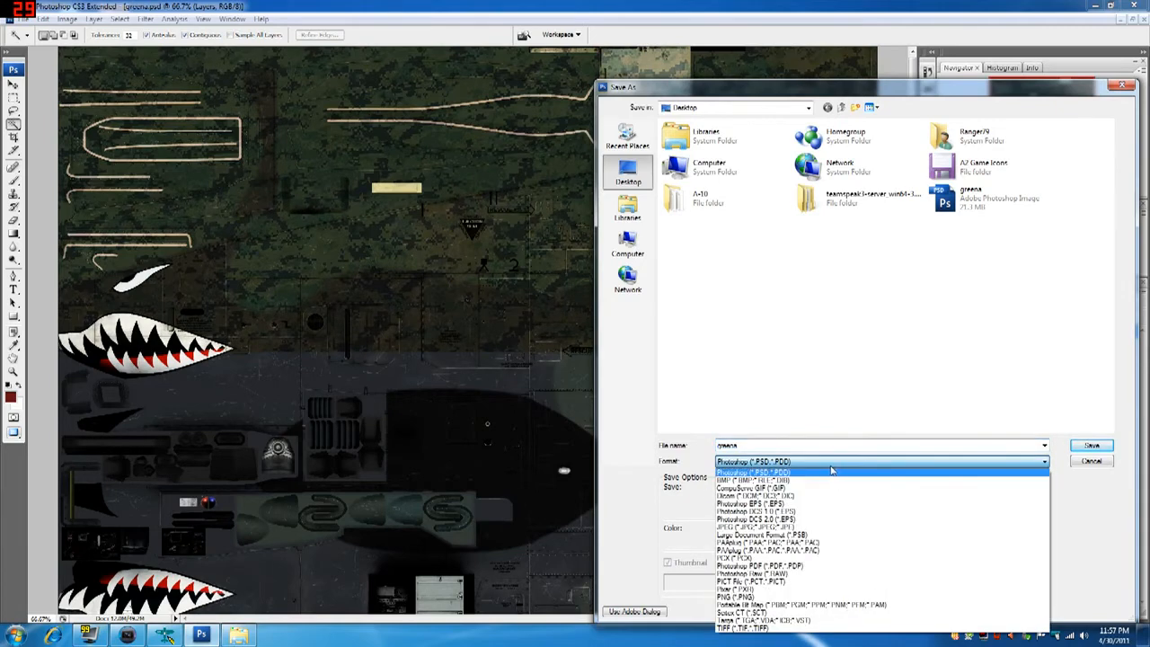
click(770, 480)
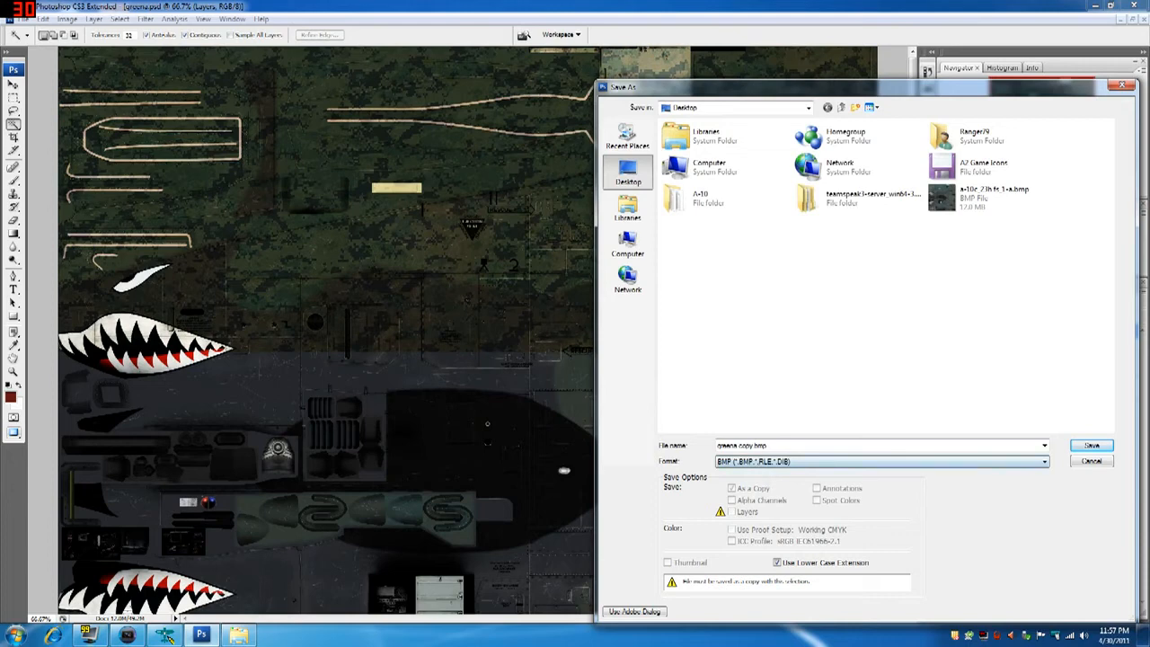
drag(754, 446, 737, 446)
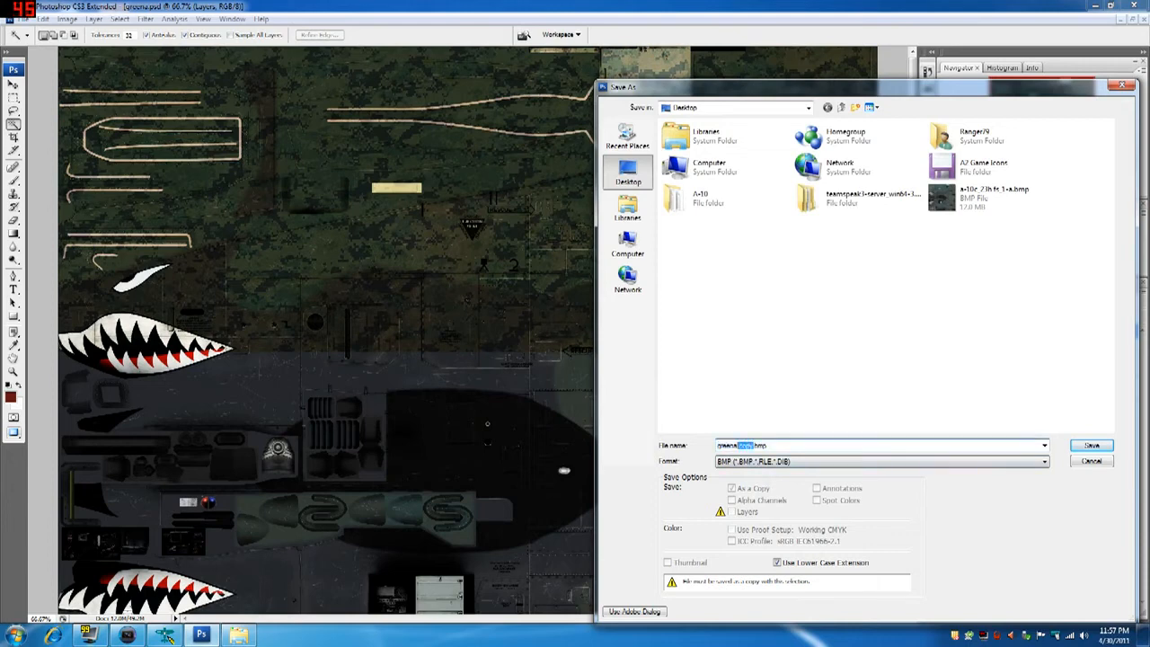
key(BackSpace)
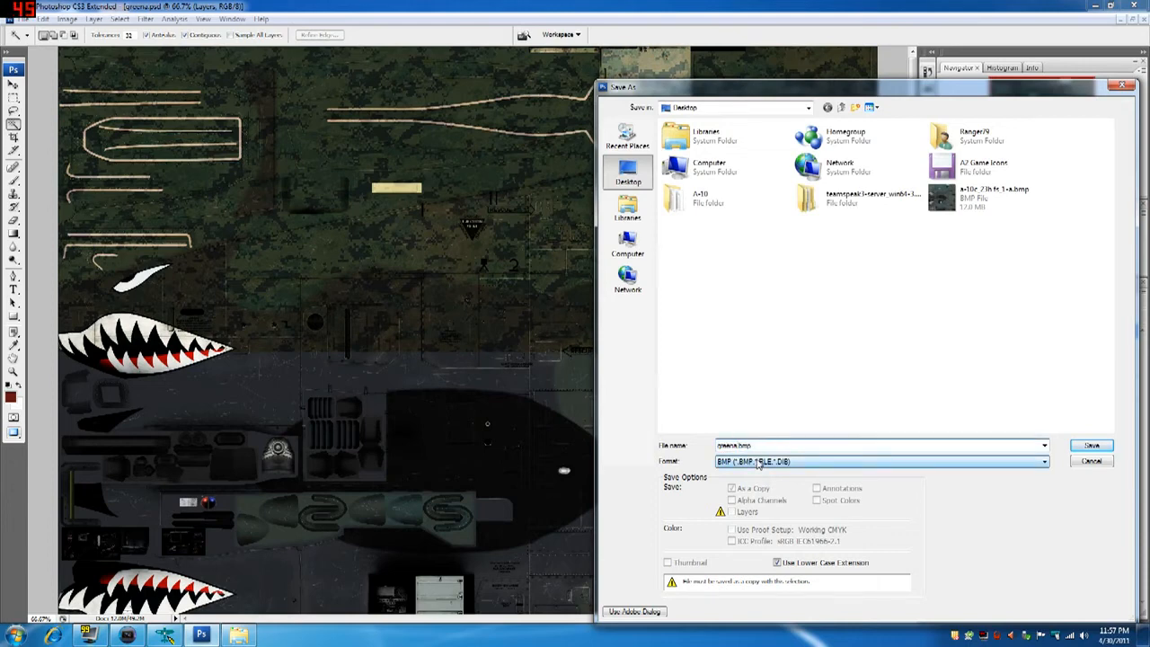
click(1091, 447)
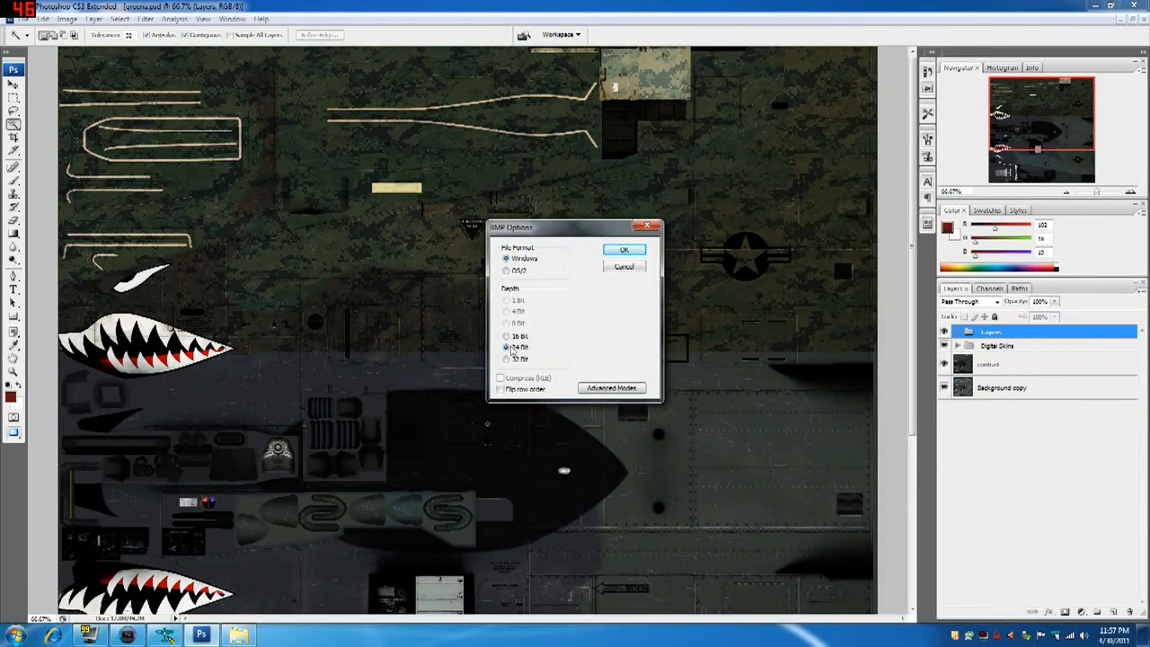
Step: Set the bitmap's advanced mode to 24 bit R8 G8 B8 and write the BMP file
click(606, 392)
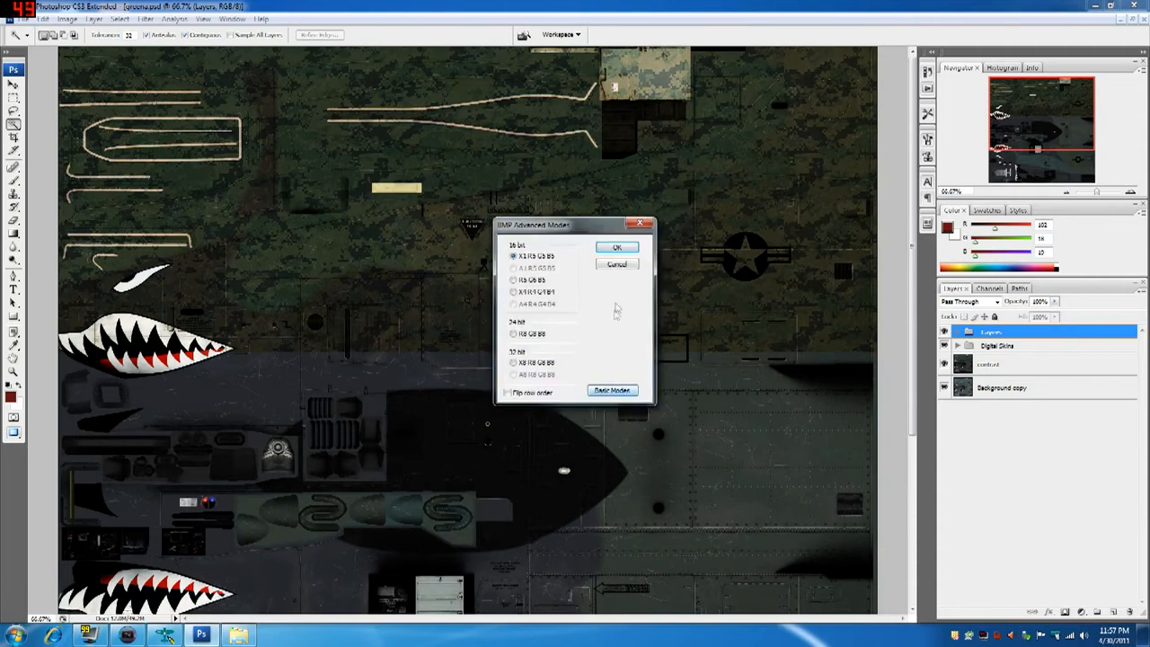
click(514, 334)
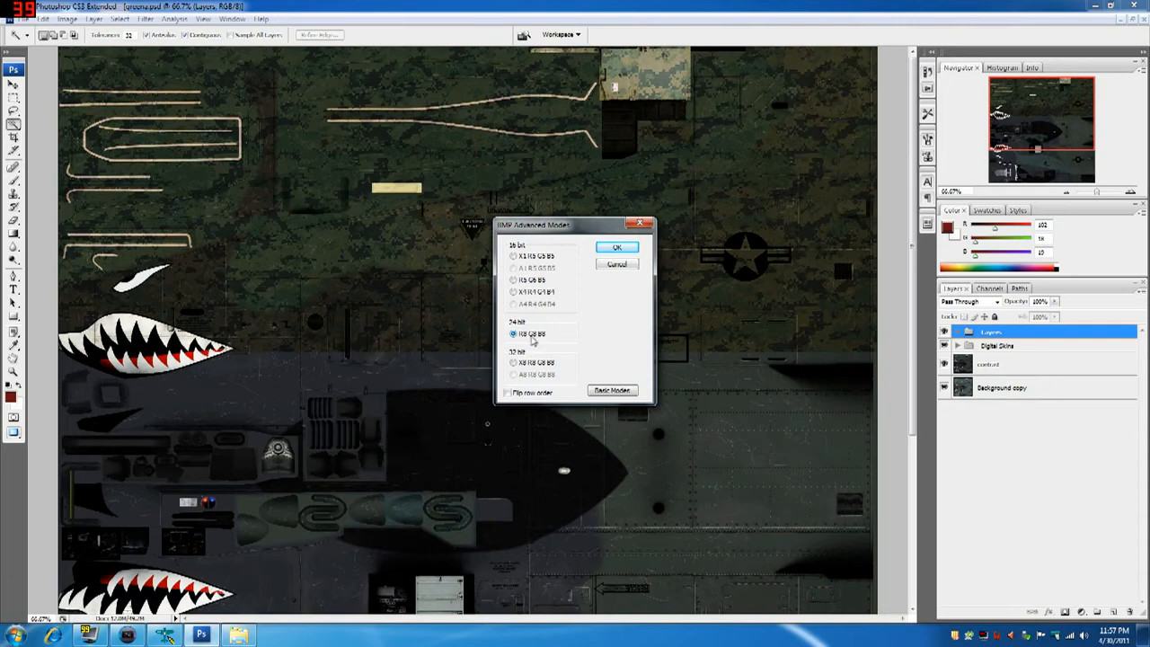
click(618, 249)
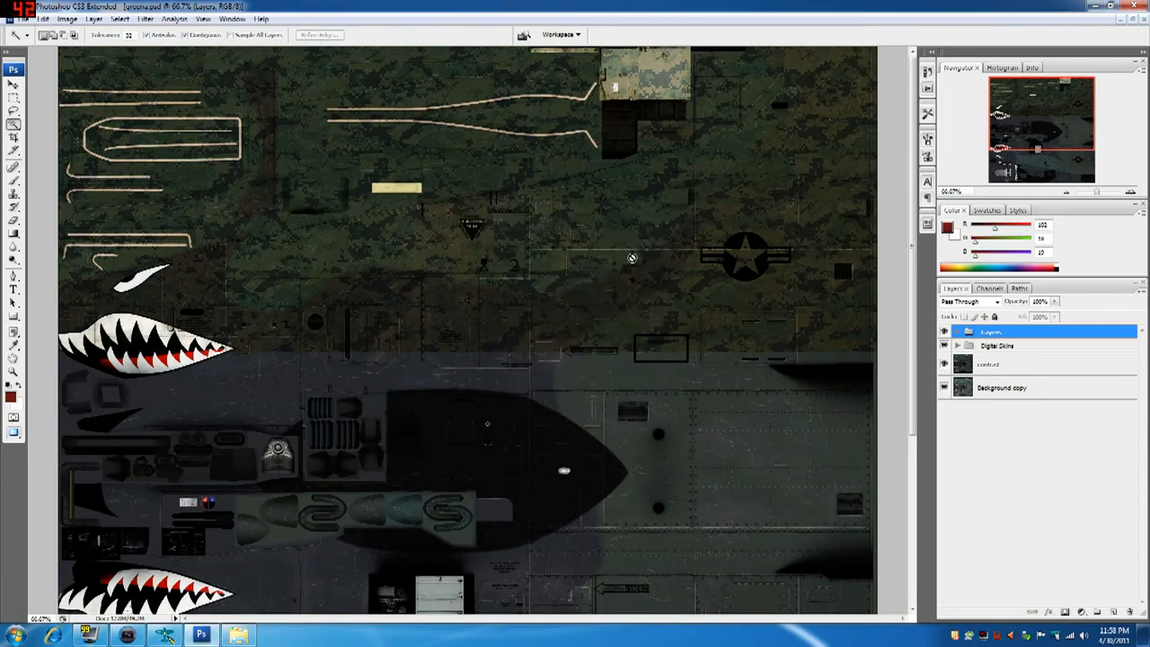
Step: Close Photoshop, discarding the changes to the digital camouflage bandana image
click(1134, 6)
drag(619, 189, 660, 238)
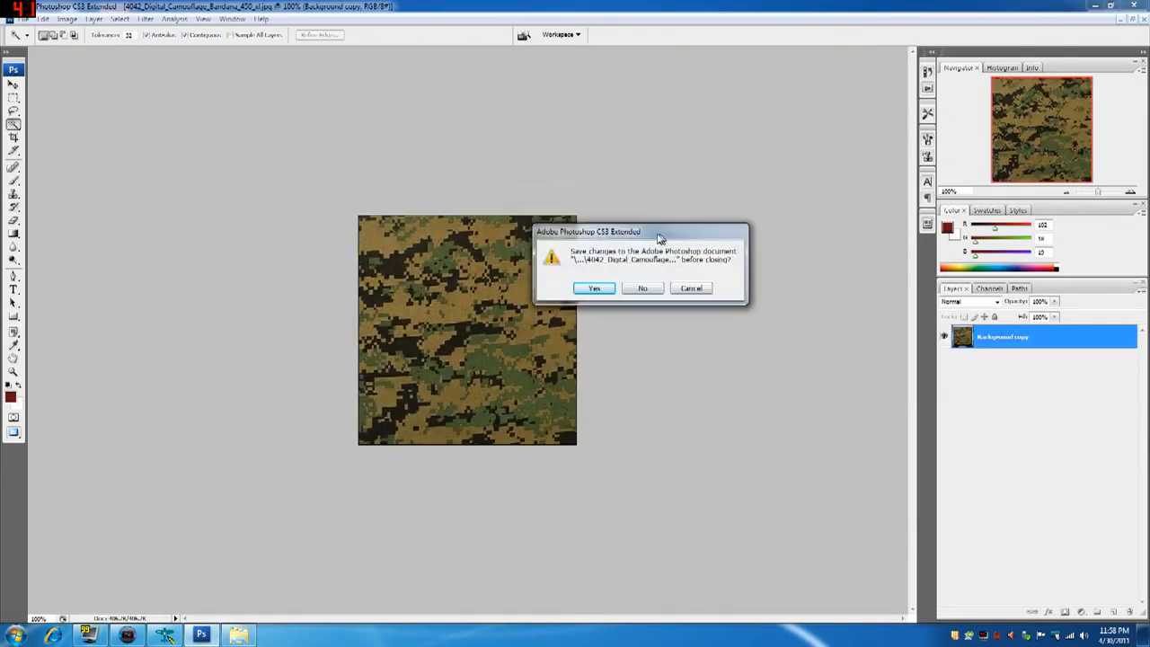
click(642, 288)
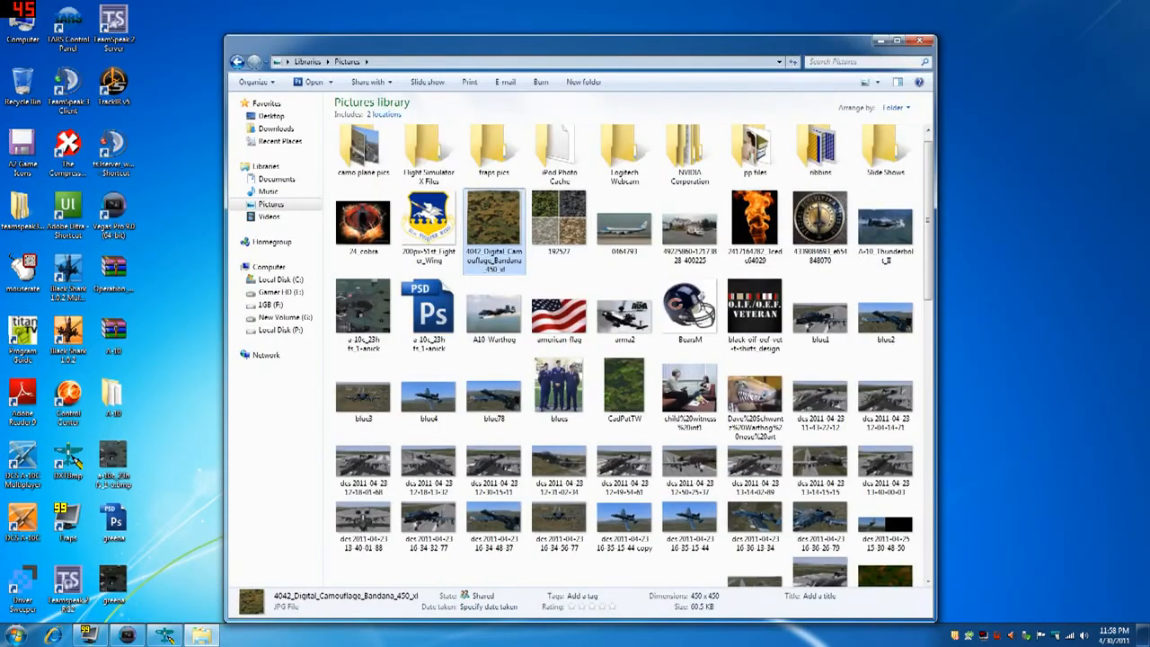
Step: Close the Pictures library and open the greena Extended Bitmap from the Desktop in DXTBmp
click(919, 41)
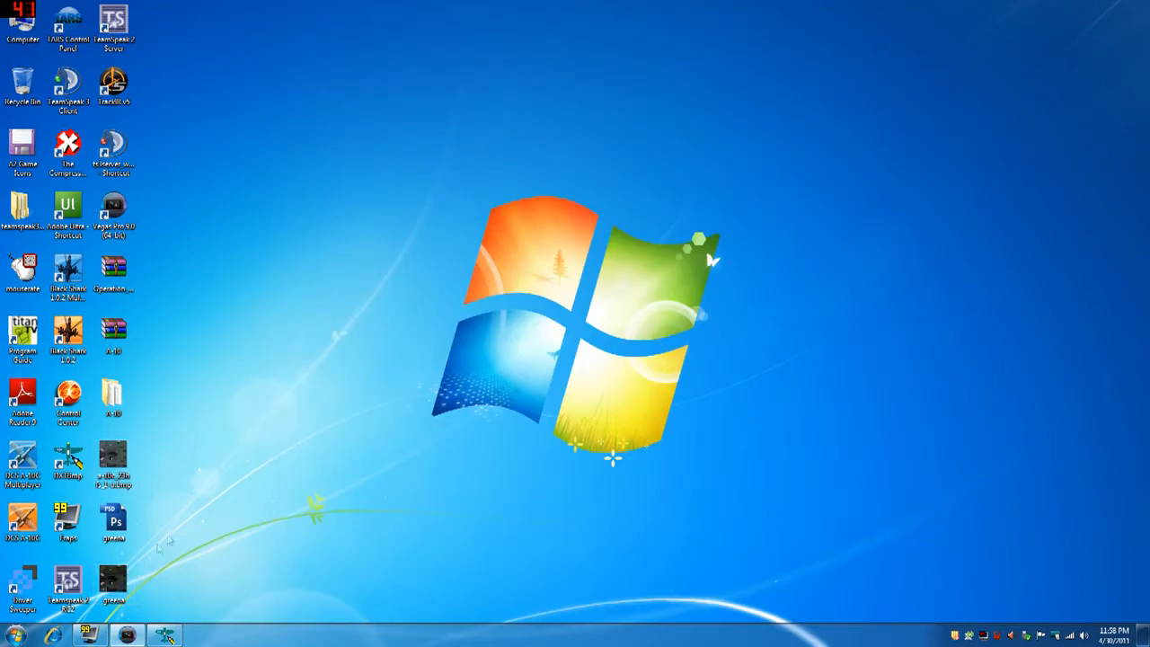
double_click(68, 456)
click(157, 32)
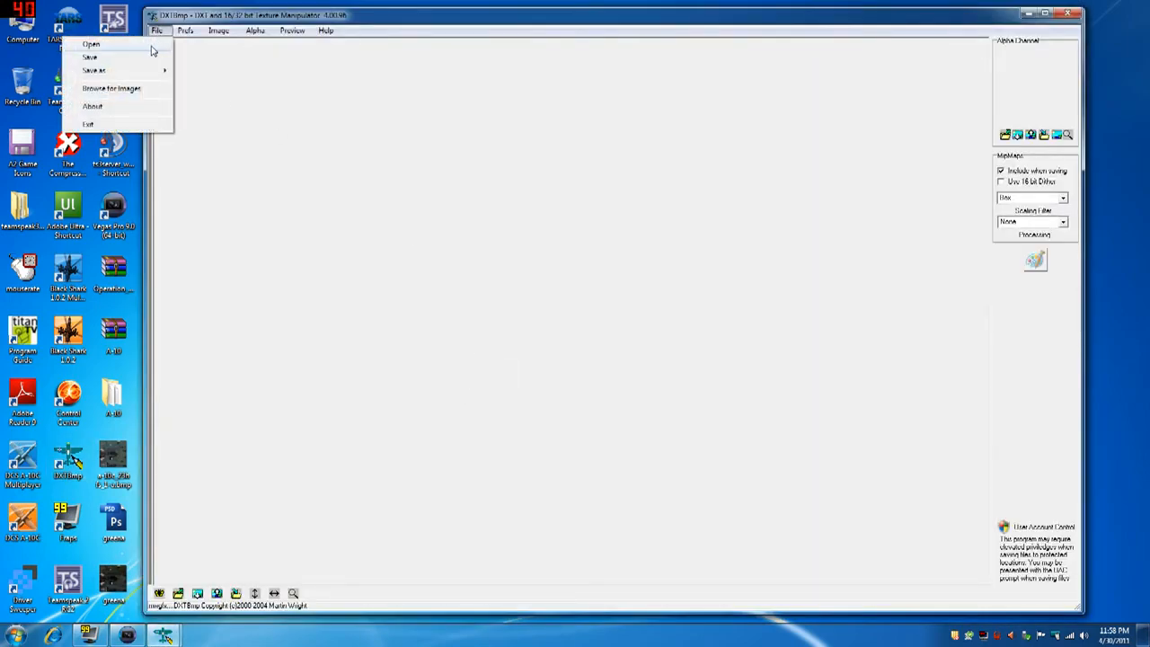
click(148, 45)
drag(692, 217, 696, 256)
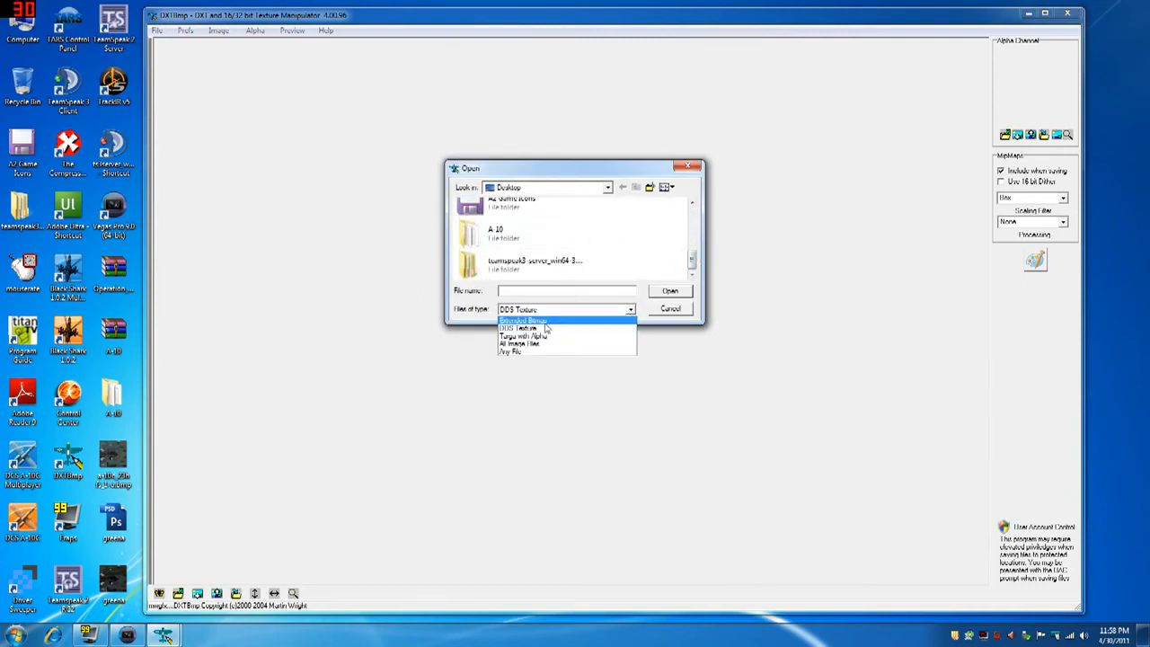
click(543, 322)
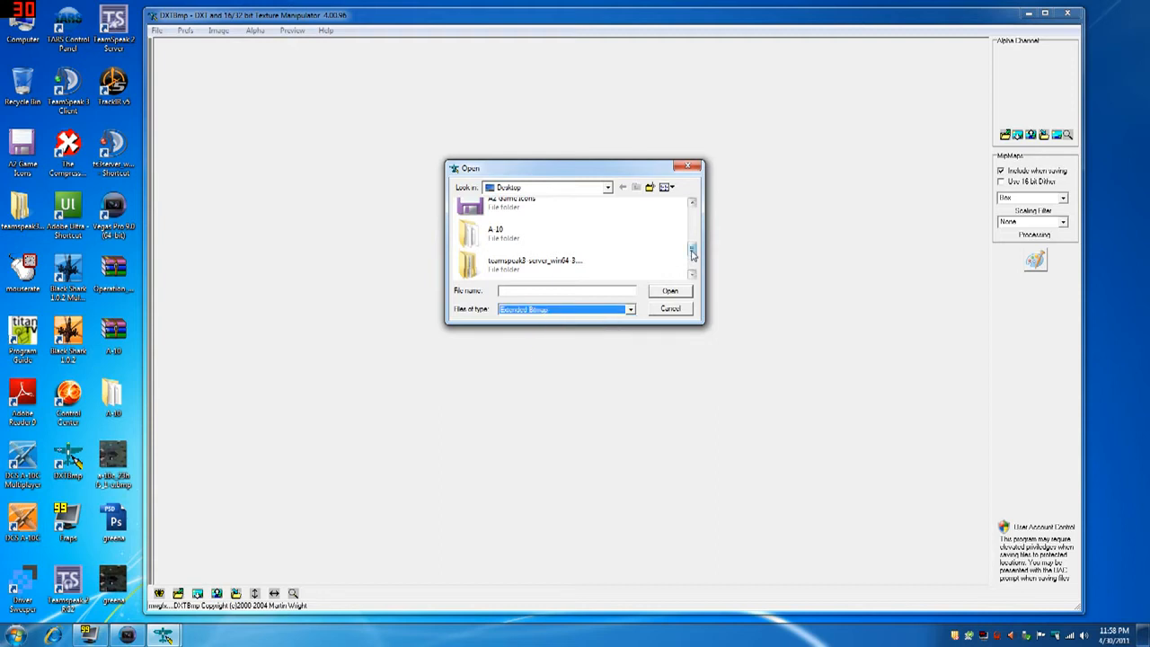
scroll(691, 262, down, 2)
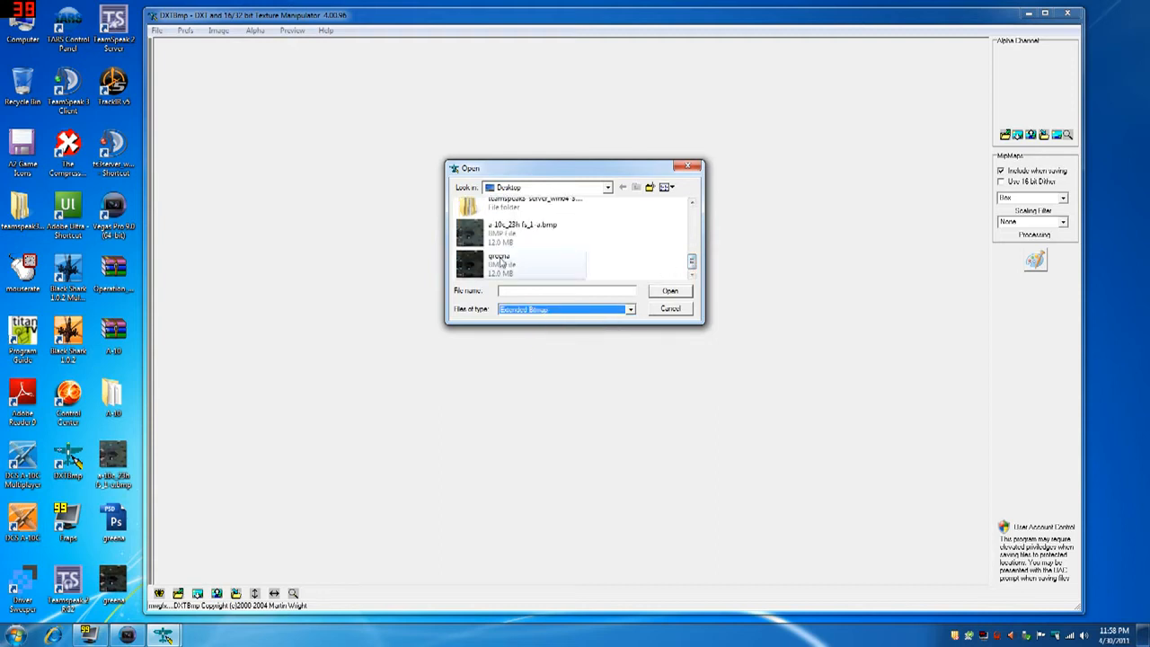
click(575, 266)
click(675, 293)
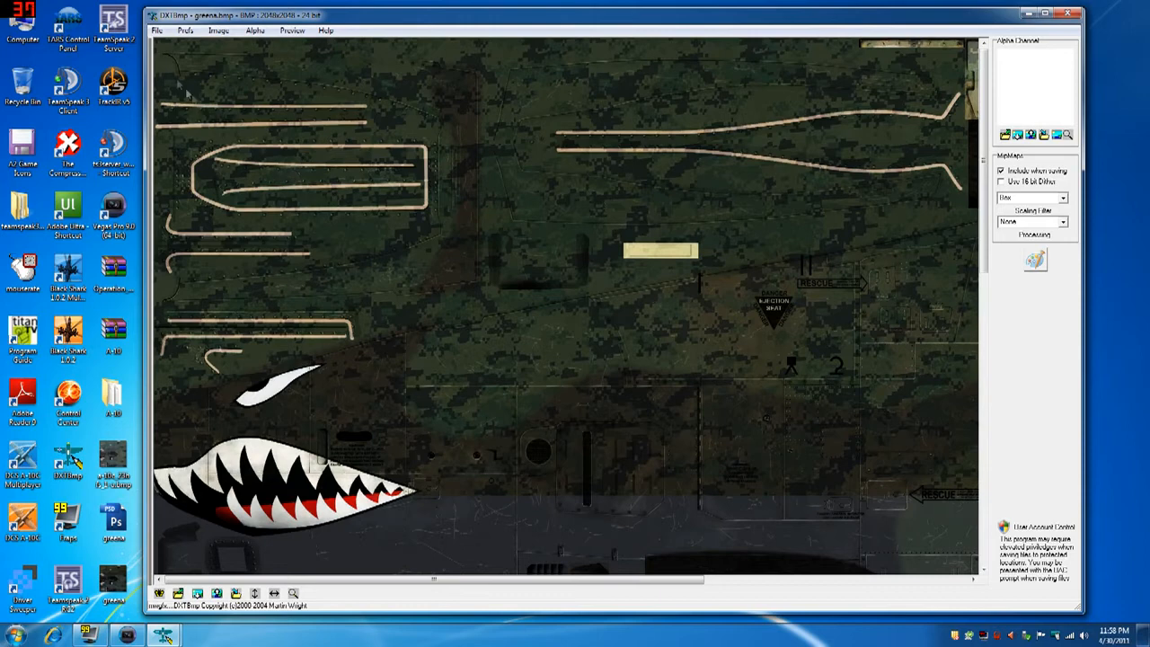
Step: Save the texture to the Desktop as a DDS DXT5 file named greena
click(156, 31)
mouse_move(154, 72)
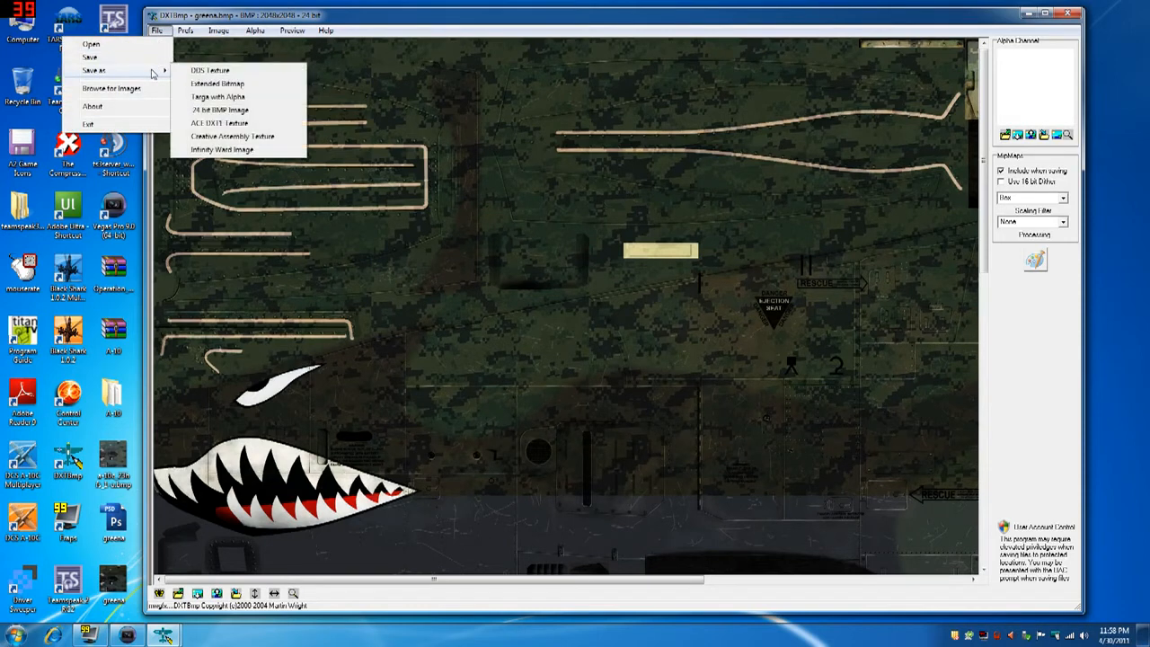
click(210, 72)
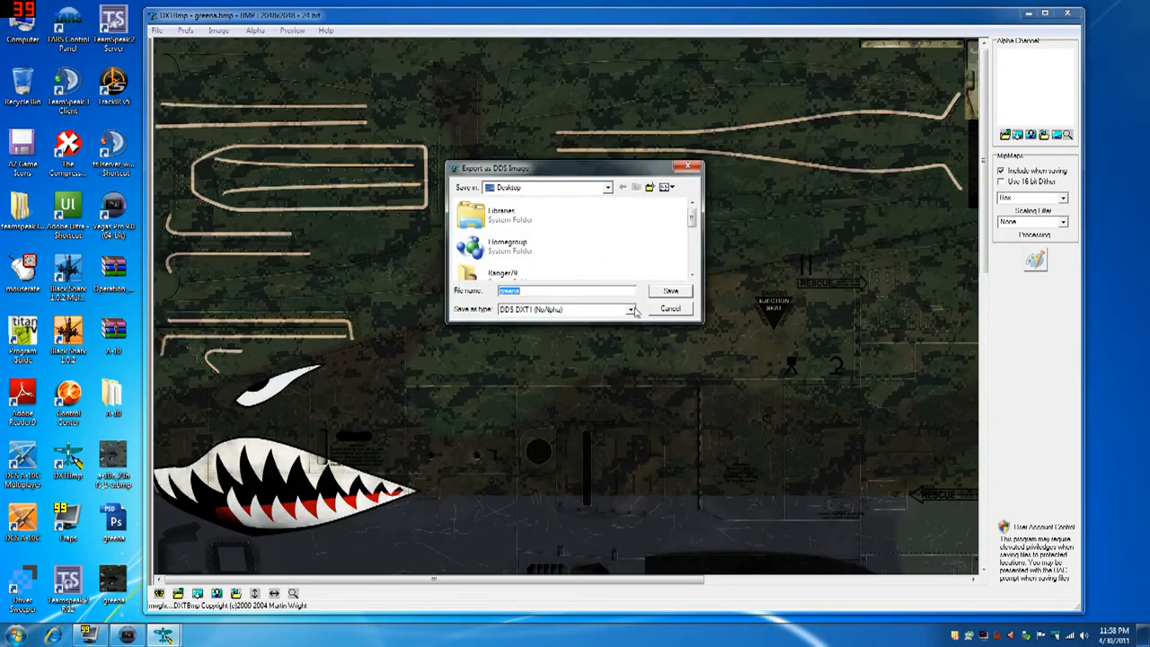
click(632, 309)
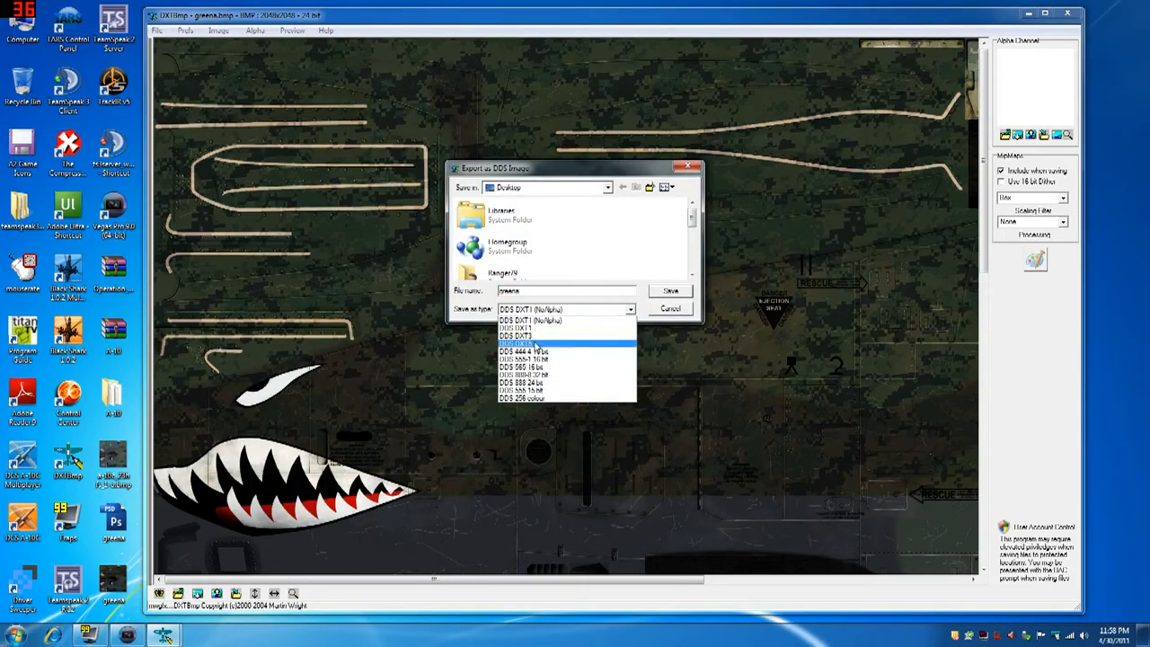
click(536, 344)
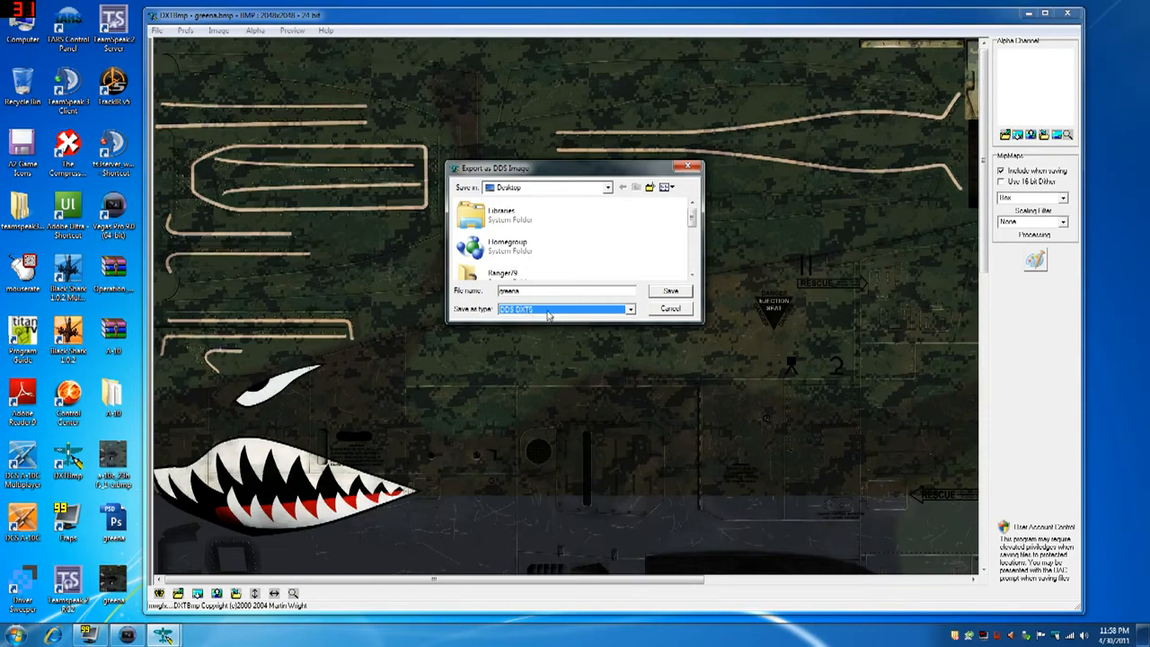
click(671, 292)
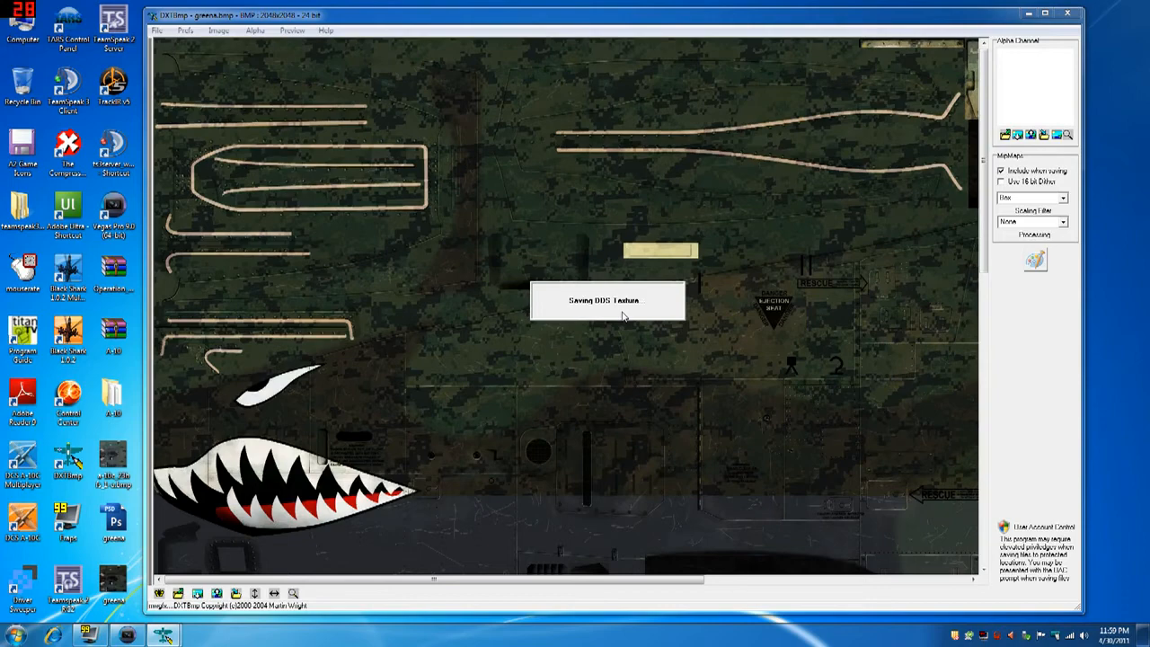
Step: Close DXTBmp and move the greena.dds file to an empty area of the desktop
click(1067, 13)
drag(156, 25, 674, 93)
mouse_move(112, 582)
mouse_down()
mouse_move(398, 211)
mouse_move(433, 86)
mouse_move(396, 191)
mouse_move(114, 582)
mouse_up()
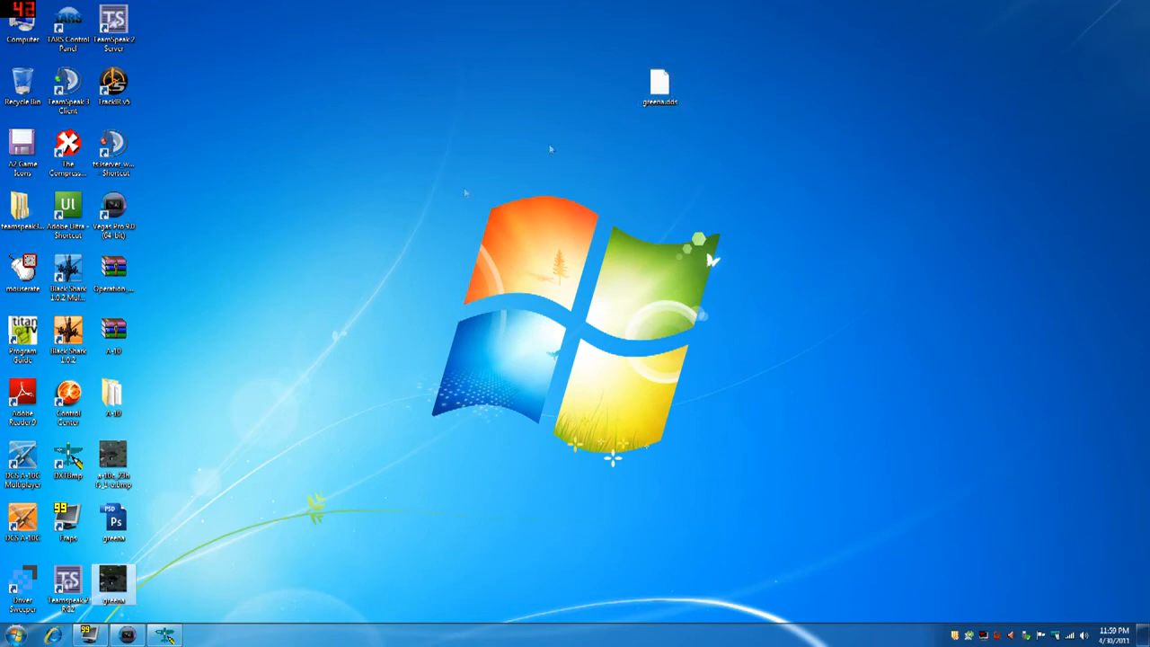
Step: Browse to Program Files\Eagle Dynamics\DCS A-10C\Bazar on the Gamer HD (E:) drive, keeping greena.dds uncovered on the desktop
key(super)
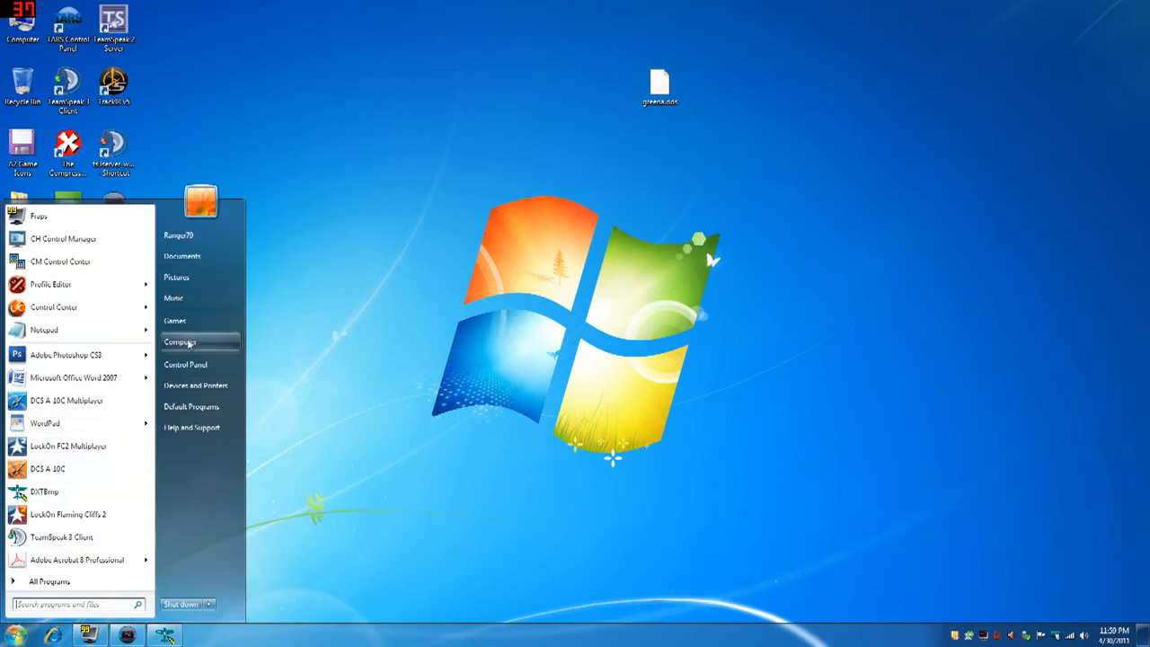
click(186, 342)
double_click(539, 126)
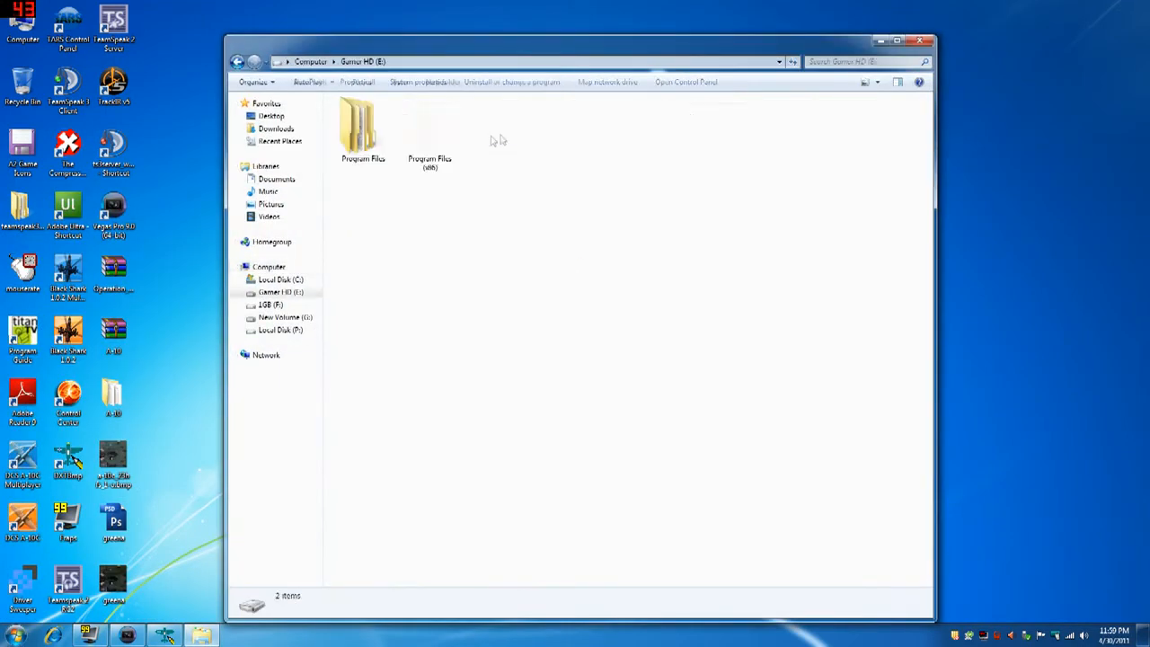
double_click(364, 131)
double_click(363, 119)
double_click(362, 118)
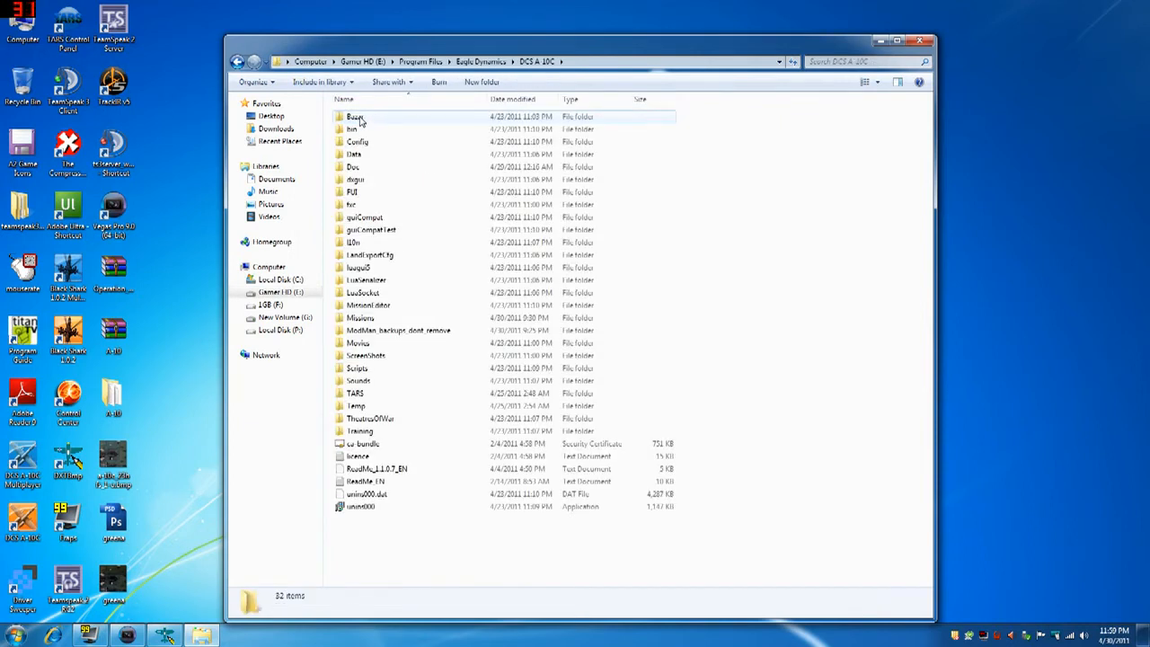
double_click(360, 121)
drag(421, 56, 476, 168)
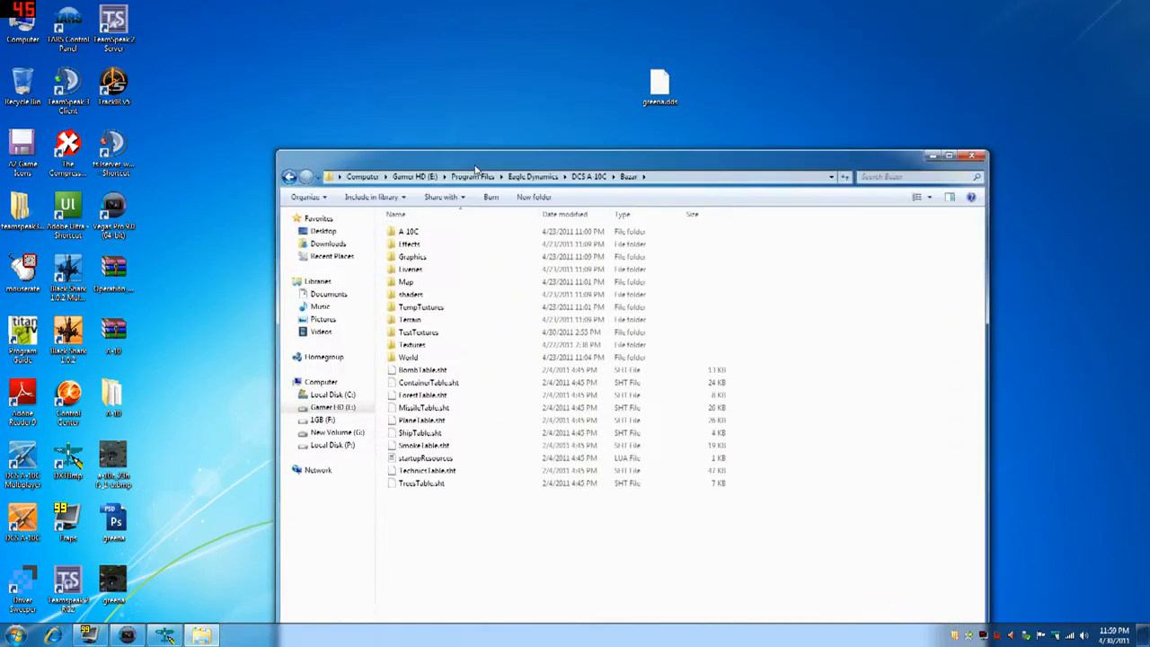
Step: Open the A-10C folder inside Liveries and look through its skin folders
double_click(414, 272)
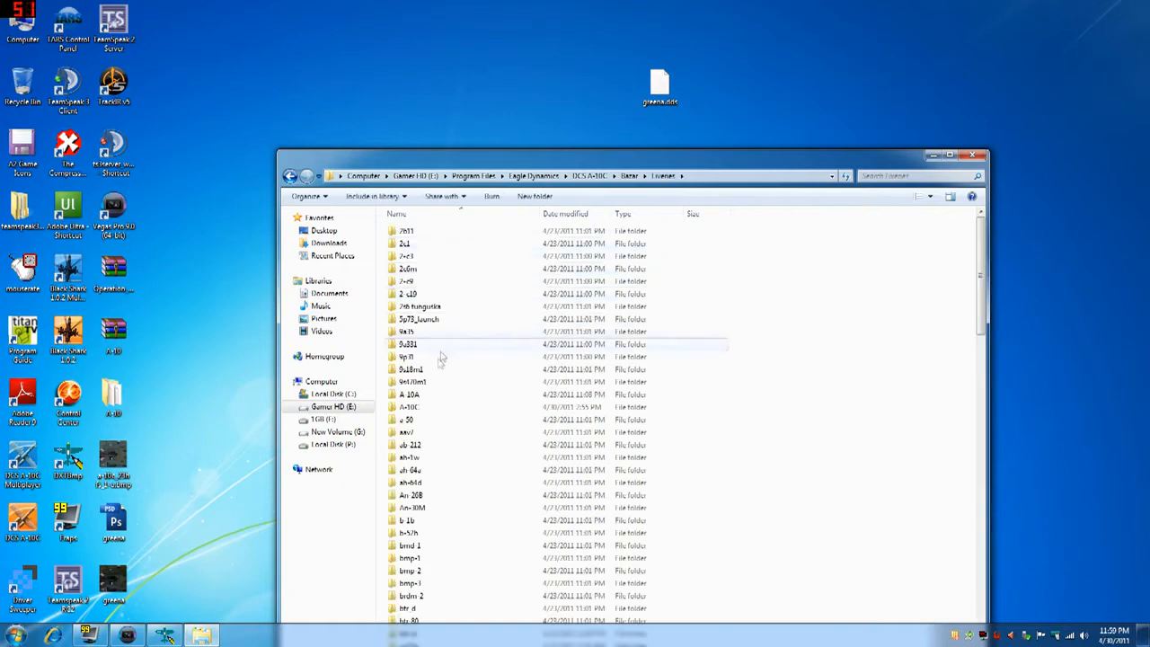
double_click(411, 408)
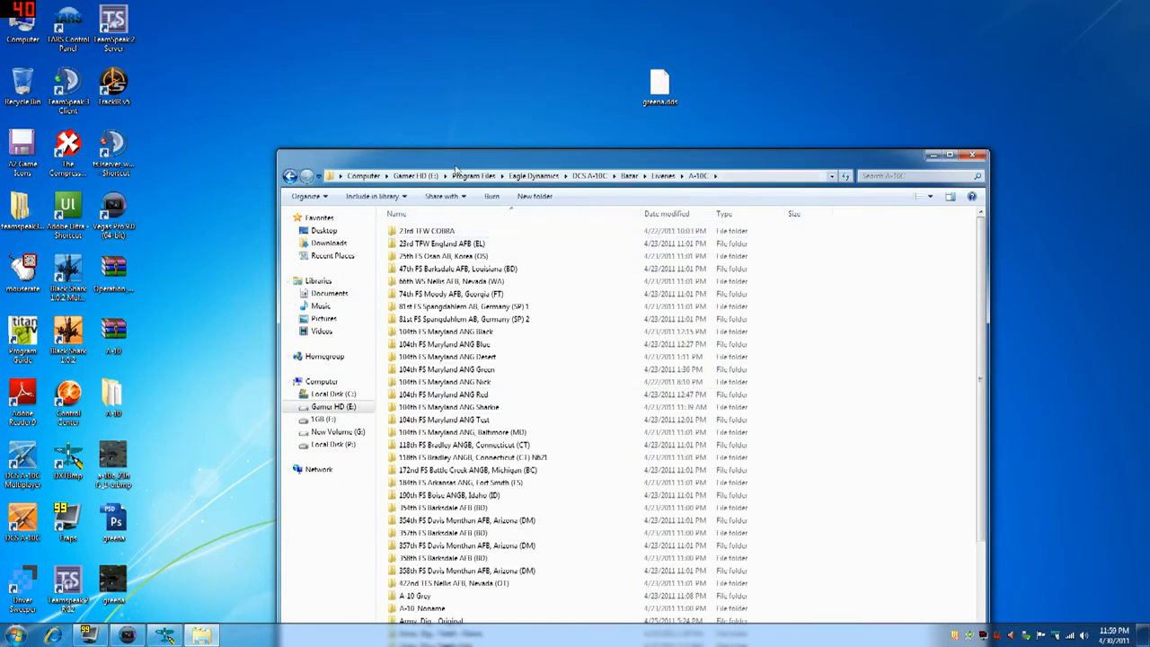
drag(454, 168, 454, 141)
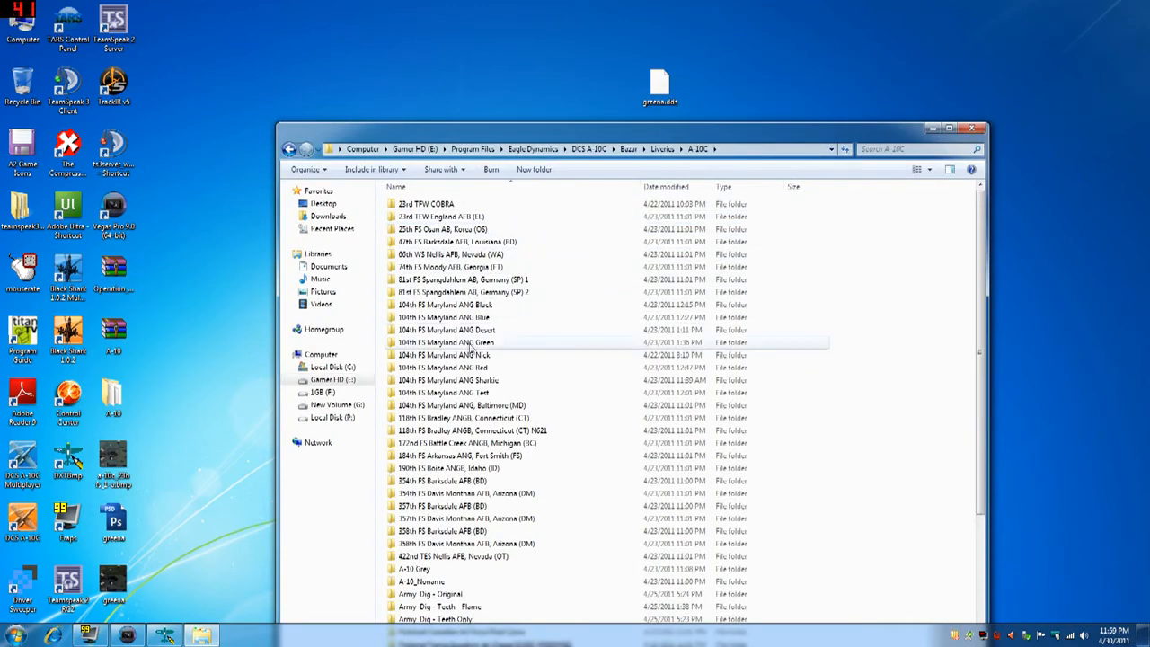
scroll(476, 339, down, 6)
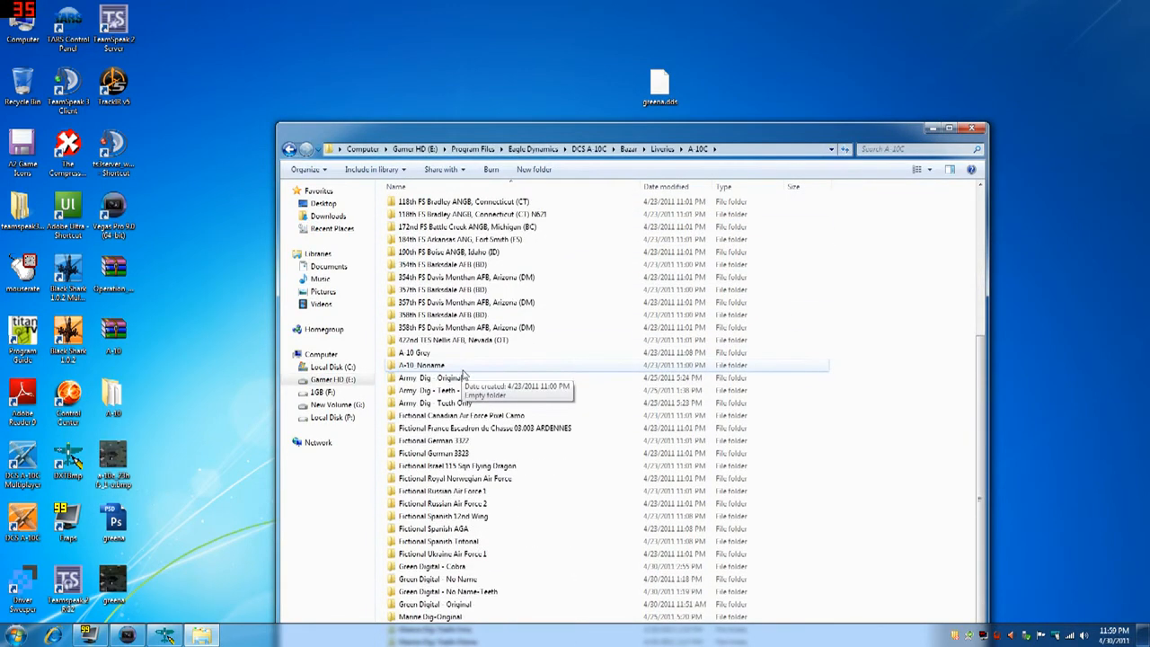
scroll(463, 374, up, 6)
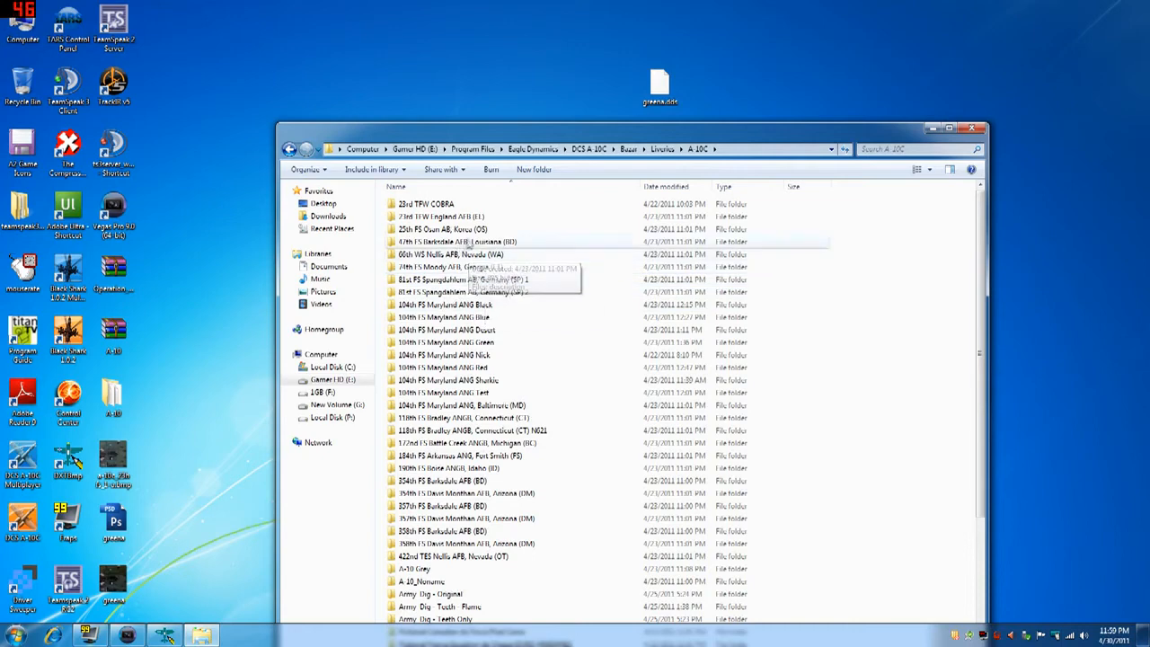
Step: Duplicate the 23rd TFW COBRA folder within the A-10C liveries folder
right_click(435, 205)
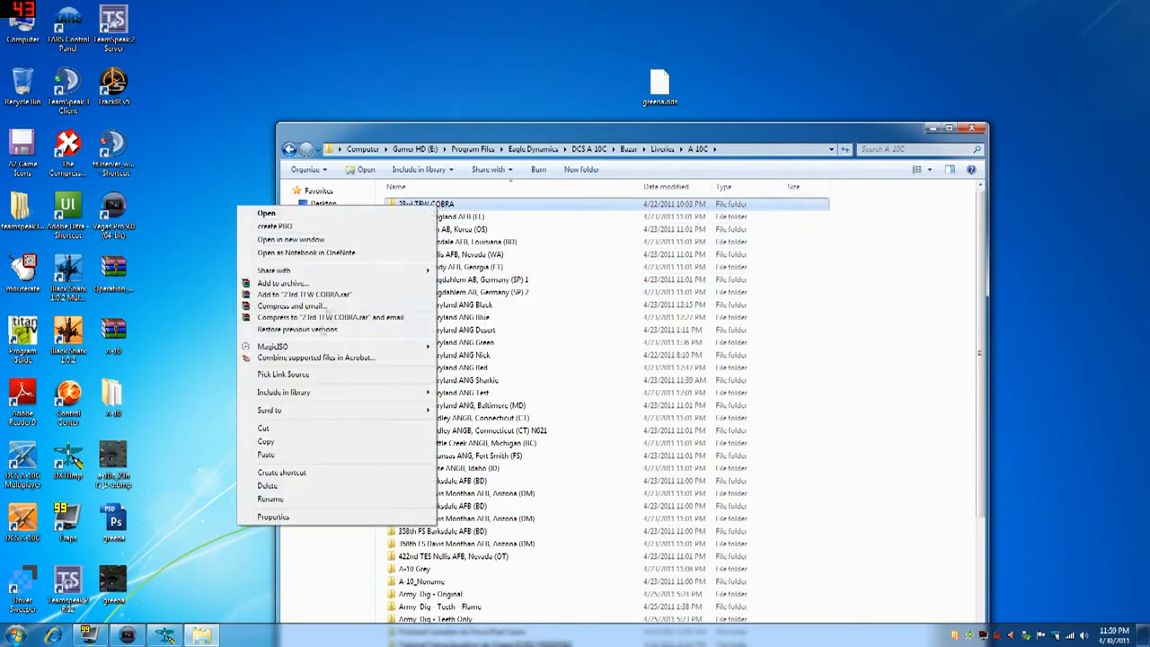
click(270, 441)
right_click(899, 298)
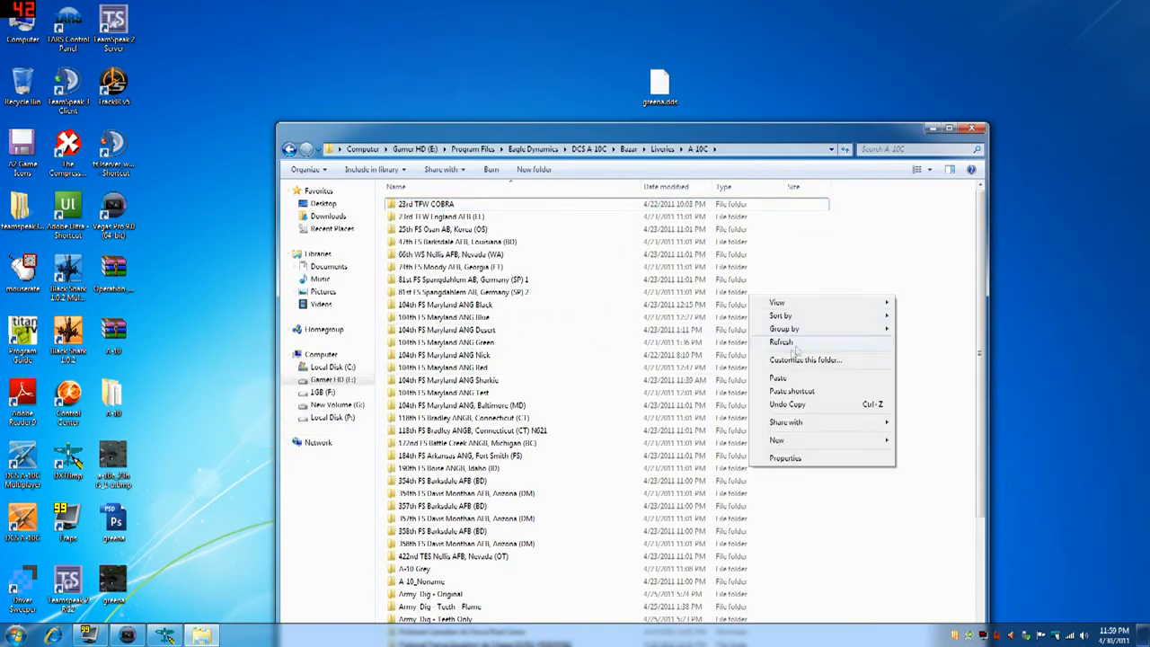
click(778, 377)
Step: Rename the copied COBRA folder as 23rd TEST SKIN
right_click(469, 218)
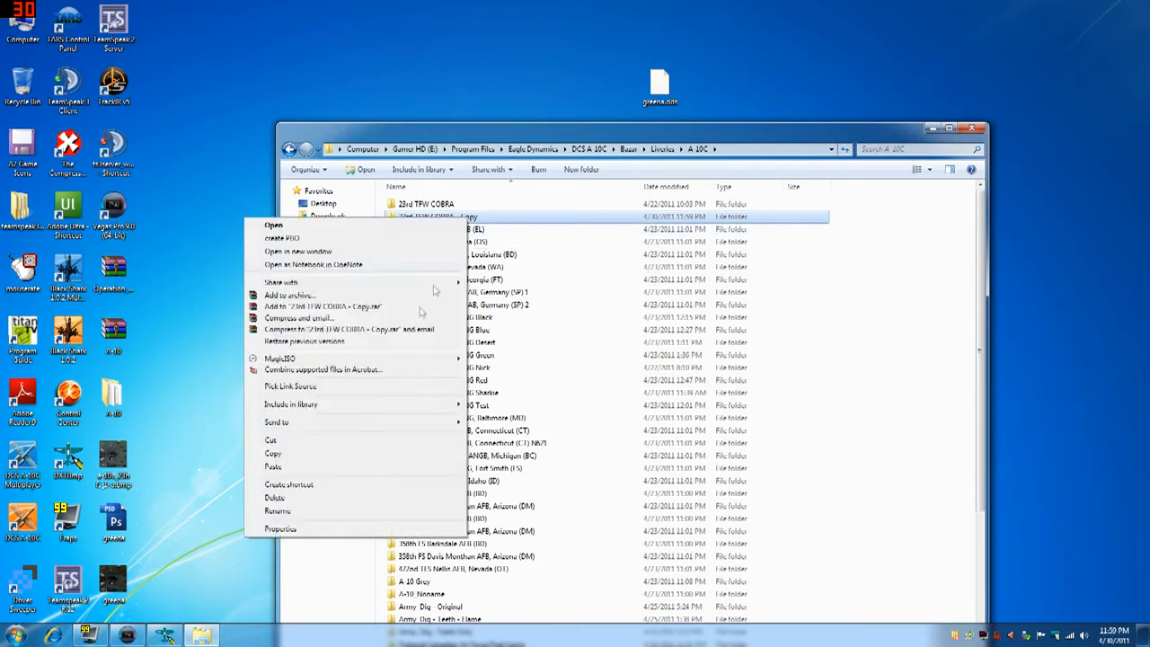
click(303, 511)
drag(480, 218, 415, 218)
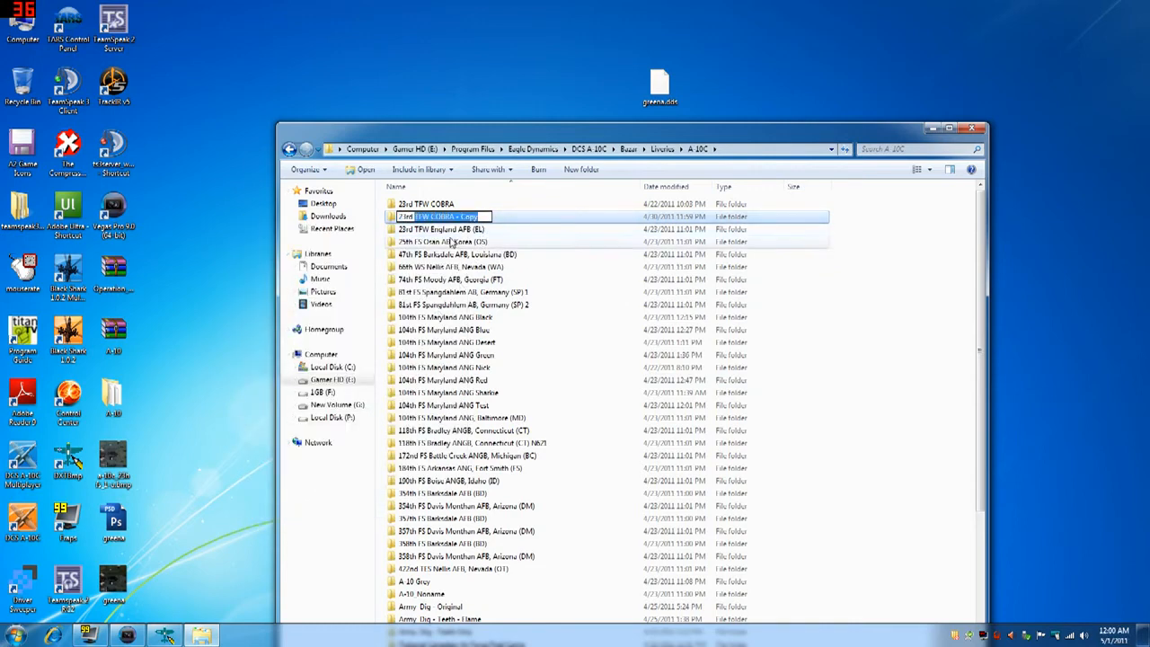
text(TEST SKIN)
key(Return)
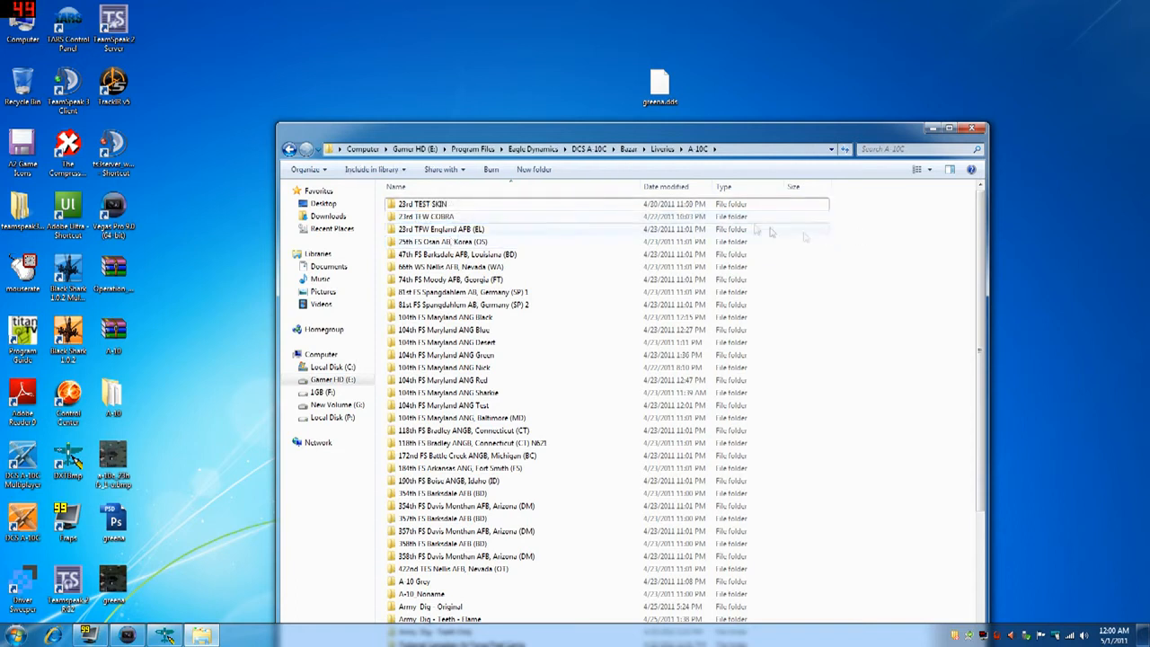
Step: Open the description.lua file of the 23rd TEST SKIN folder in Notepad++
double_click(423, 205)
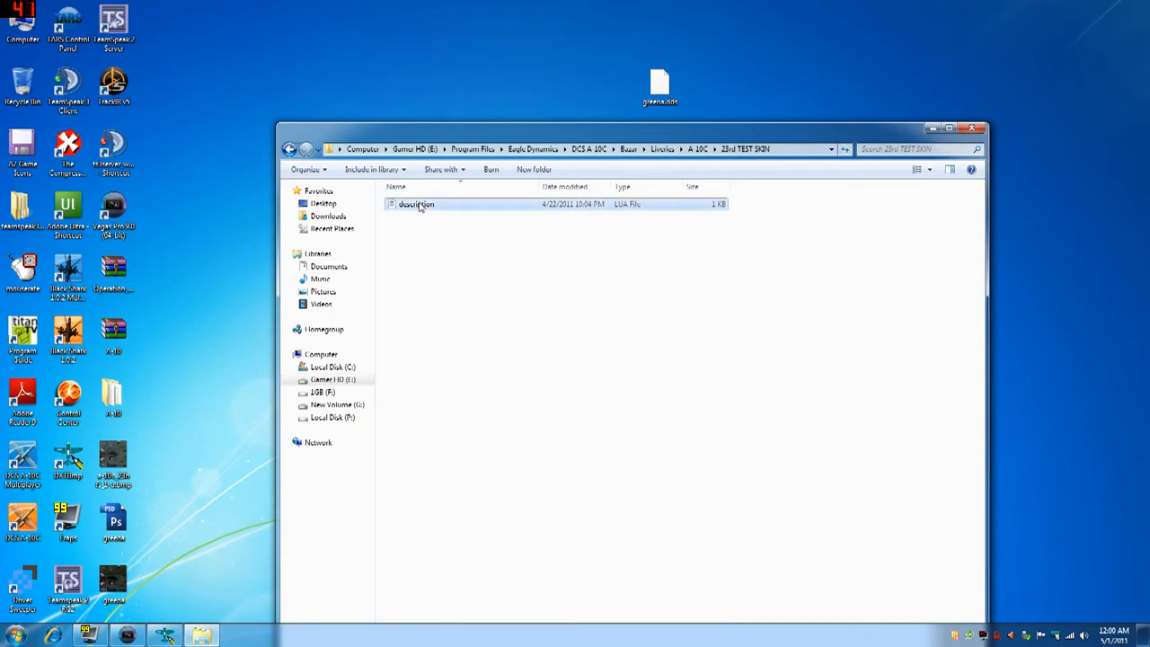
right_click(420, 206)
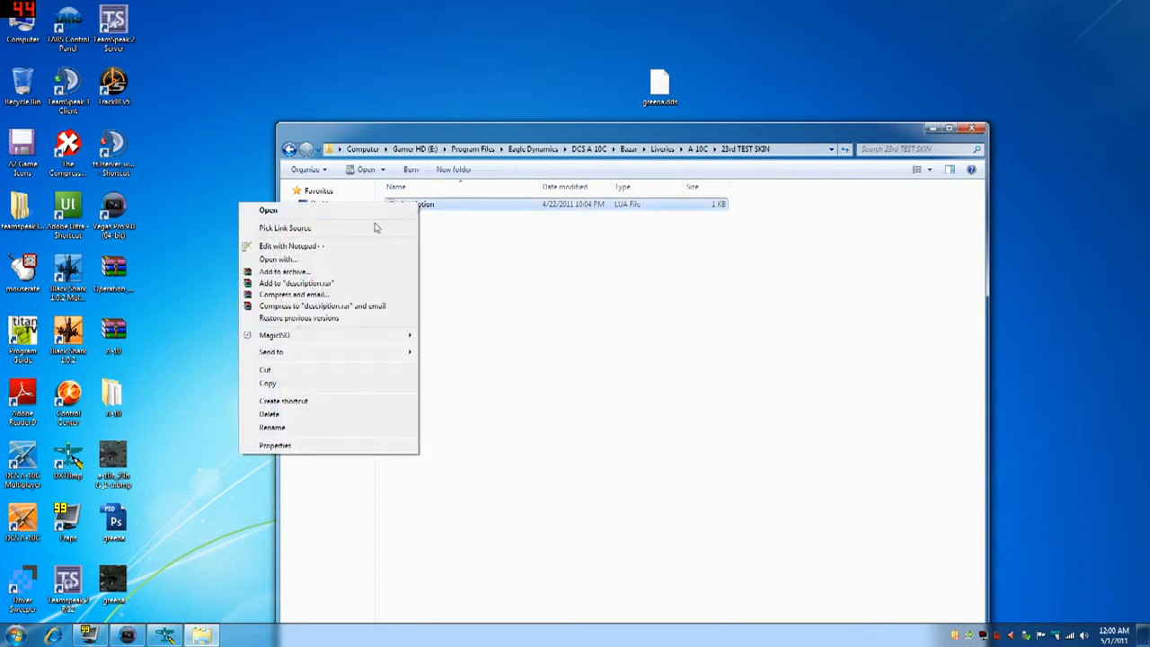
click(295, 247)
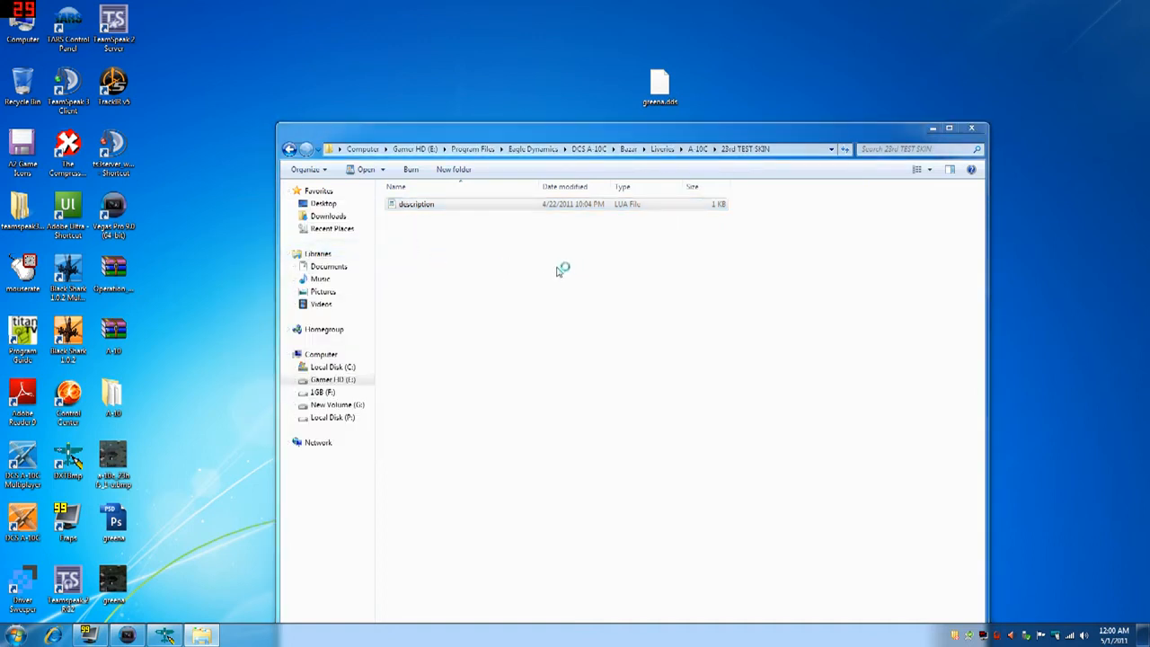
drag(734, 125, 566, 123)
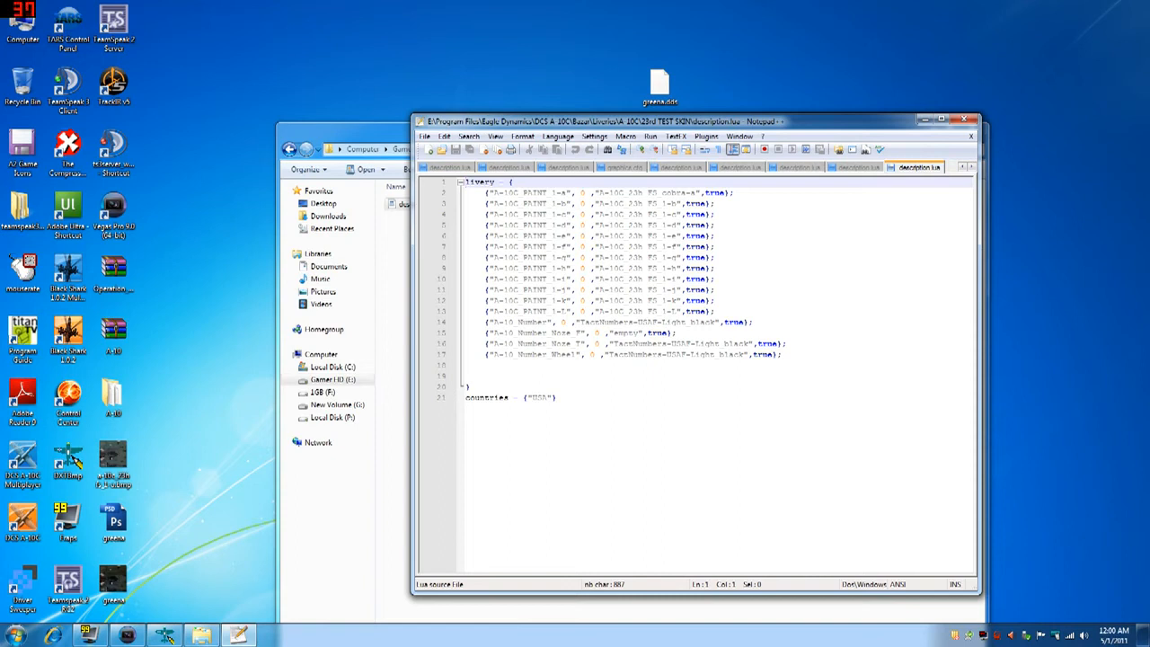
Step: Set the texture name of the A-10C PAINT 1-a entry to greena, then save description.lua and close Notepad++
drag(599, 193, 697, 192)
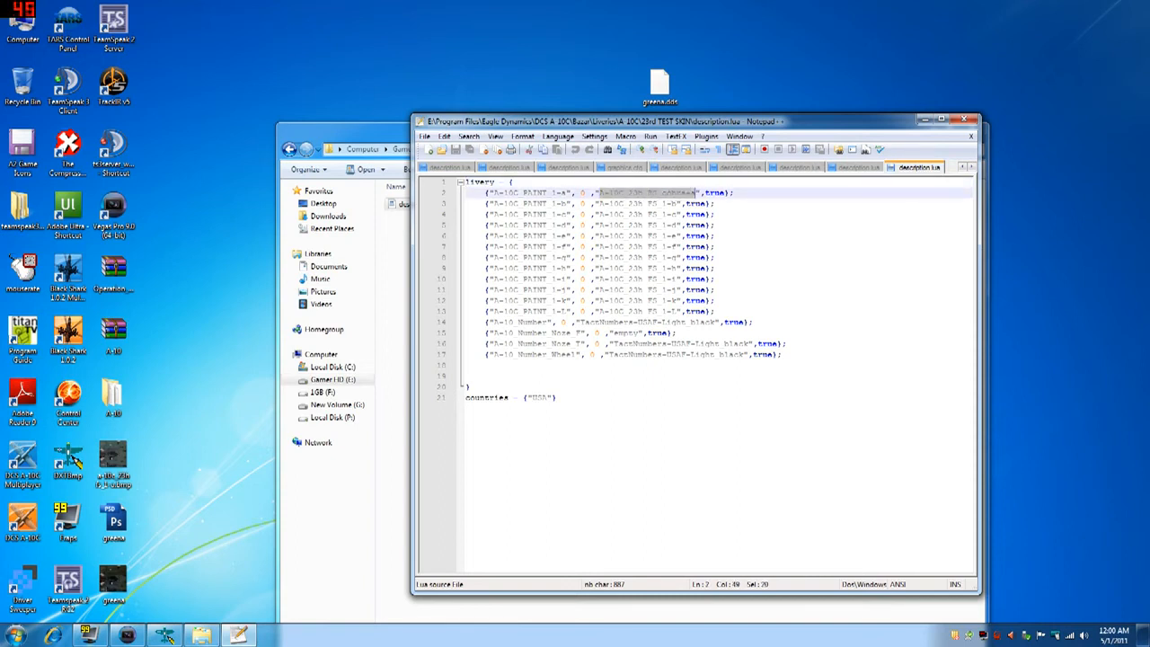
text(green)
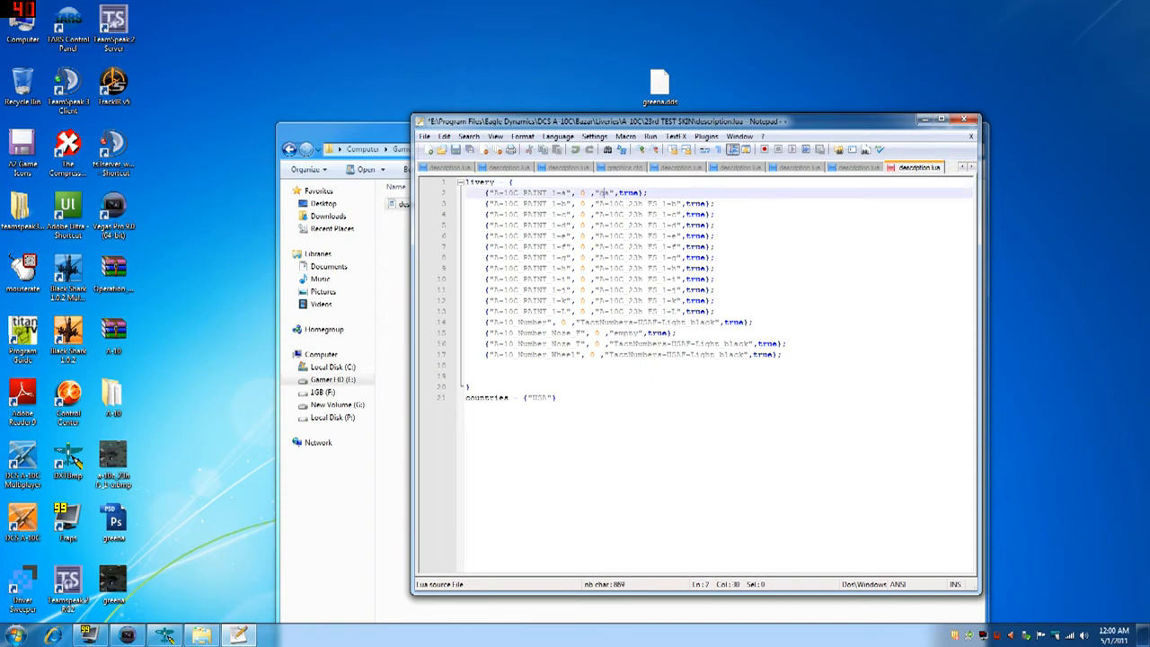
text(a)
click(716, 204)
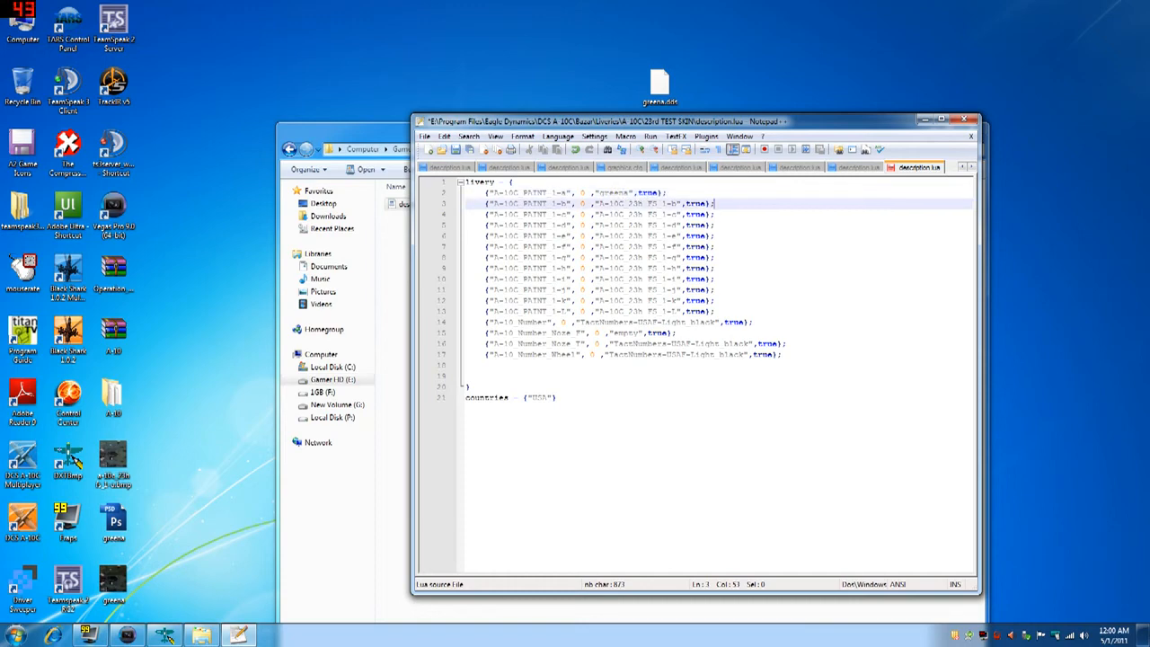
click(424, 136)
click(277, 193)
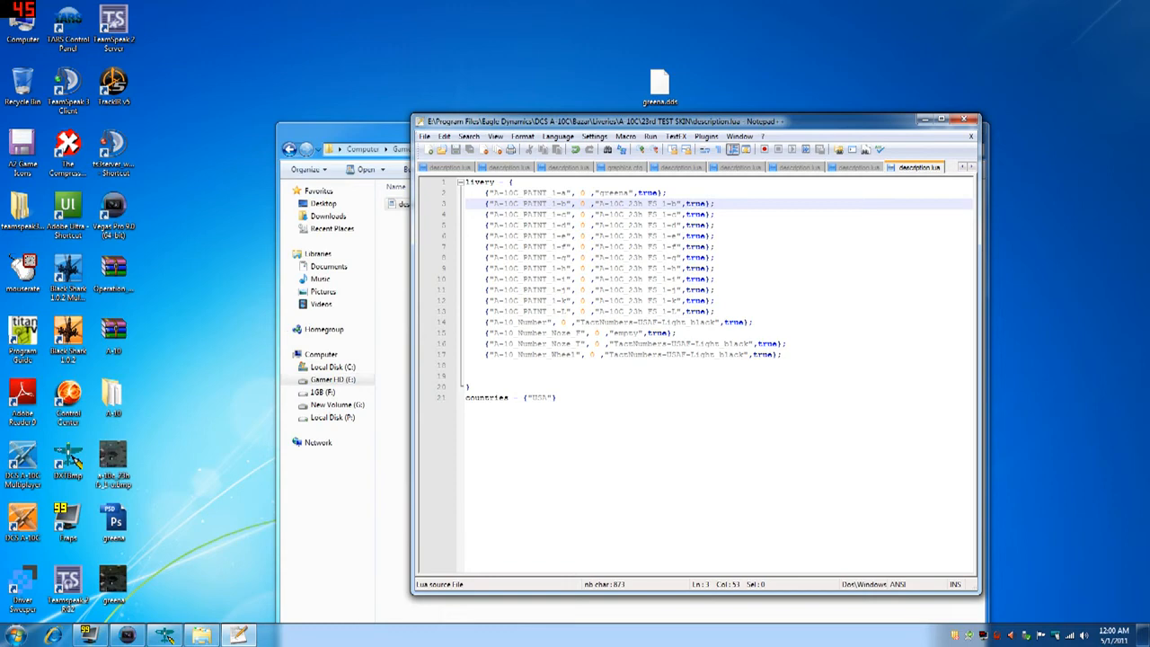
click(964, 121)
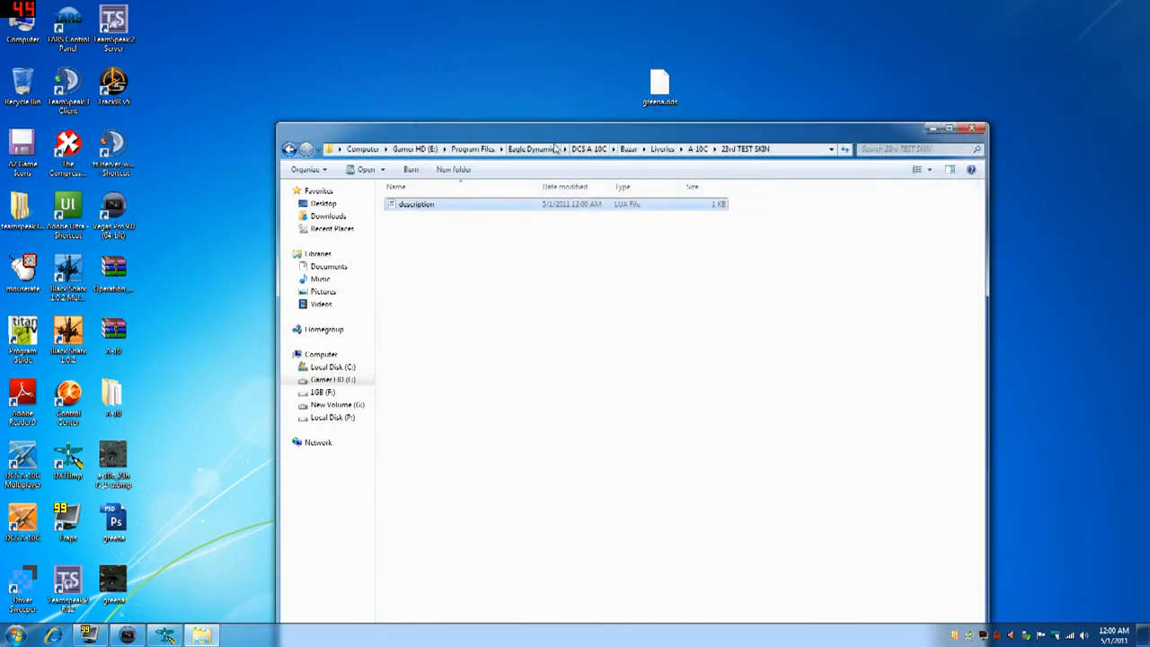
Step: Open the TestTextures folder inside the Bazar folder of DCS A-10C, keeping greena.dds on the desktop accessible
click(663, 149)
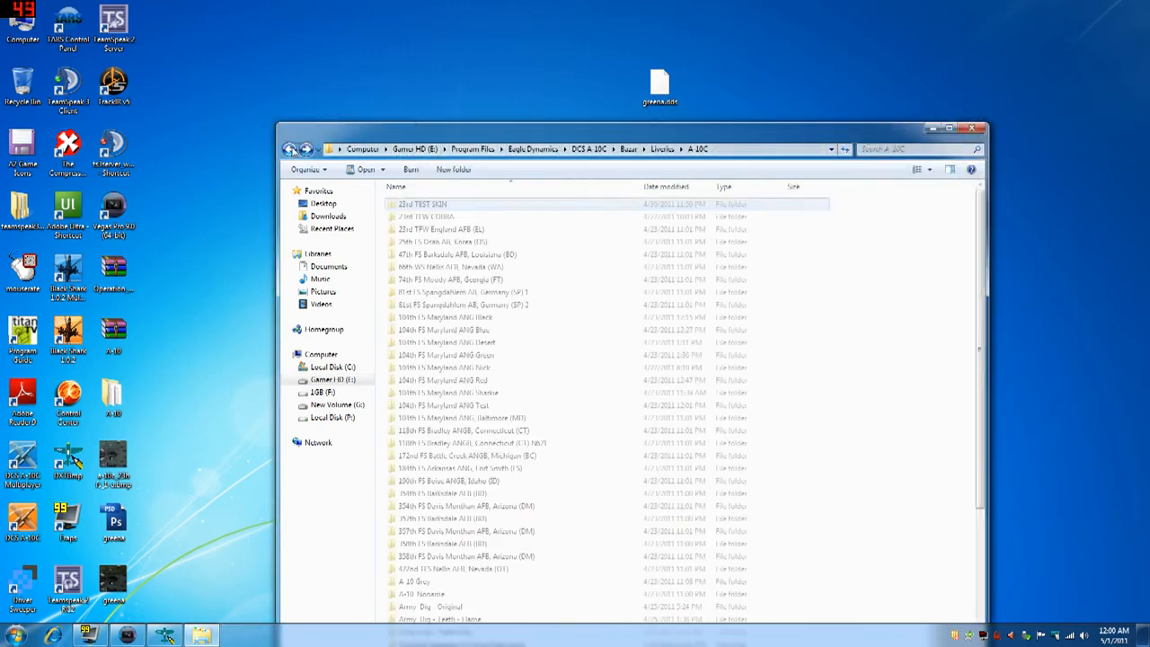
click(291, 150)
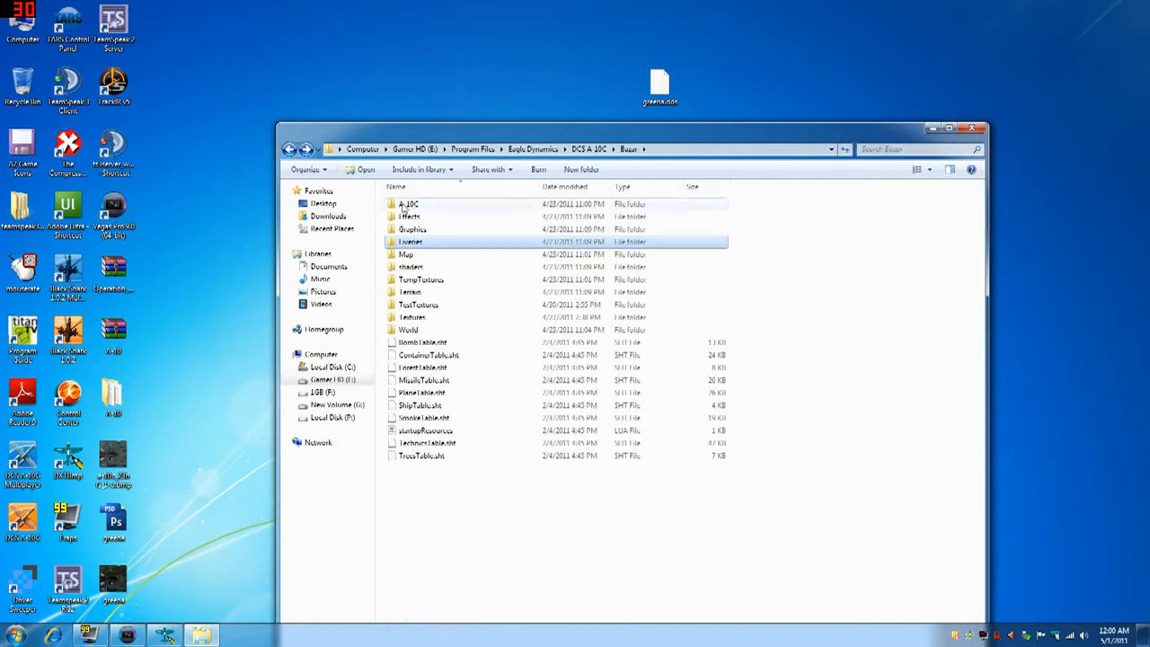
click(291, 151)
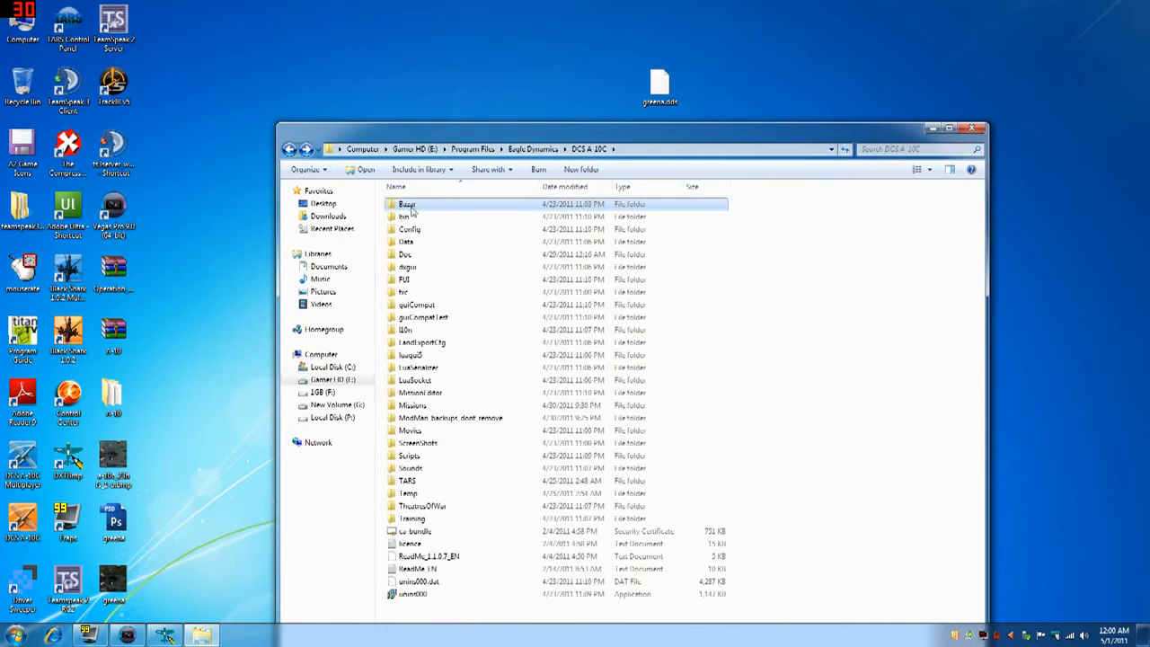
double_click(411, 206)
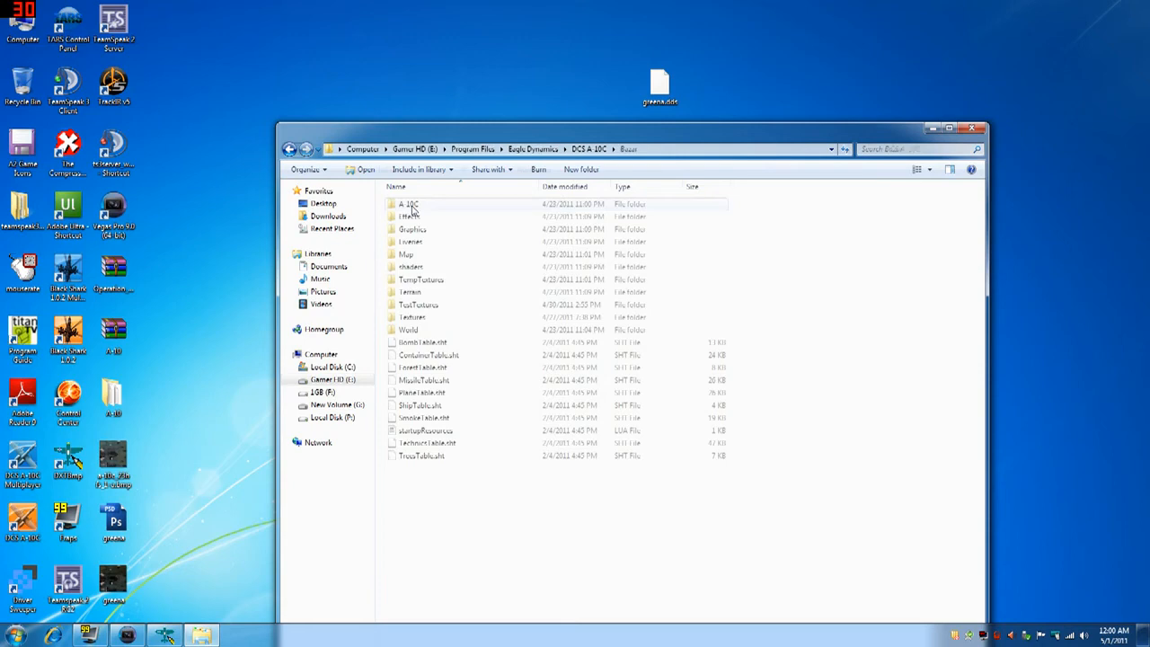
double_click(420, 306)
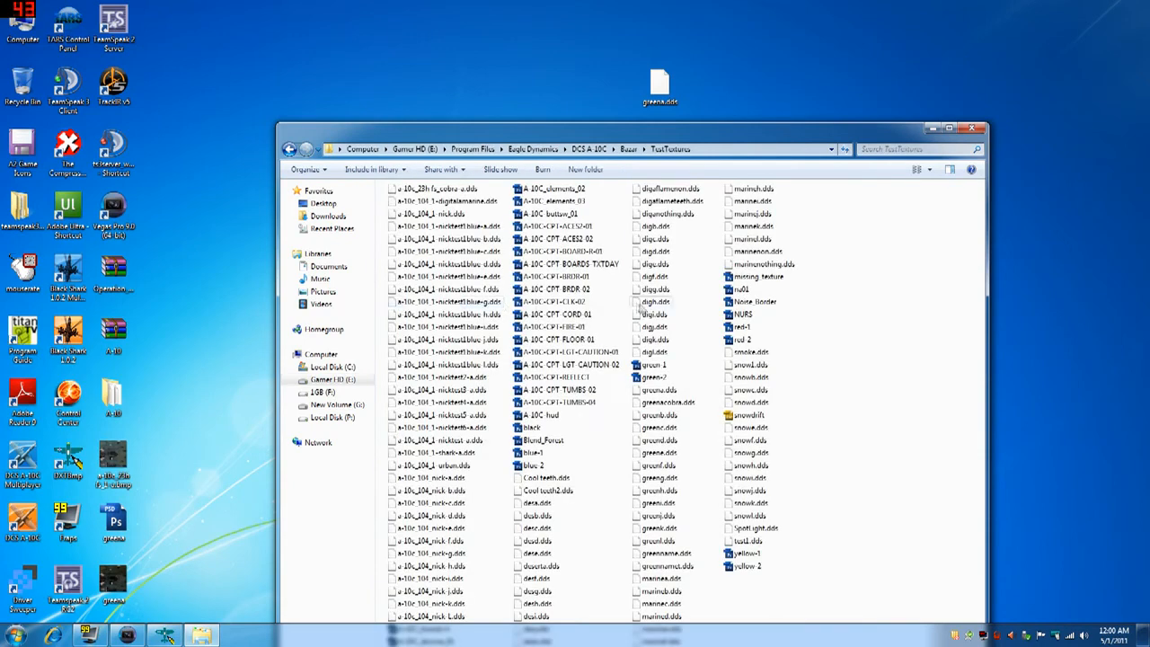
drag(514, 133, 496, 117)
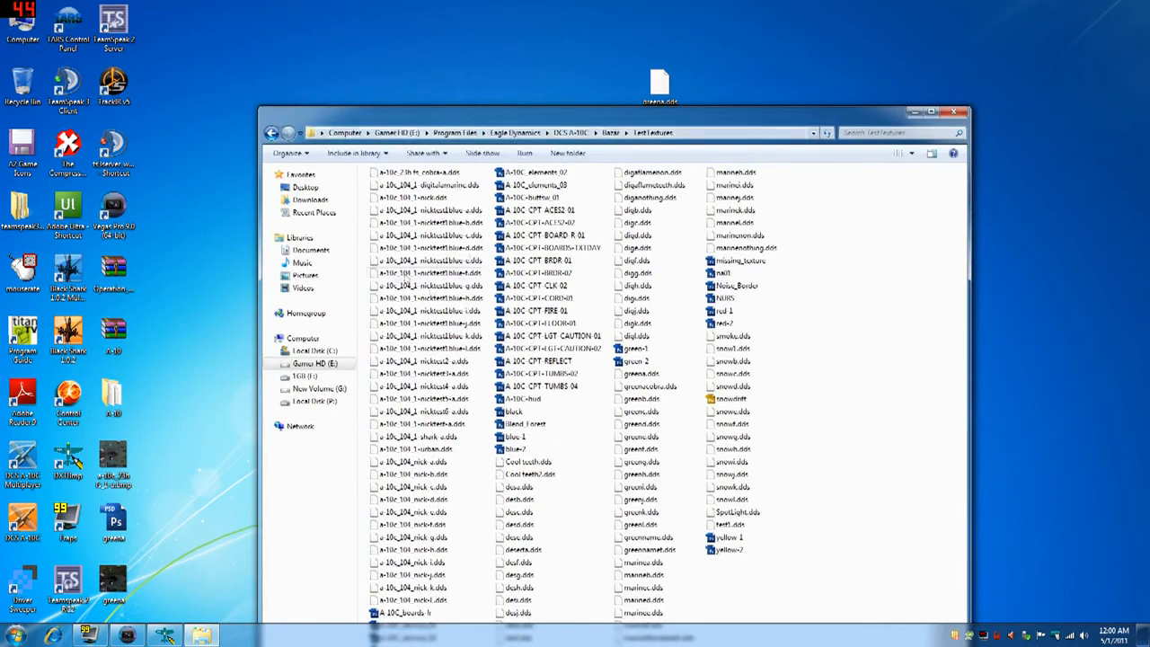
Step: Copy greena.dds from the desktop into the TestTextures folder, replacing the existing file, and close the folder window
drag(670, 388, 663, 97)
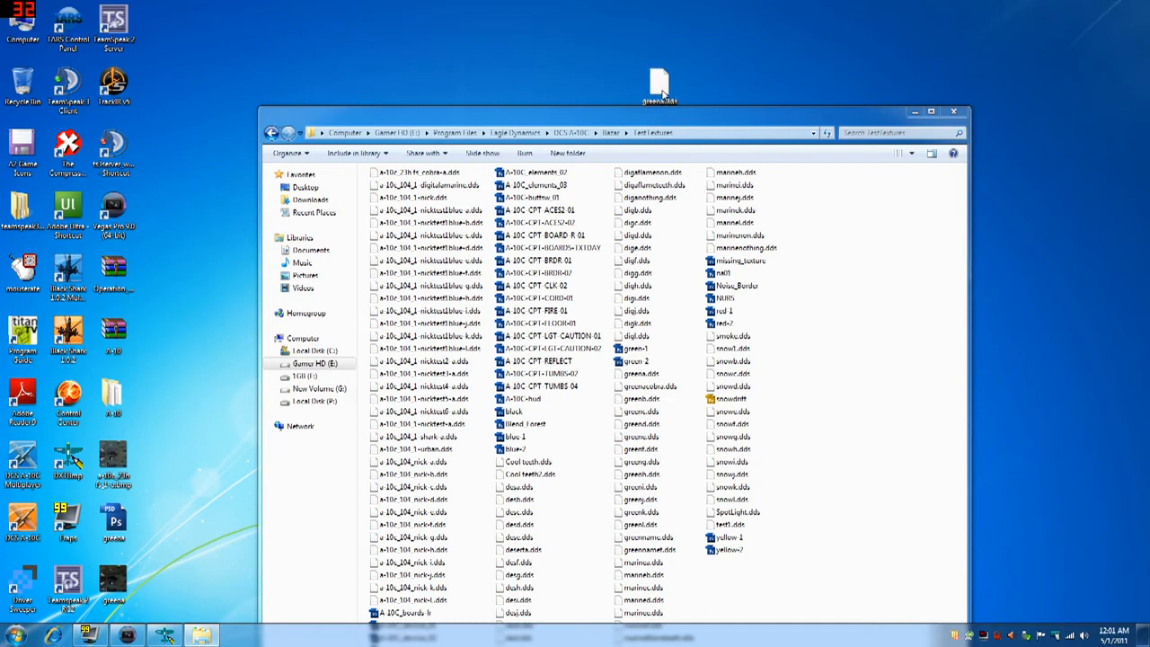
drag(663, 94, 843, 392)
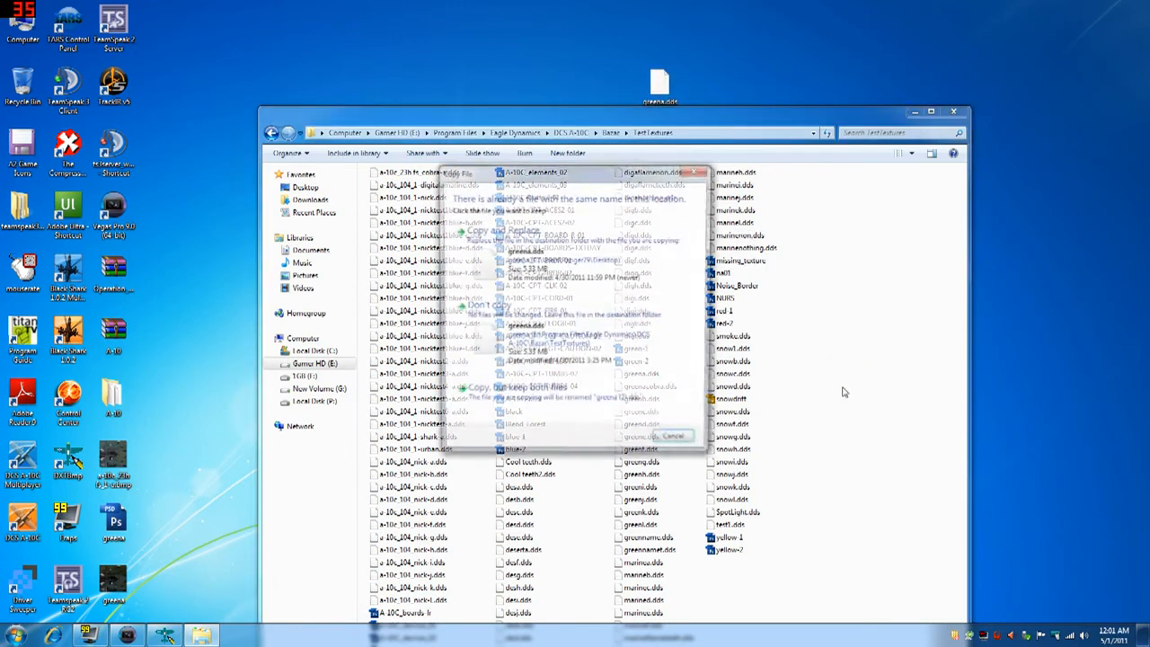
click(500, 232)
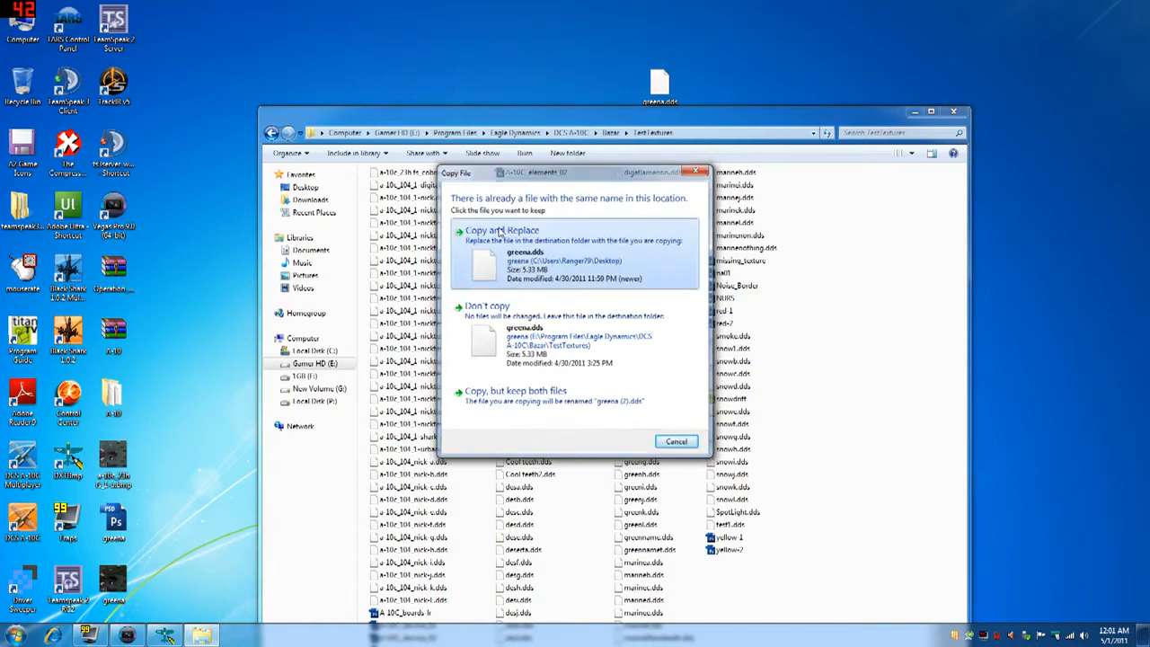
click(954, 111)
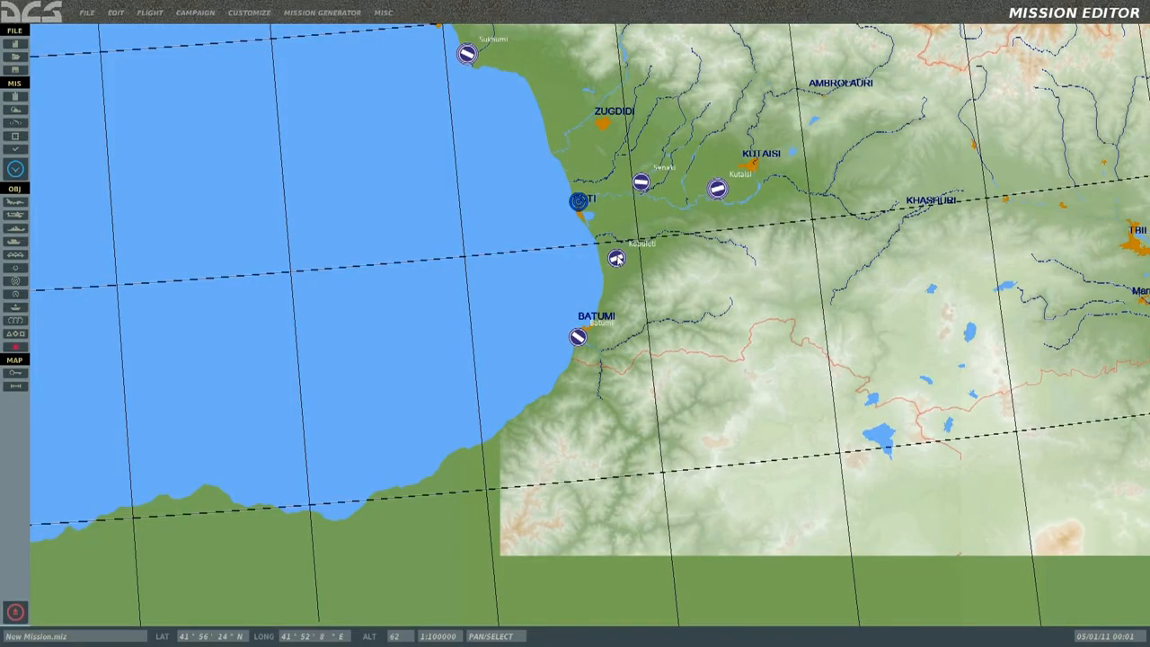
Step: Leave the DCS Mission Editor, check the audio settings in the game options and return to the main menu
click(18, 614)
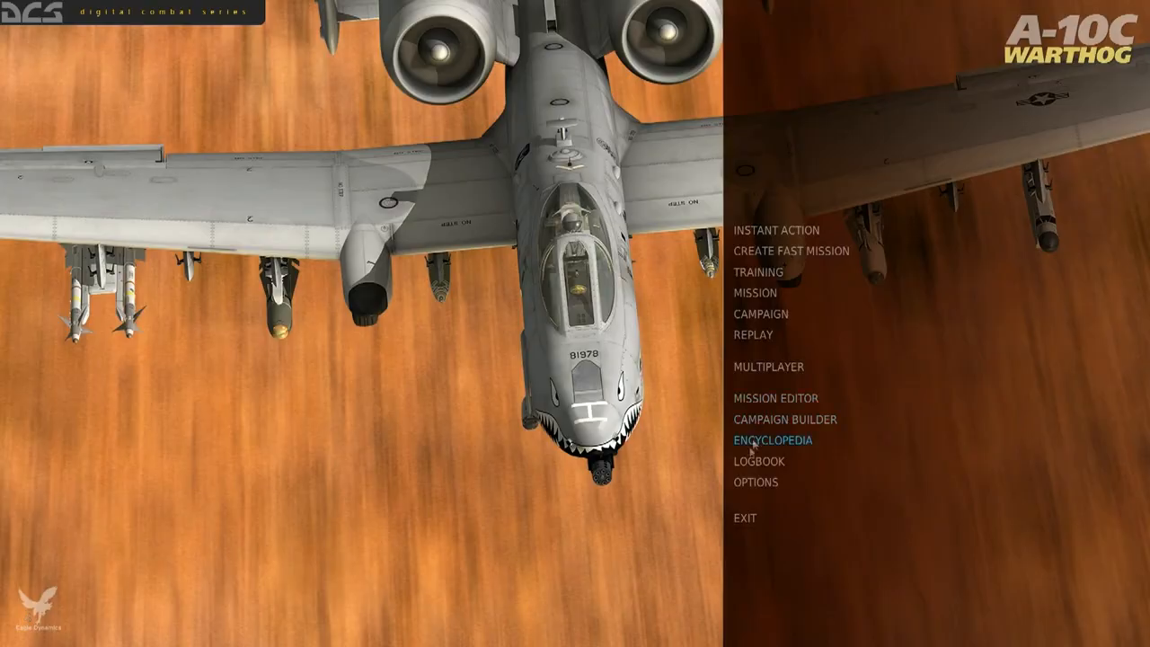
click(755, 483)
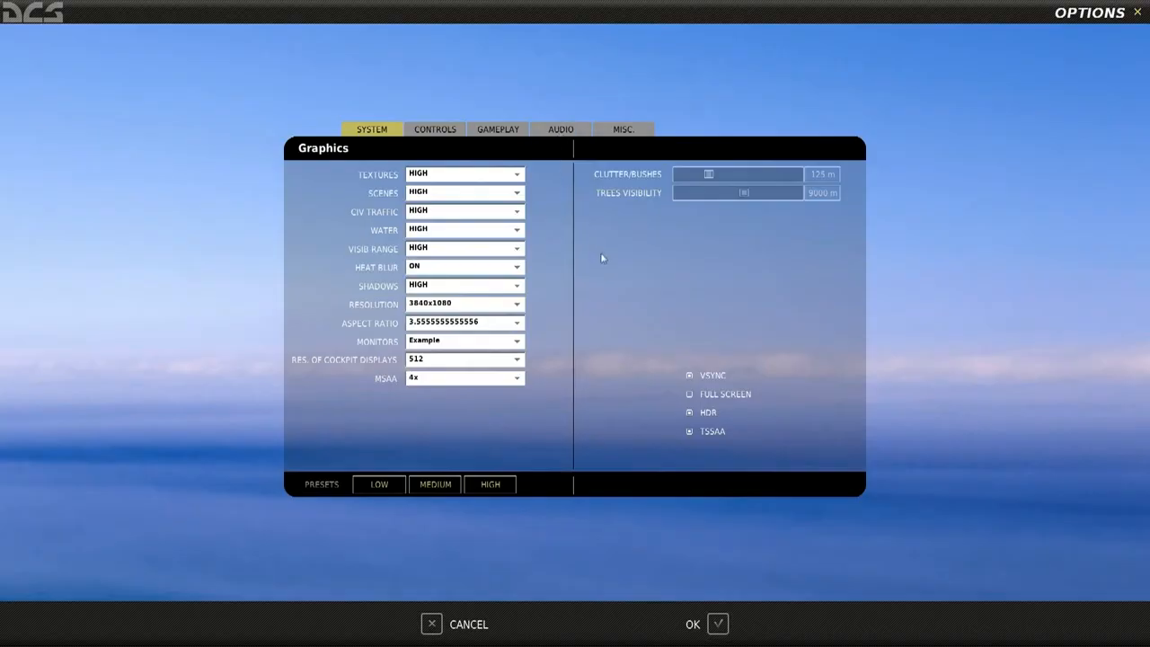
click(559, 131)
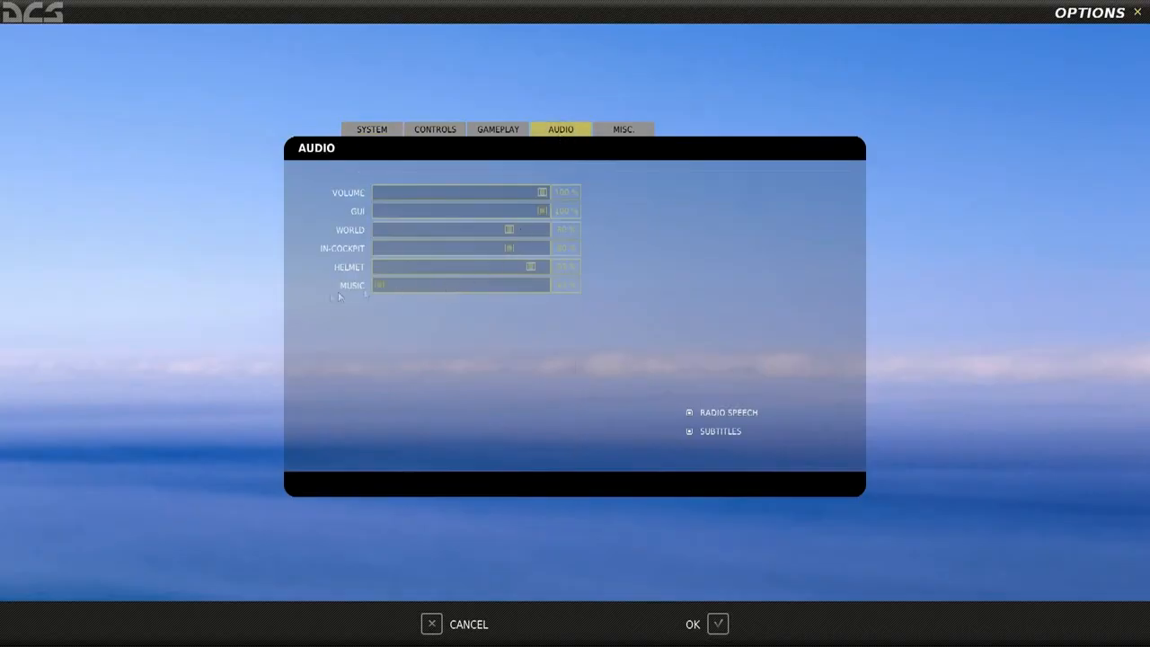
click(717, 623)
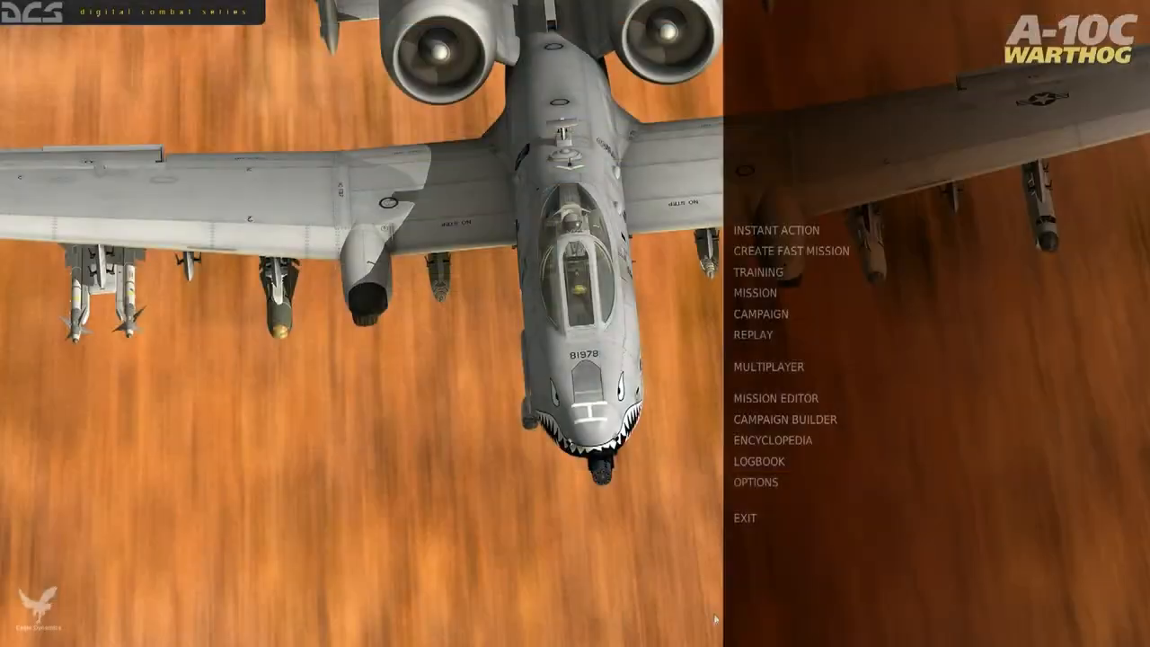
Step: In the Mission Editor, place a USA A-10C airplane group at Kobuleti with its first waypoint set to Takeoff from runway
click(759, 400)
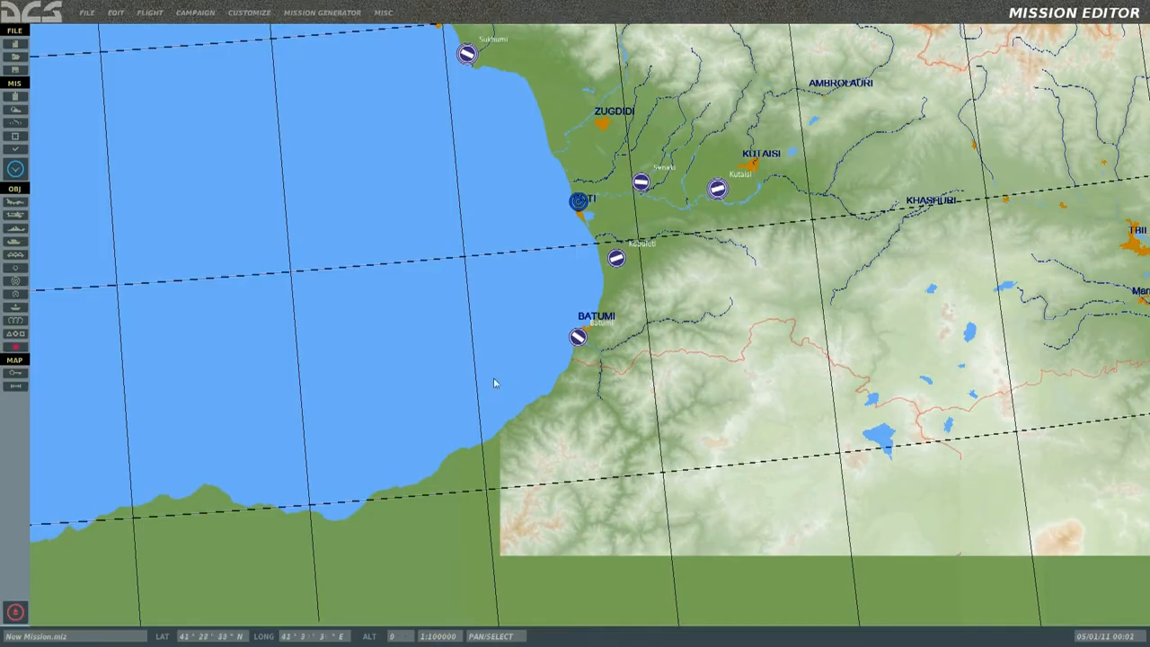
click(15, 201)
click(618, 259)
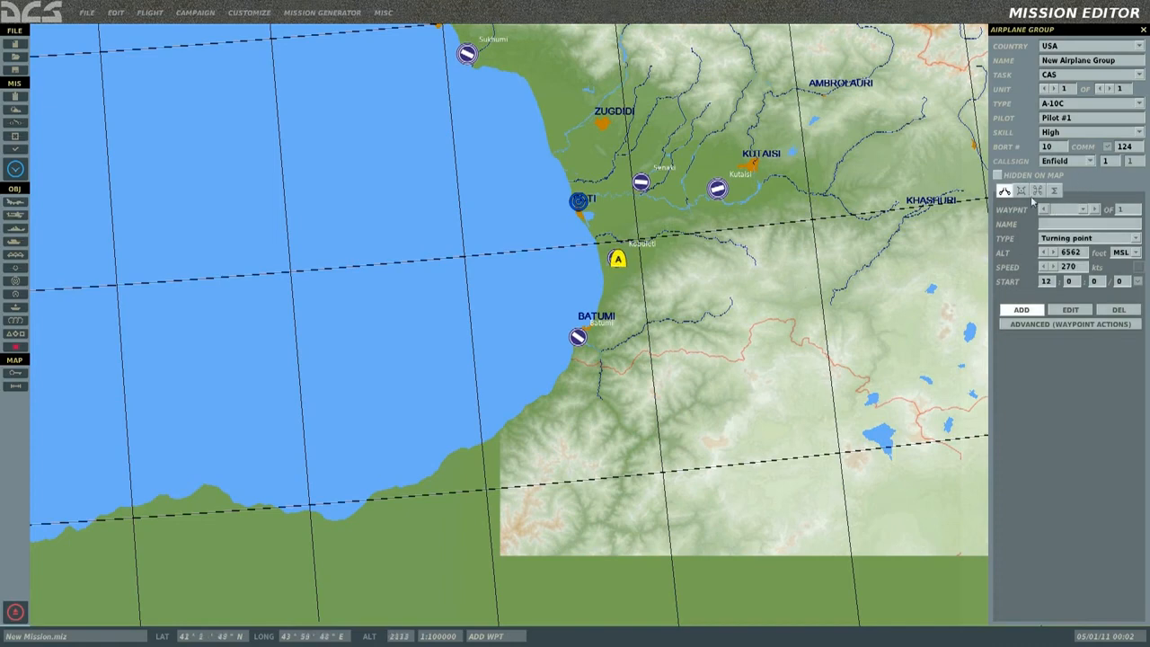
click(1130, 239)
click(1091, 287)
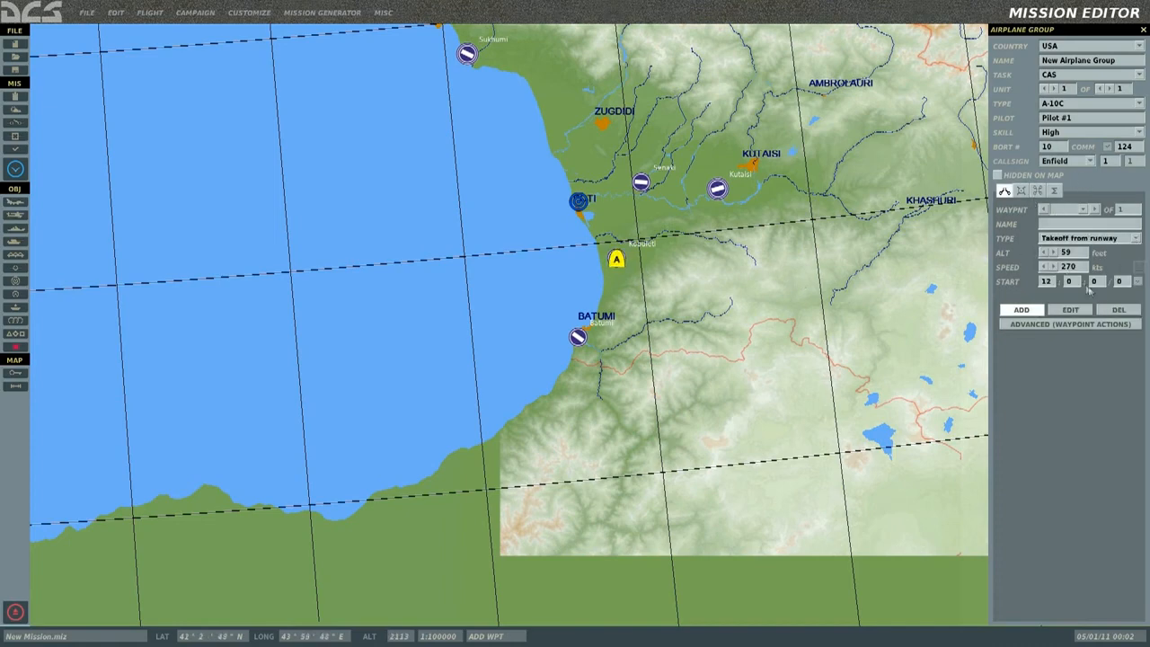
Step: Give the A-10C the Anti-Armor AGM-65D*2, AGM-65H, CBU-97*2, CBU-87*2, TGP, ECM, AIM-9*2 loadout and the 23rd TEST SKIN paint scheme
click(1022, 190)
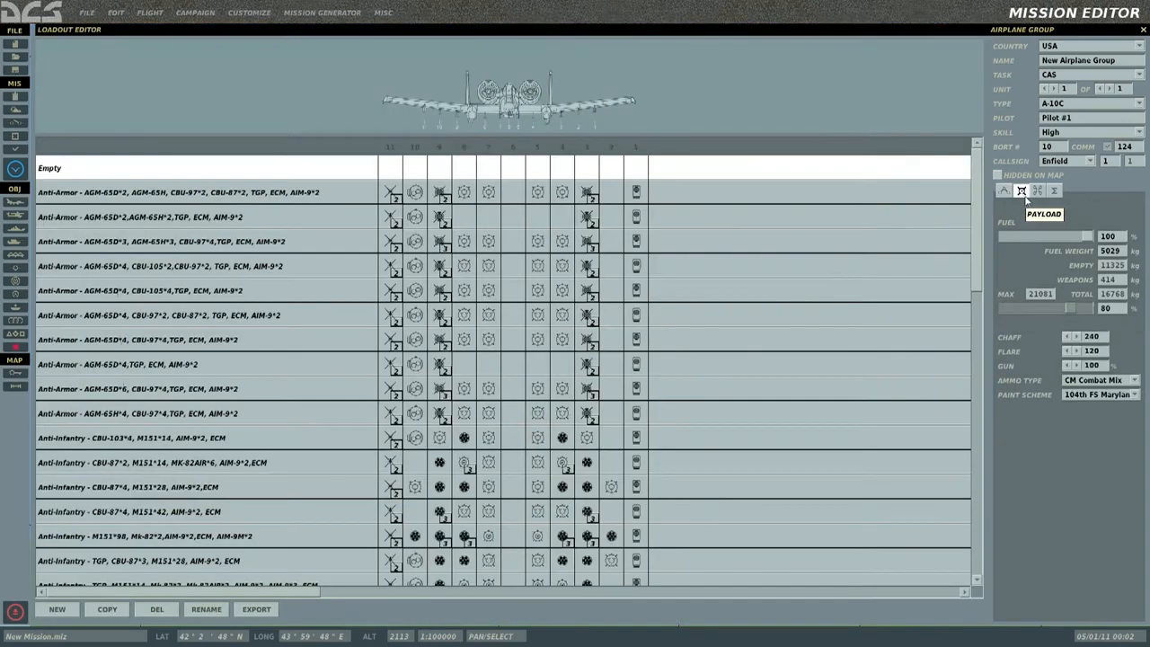
click(183, 194)
click(1136, 396)
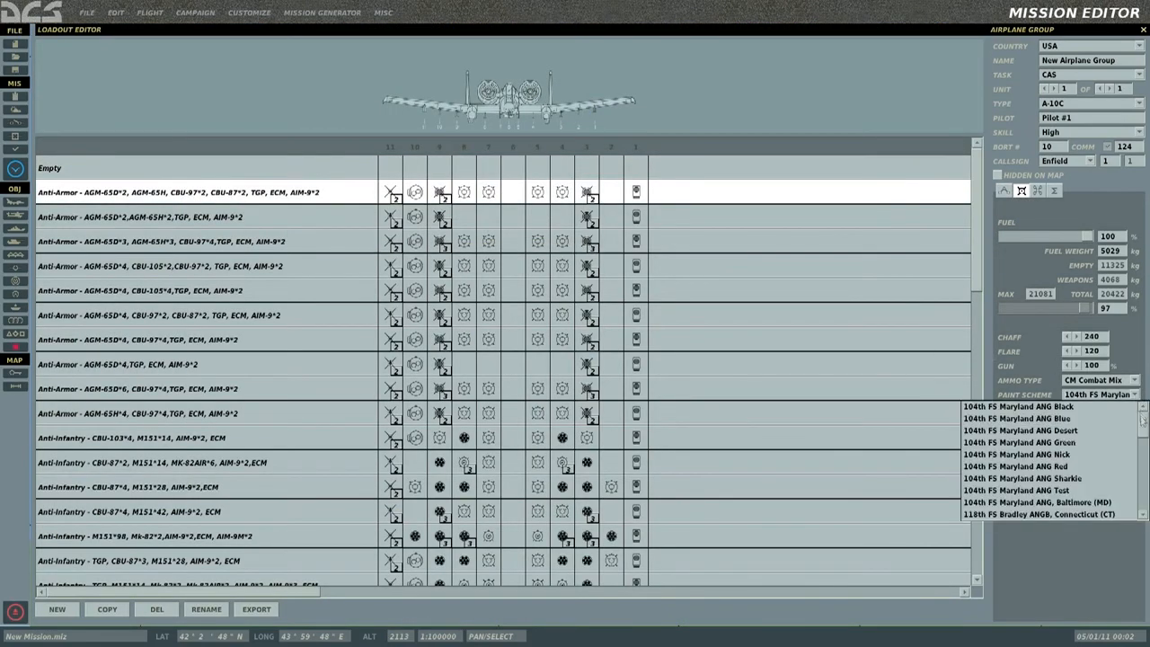
drag(1144, 424, 1145, 450)
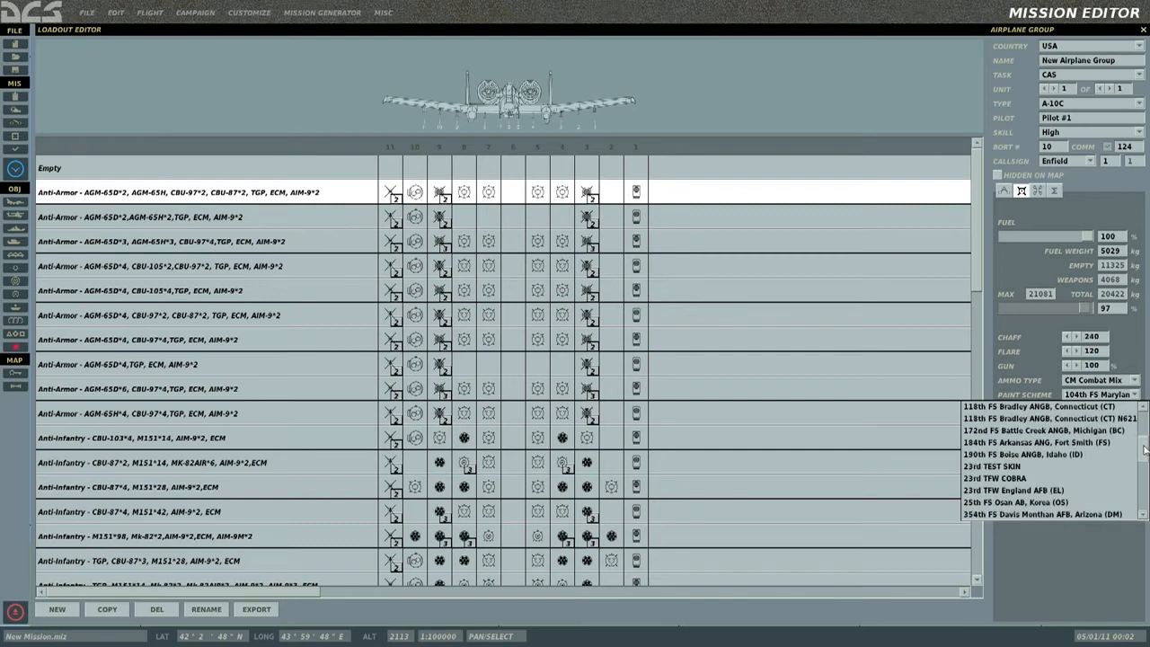
click(1008, 466)
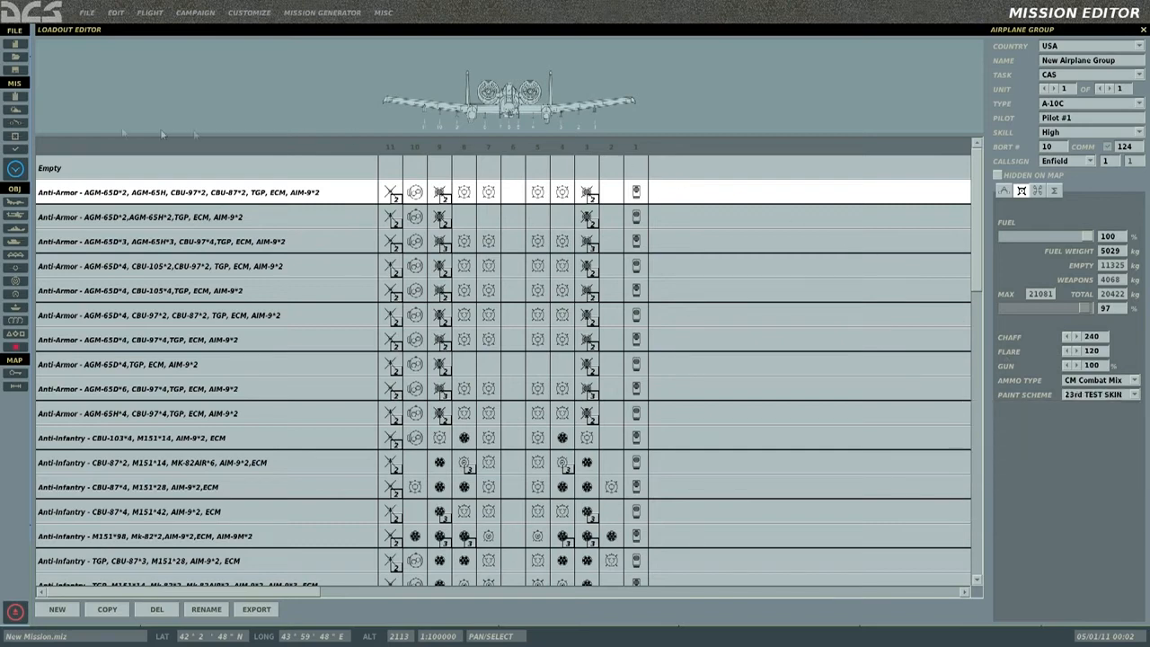
Step: Fly the mission without saving its changes to inspect the skin on the aircraft, and quit the flight
click(87, 14)
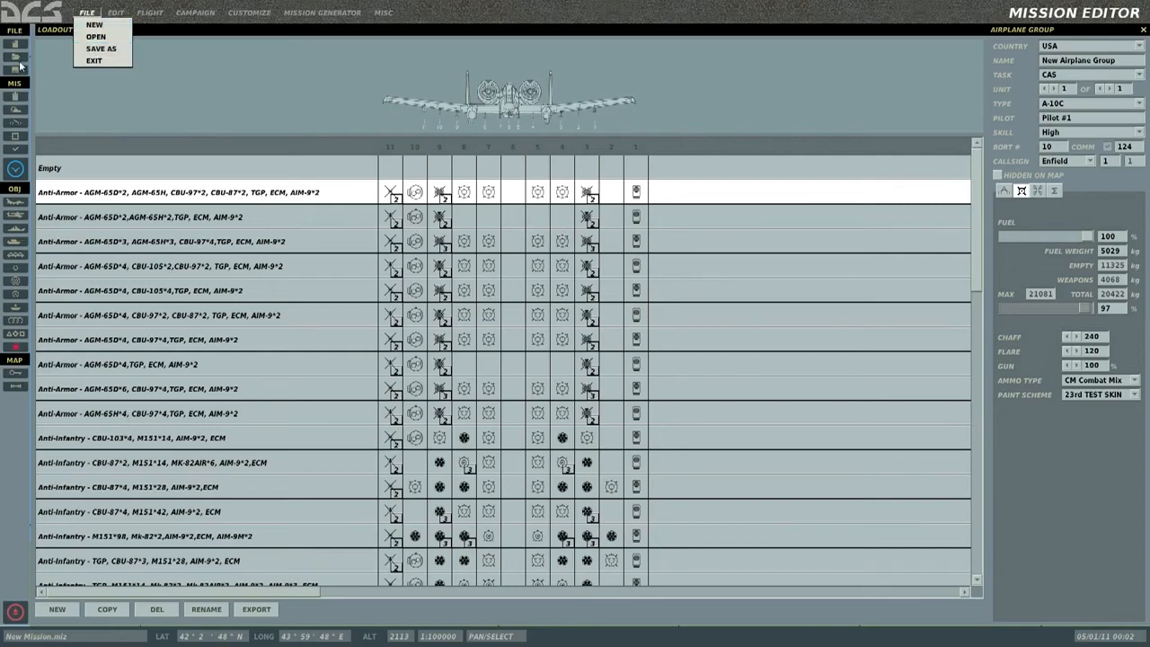
click(16, 170)
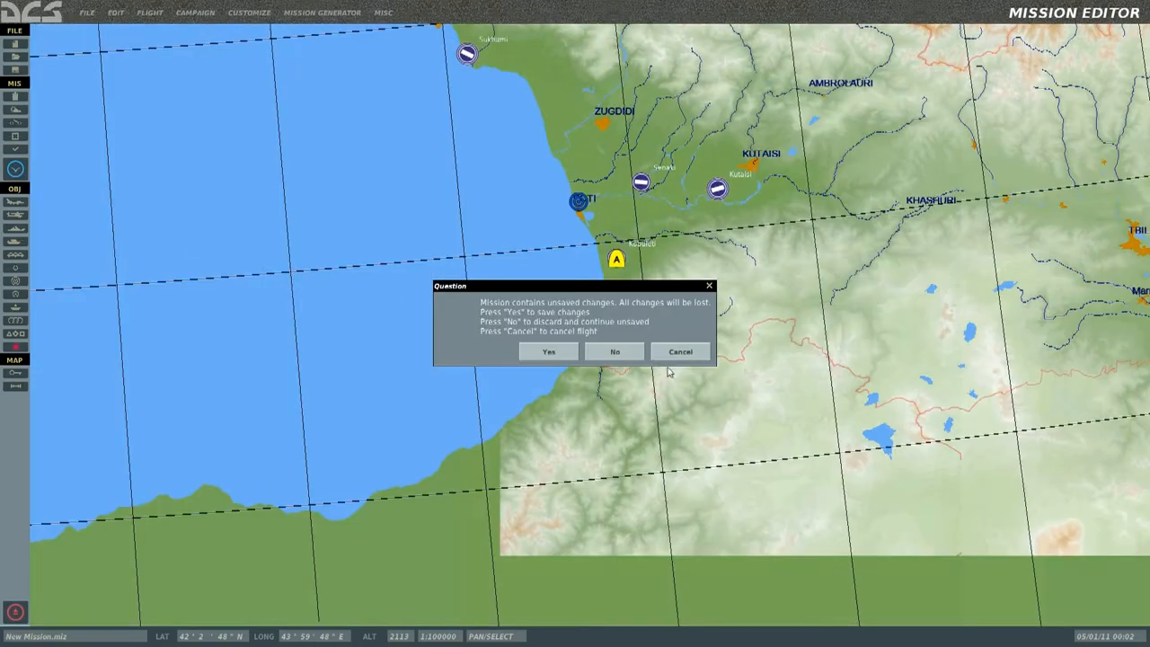
click(616, 353)
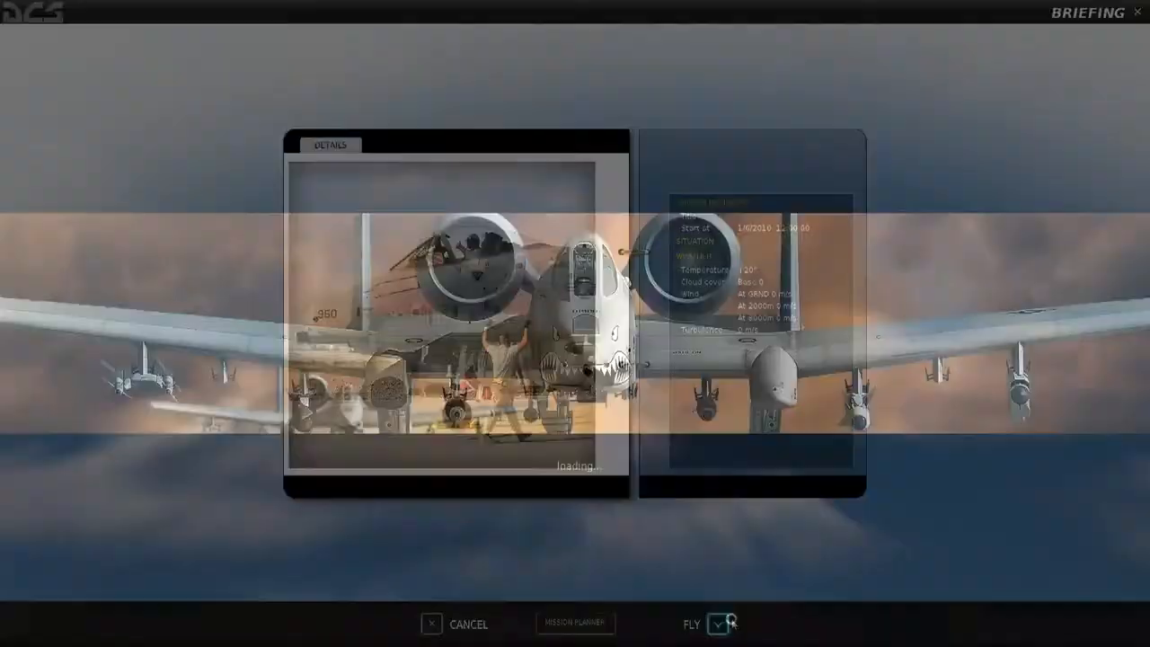
click(730, 622)
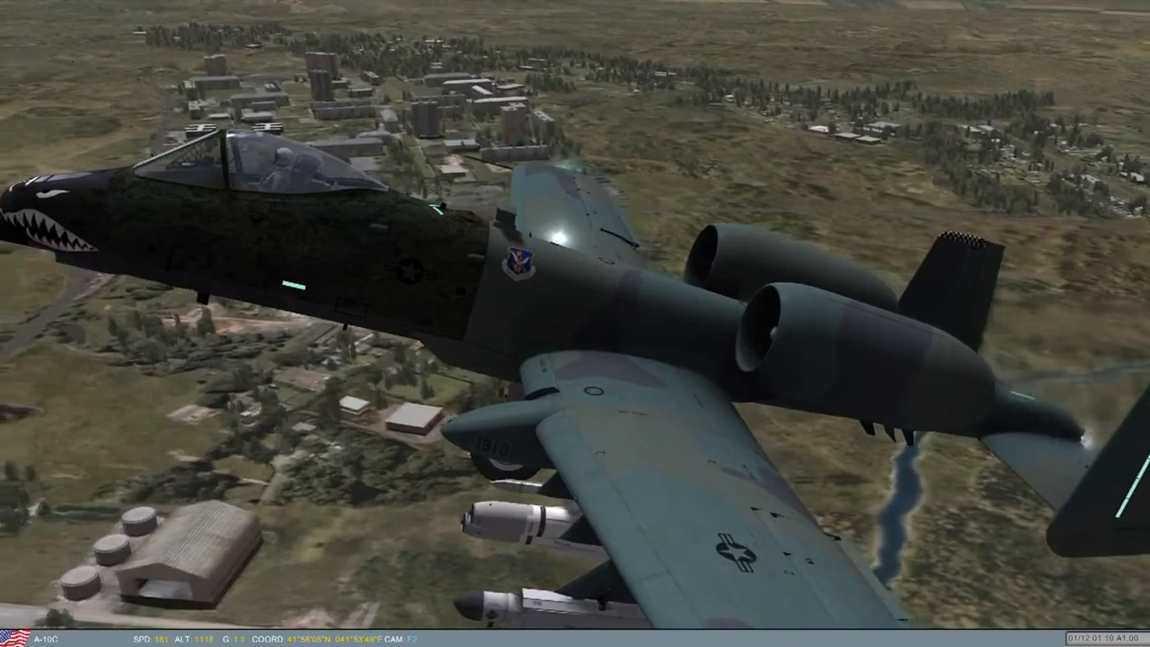
key(Escape)
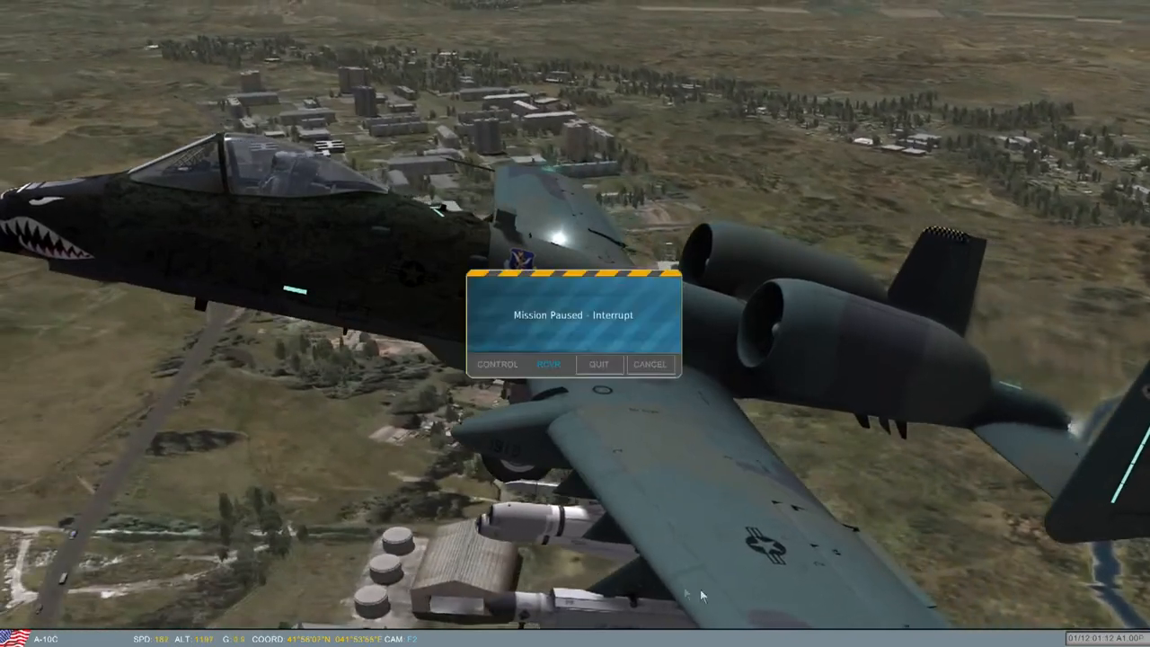
click(600, 364)
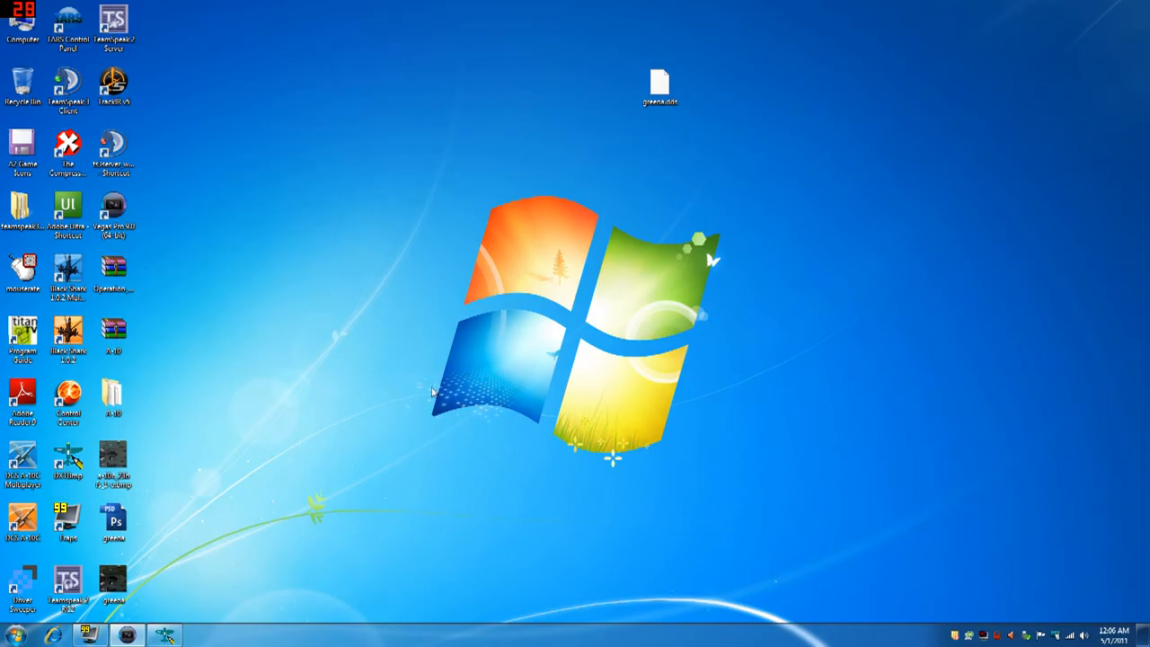
Step: Bring the DXTBmp window back up and close the program
click(165, 636)
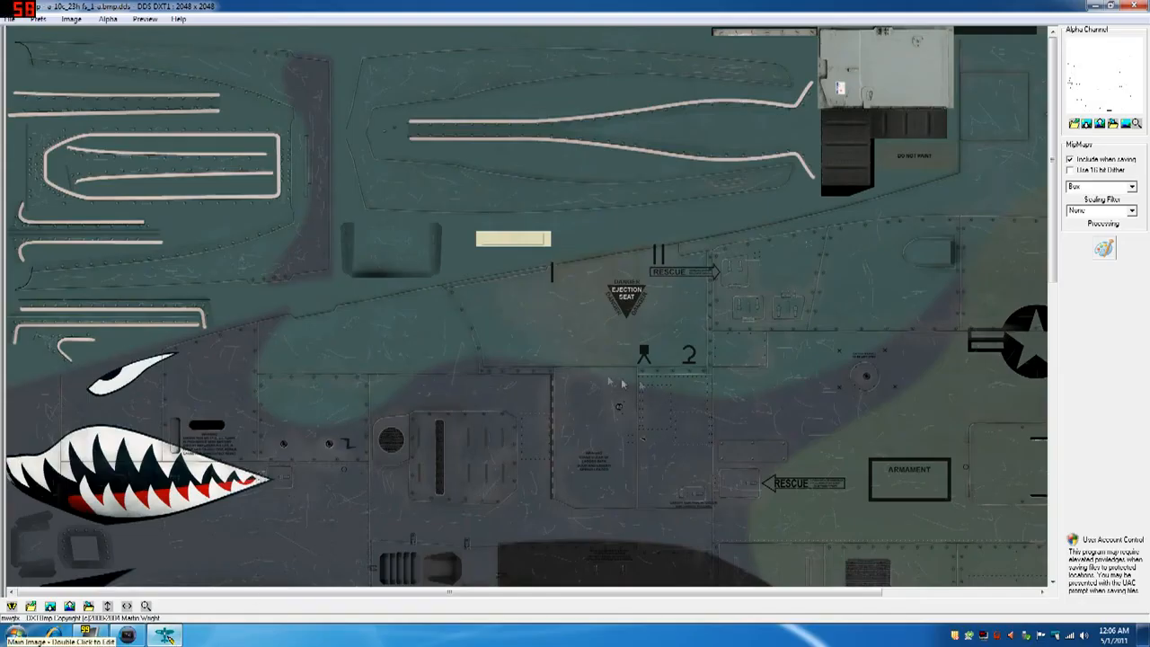
click(1135, 6)
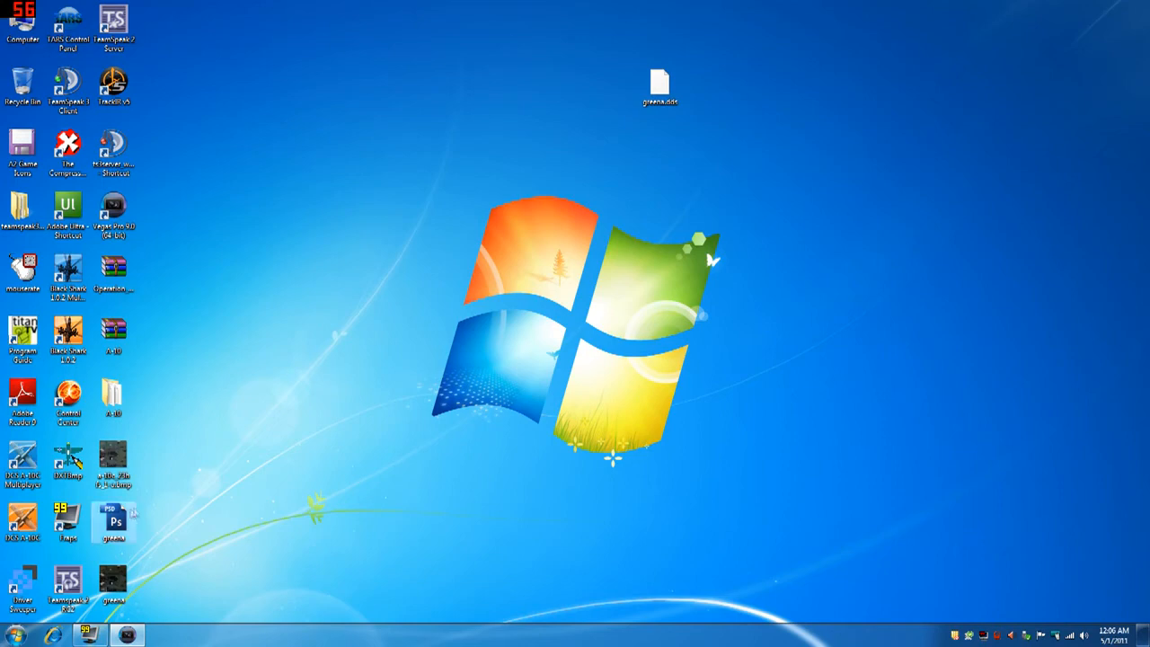
Step: Browse the test skins folder on the 1GB (F:) drive, examining Green Digital Camo - Cobra and the modified digital camo folder
click(16, 635)
click(214, 340)
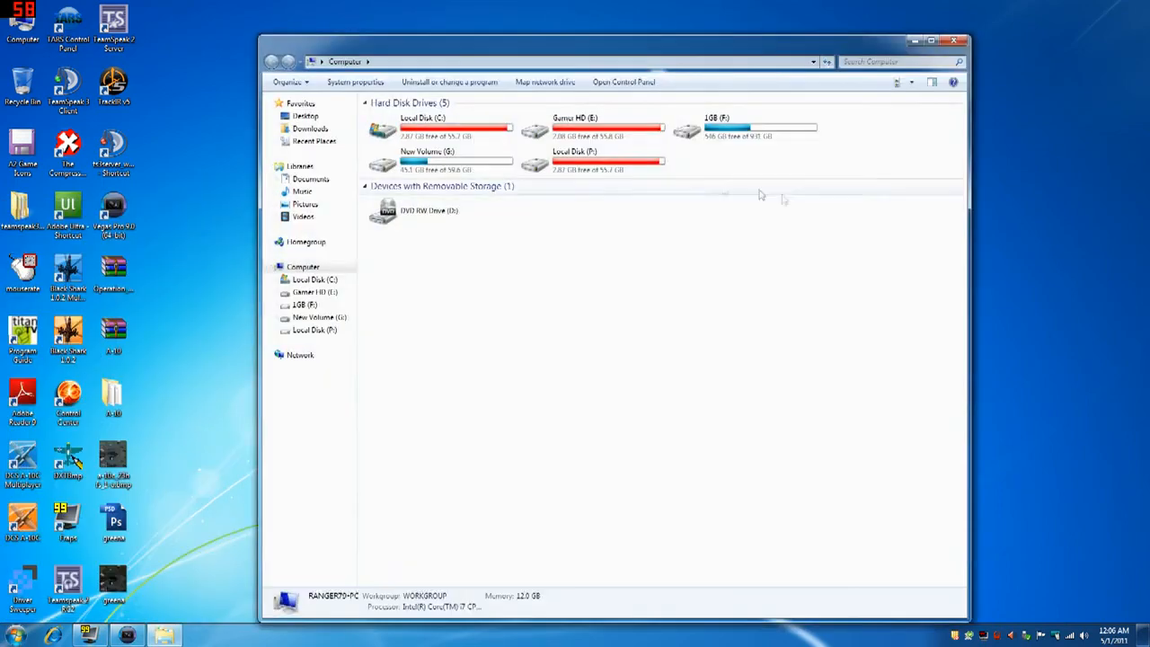
double_click(683, 128)
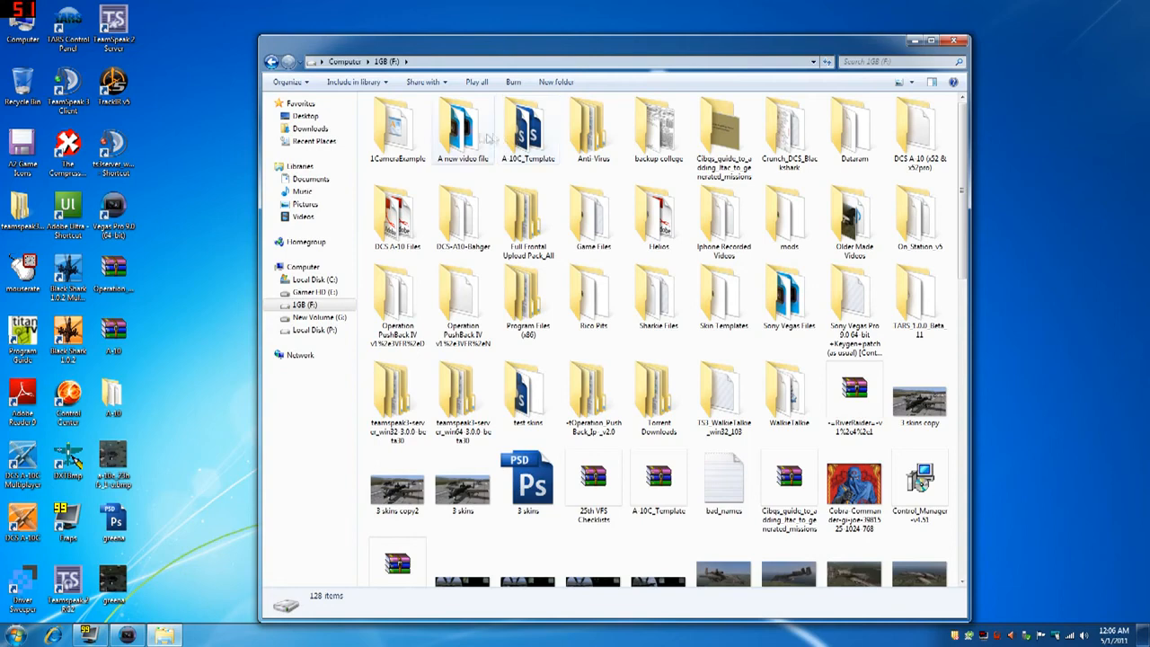
double_click(539, 388)
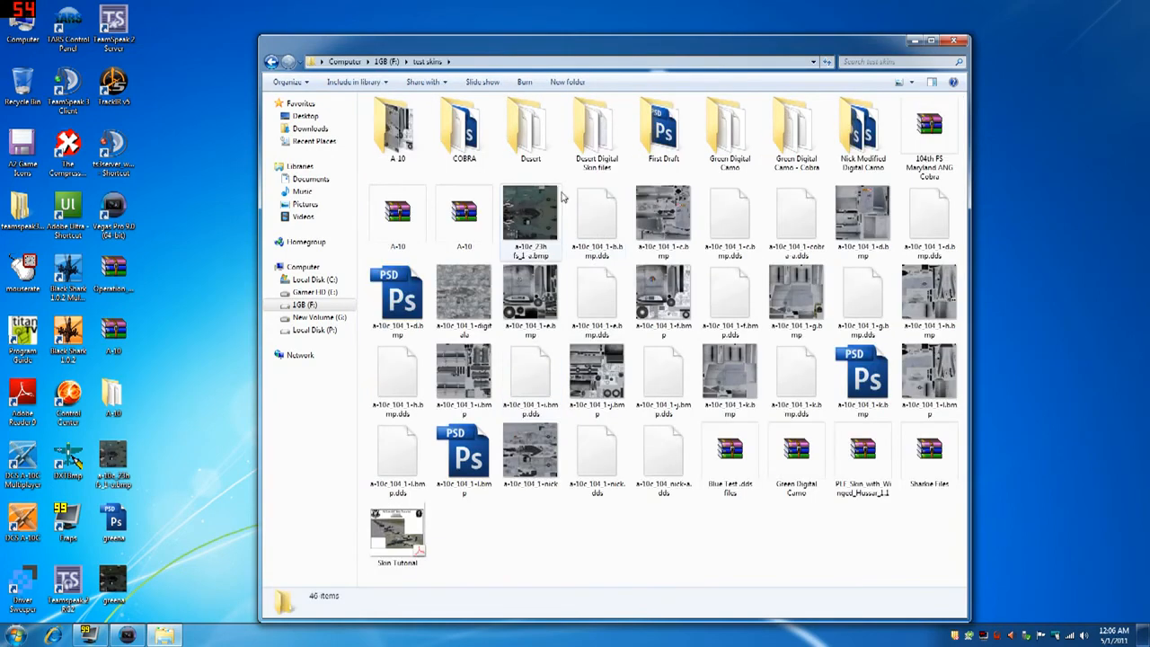
double_click(802, 139)
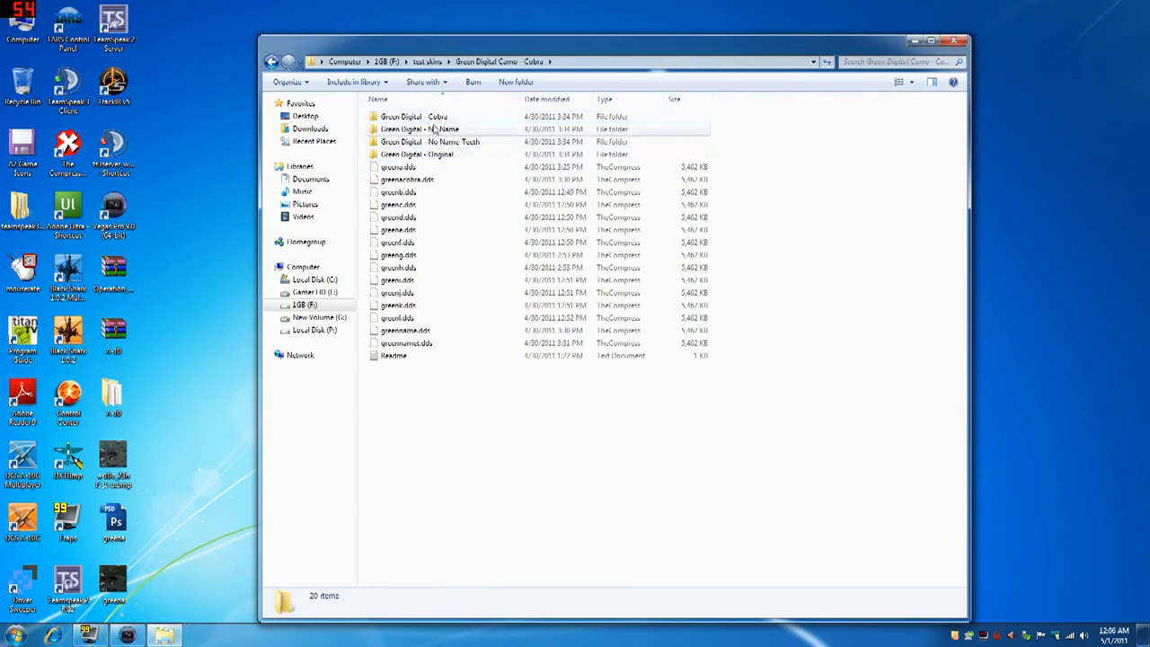
click(273, 61)
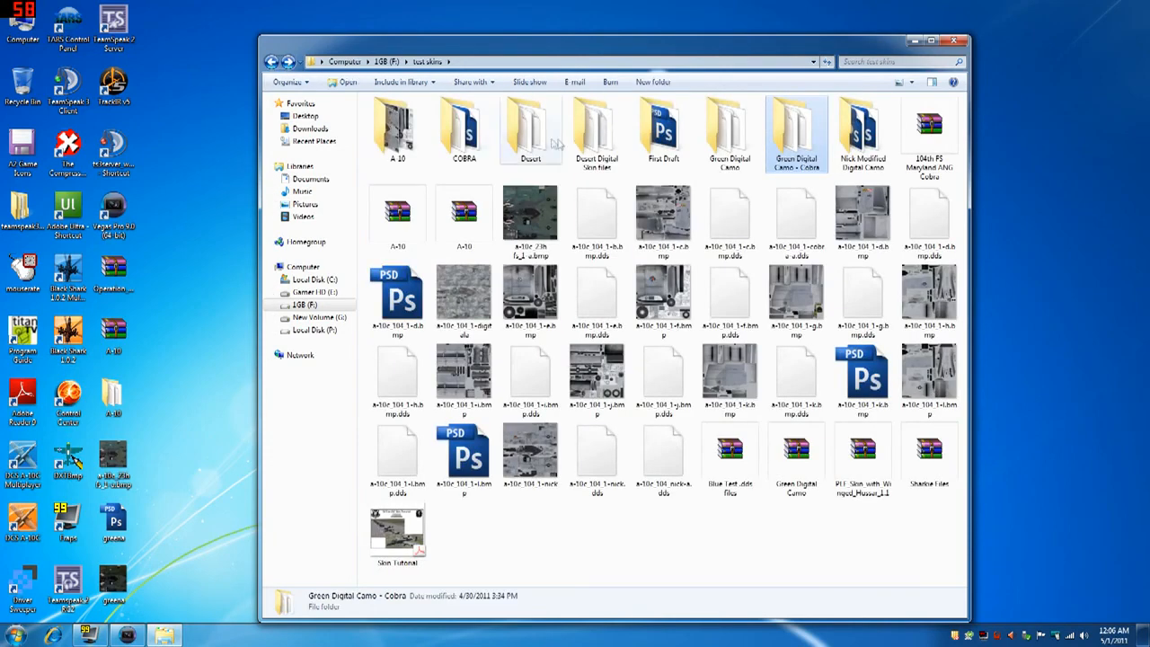
double_click(864, 131)
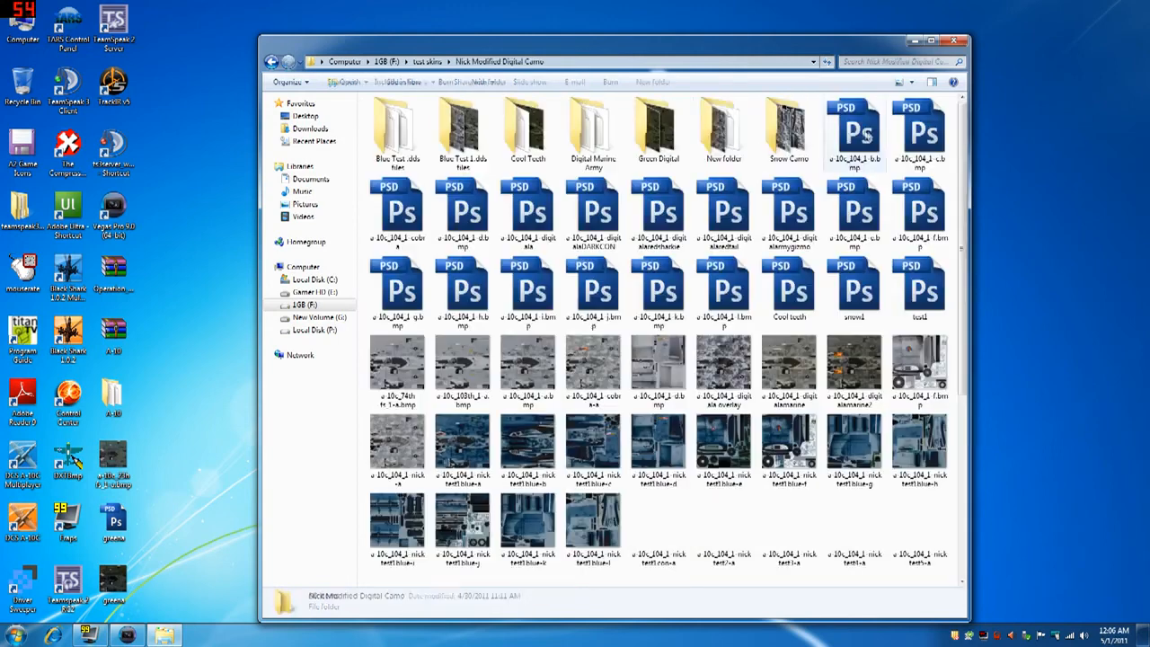
Step: Open Green Cool Teeth2 from the Green Digital folder in Photoshop and enlarge the view to 50%
double_click(654, 131)
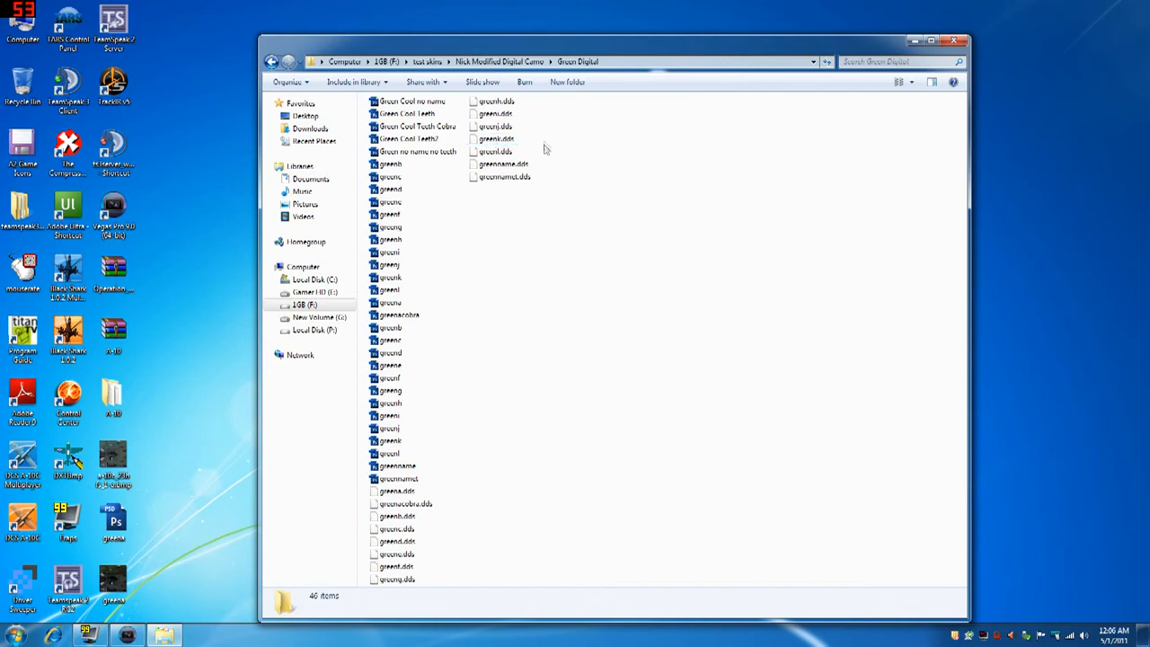
double_click(409, 138)
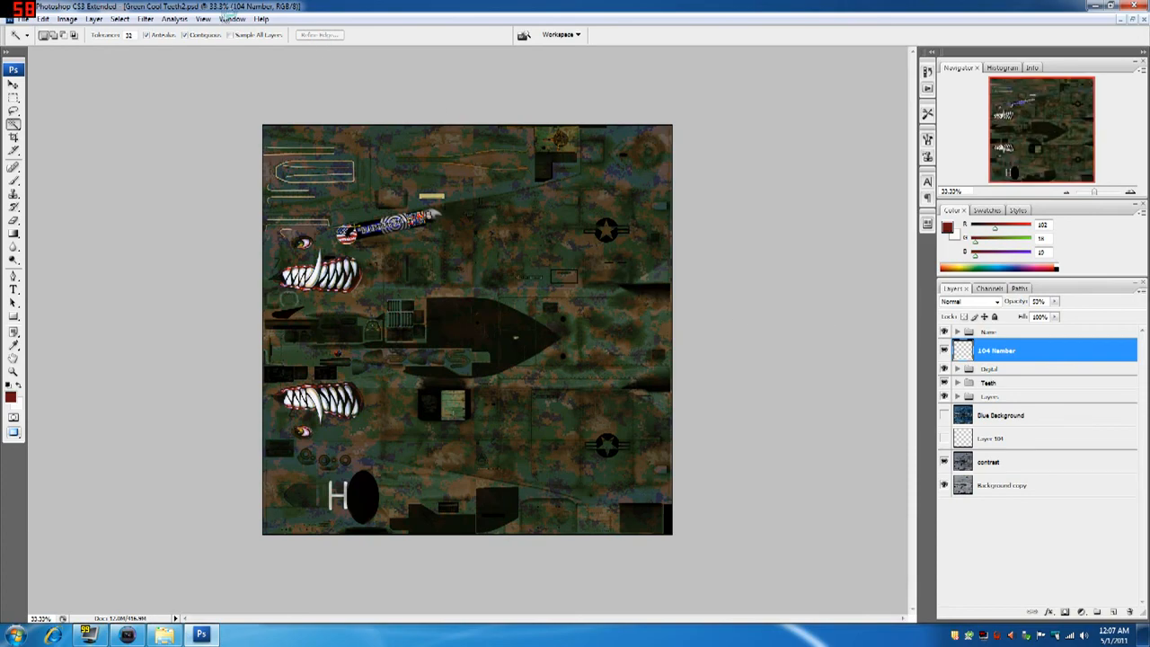
click(203, 18)
click(167, 94)
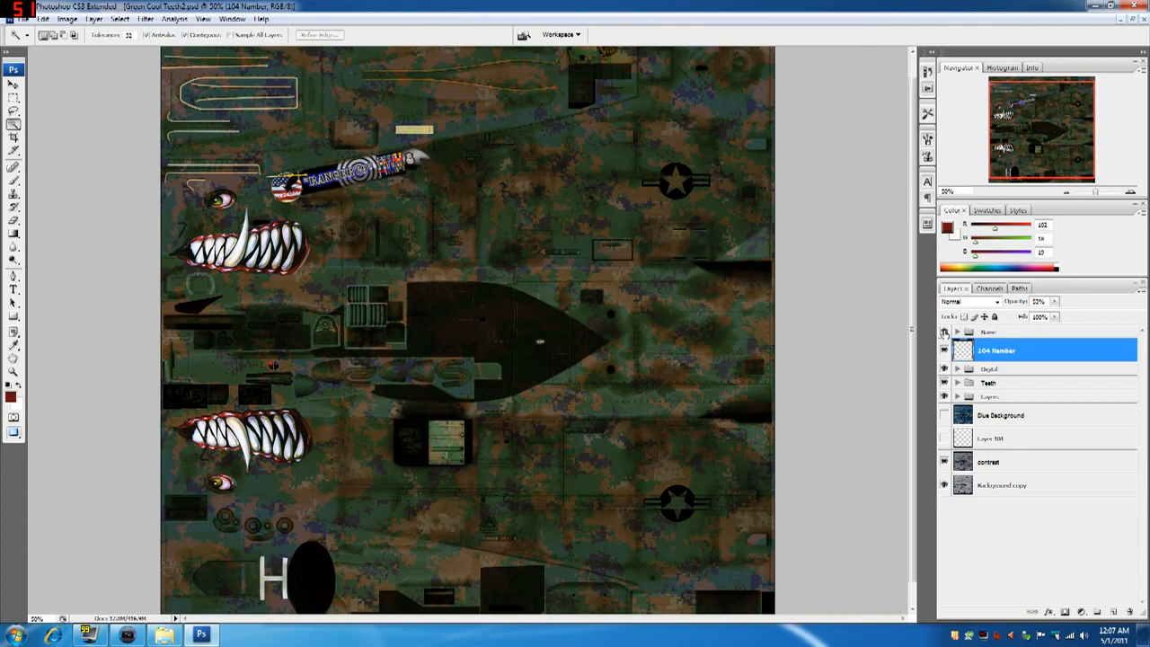
Step: Look inside the Name group and compare the texture with the Layers group hidden and shown
click(958, 333)
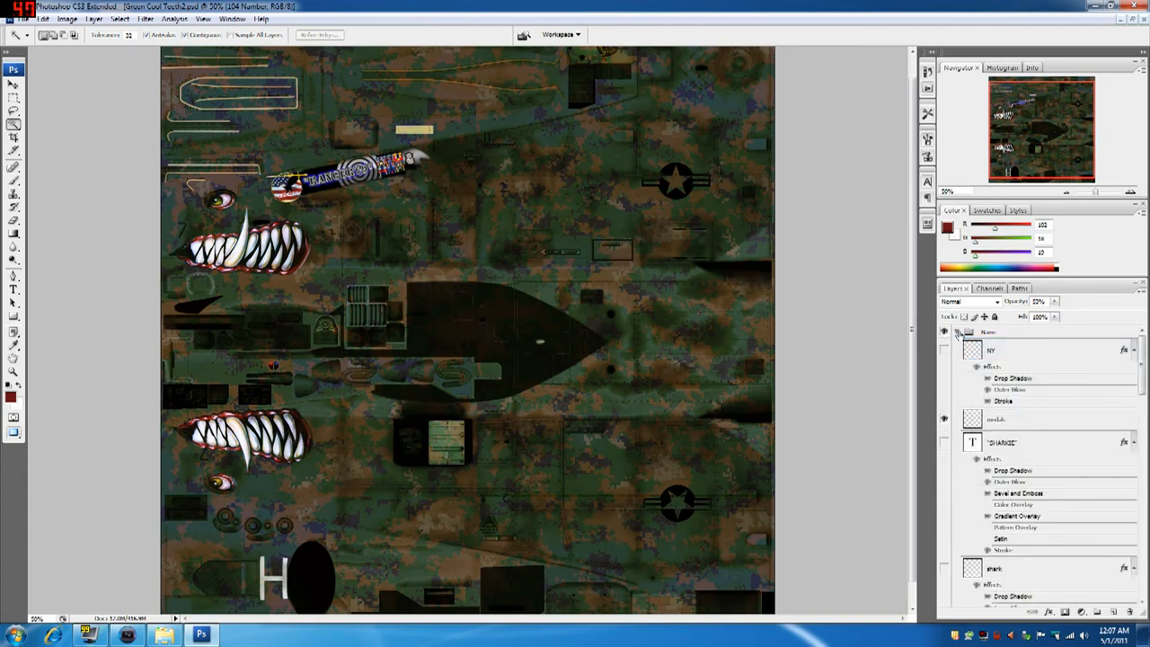
click(957, 332)
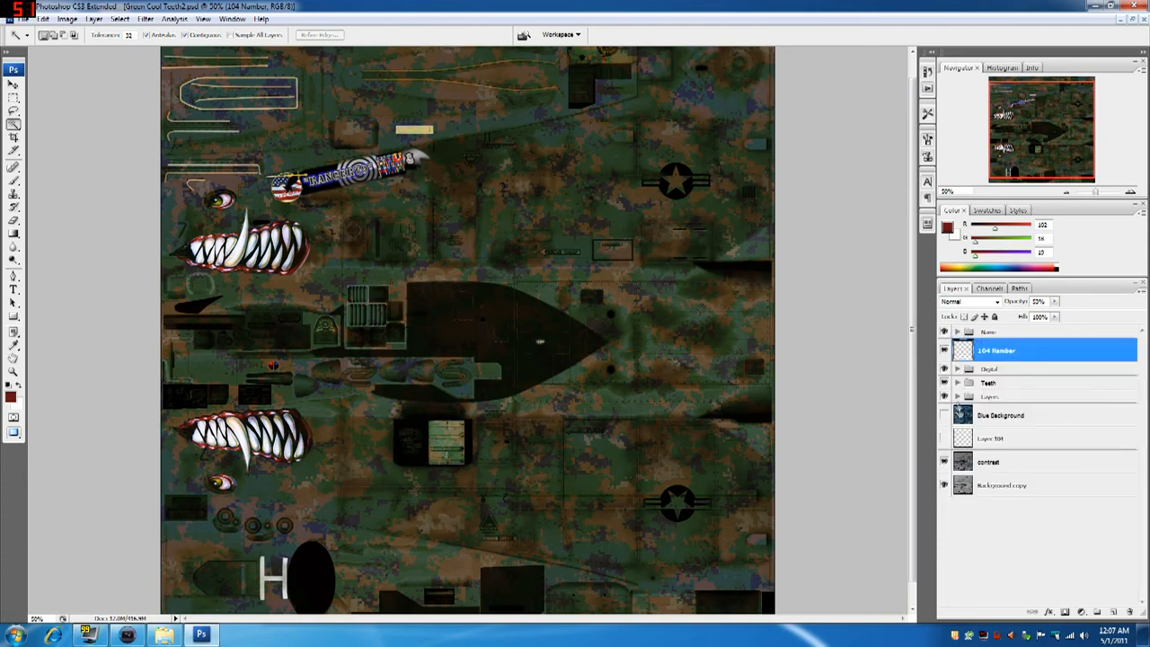
click(944, 396)
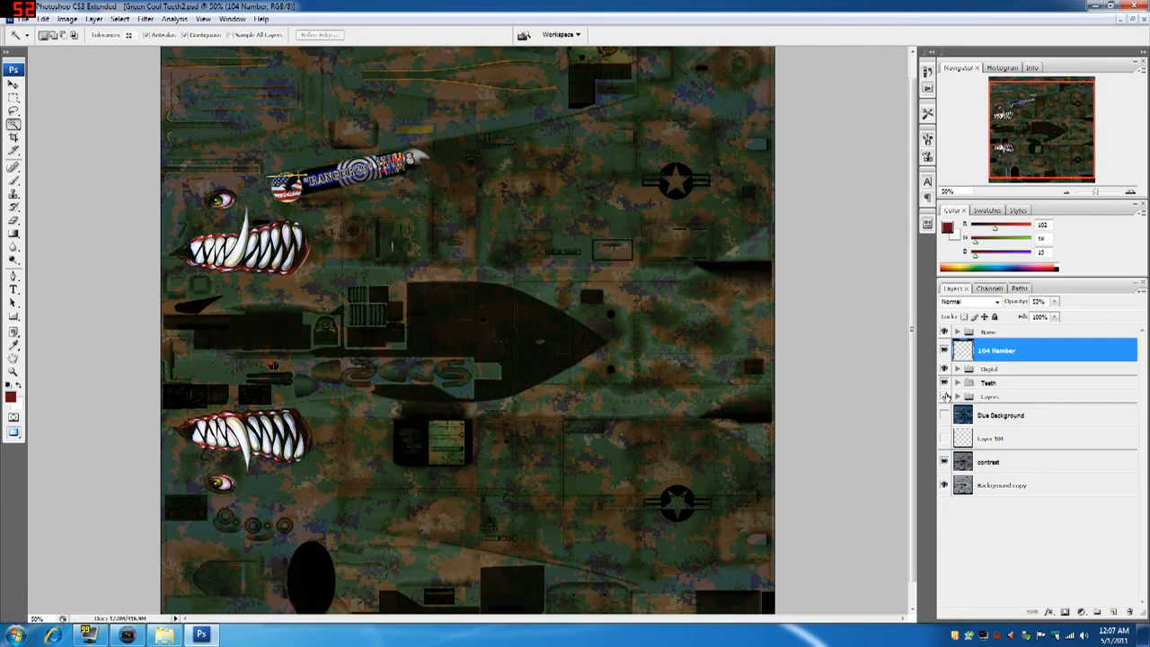
click(945, 396)
click(944, 396)
click(945, 396)
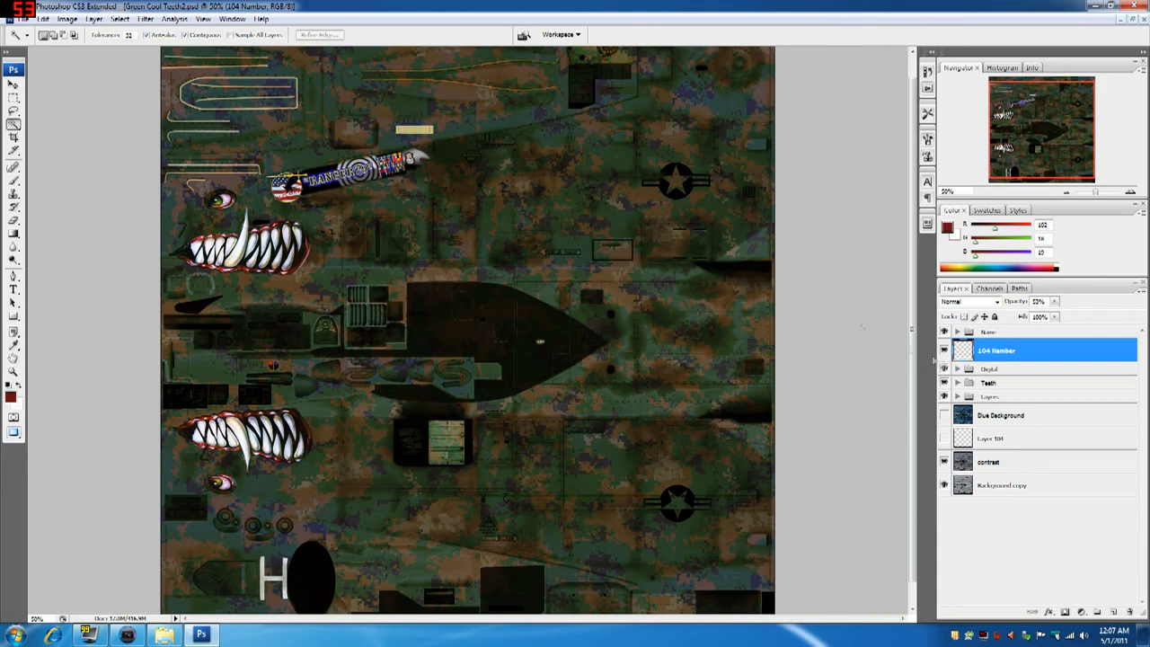
click(944, 396)
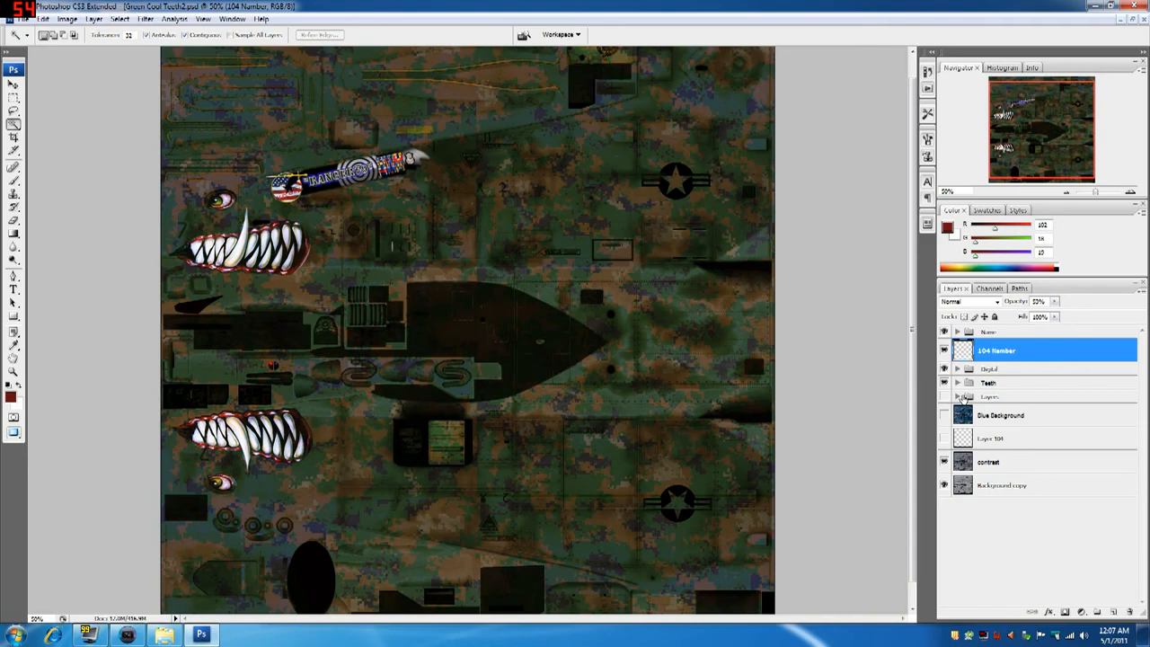
click(945, 396)
Step: Expand the Layers group, look through its individual layers and shapes, and collapse it again
click(957, 396)
scroll(1010, 460, down, 10)
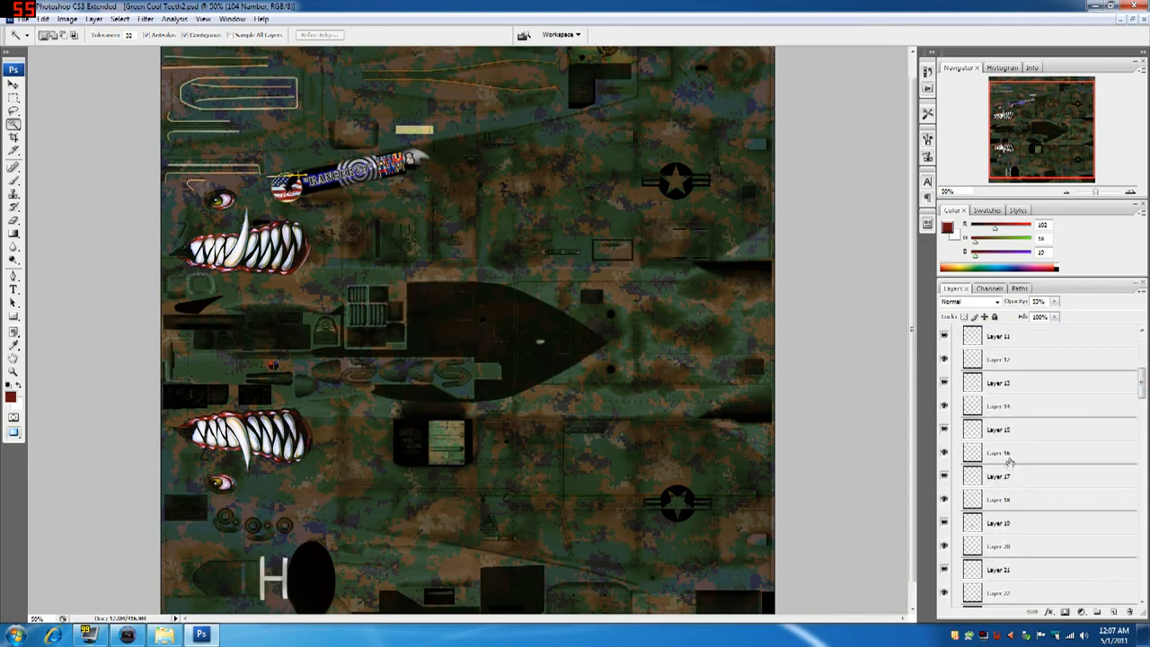
scroll(1010, 460, down, 10)
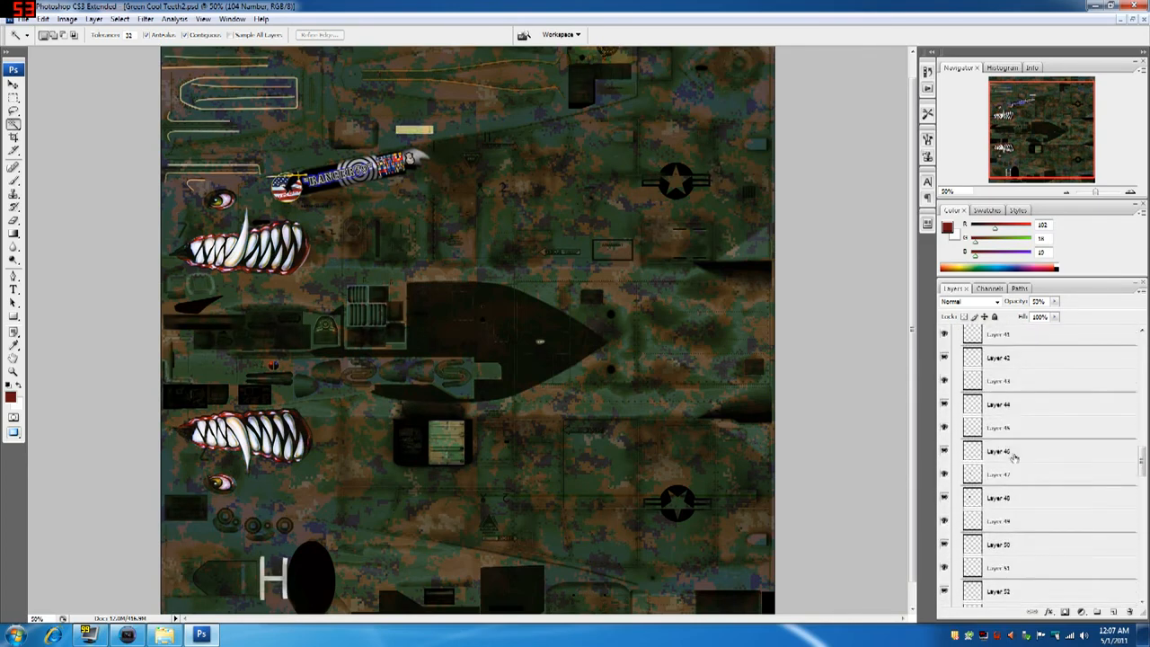
scroll(1015, 457, down, 10)
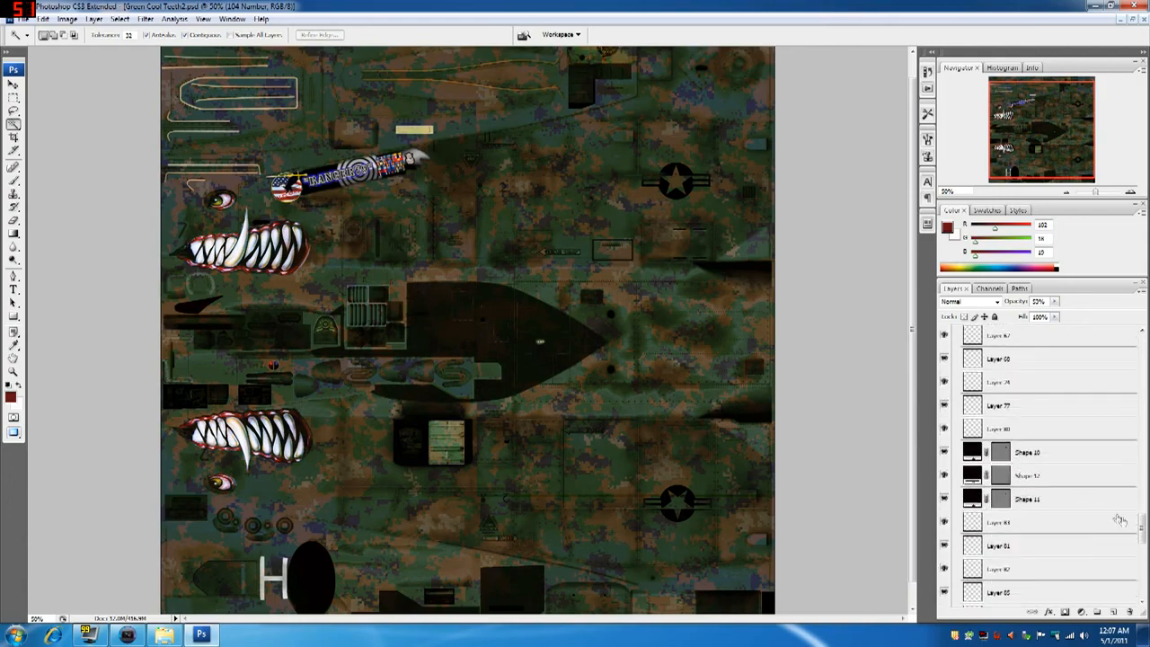
drag(1142, 528, 1143, 341)
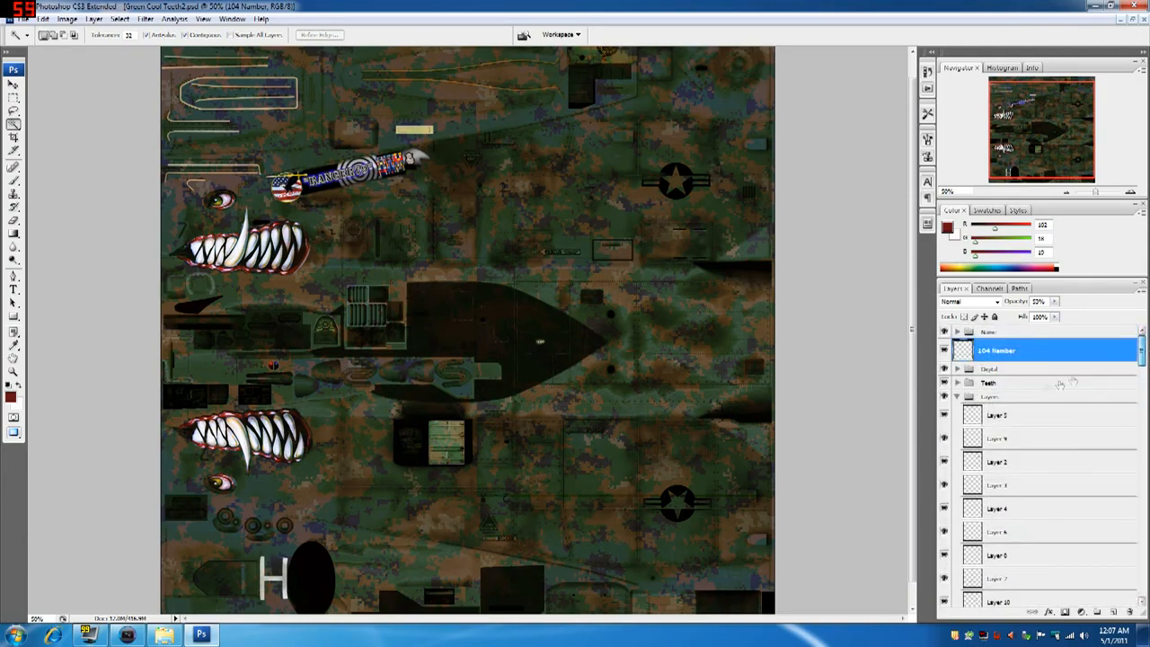
click(958, 397)
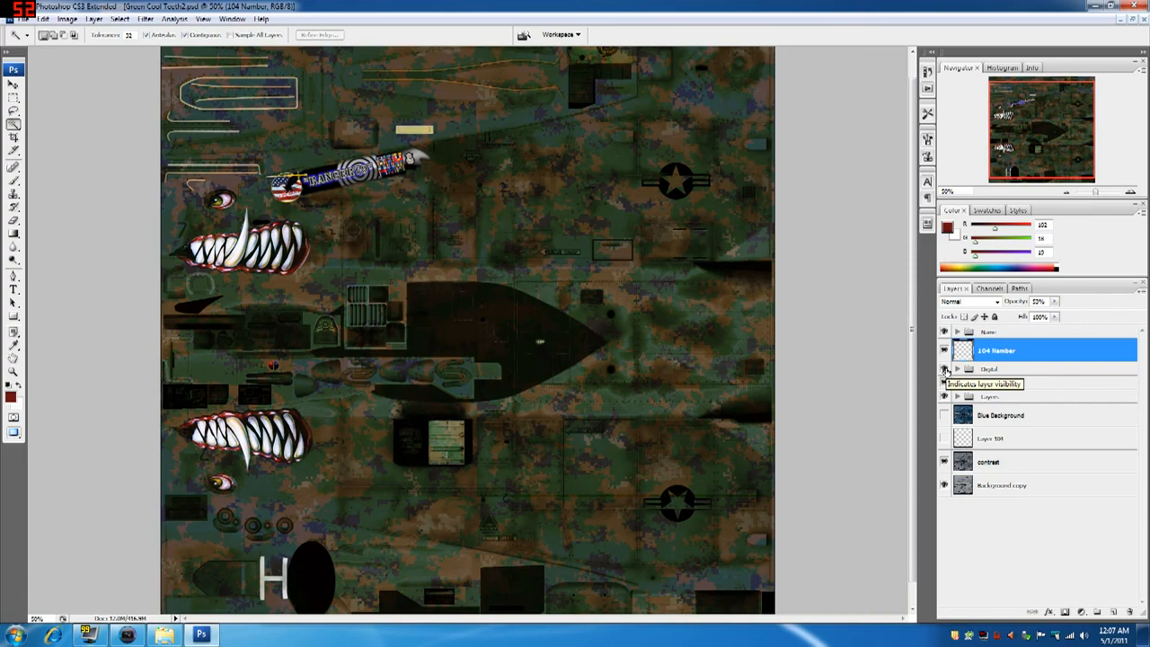
Step: Compare the skin with the Digital, Teeth, Layers and Name groups each hidden and shown in turn
click(944, 369)
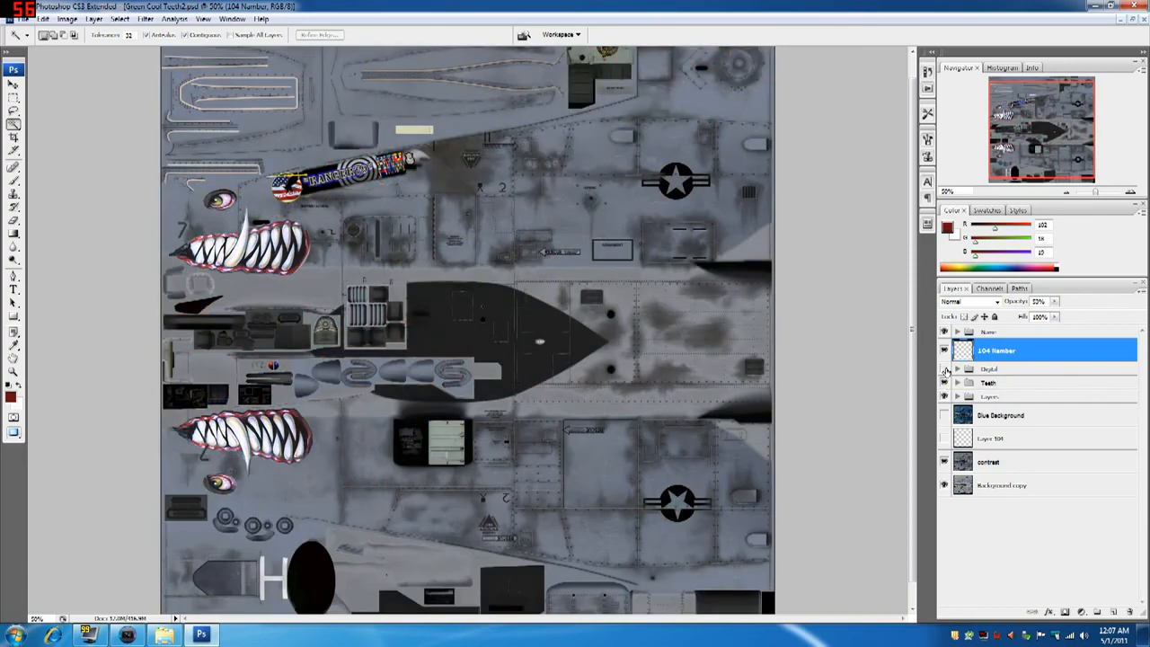
click(944, 369)
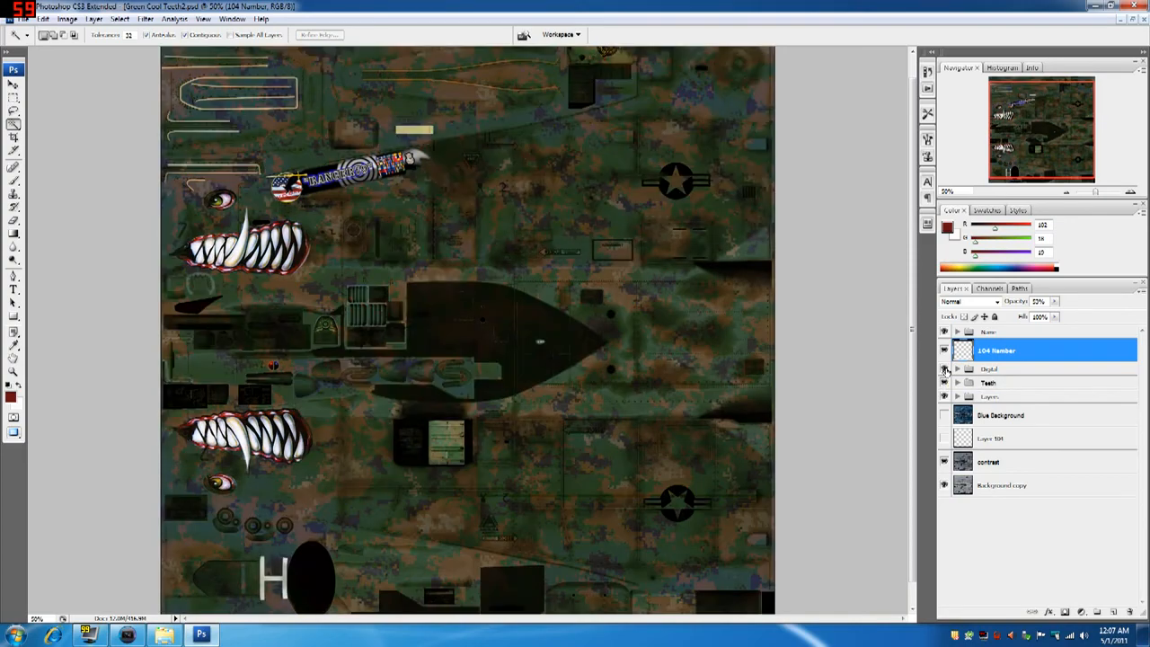
click(945, 382)
click(944, 382)
click(945, 396)
click(946, 396)
click(944, 332)
click(944, 332)
Step: Enlarge the texture to 100% and inspect the nose art with the Name group hidden and shown
click(203, 18)
click(108, 96)
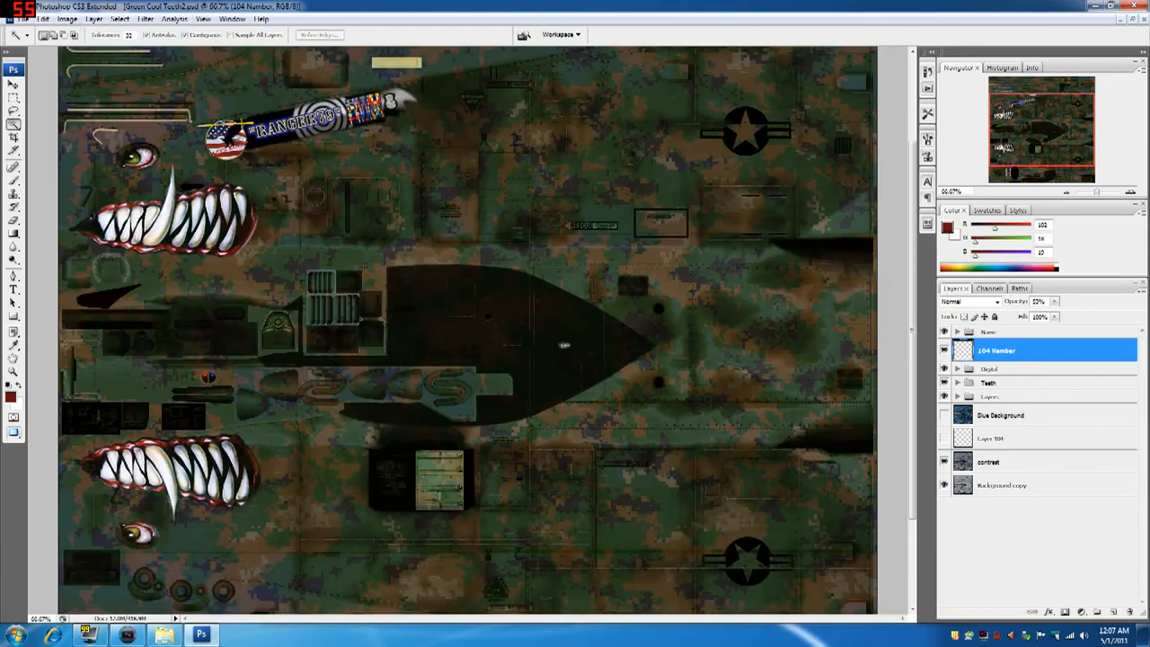
click(203, 19)
click(108, 100)
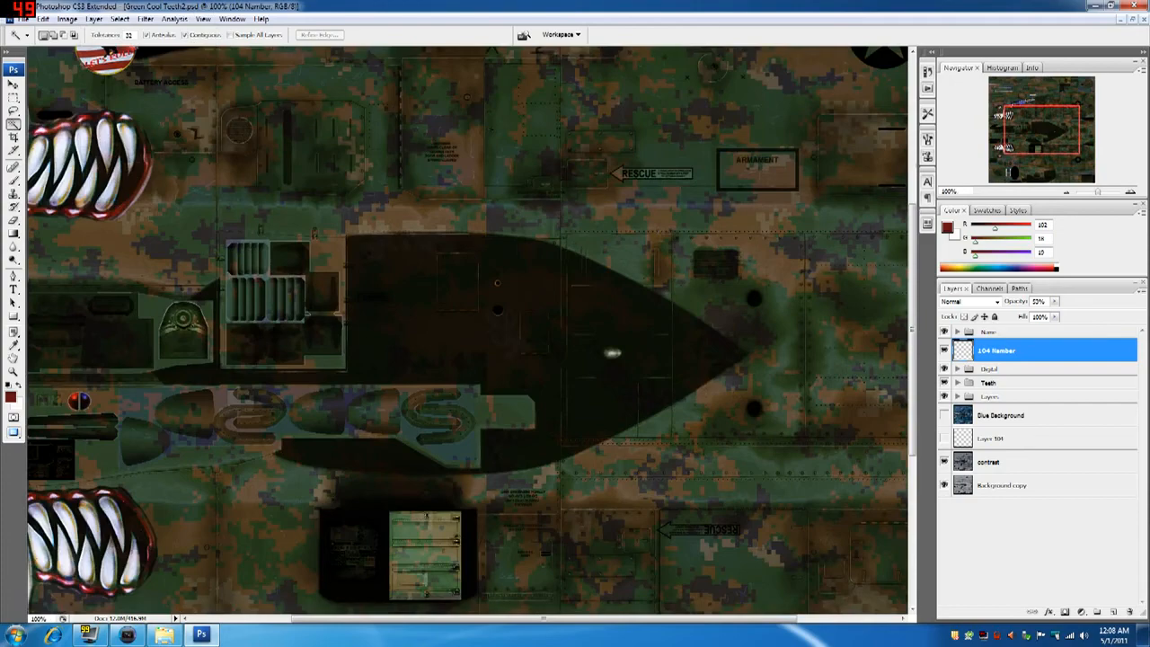
drag(912, 287, 912, 173)
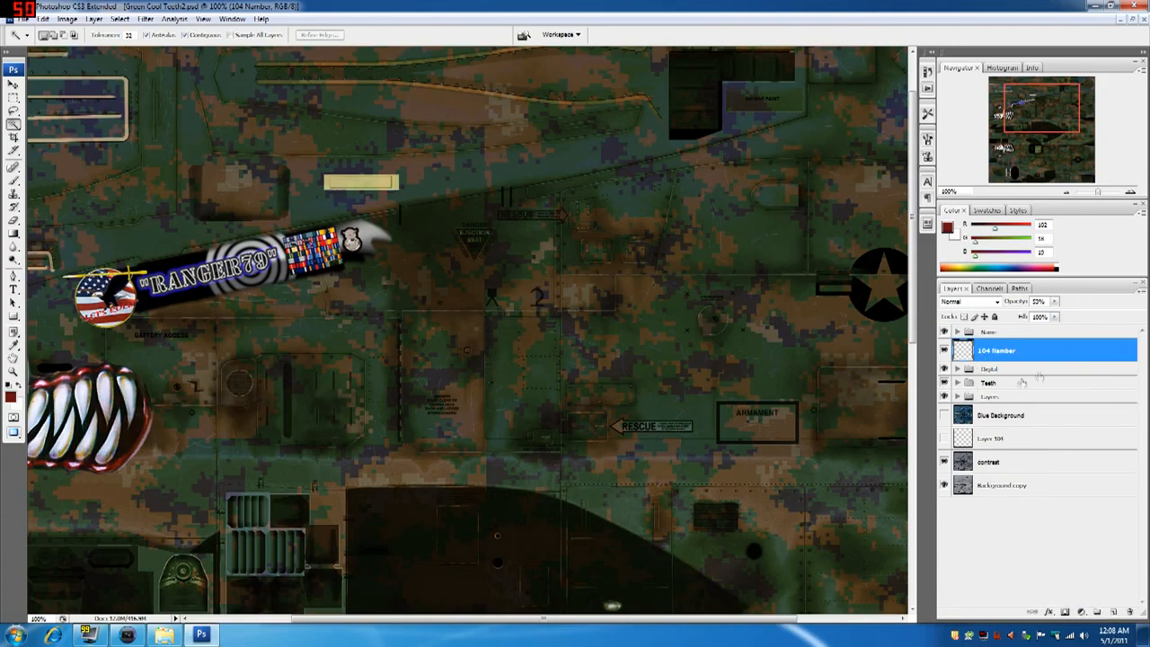
click(944, 332)
click(944, 332)
Step: Try the Dissolve blend mode on the 104 Number layer and set it back to Normal
click(996, 302)
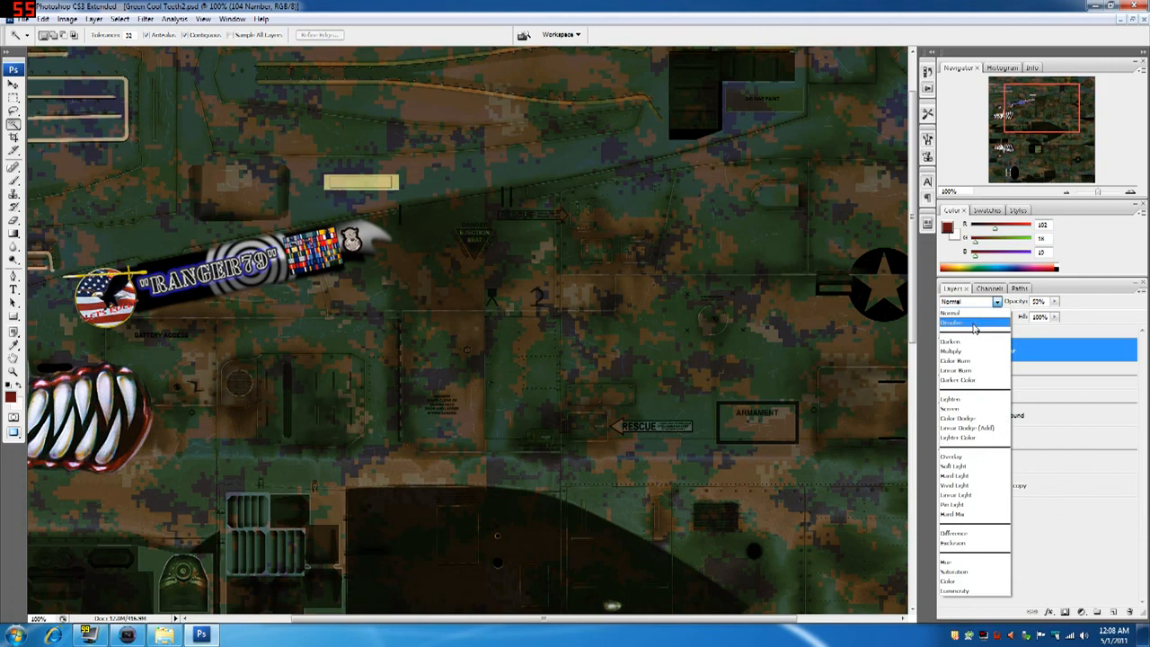
click(975, 323)
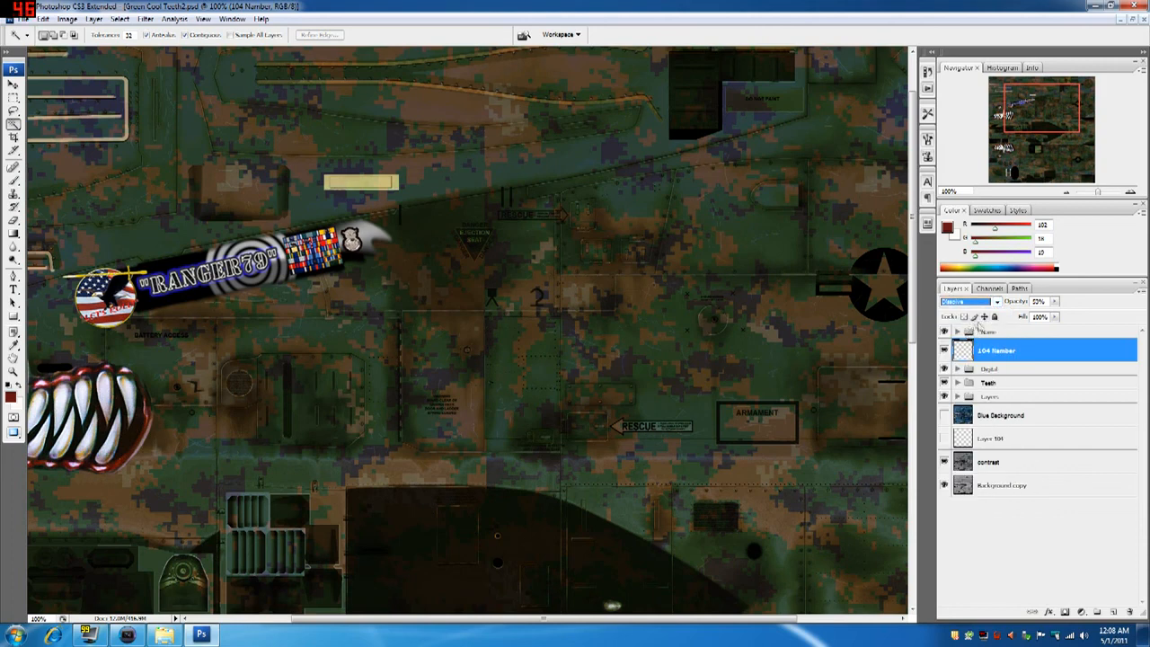
click(992, 303)
click(977, 316)
Step: Try the Screen blend mode on the Name group and restore it to Pass Through
click(981, 331)
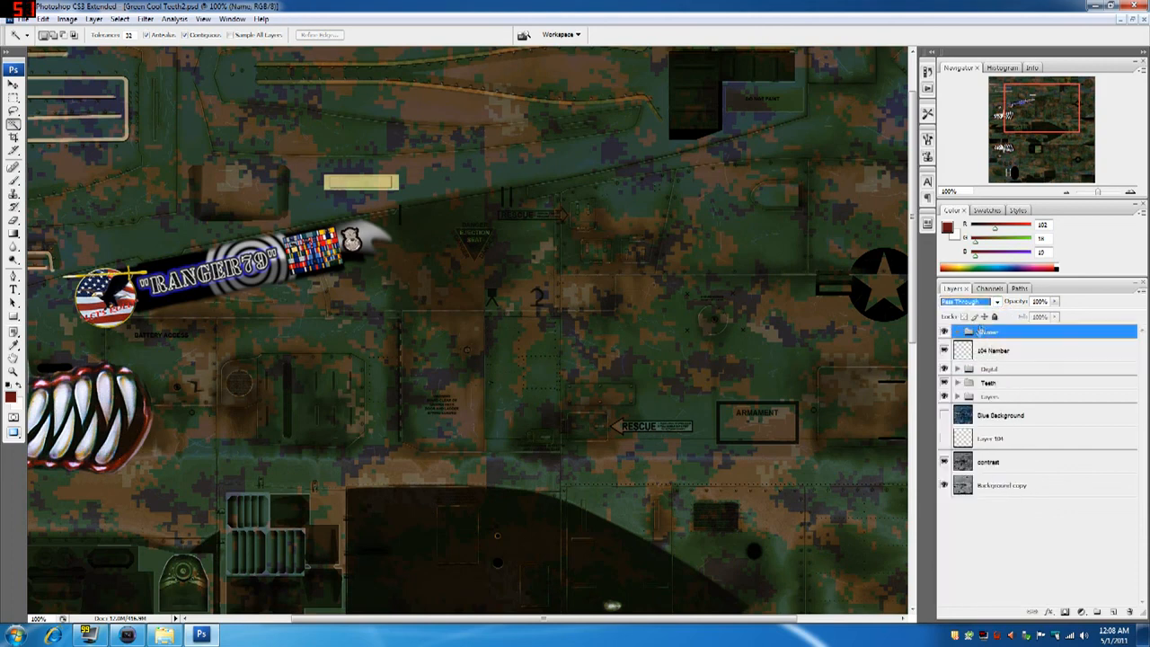
click(994, 304)
click(992, 314)
click(995, 302)
click(968, 409)
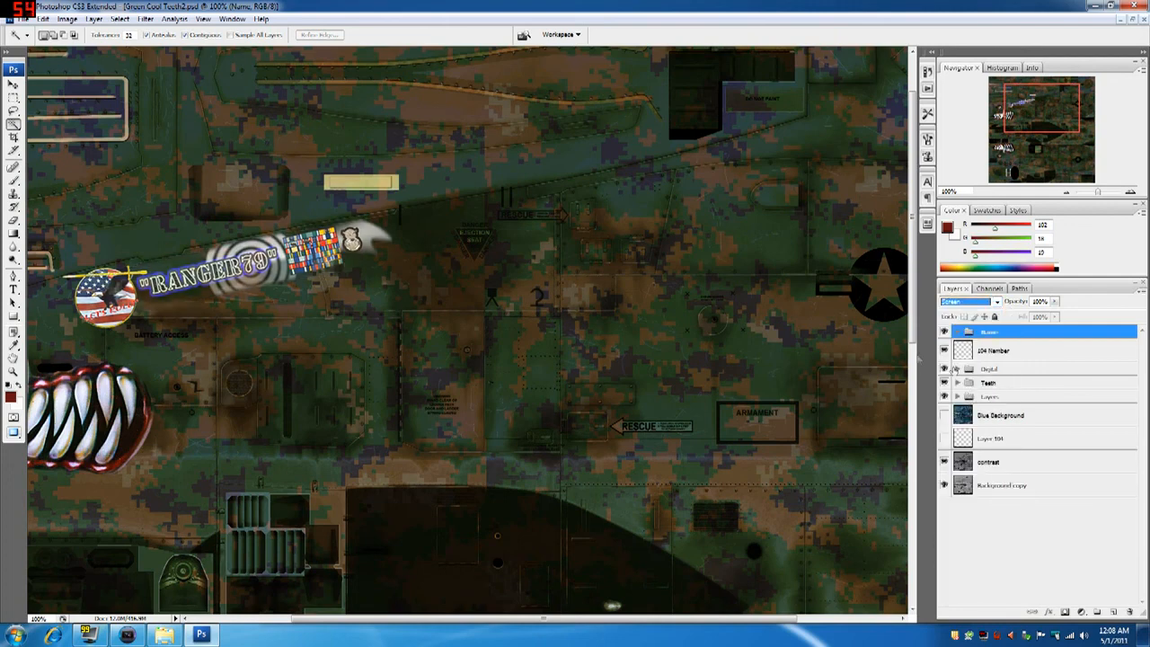
click(998, 303)
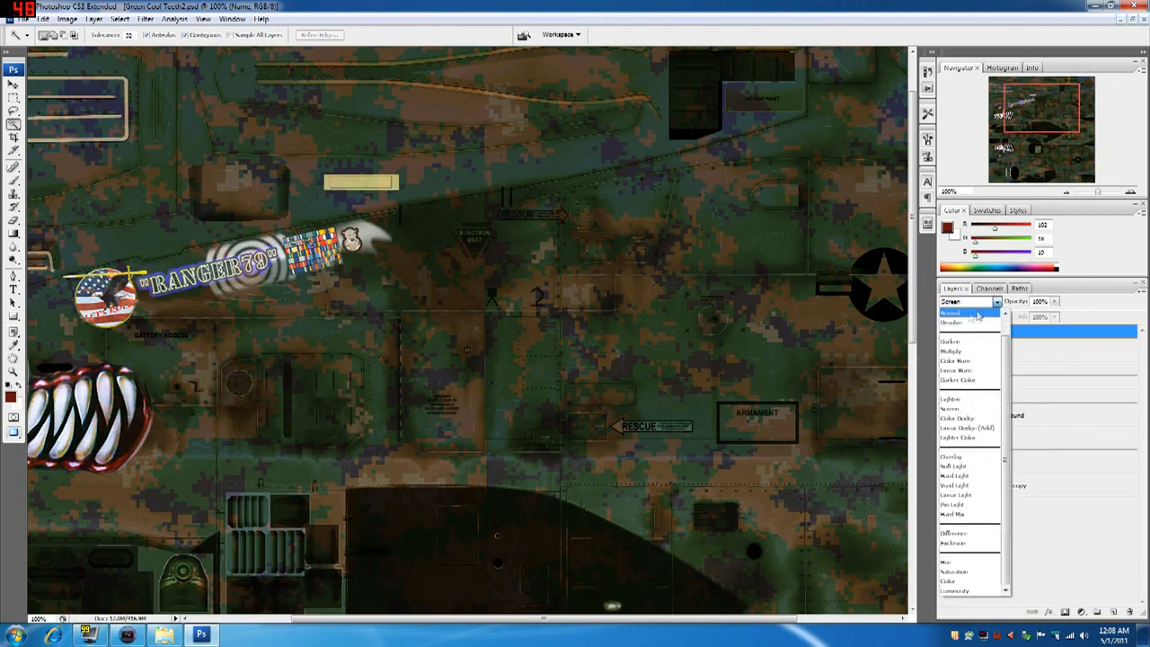
click(967, 314)
Step: Examine the camouflage, teeth and nose artwork across the texture, from the lower panels up to the upper ones
drag(912, 330, 914, 594)
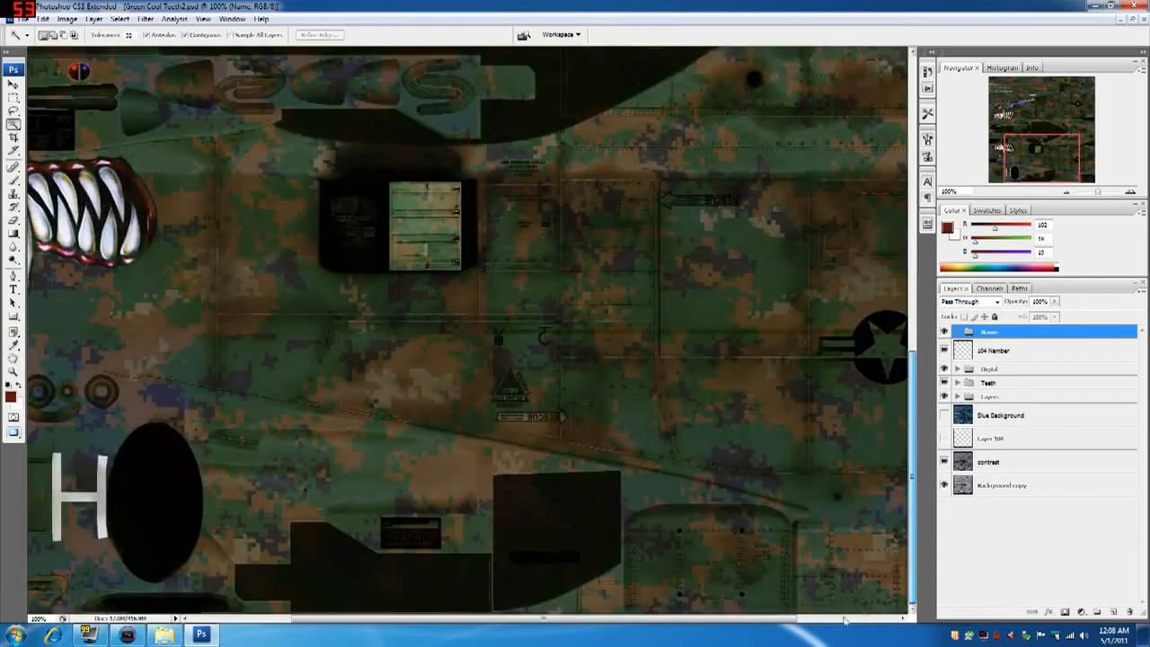
click(367, 611)
click(577, 237)
drag(327, 622, 223, 622)
scroll(360, 312, up, 2)
scroll(186, 435, up, 5)
scroll(169, 382, up, 15)
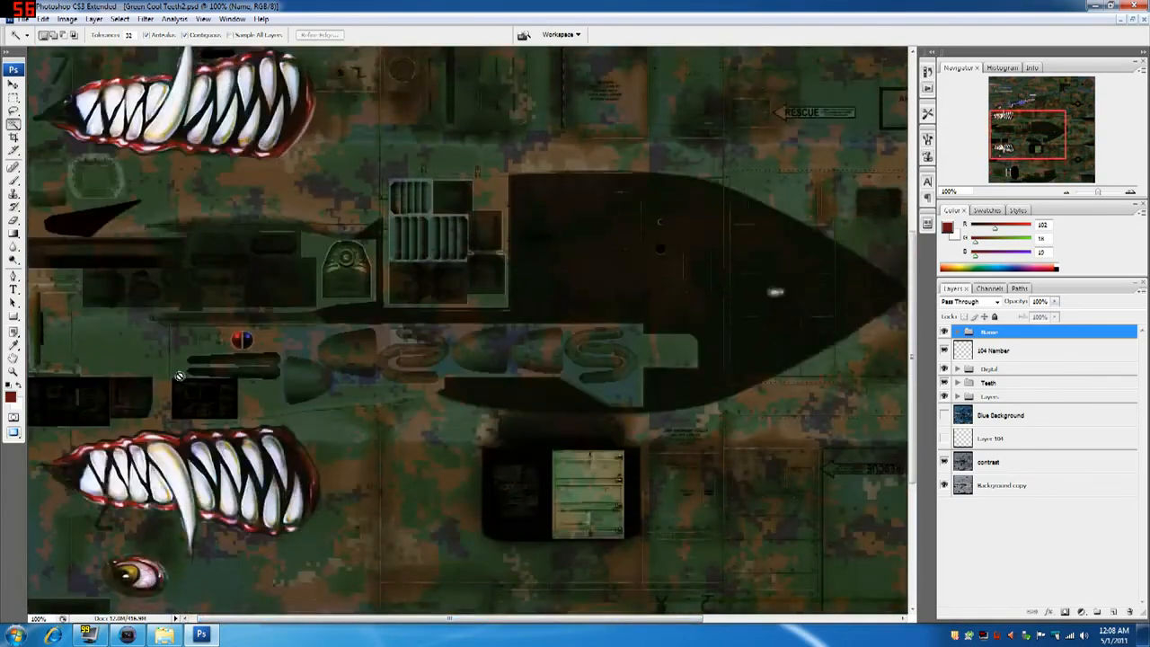
scroll(191, 359, up, 5)
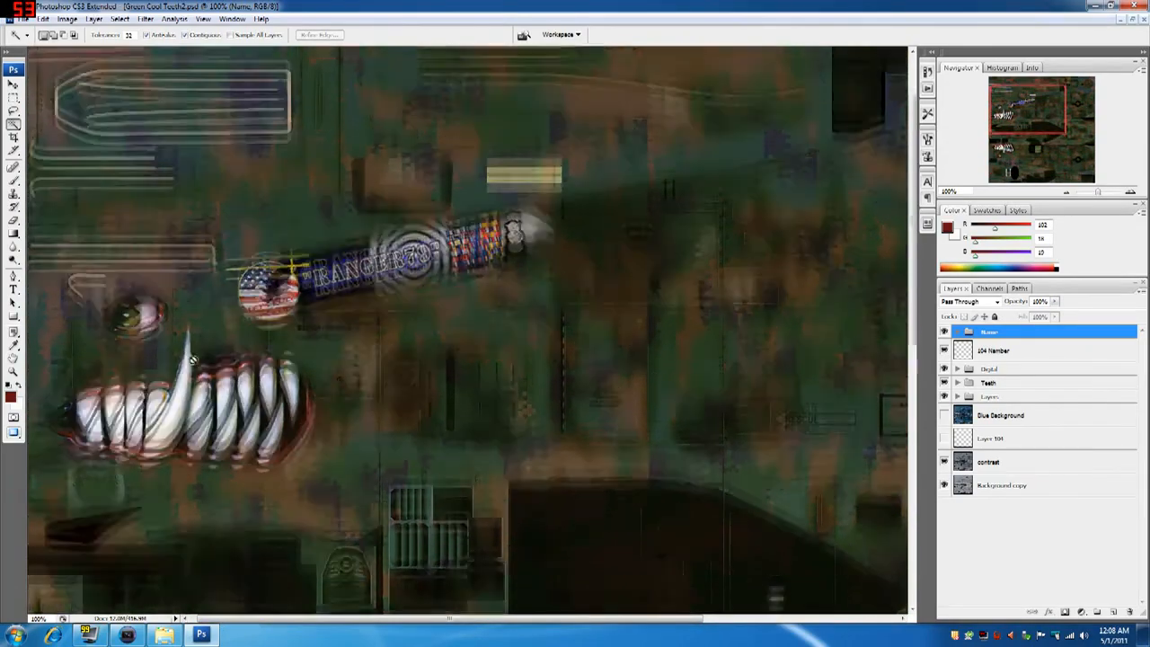